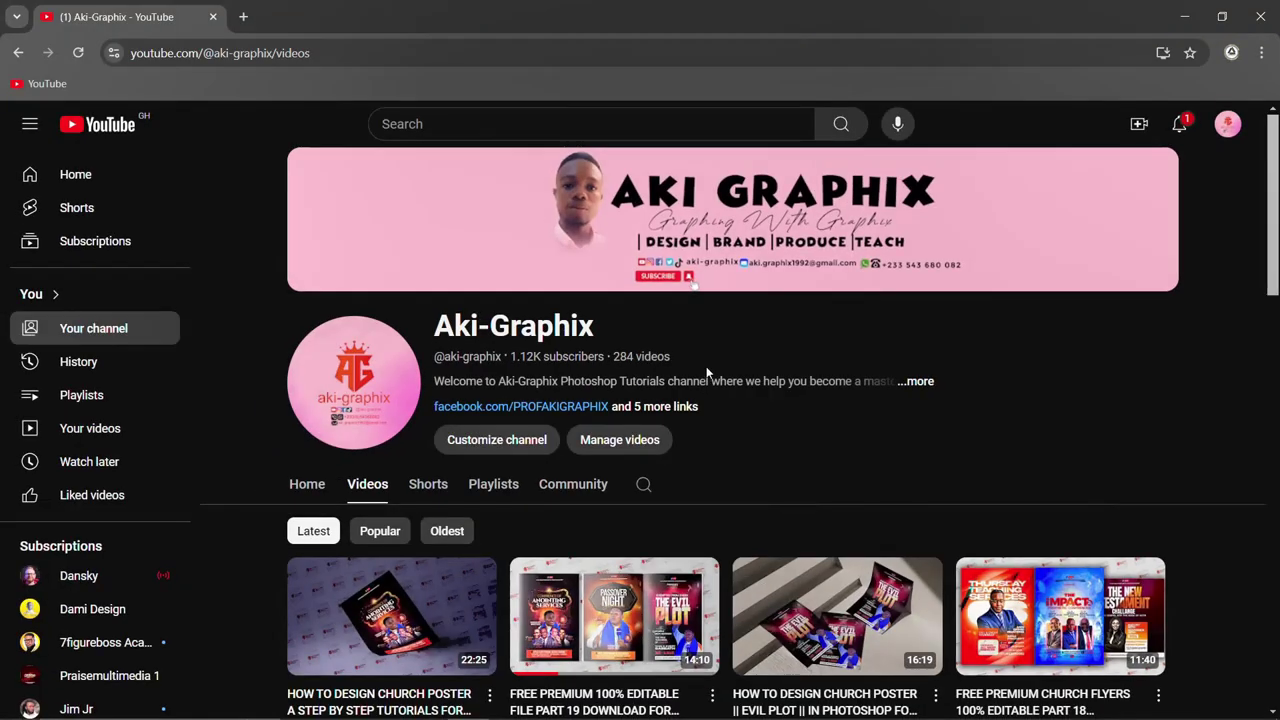
Open CHURCH-FLYER-YOUNG-MINISTERS-RETREAT thumbnail PNG from the YOUNG MINISTERING folder in File Explorer.
scroll(698, 354, down, 3)
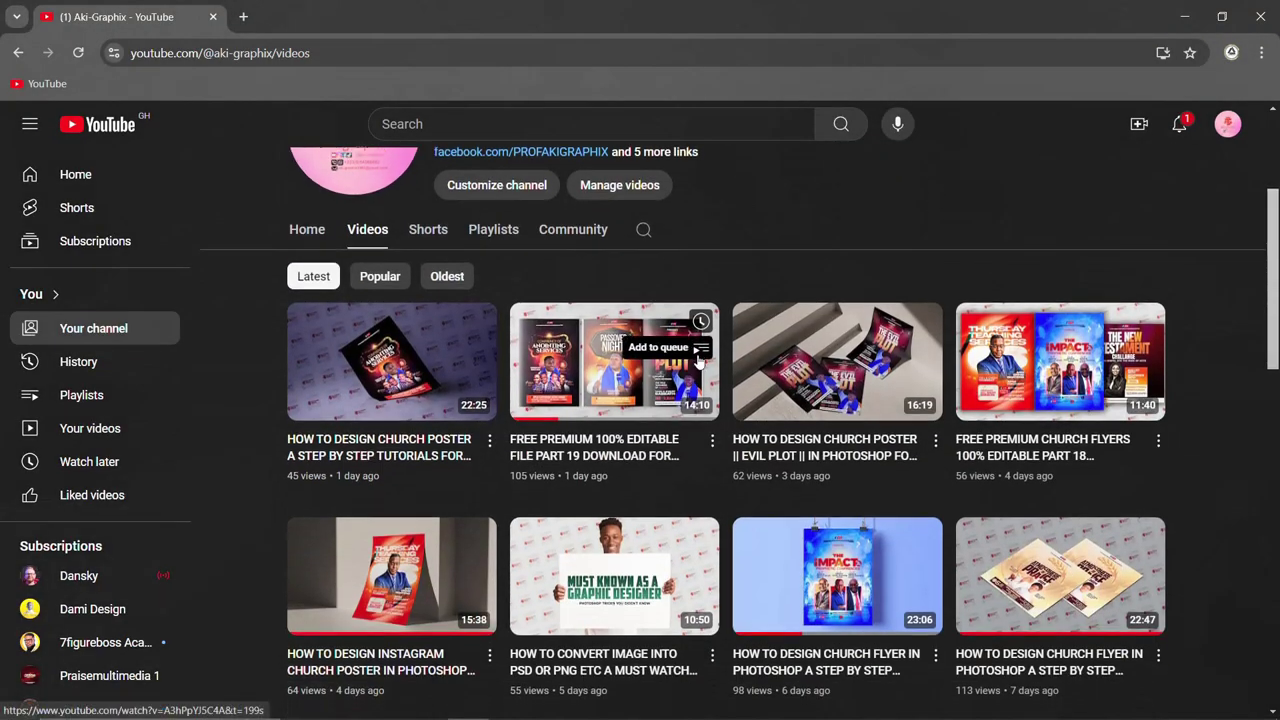
scroll(698, 360, down, 4)
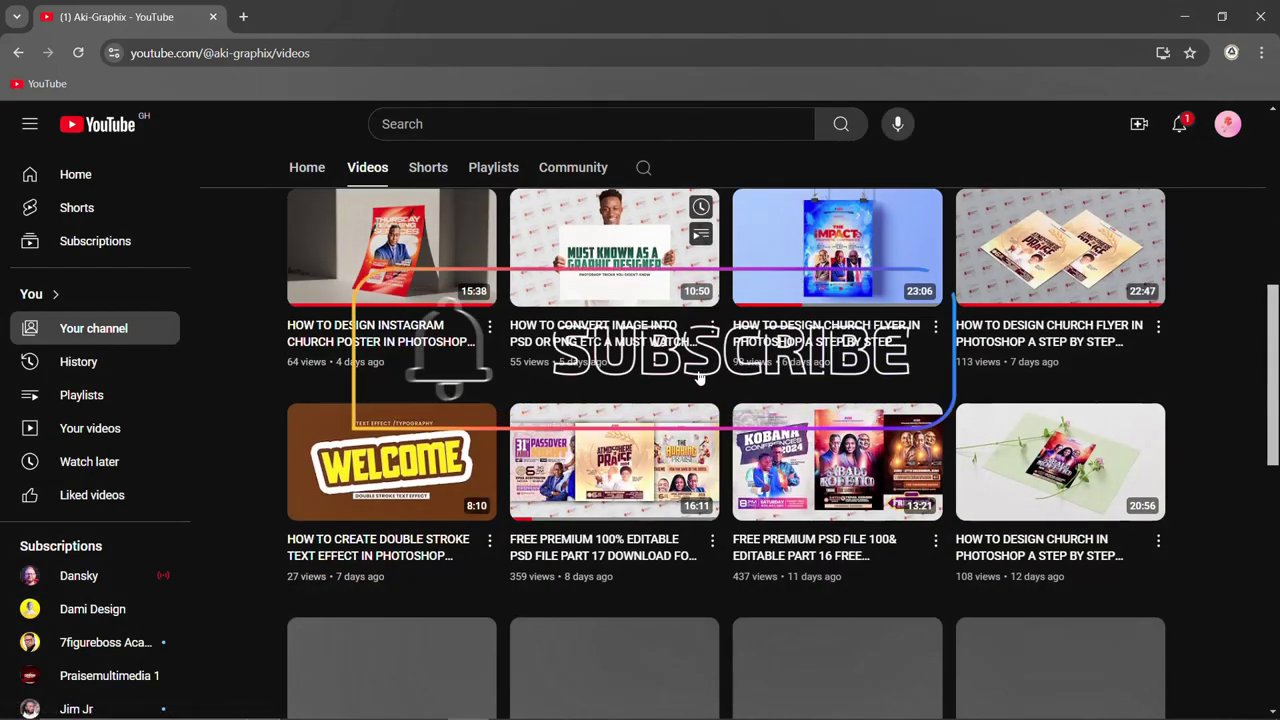
scroll(698, 378, down, 3)
scroll(698, 378, up, 8)
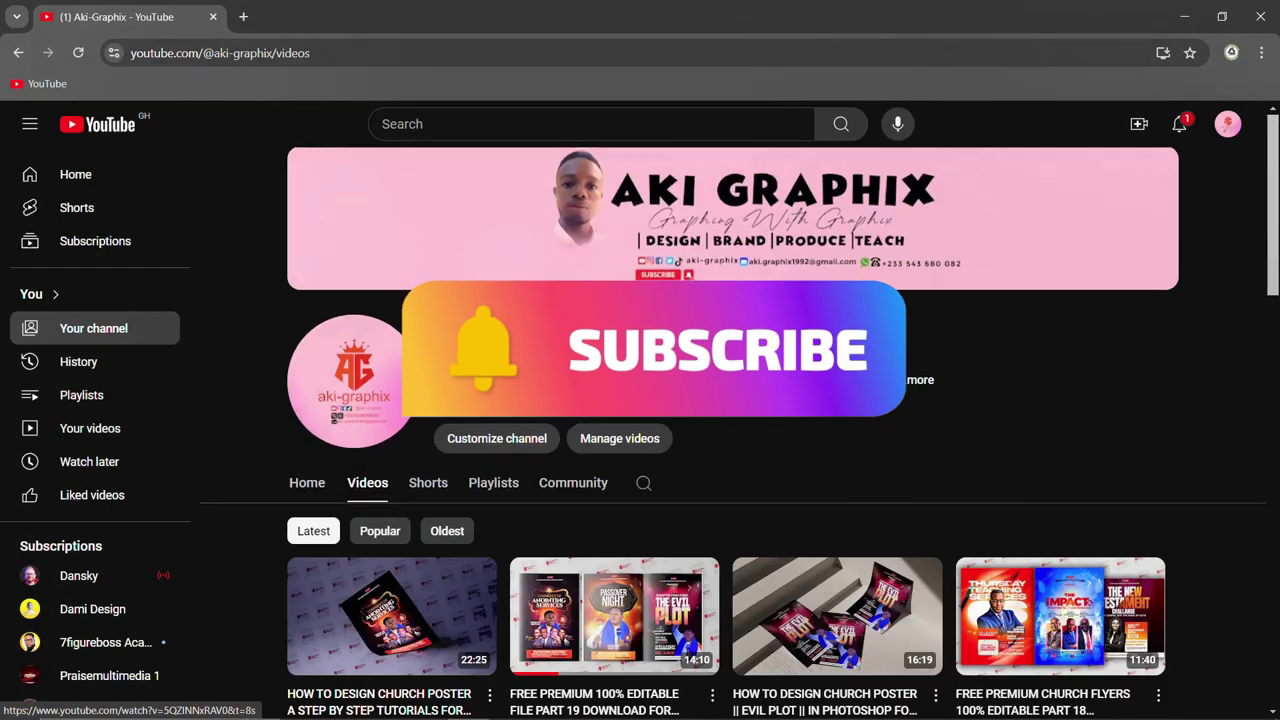
scroll(698, 378, down, 6)
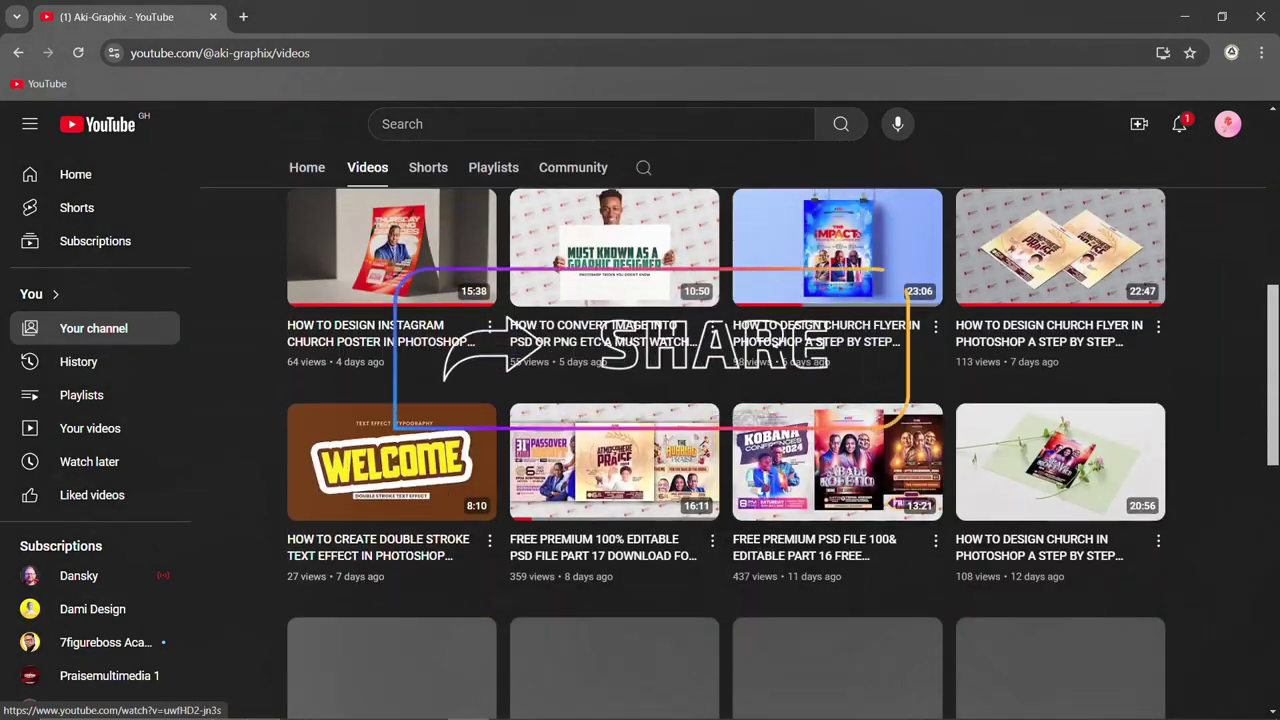
click(343, 704)
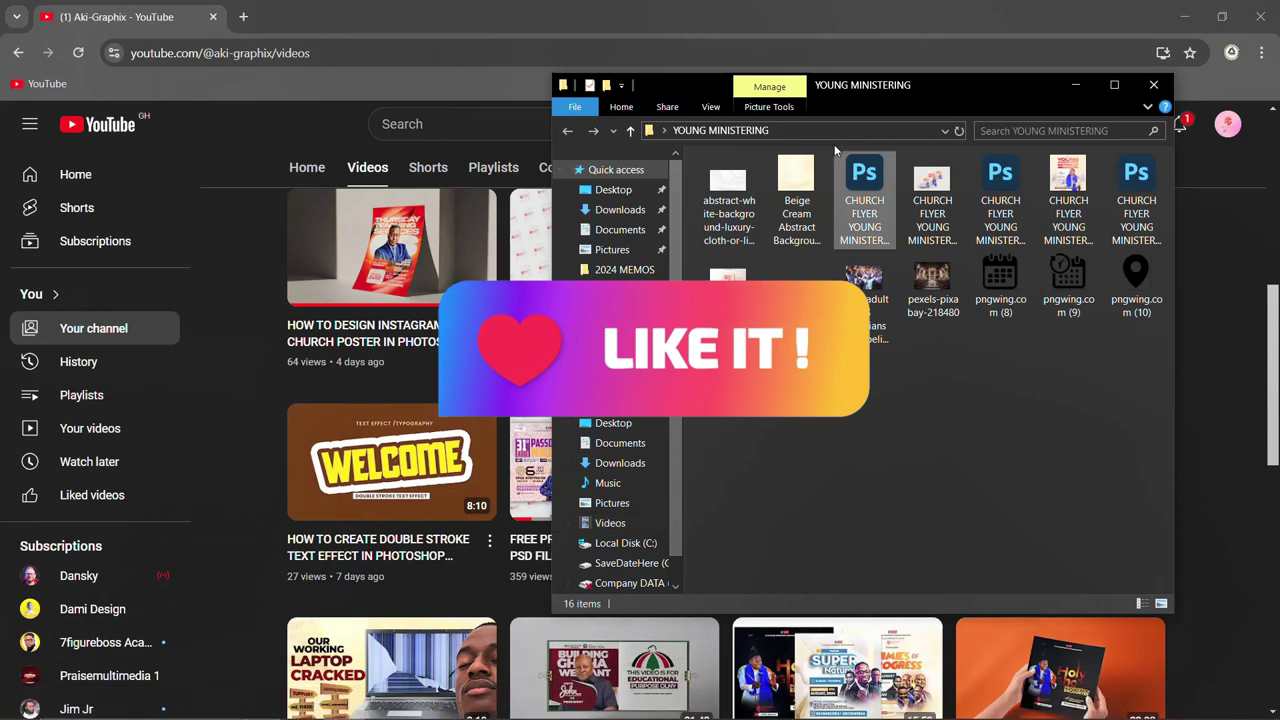
click(928, 200)
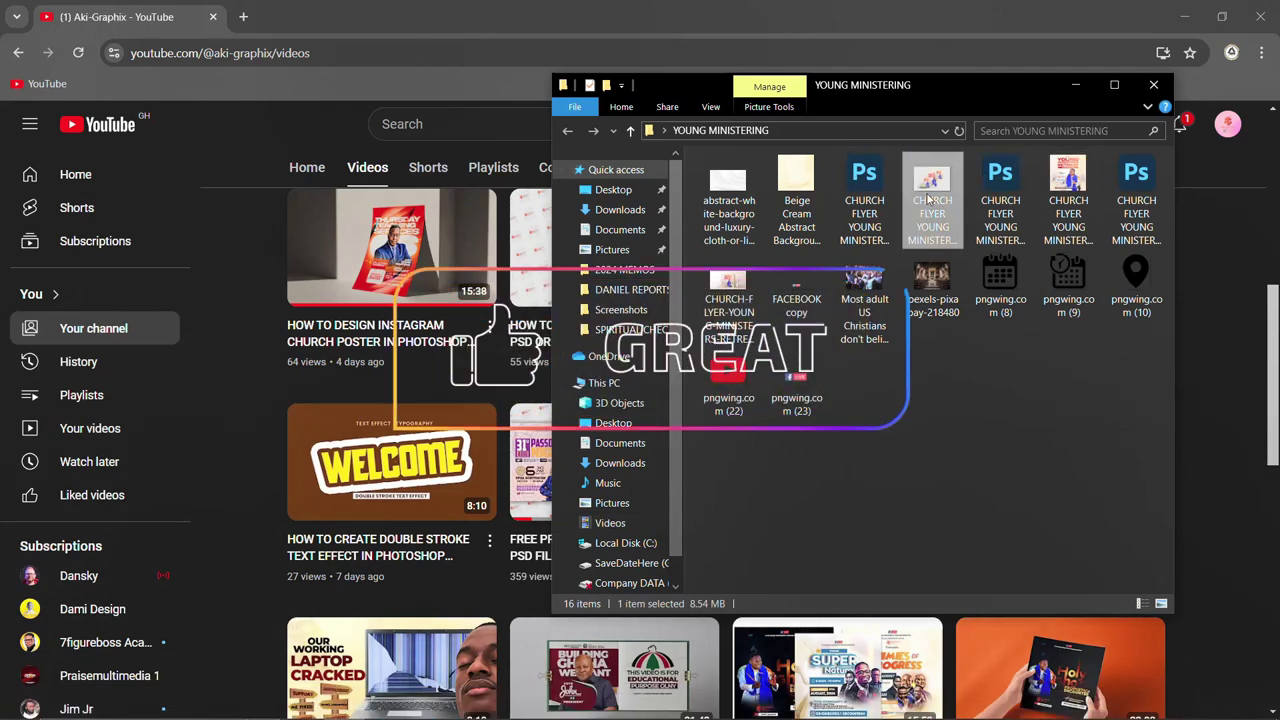
click(729, 290)
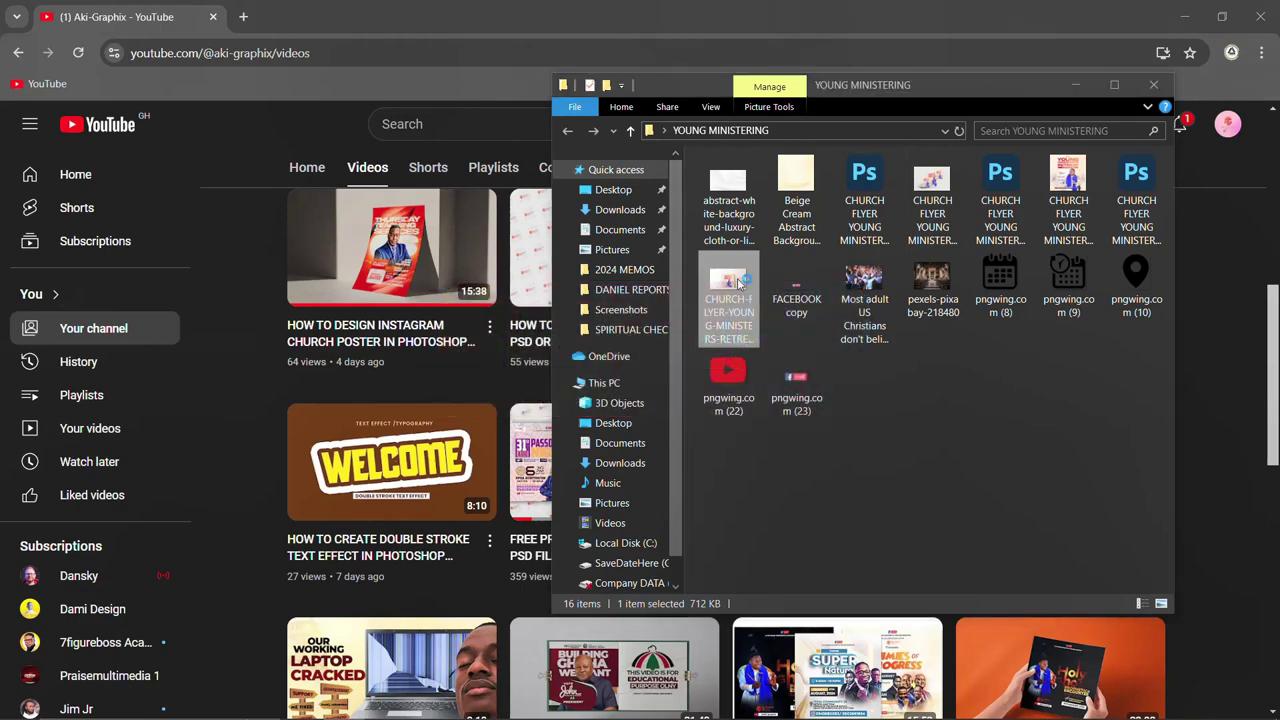
double_click(738, 285)
Page forward through the folder's images up to the Facebook LIVE logo.
scroll(620, 626, up, 2)
scroll(622, 505, up, 2)
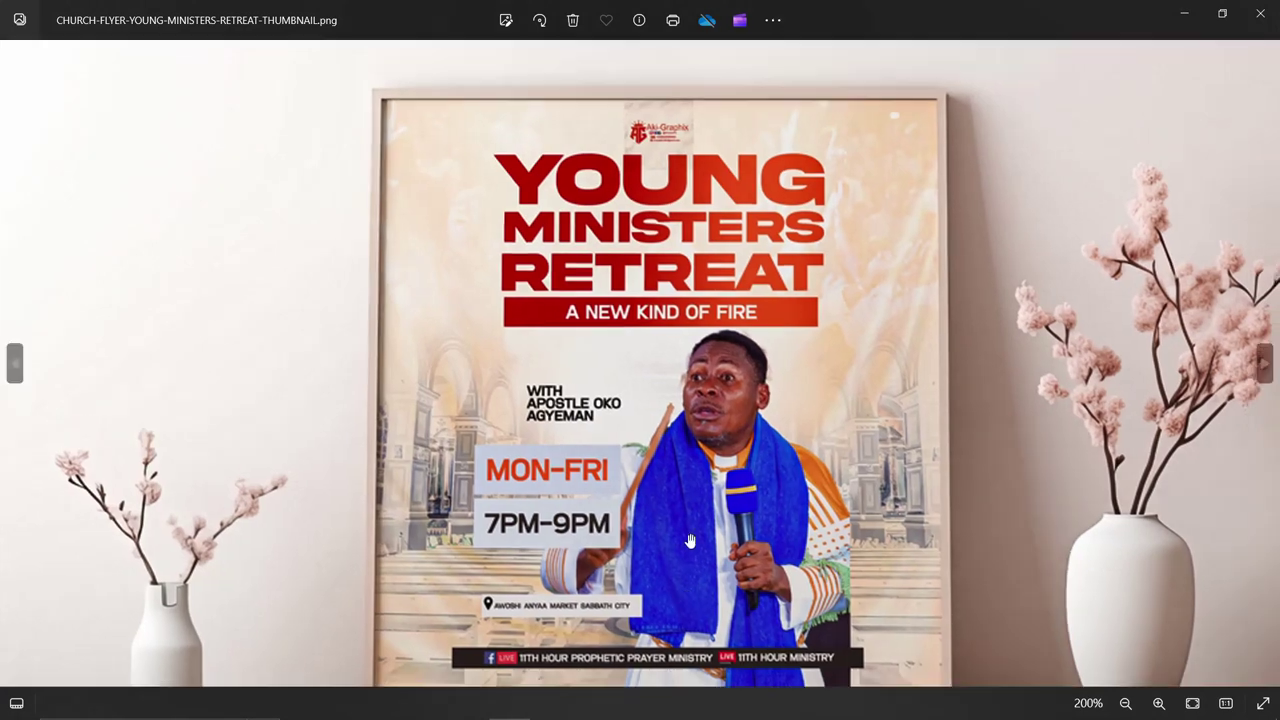
scroll(690, 541, down, 2)
click(1264, 364)
click(1265, 364)
click(1265, 365)
click(1266, 366)
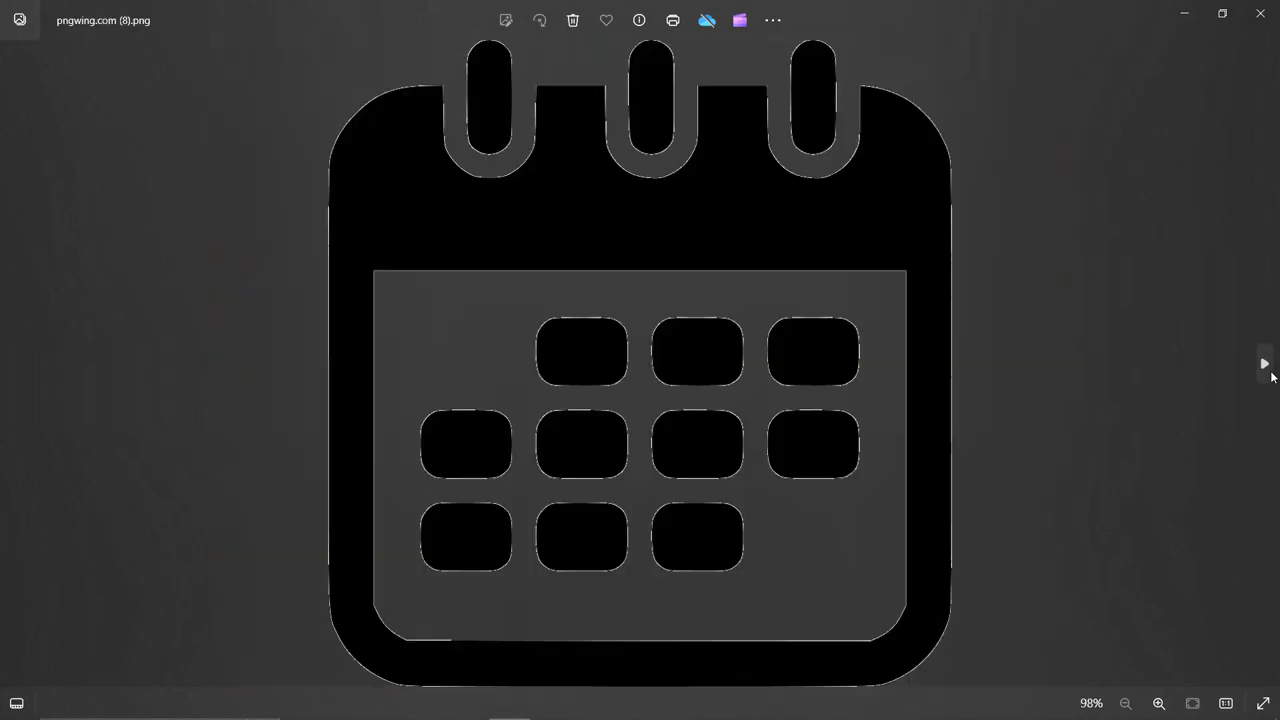
click(1271, 375)
click(1271, 375)
click(1271, 375)
click(1272, 376)
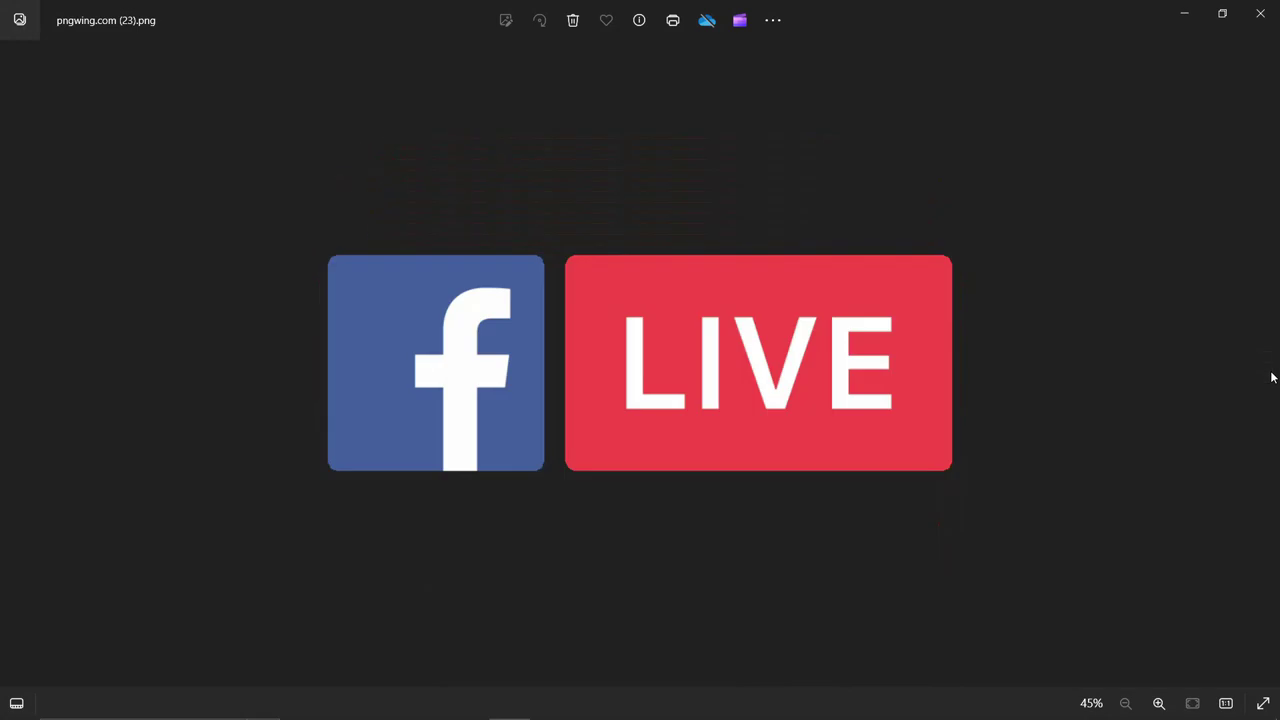
Step back to the flyer mockups, end on the framed thumbnail mockup, then switch to Photoshop.
key(Left)
key(Left)
key(Left)
key(Left)
key(Left)
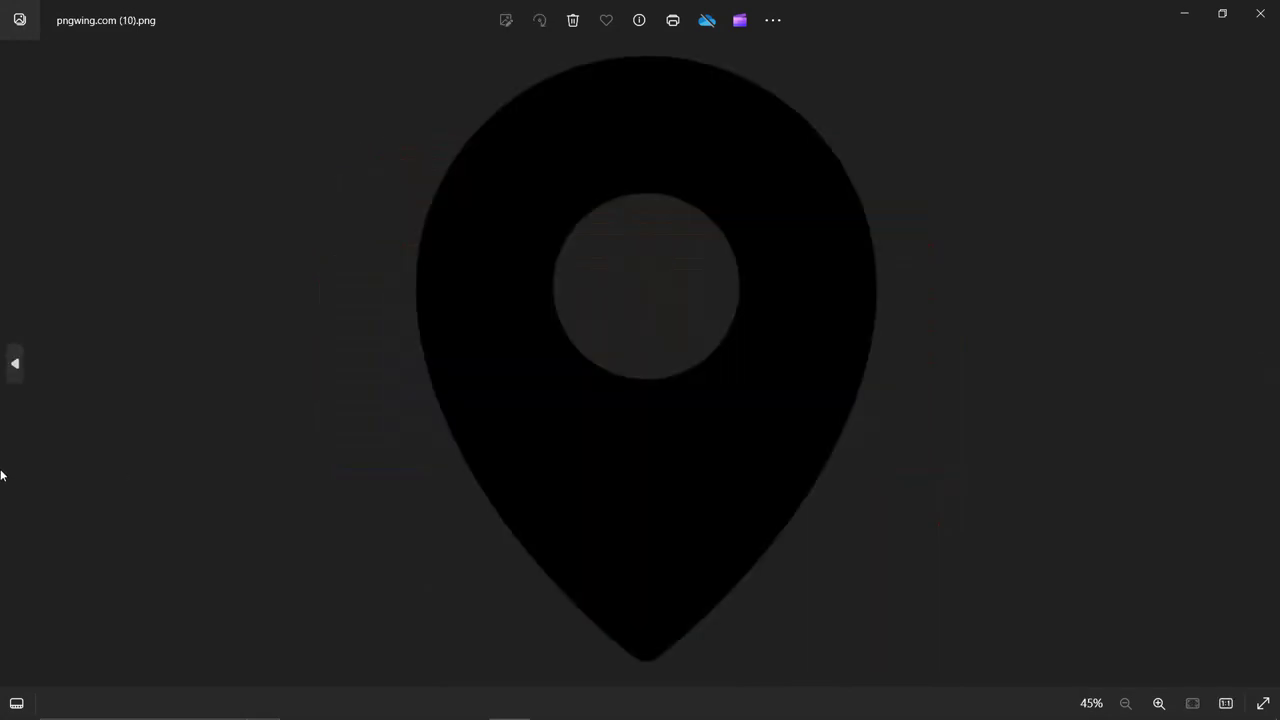
key(Left)
key(Left)
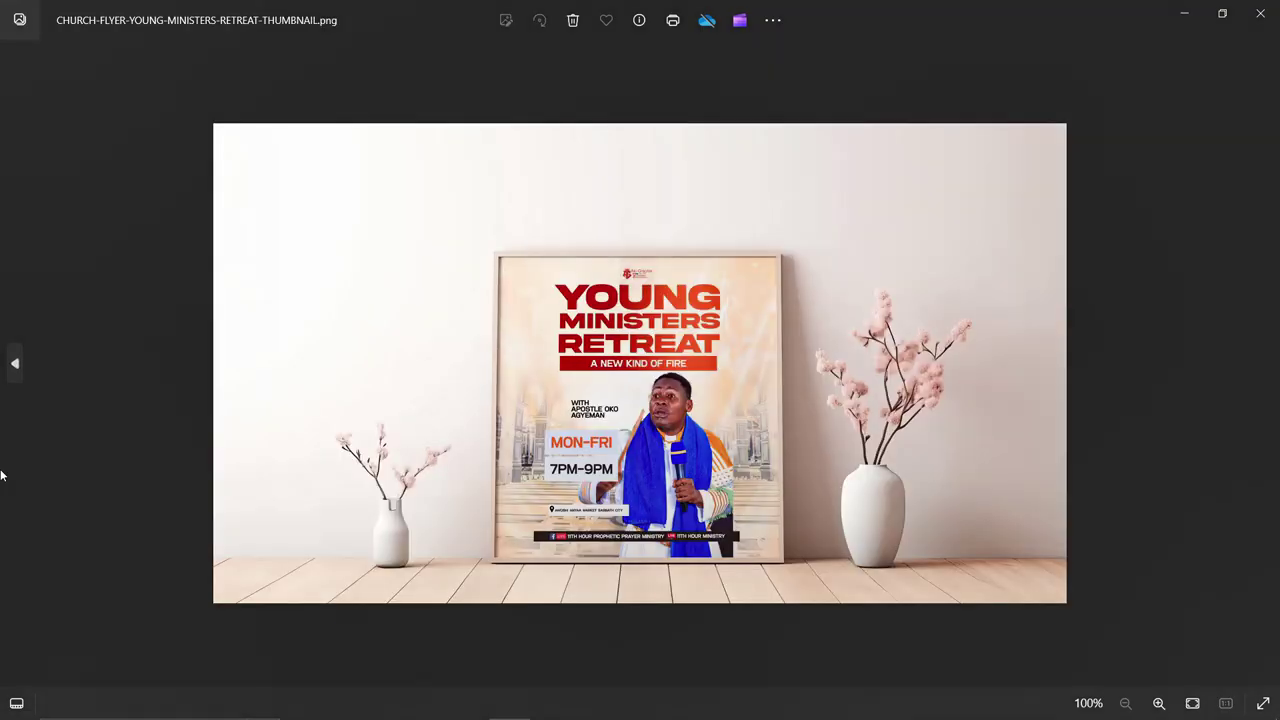
key(Left)
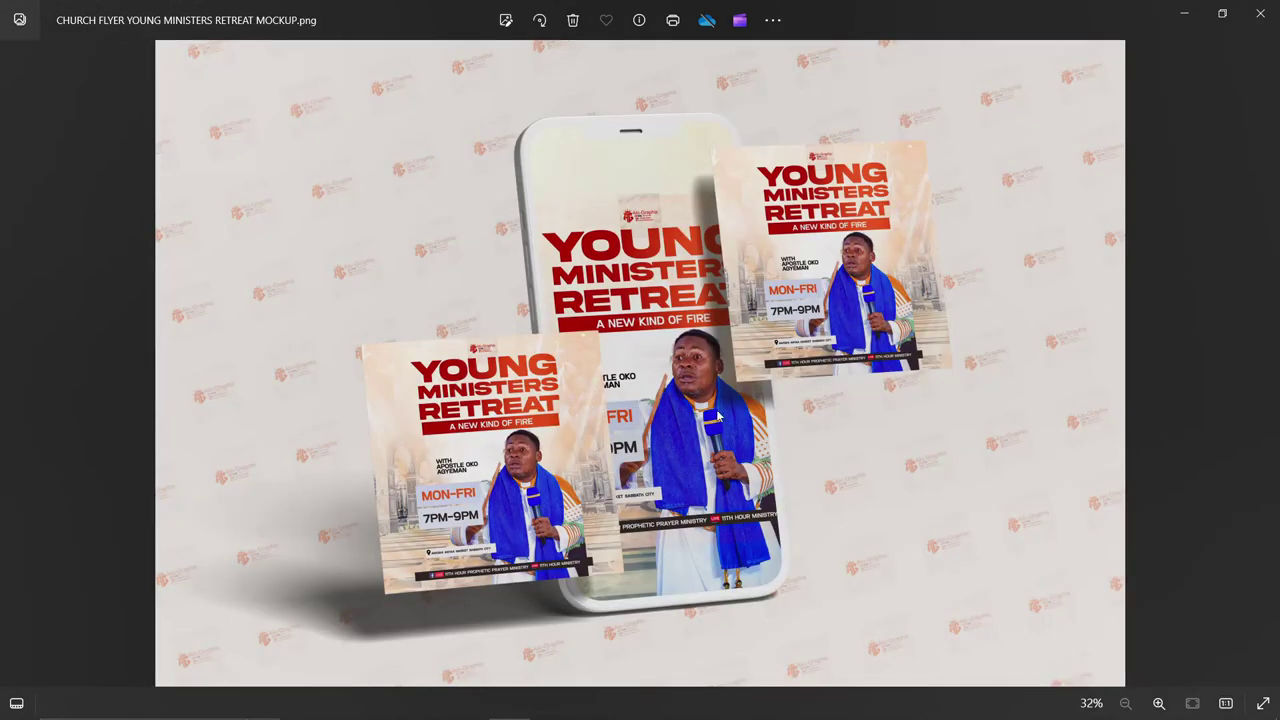
scroll(718, 416, up, 4)
scroll(718, 416, down, 4)
click(1264, 364)
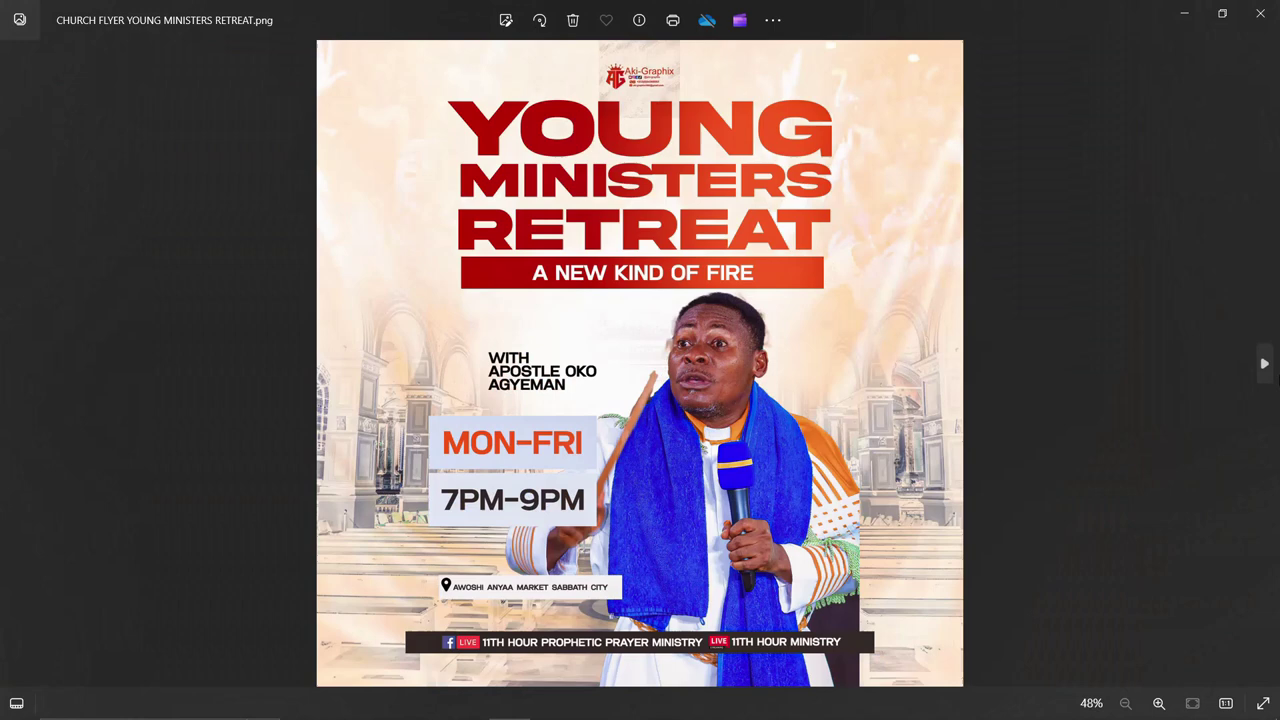
click(1264, 364)
scroll(668, 440, up, 2)
scroll(668, 440, down, 2)
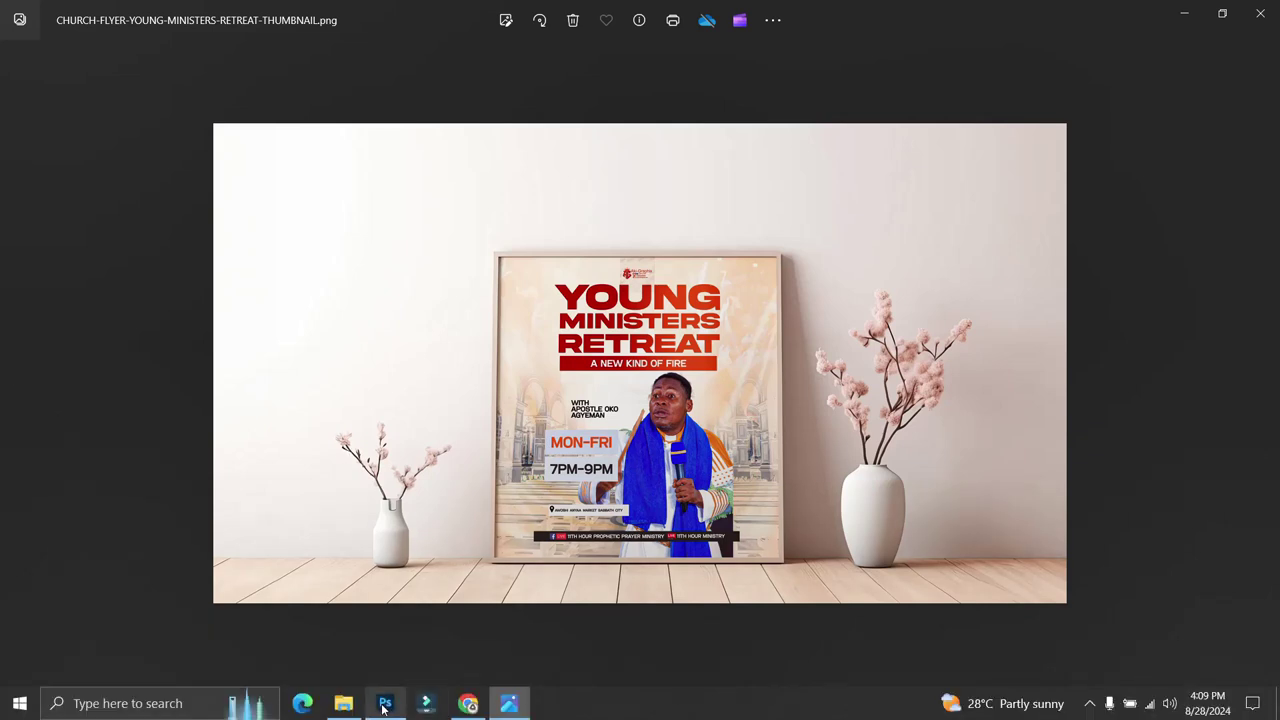
click(384, 705)
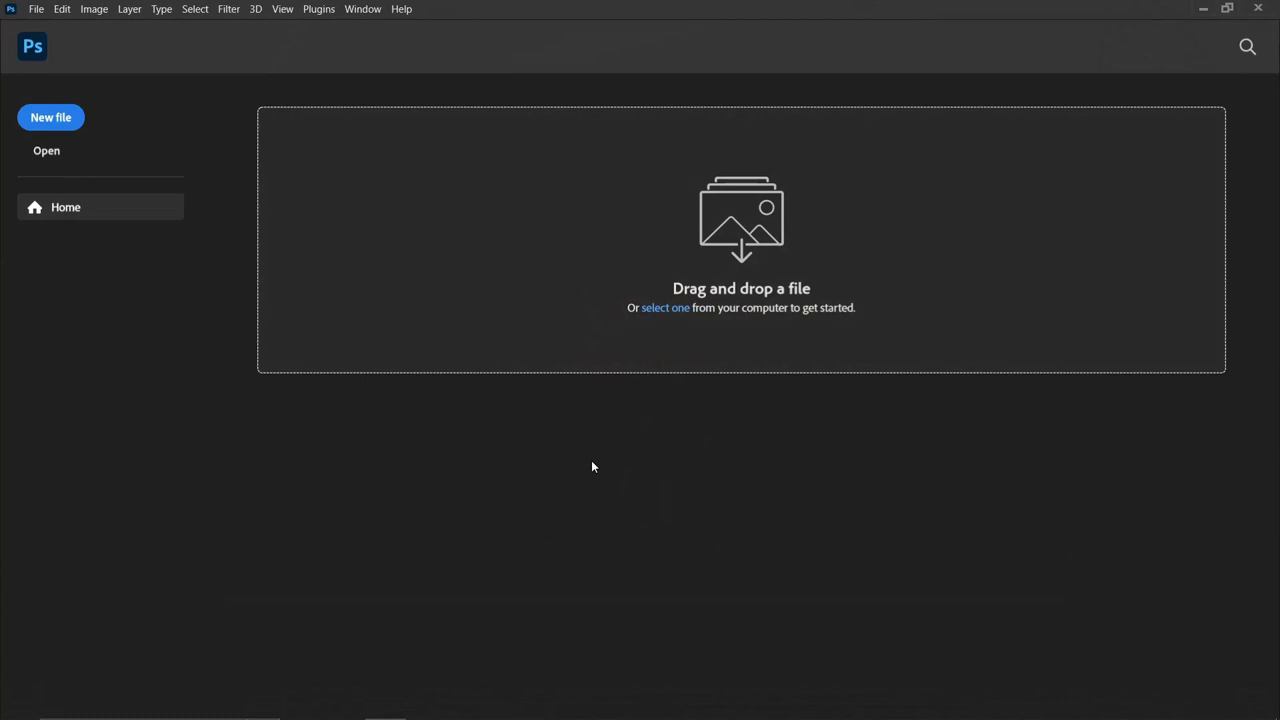
Start a new document using the Art & Illustration 2000 × 2000 px preset.
key(ctrl+n)
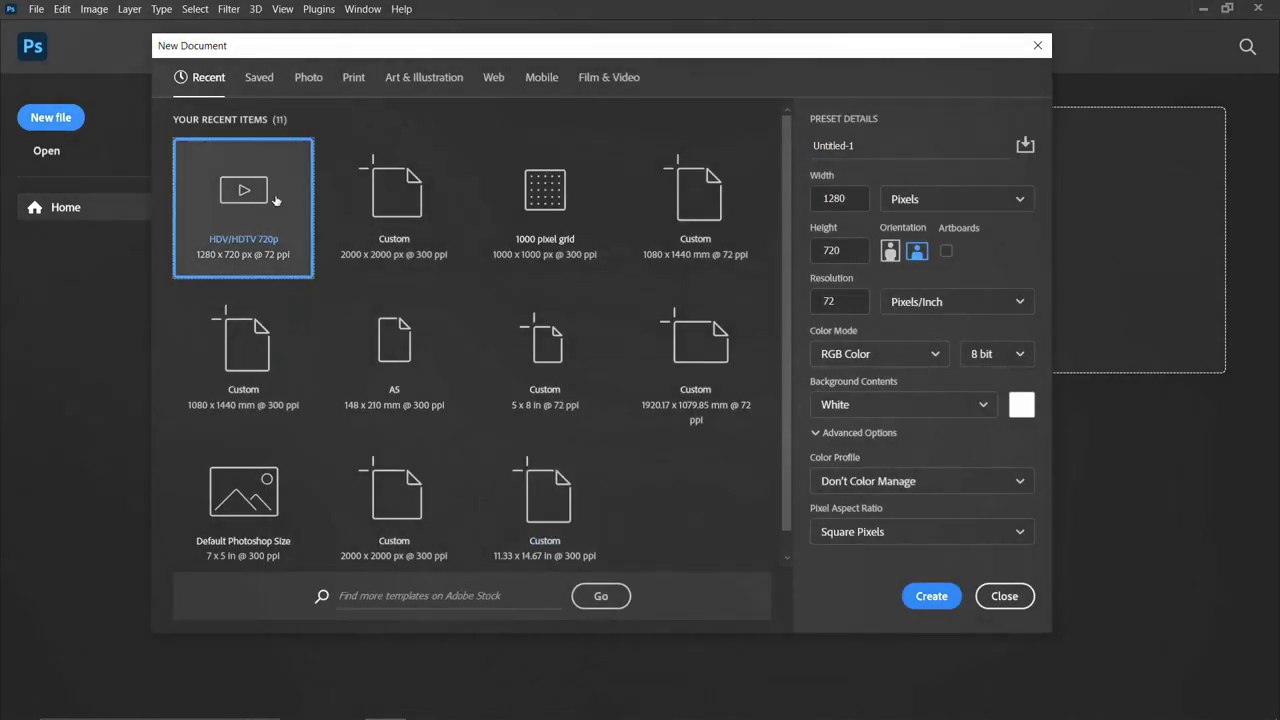
click(402, 222)
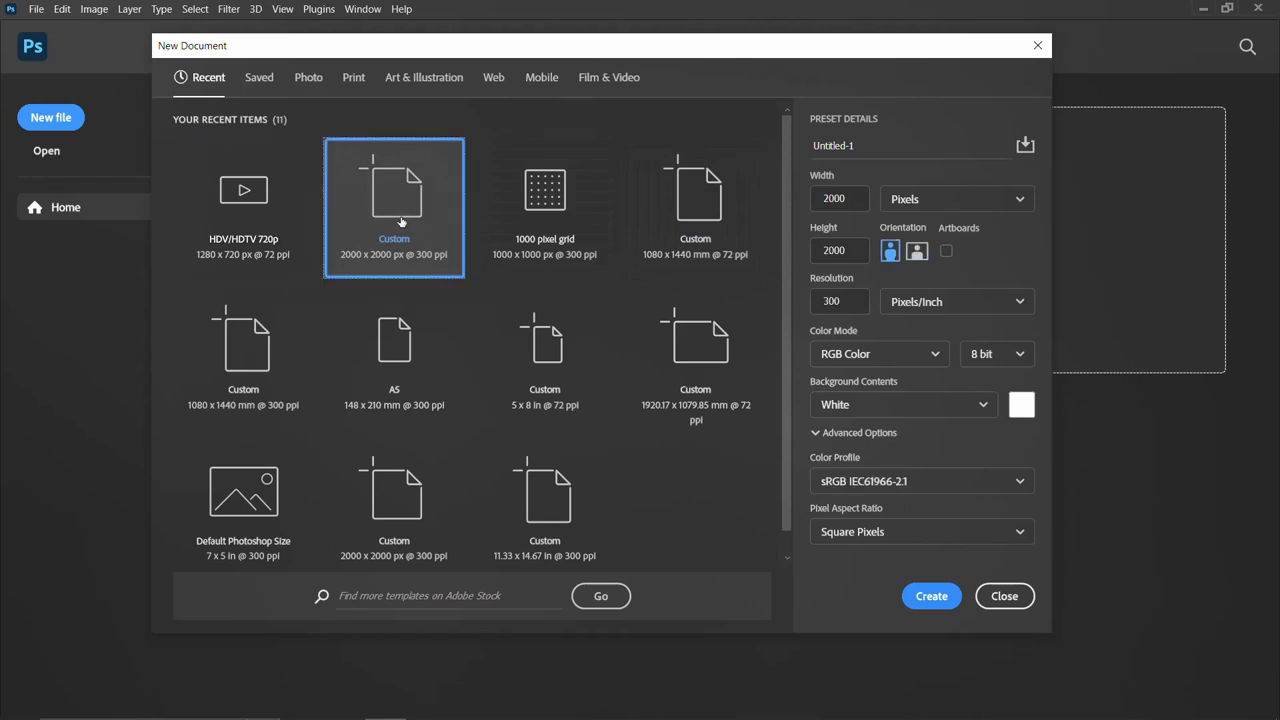
click(355, 78)
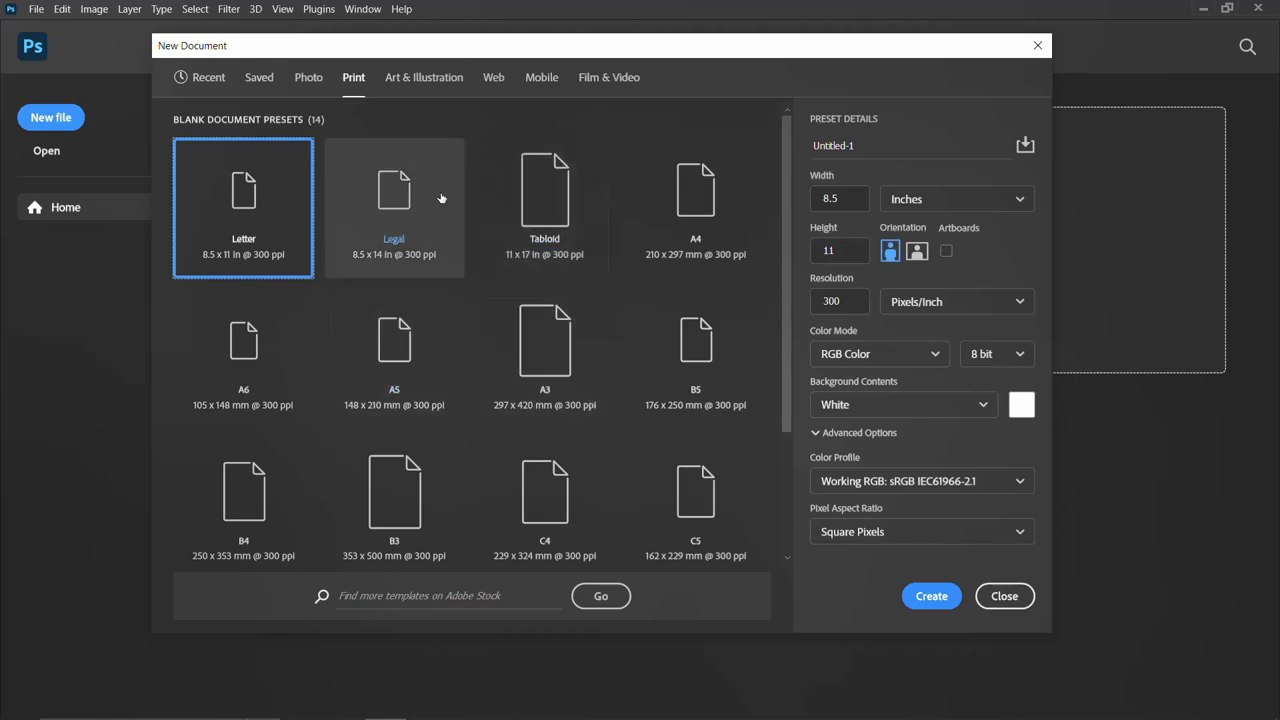
click(435, 85)
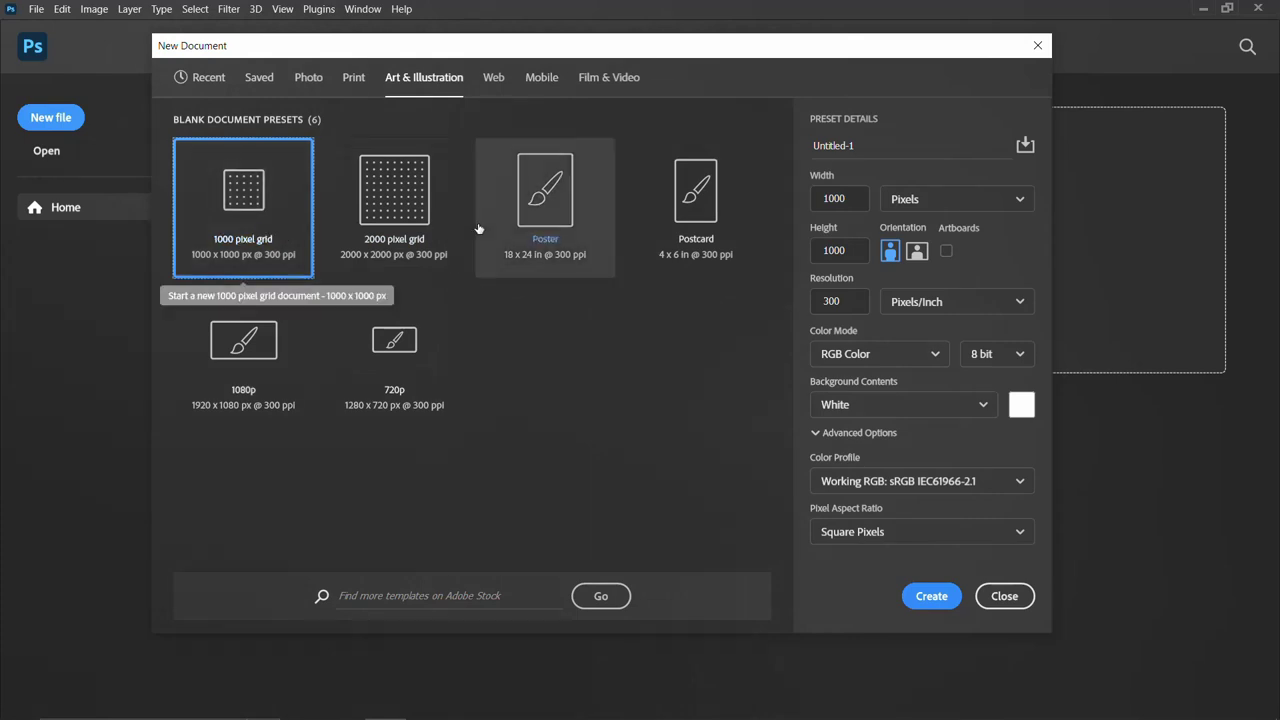
click(400, 213)
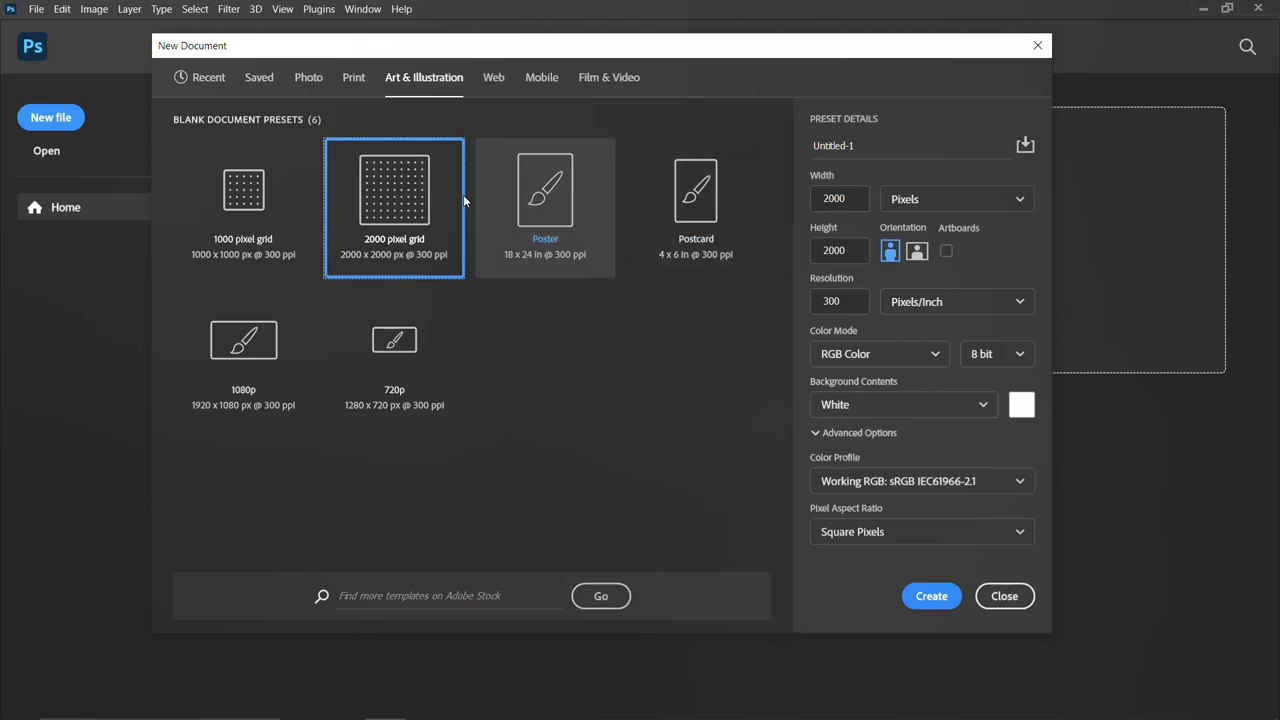
Name the document CHURCH FLYER, confirm 2000 × 2000 px at 300 ppi, and create it.
click(874, 147)
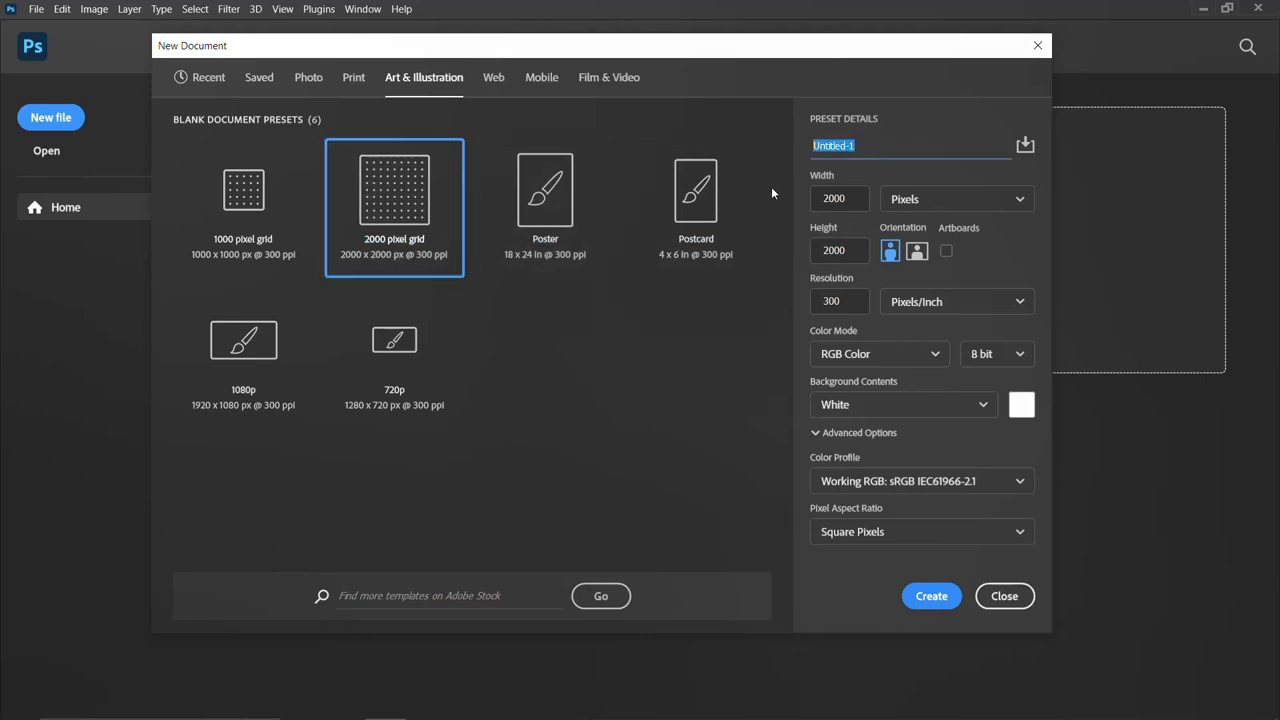
text(CHURCH FK)
key(BackSpace)
text(LYER)
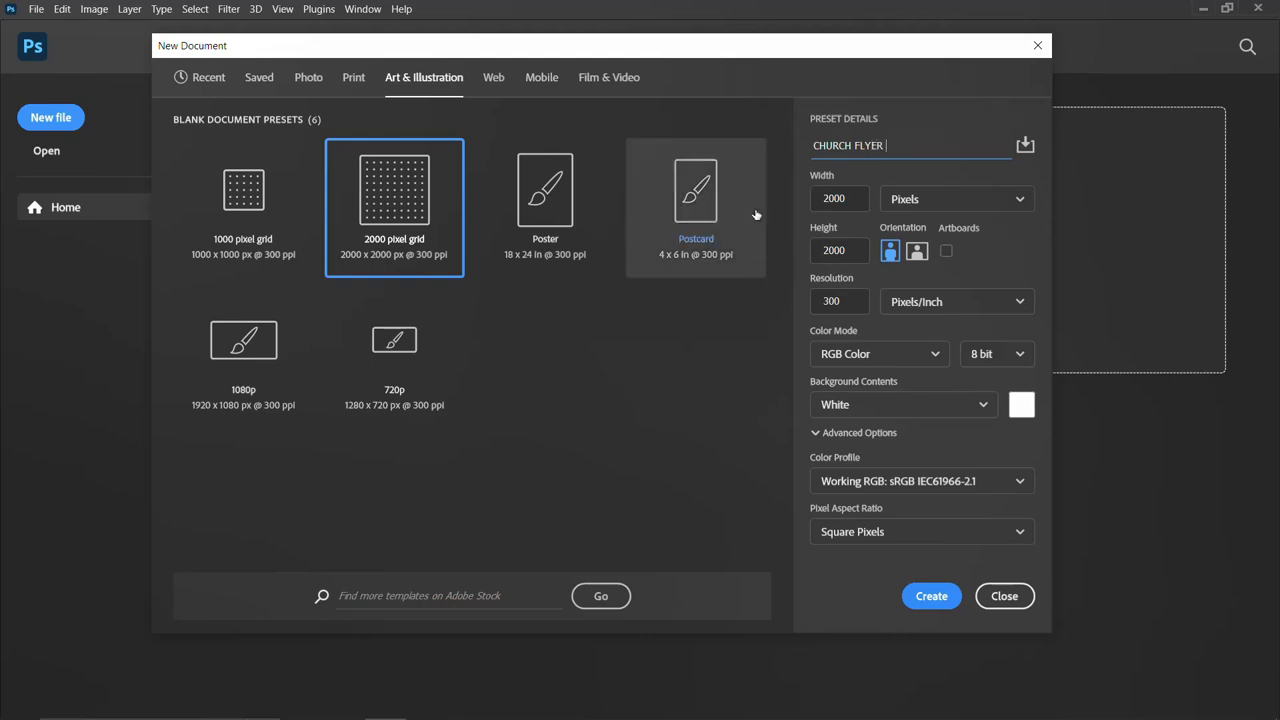
double_click(827, 205)
double_click(852, 248)
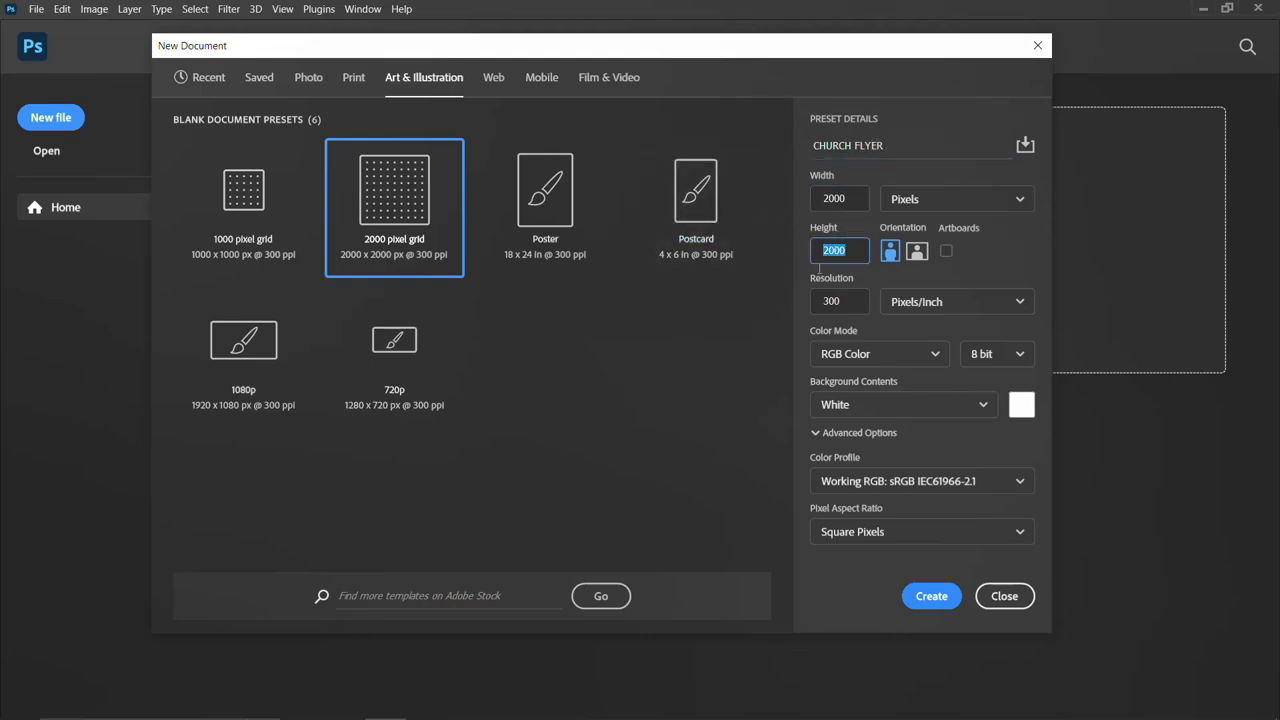
double_click(845, 302)
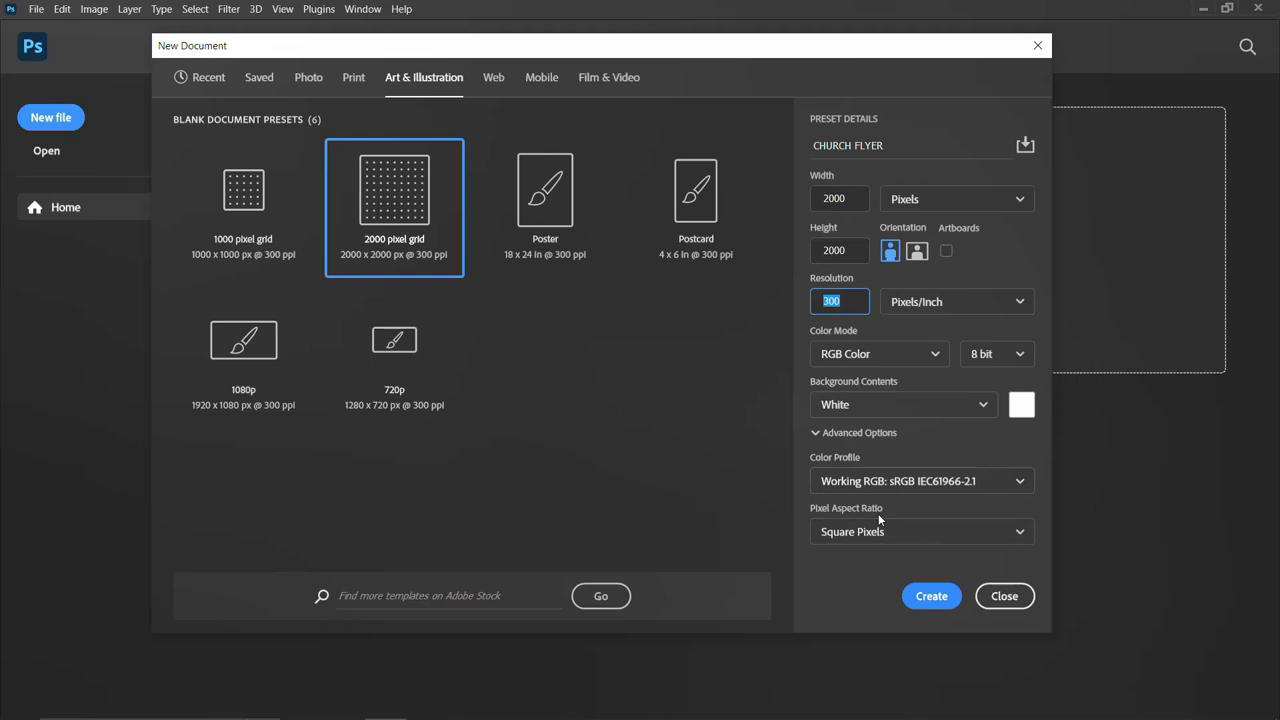
click(931, 598)
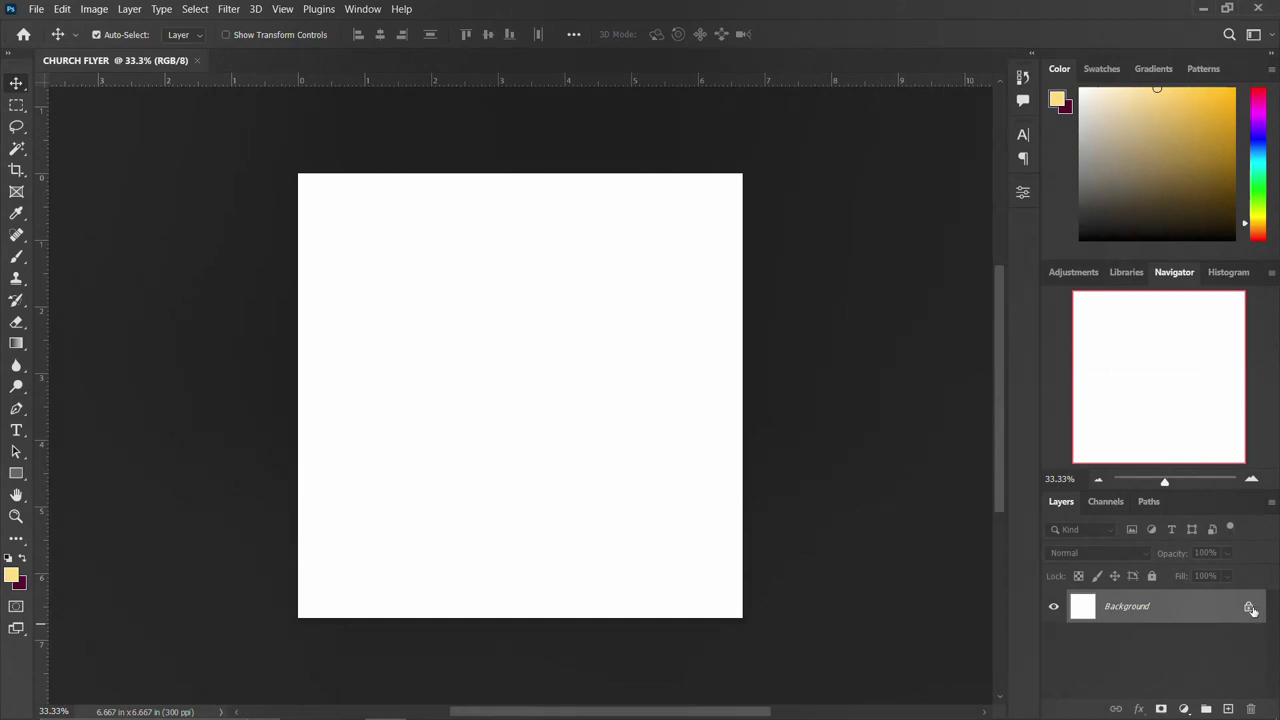
Unlock the background layer and place the Facebook LIVE logo image onto the canvas.
click(1249, 607)
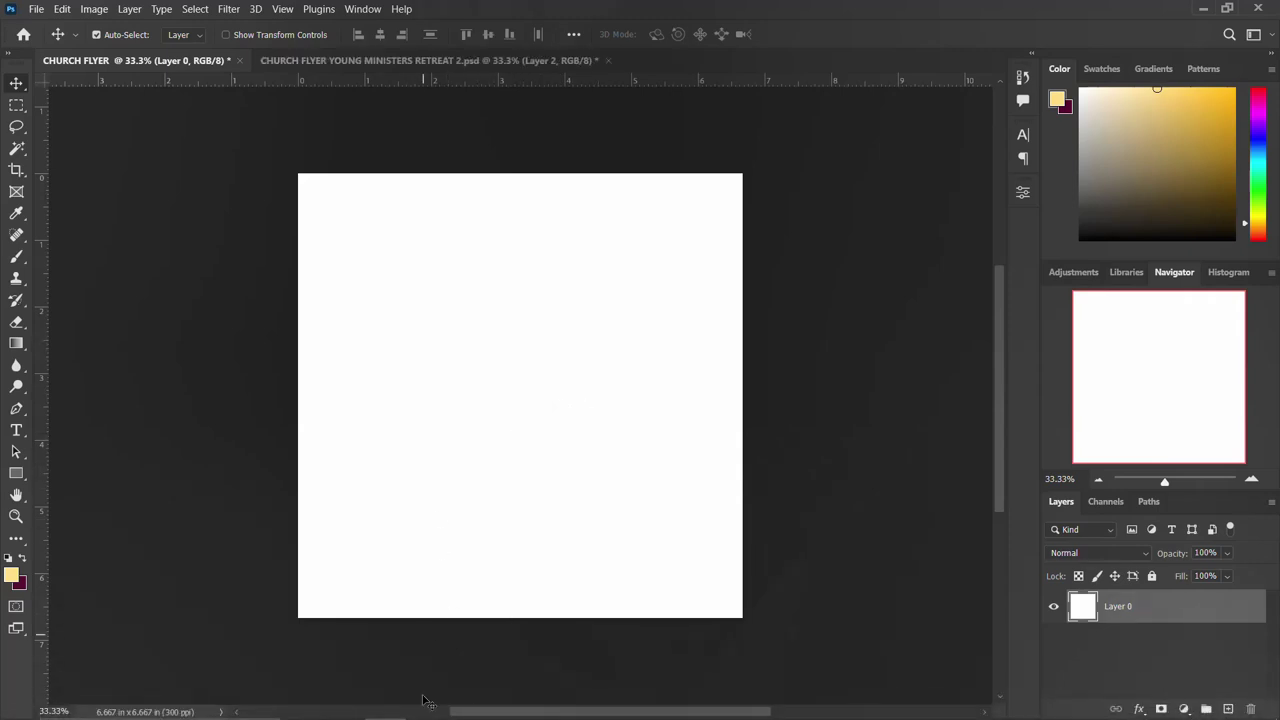
click(342, 703)
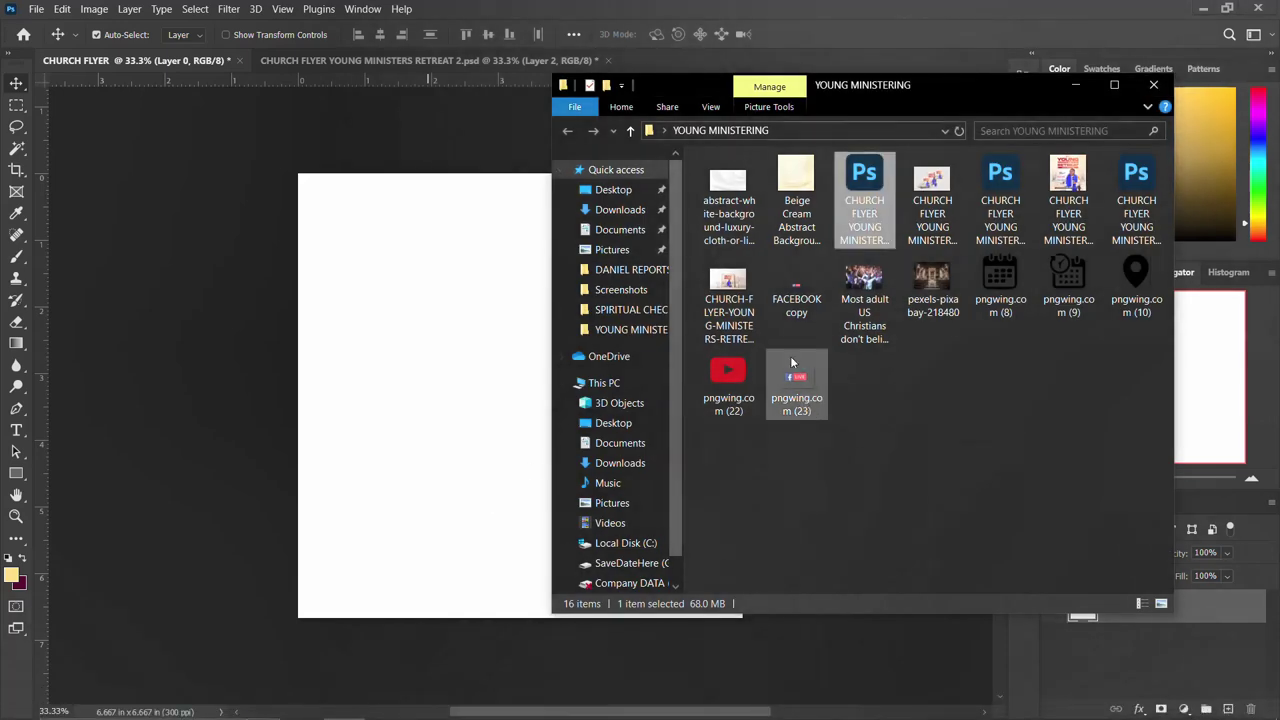
drag(806, 287, 428, 364)
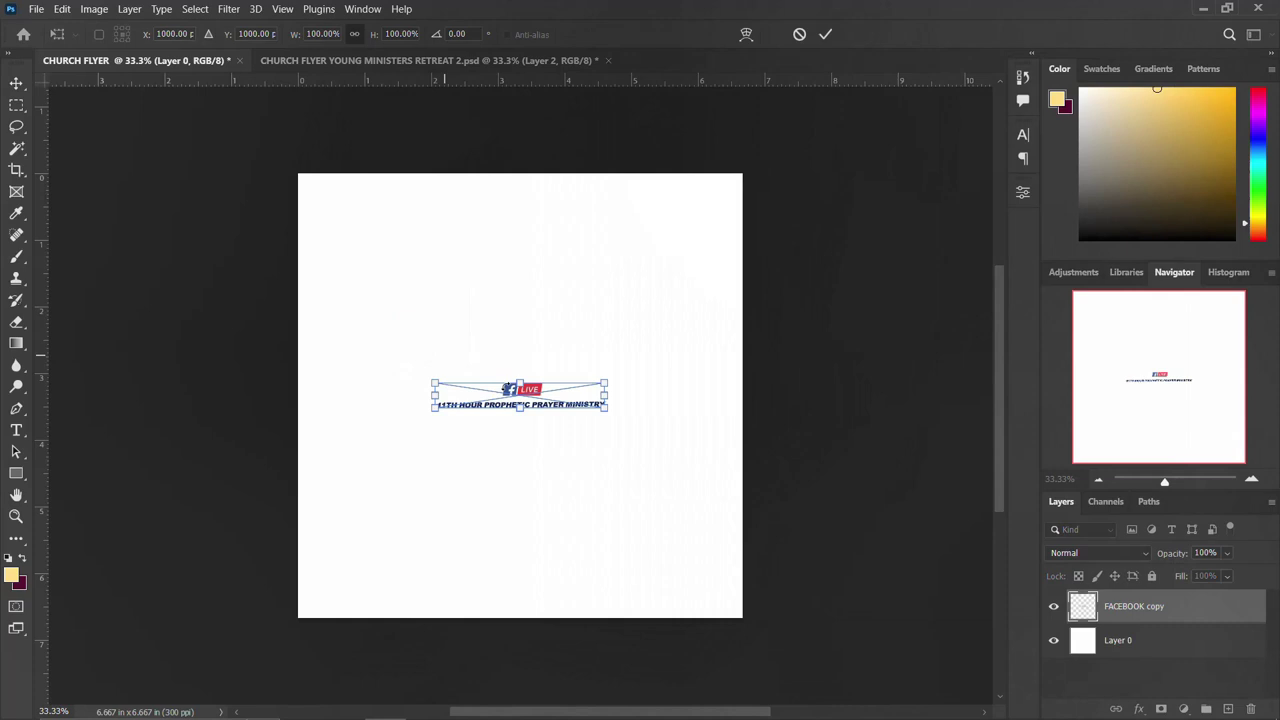
drag(520, 401, 510, 240)
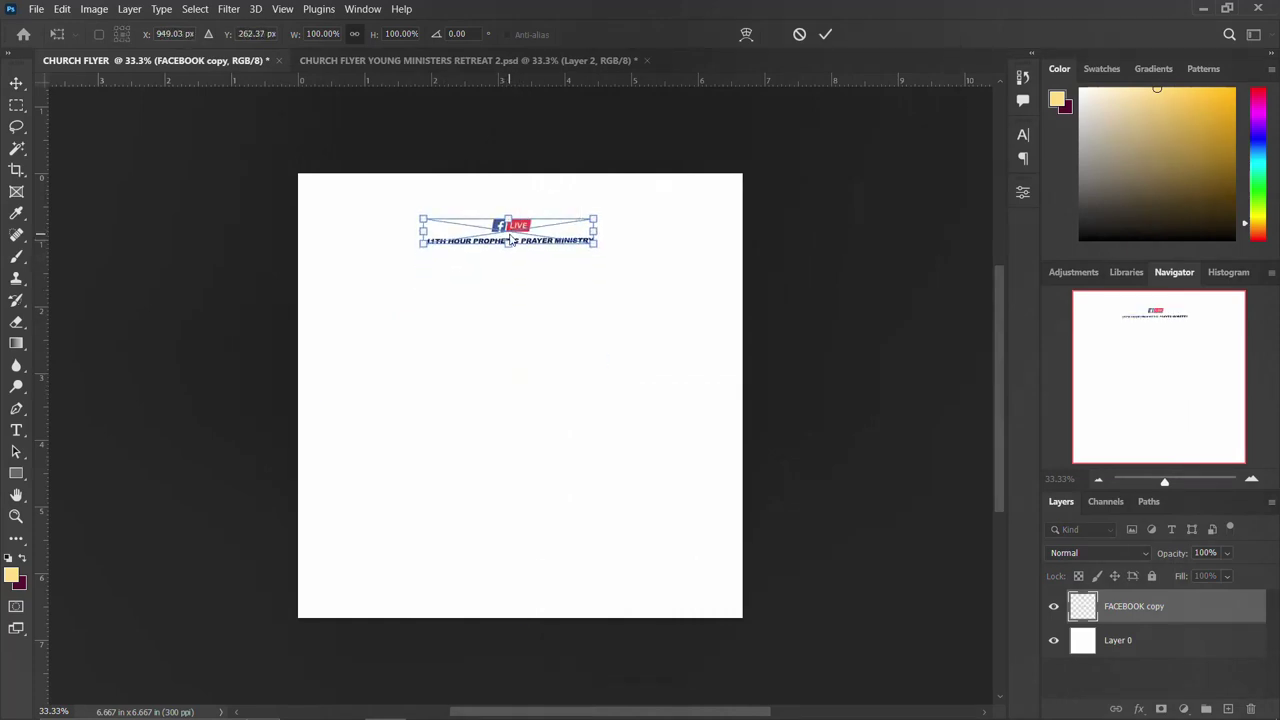
key(Return)
Centre the logo horizontally on the canvas using a select-all alignment.
key(ctrl+a)
click(384, 35)
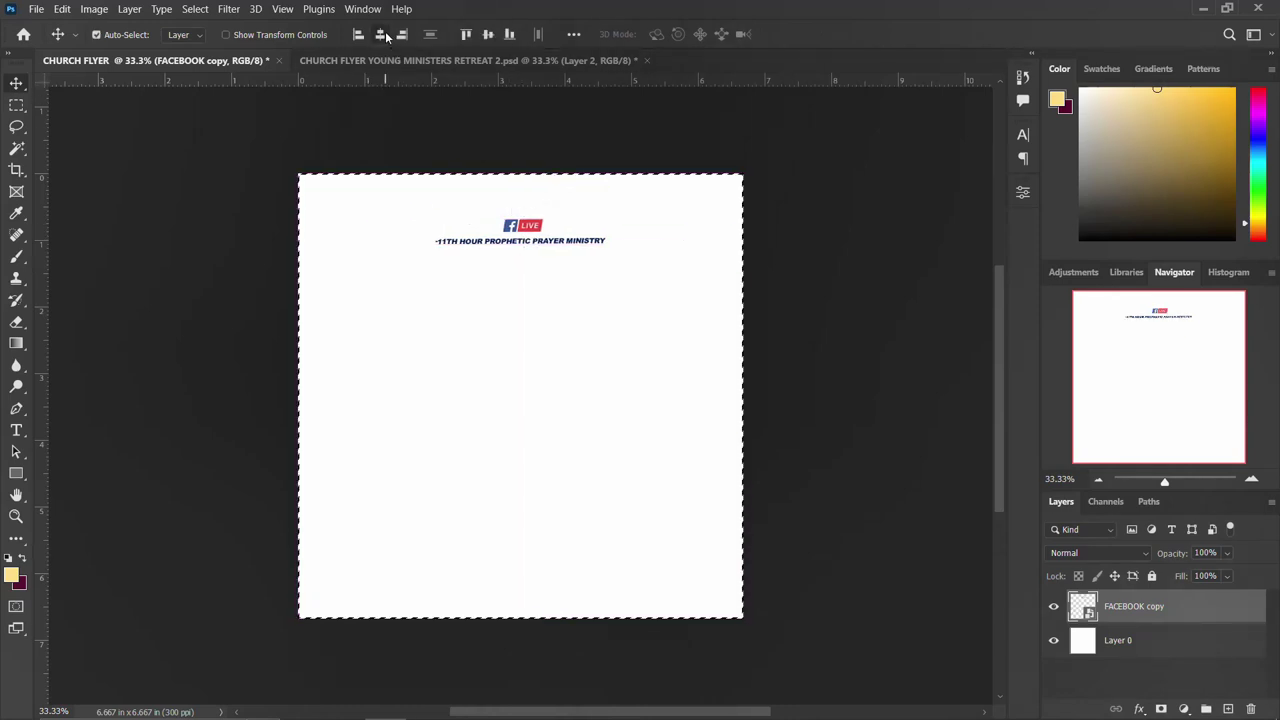
key(ctrl+d)
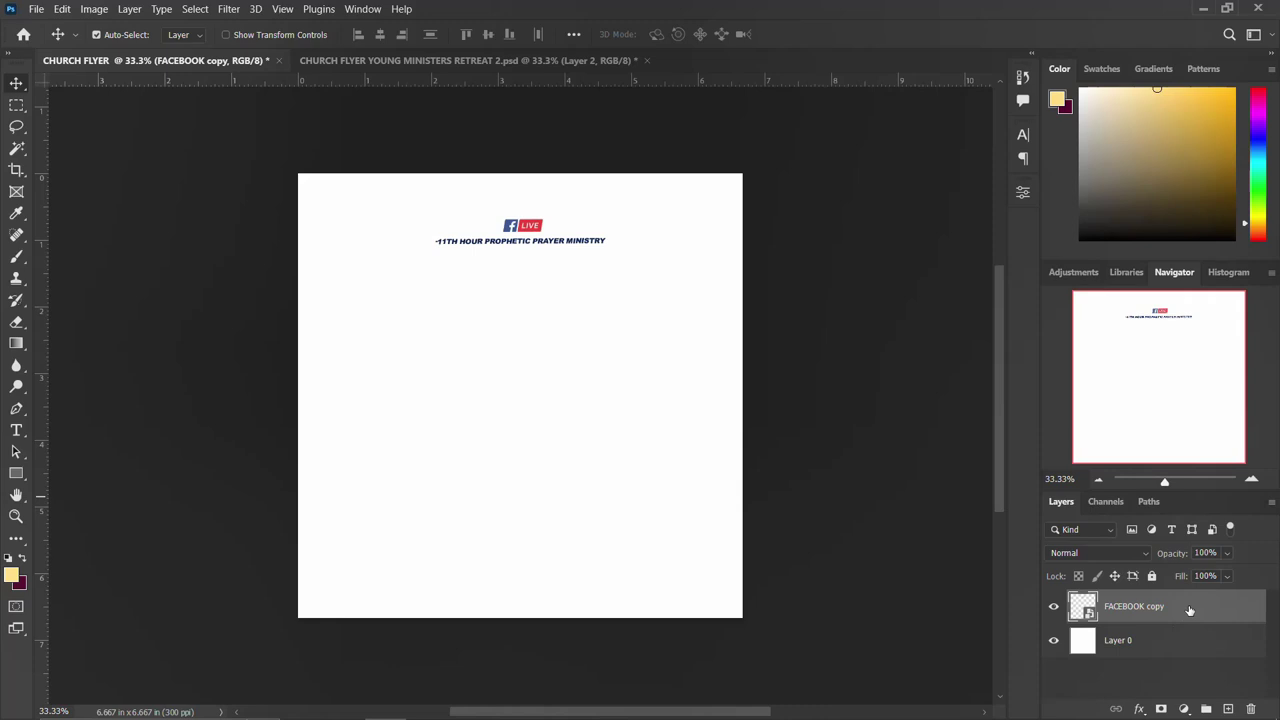
Put the logo layer into a new group named LOGO.
key(ctrl+g)
click(1072, 600)
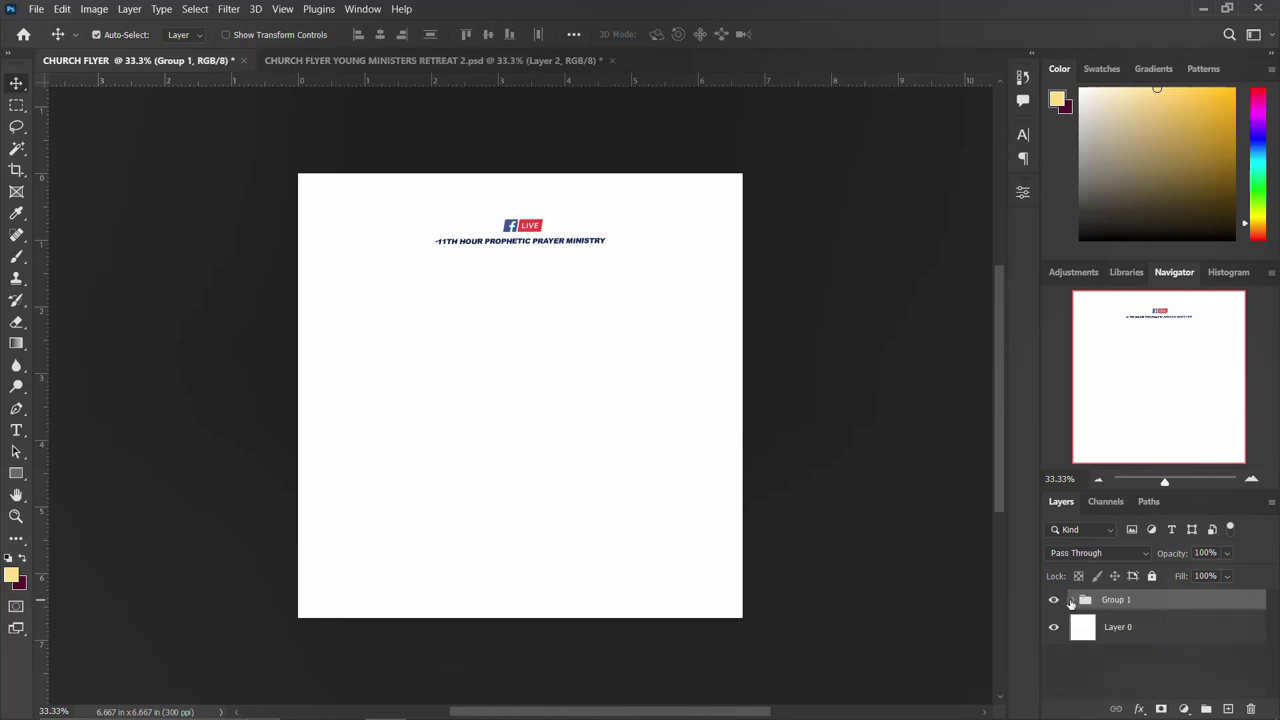
double_click(1112, 600)
text(F)
key(Return)
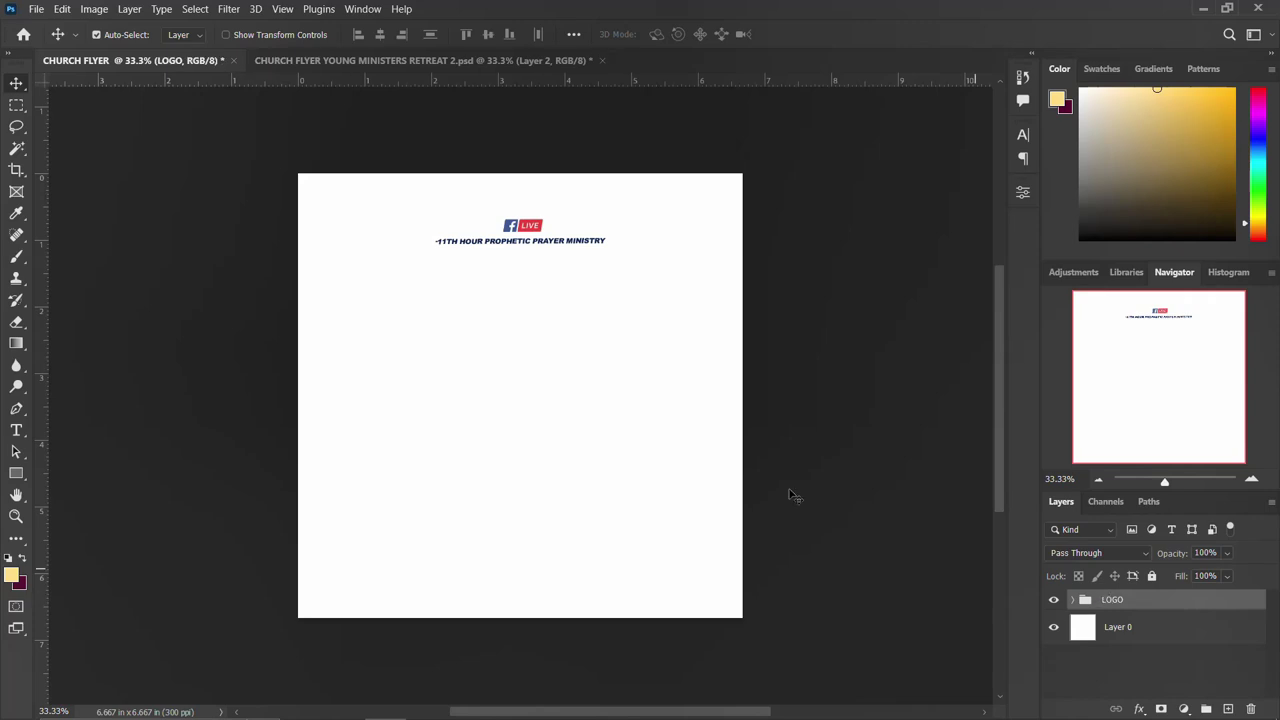
Add a new guide layout of 6 columns by 6 rows with small margins.
click(285, 10)
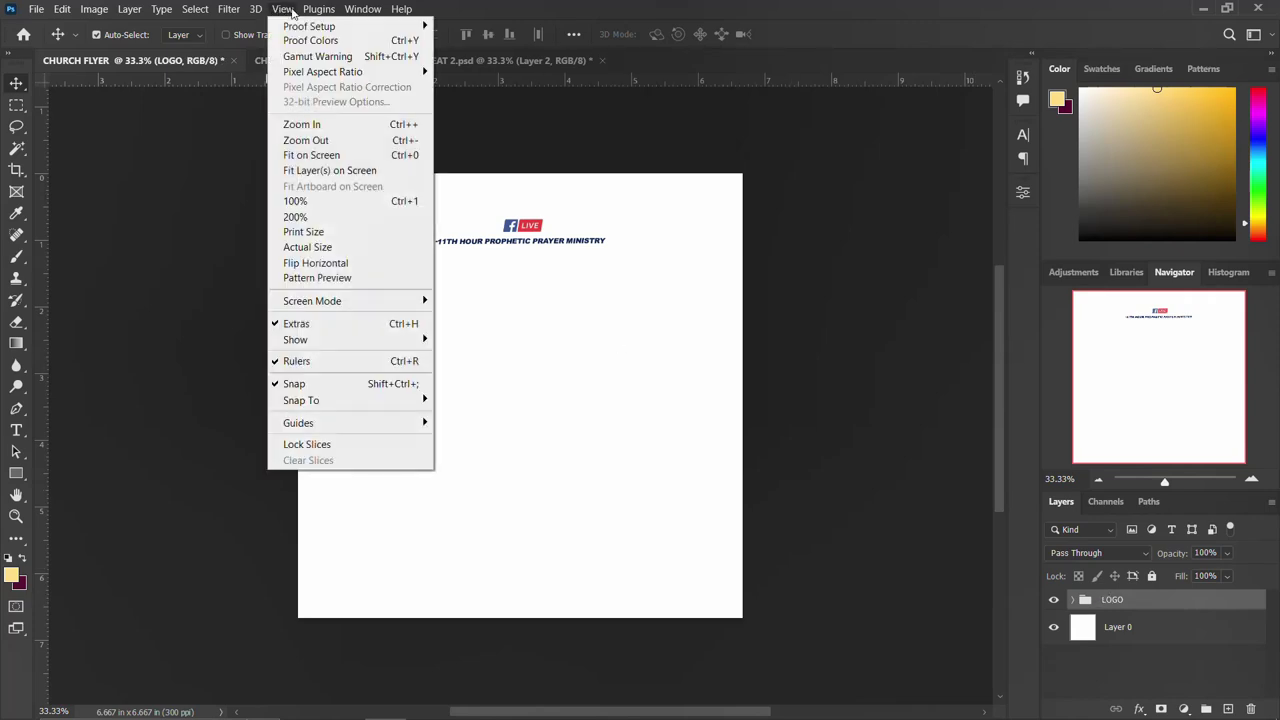
mouse_move(318, 425)
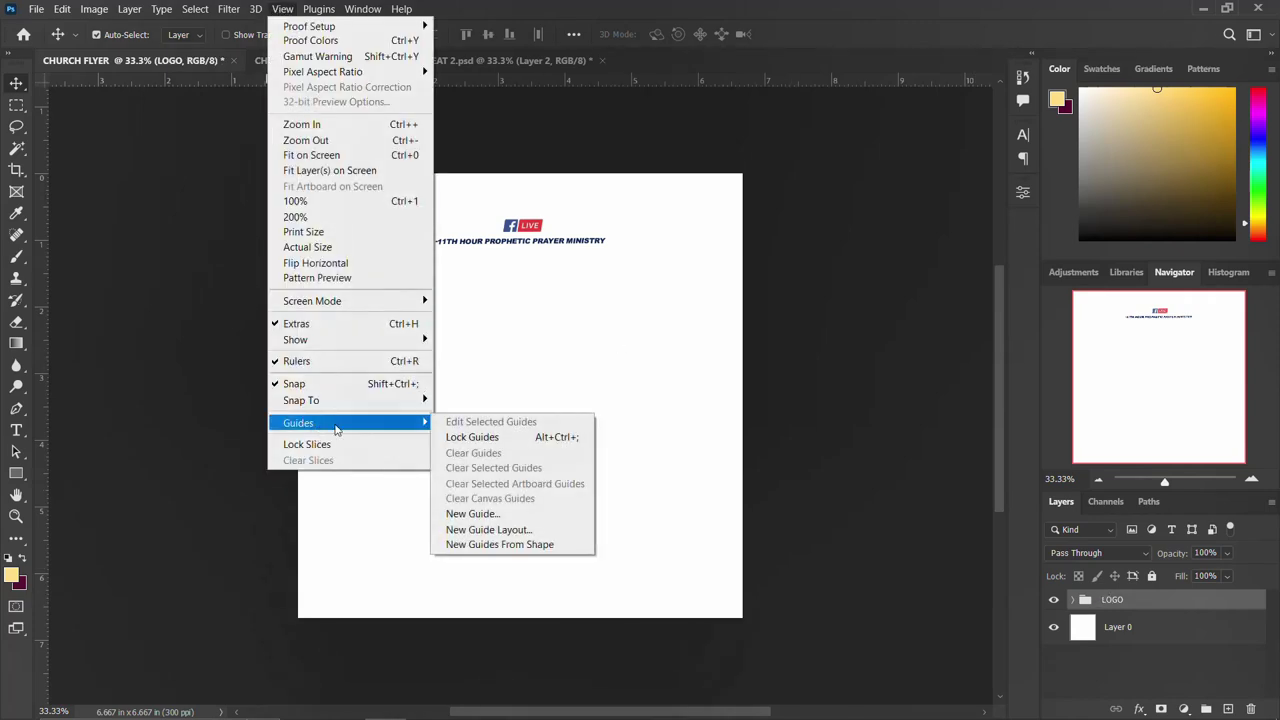
click(504, 532)
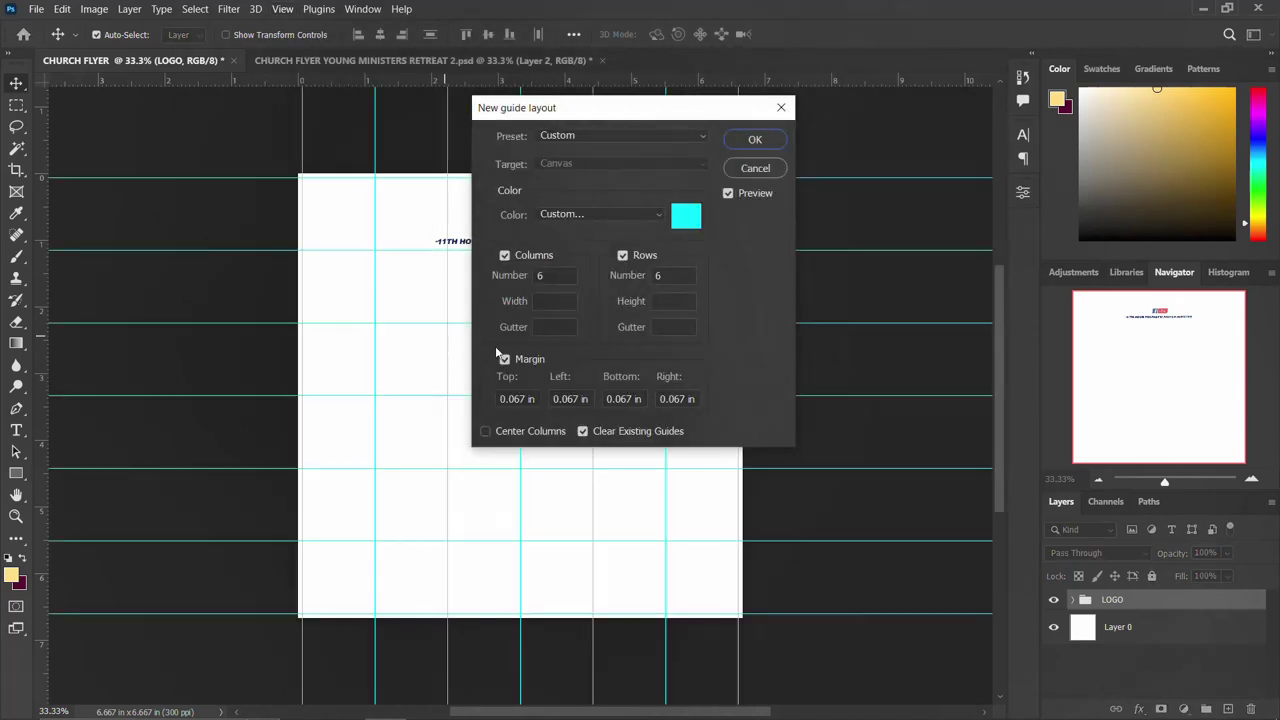
click(755, 140)
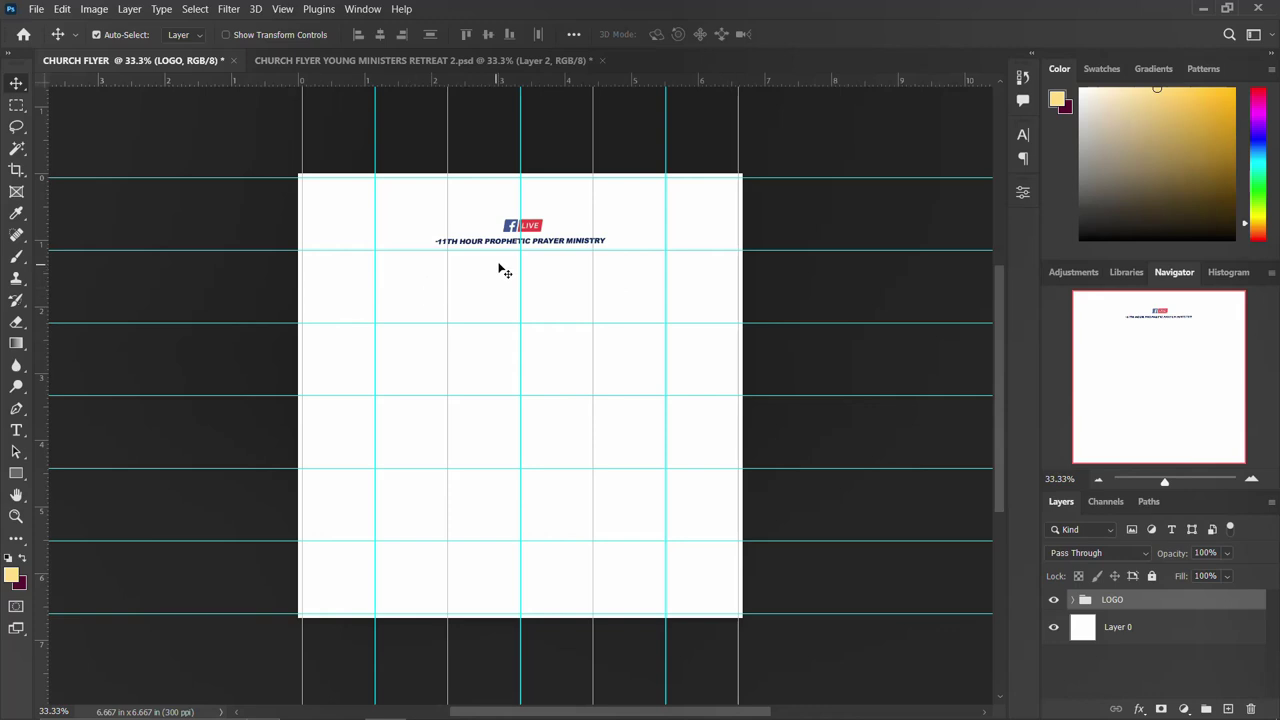
Nudge the Facebook Live logo layer slightly higher on the canvas.
click(541, 228)
key(shift+Up)
key(shift+Up)
key(shift+Up)
key(shift+Up)
key(shift+Up)
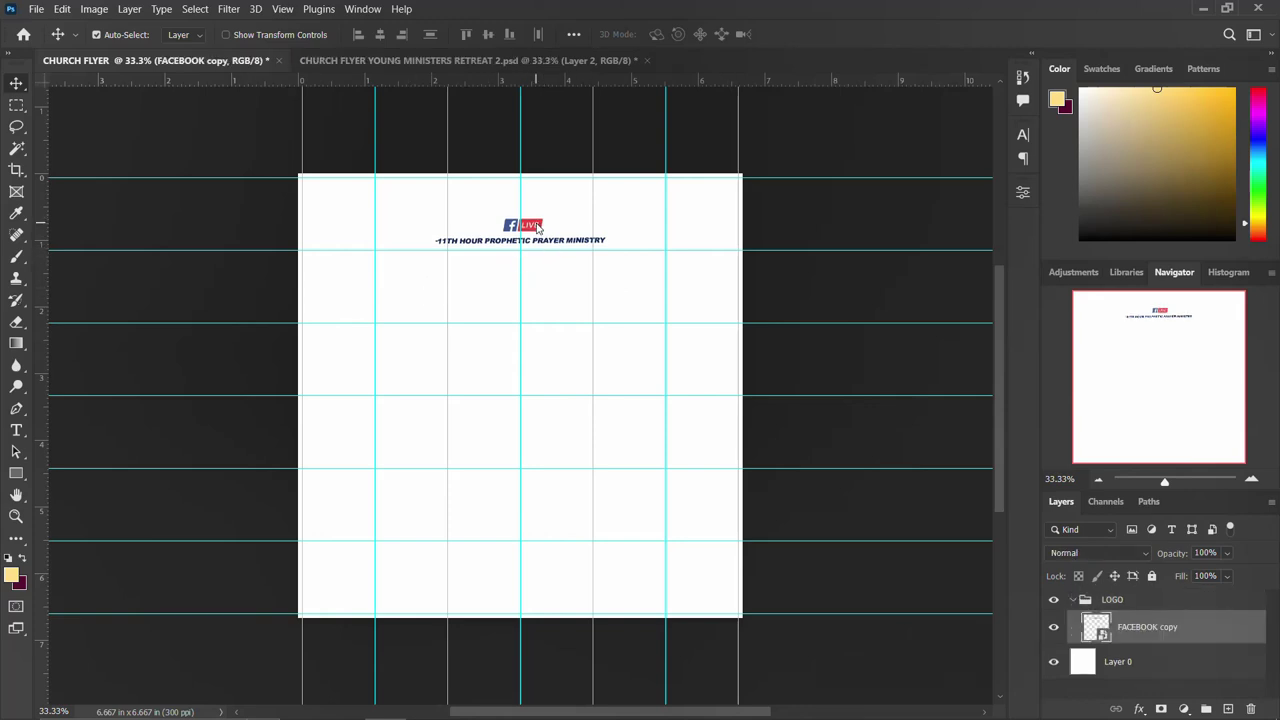
key(Up)
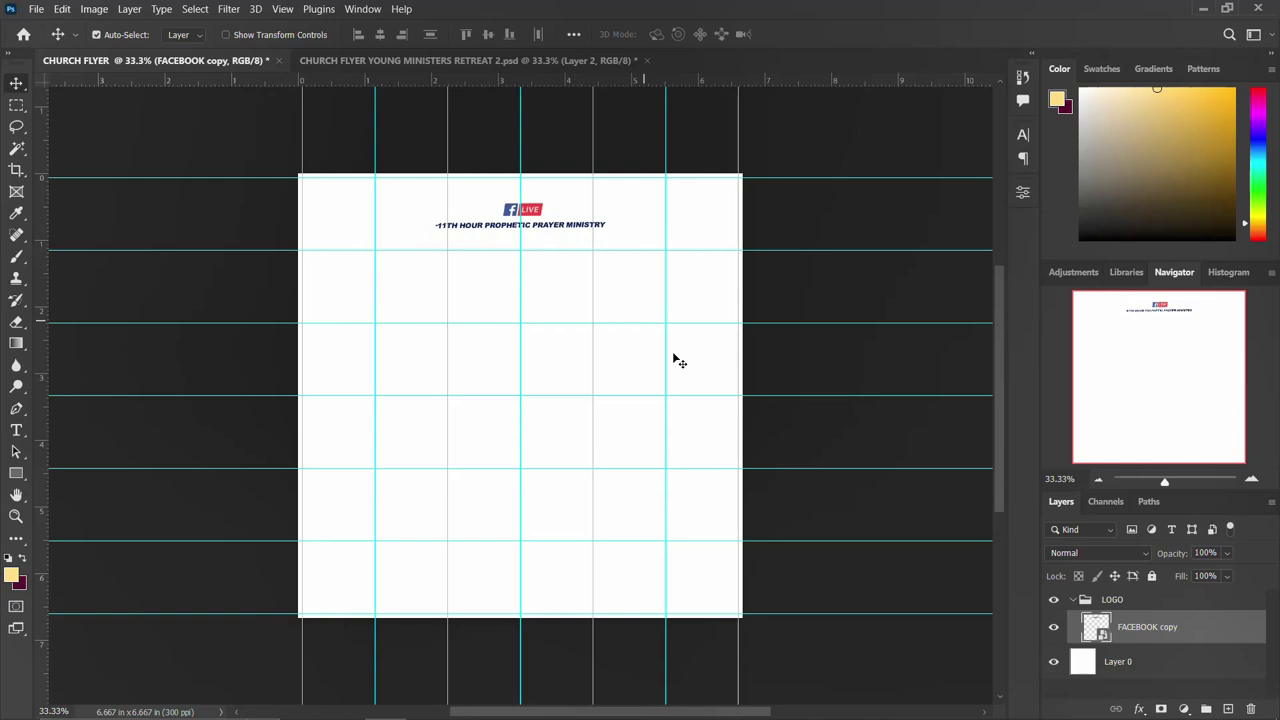
key(t)
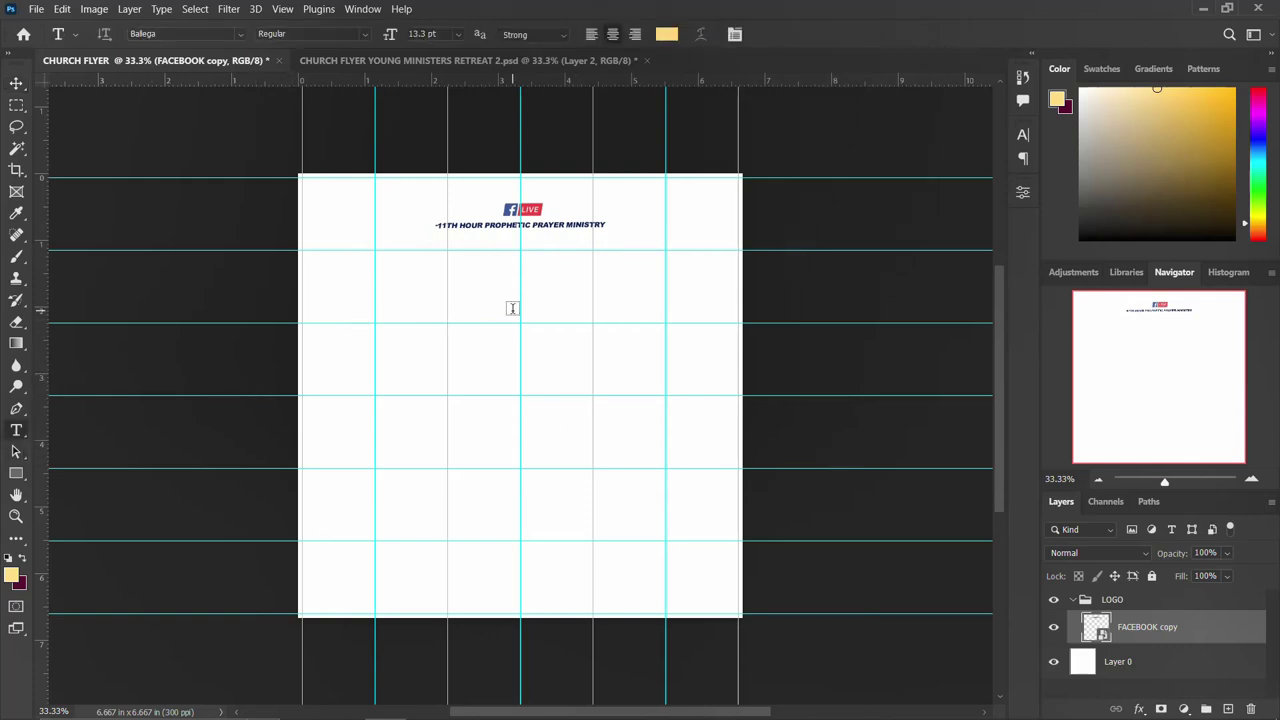
Type the YOUNG heading below the logo and set its font to Akira Expanded.
click(470, 277)
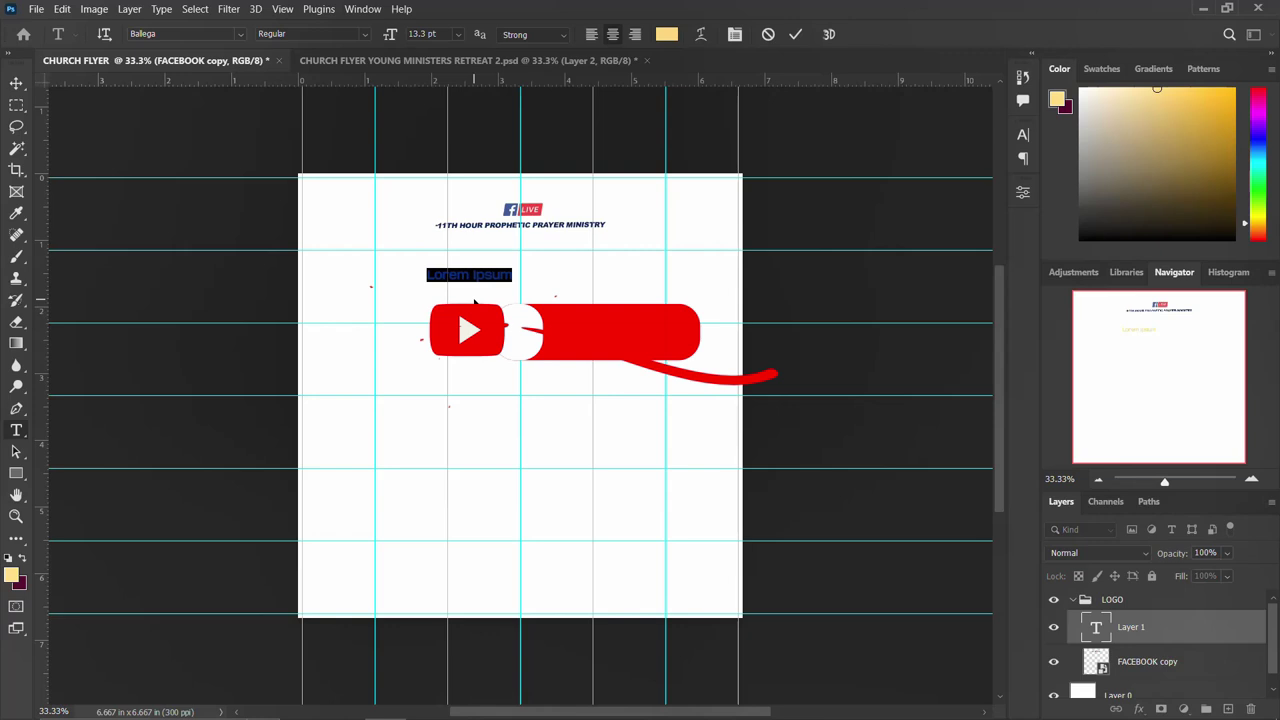
text(THEME)
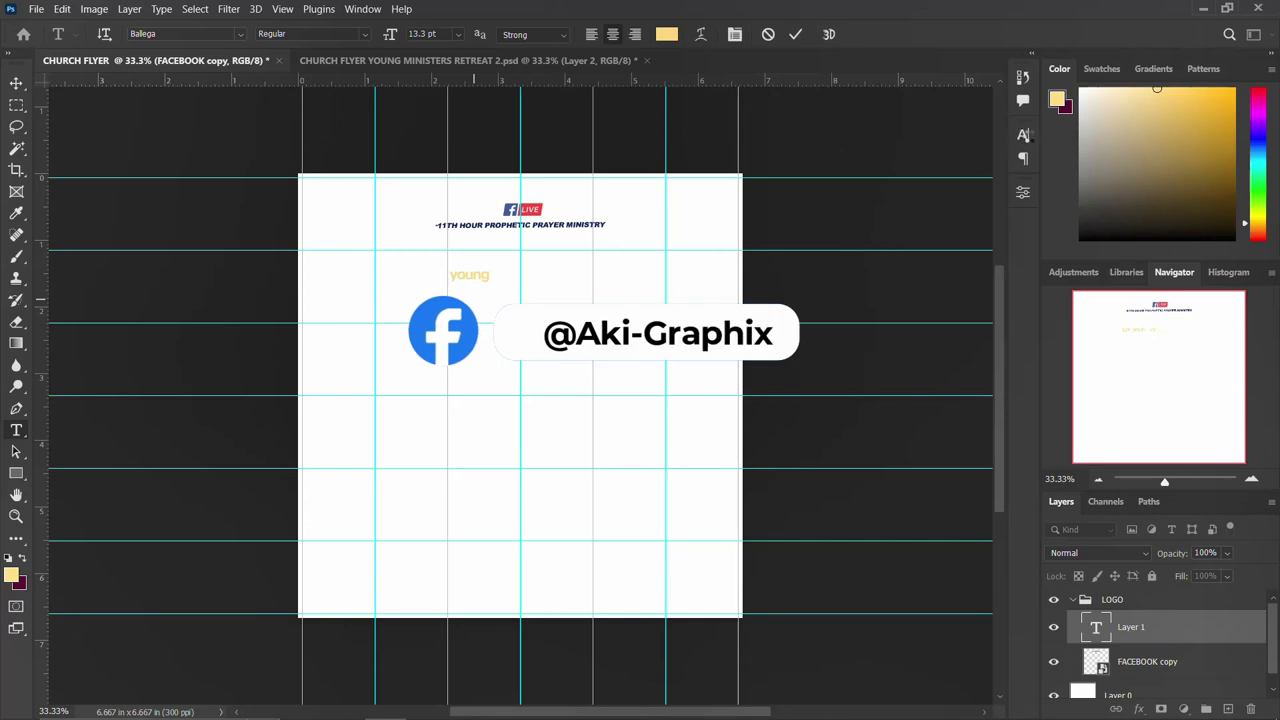
key(ctrl+Return)
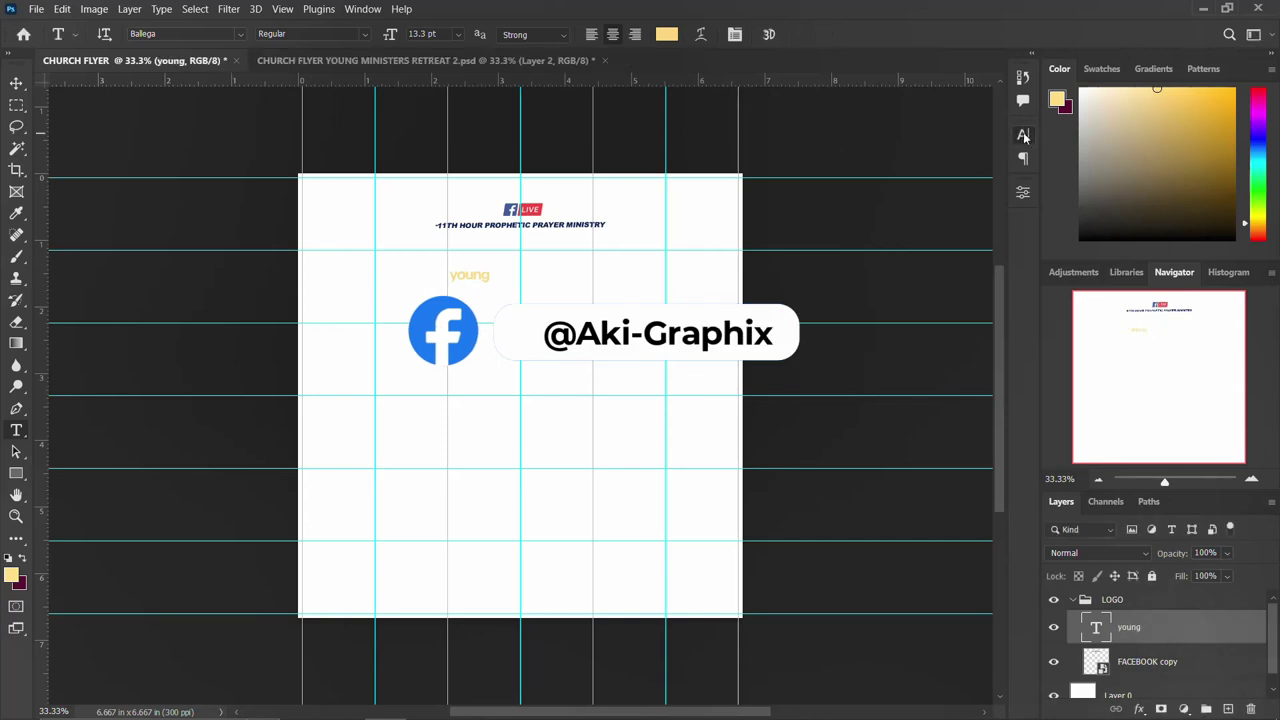
click(1022, 134)
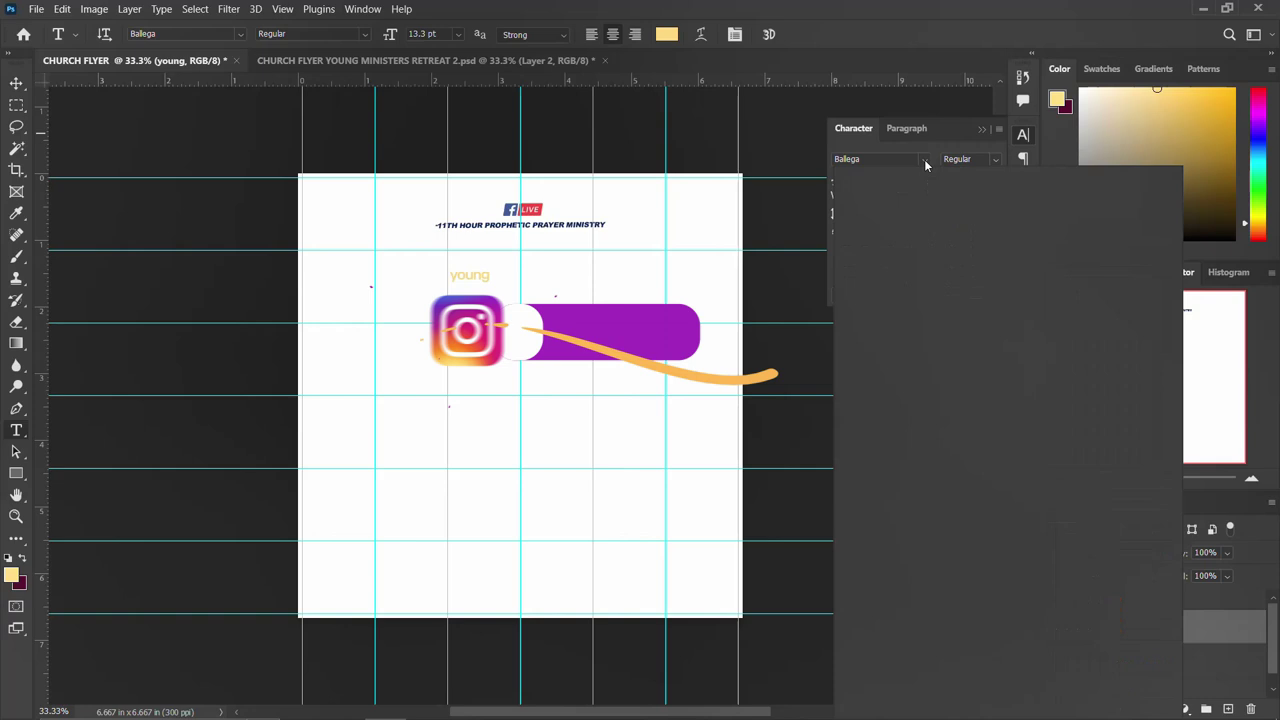
click(924, 159)
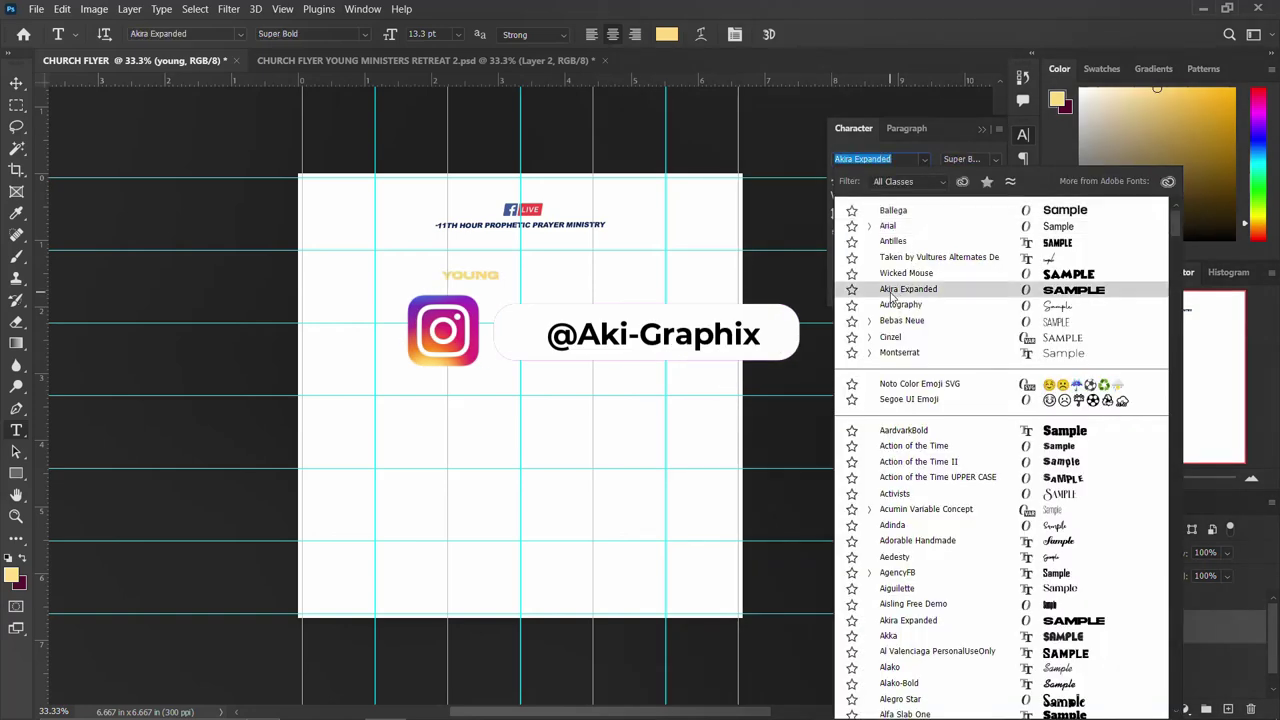
click(893, 290)
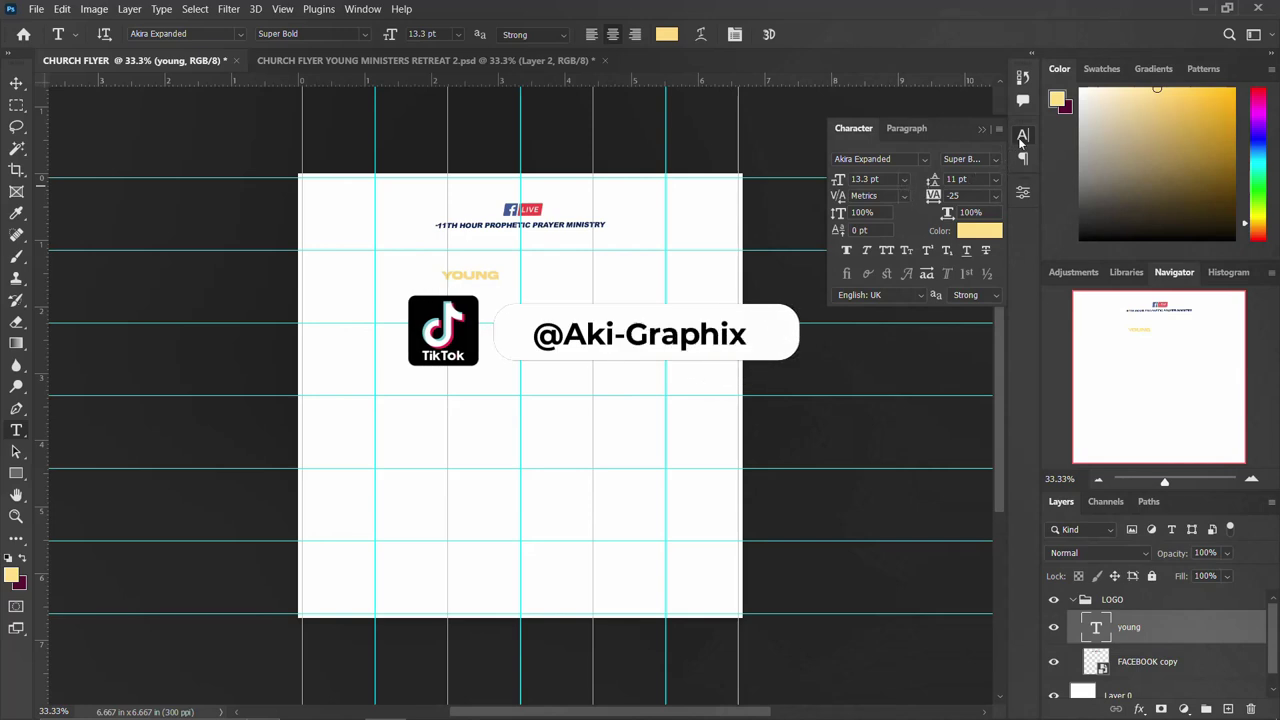
click(1021, 139)
Enlarge YOUNG to about 374% and duplicate it as a second line below.
click(16, 84)
key(ctrl+t)
drag(496, 279, 576, 298)
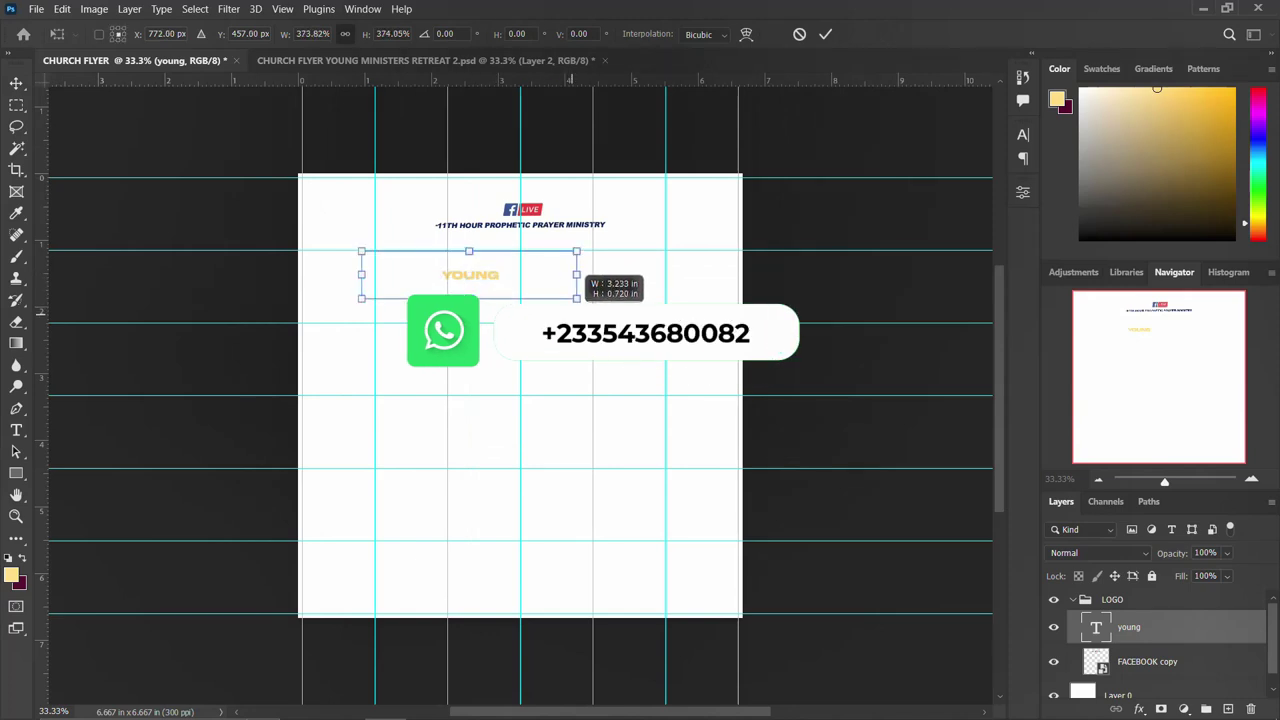
drag(491, 291, 531, 278)
key(Return)
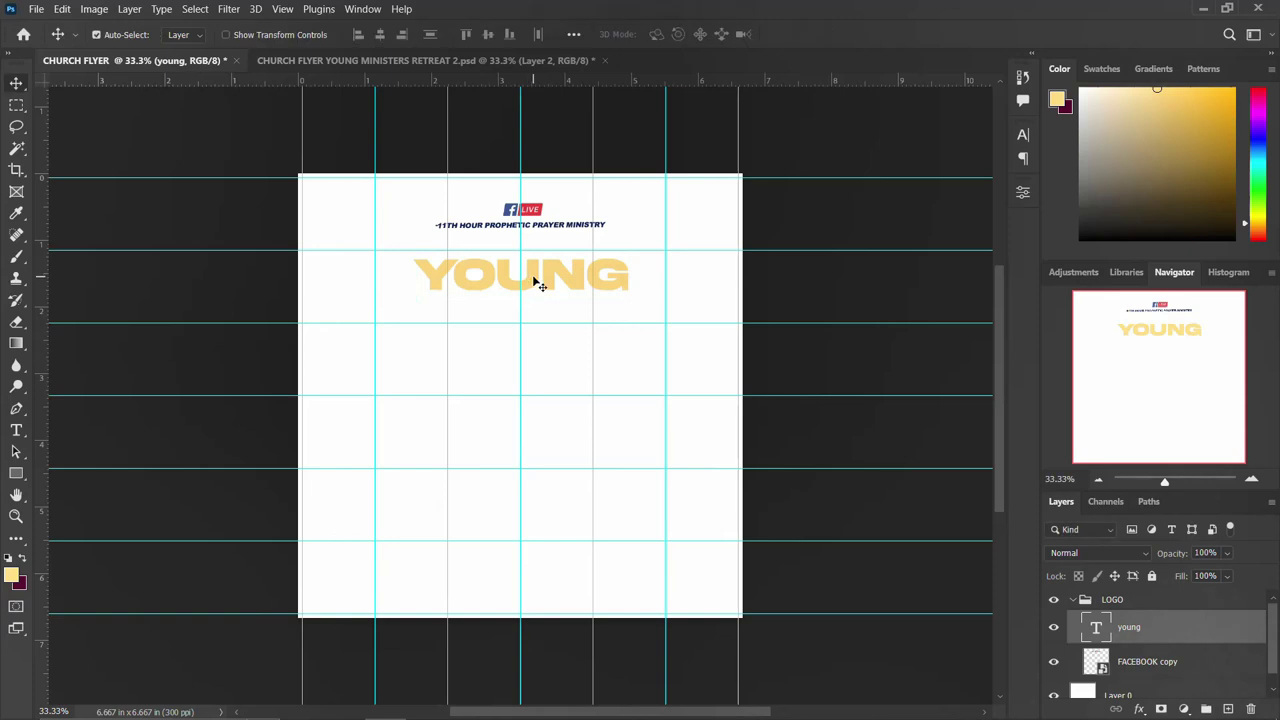
alt+drag(537, 284, 533, 309)
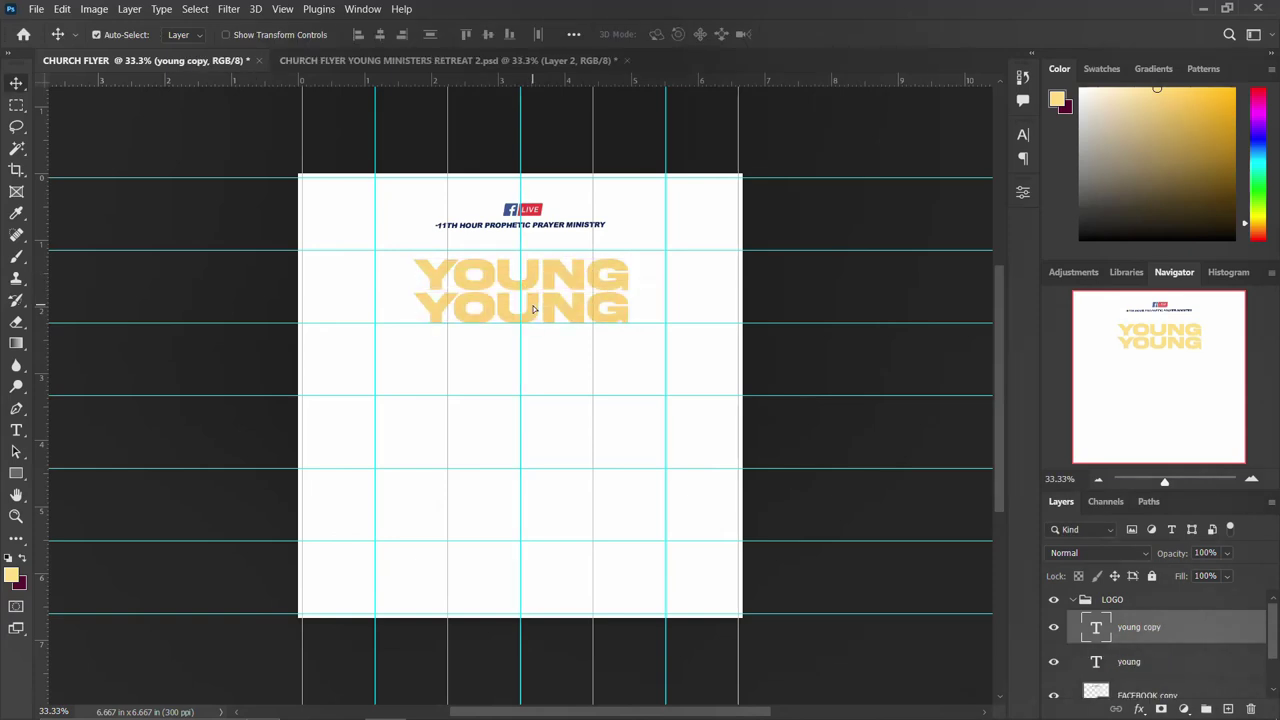
Change the second line's text to MINISTERS.
double_click(537, 313)
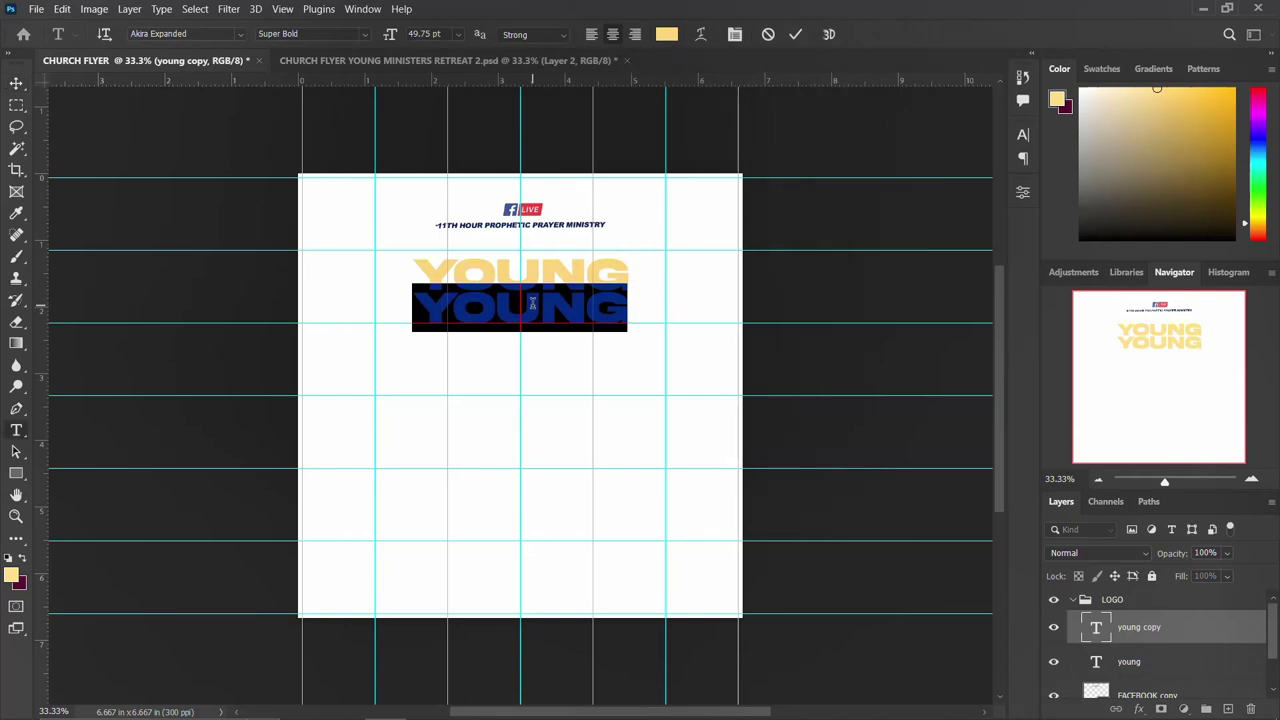
text(M)
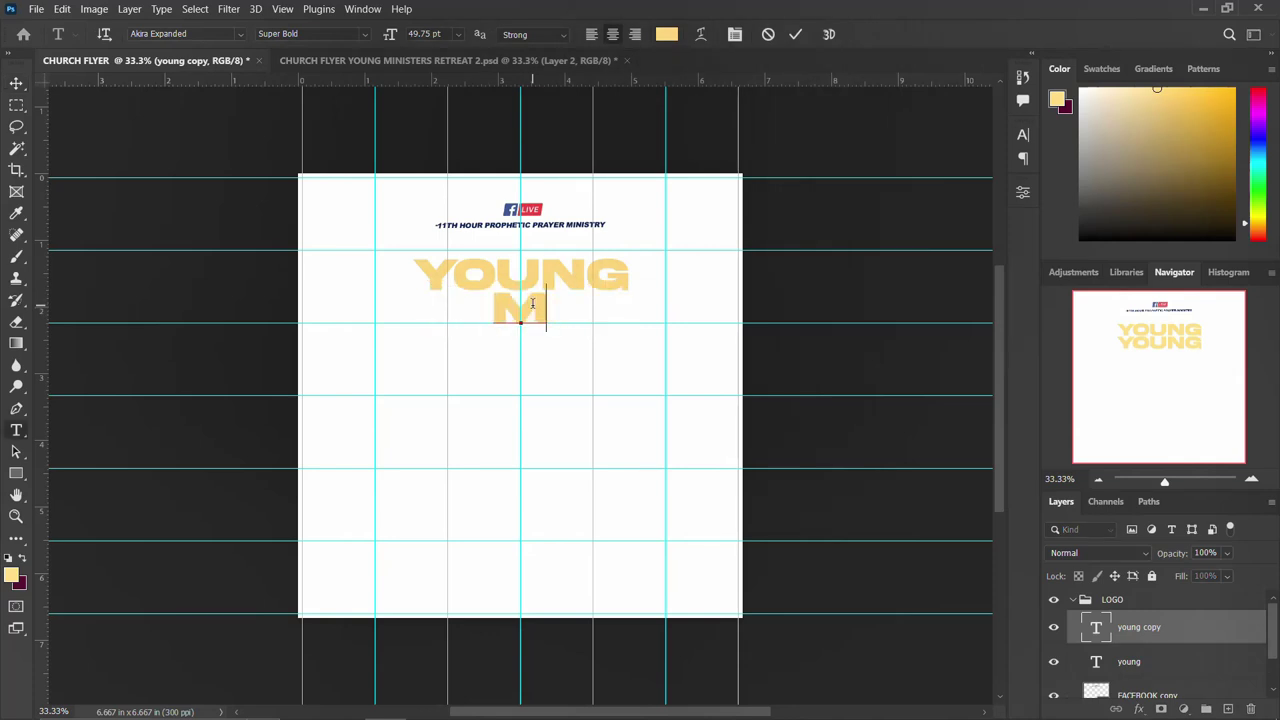
text(INISTERS)
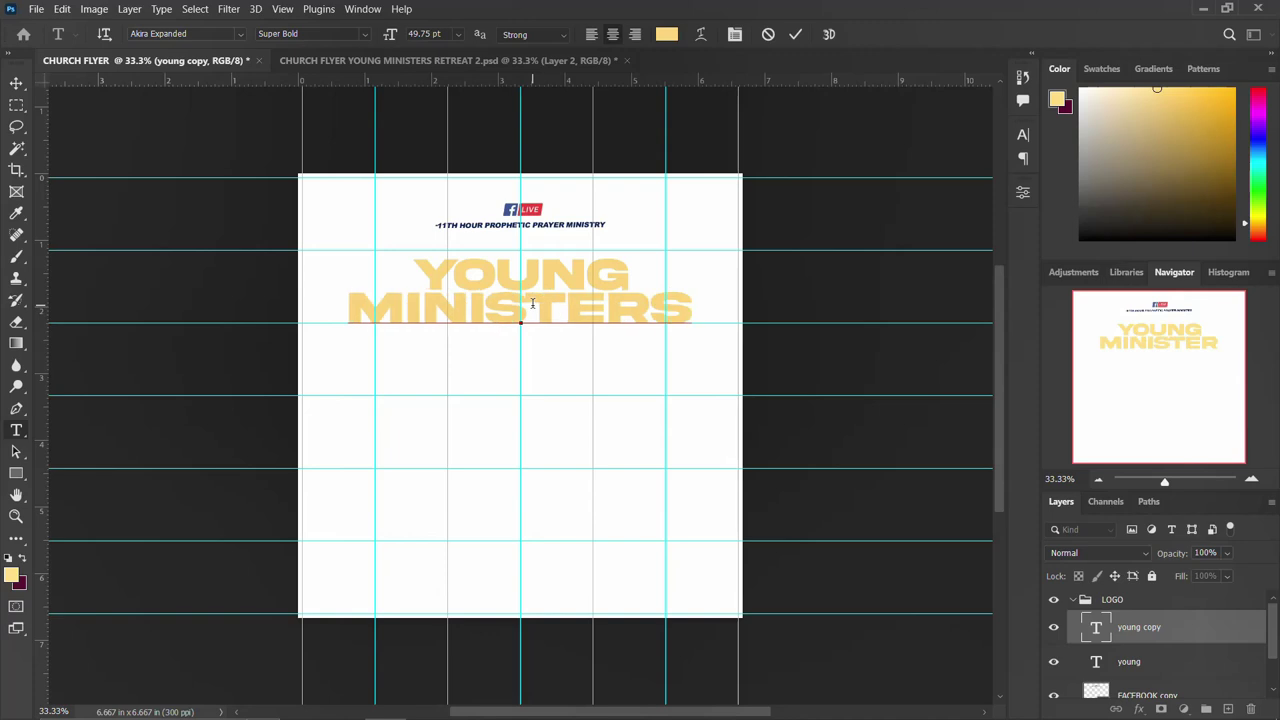
key(ctrl+Return)
key(v)
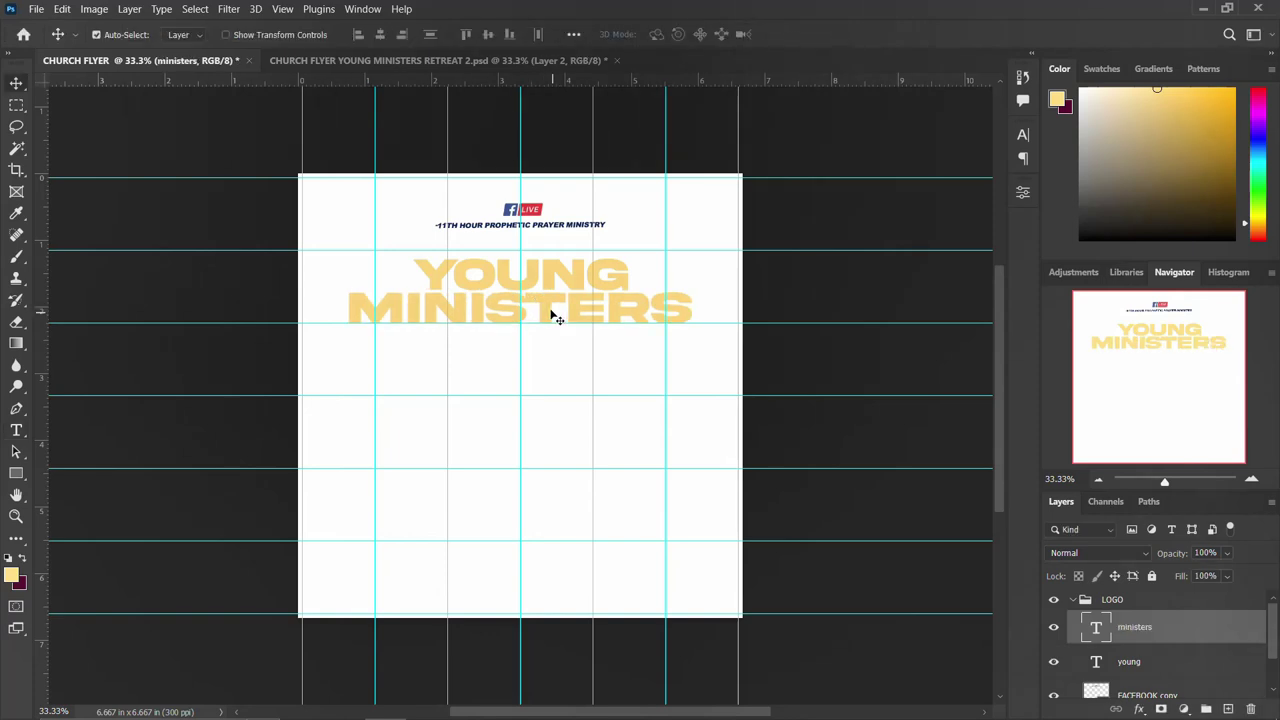
Duplicate MINISTERS as a third line reading RETREAT, then turn off Auto-Select.
drag(551, 316, 545, 348)
key(t)
double_click(544, 344)
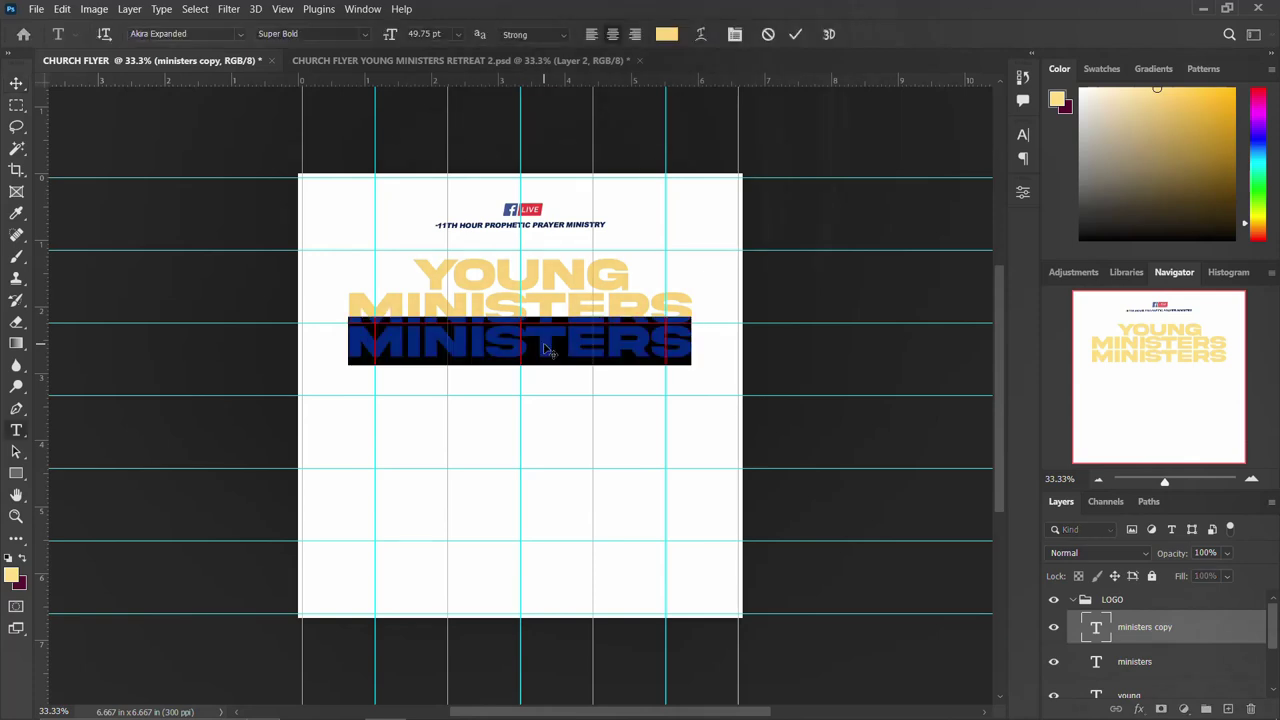
text(RET)
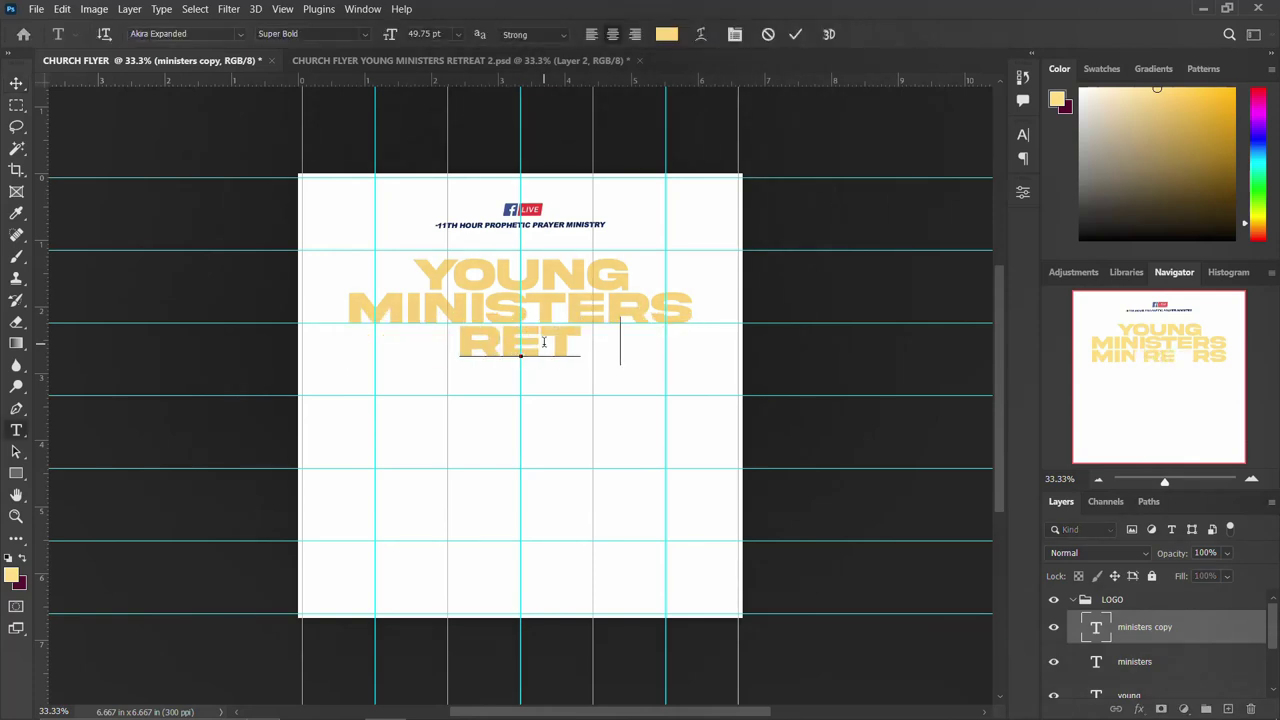
text(REAT)
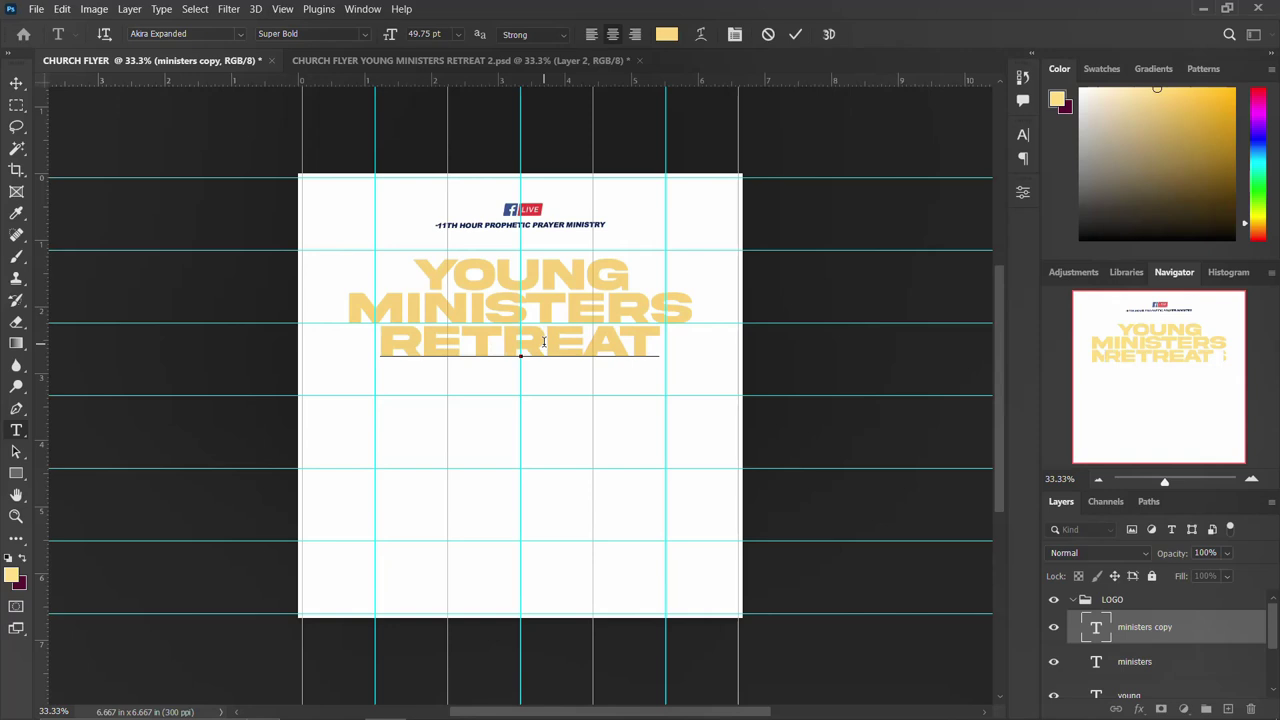
key(ctrl+Return)
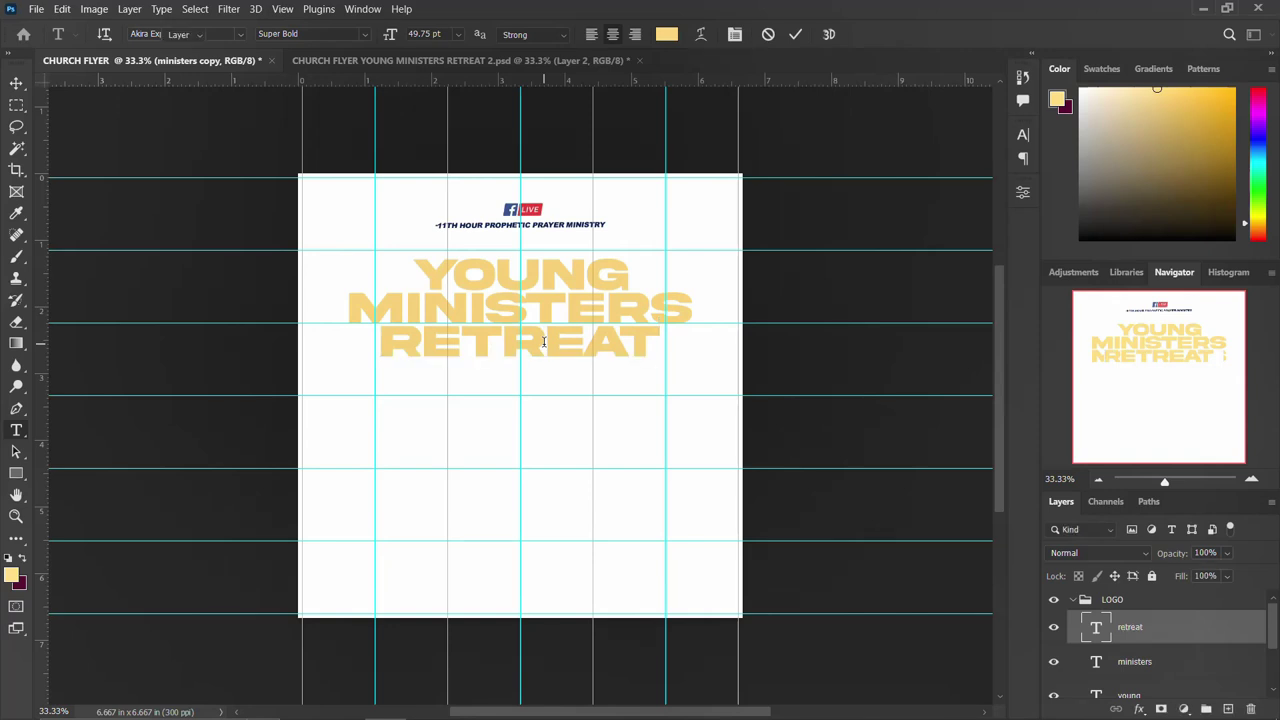
key(v)
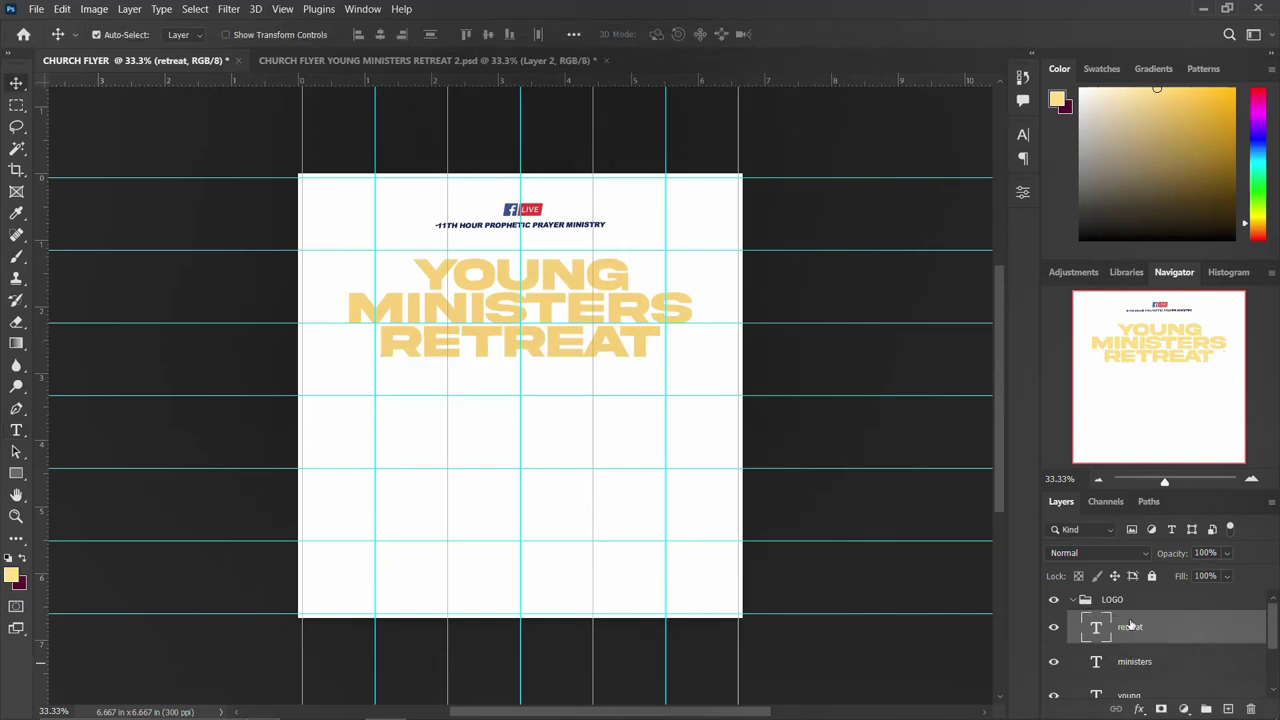
key(ctrl)
Add a new empty layer directly above the LOGO group.
ctrl+click(1150, 661)
ctrl+click(1110, 651)
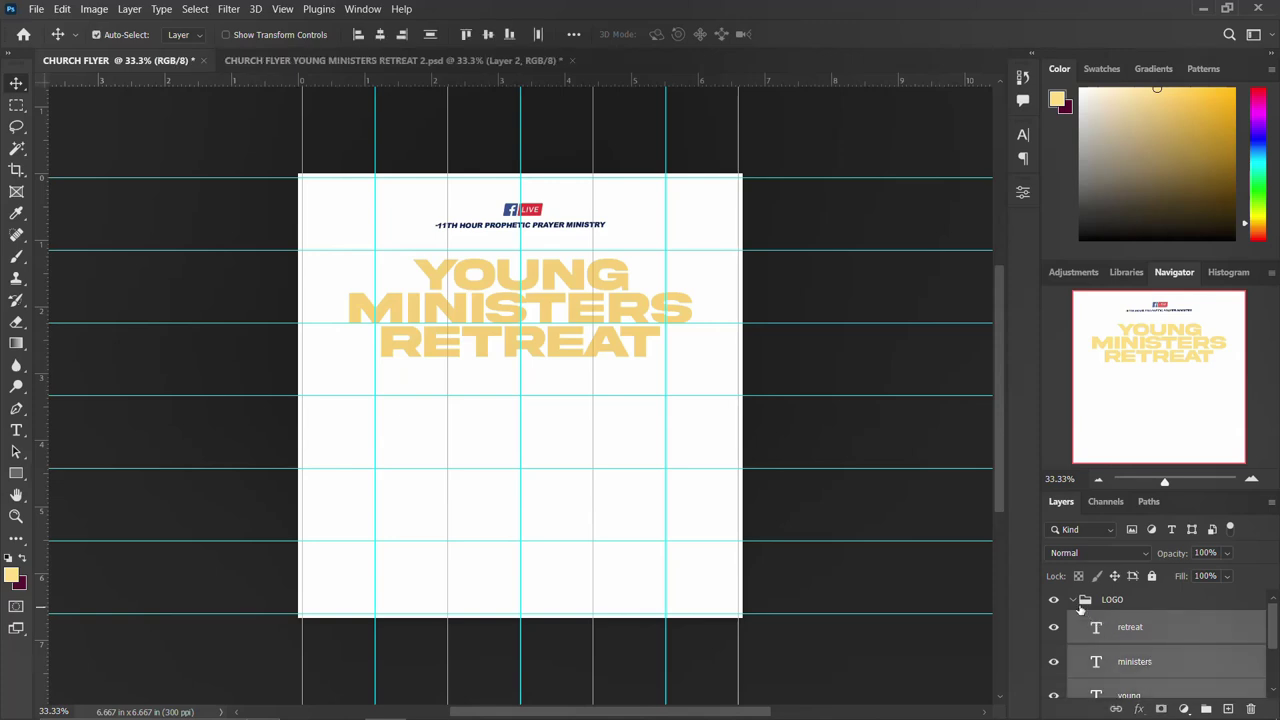
click(1228, 708)
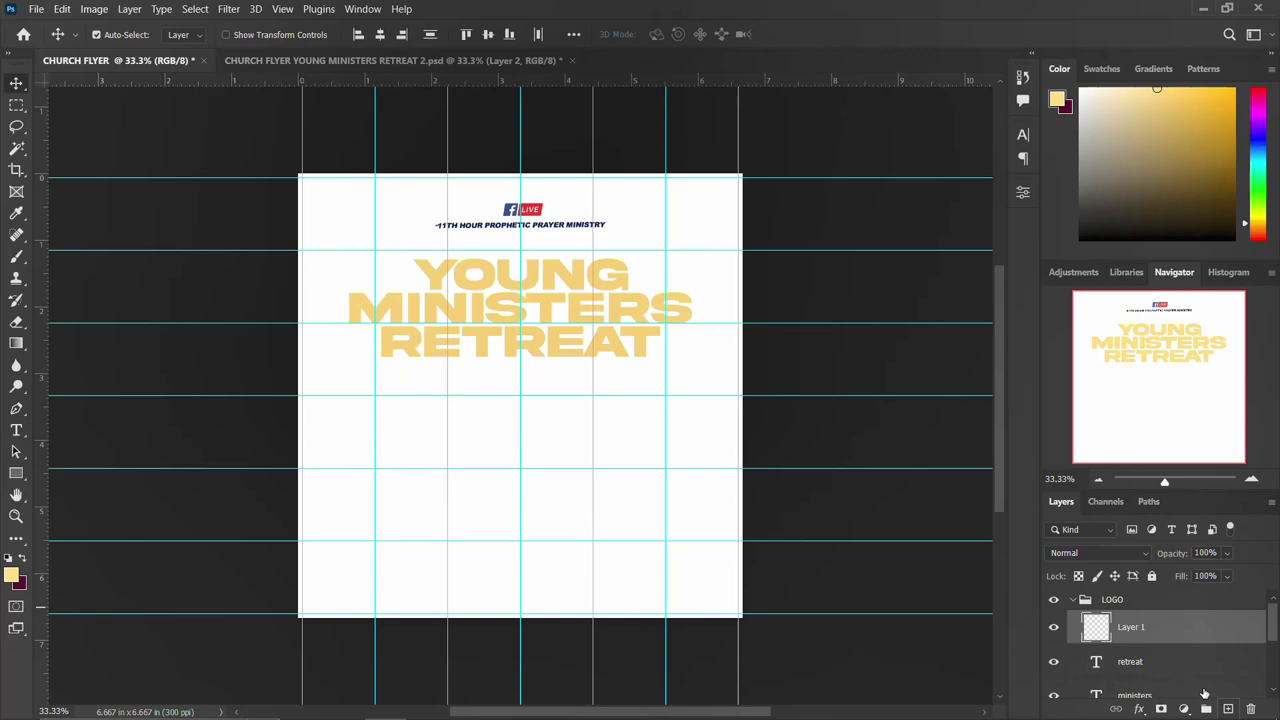
key(ctrl+z)
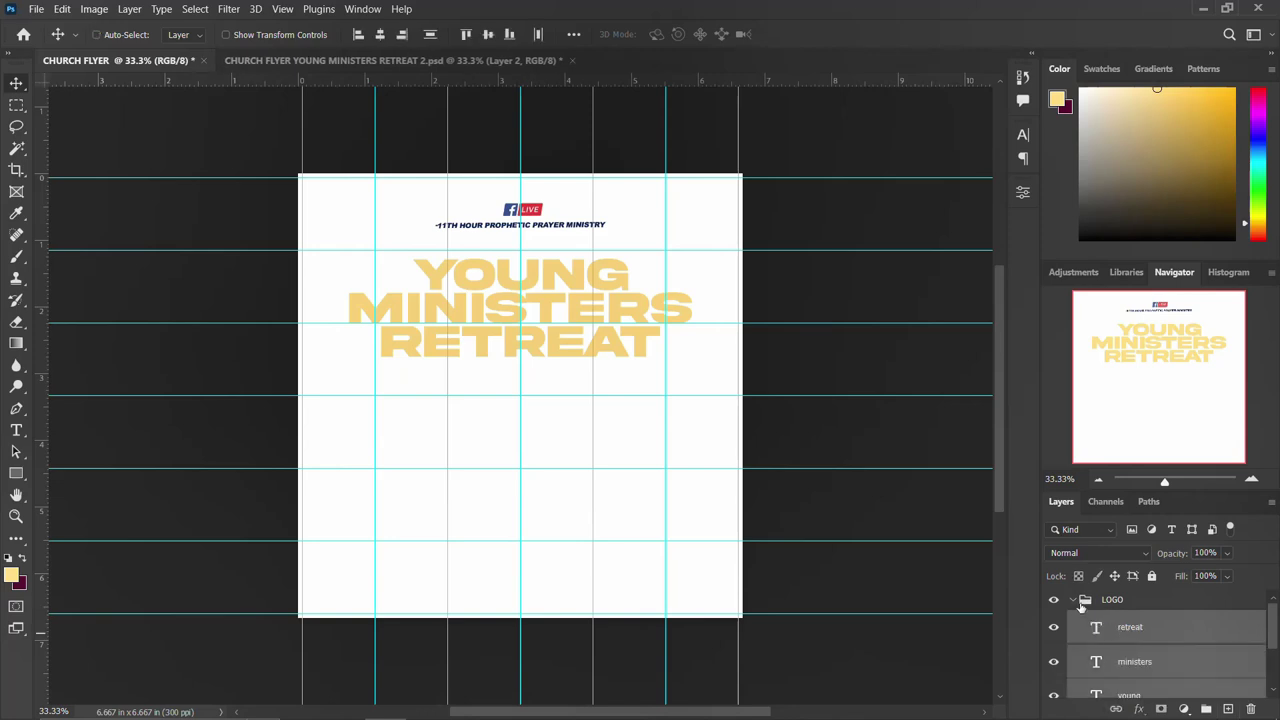
click(1074, 600)
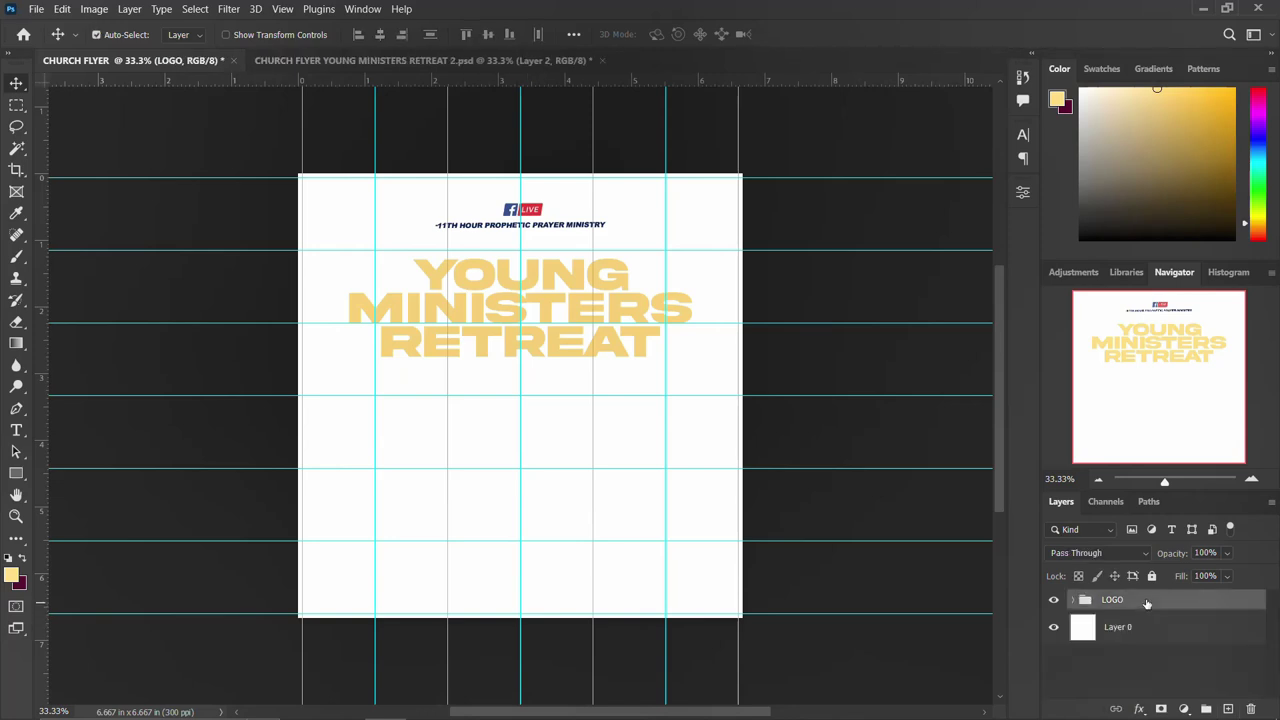
click(1228, 708)
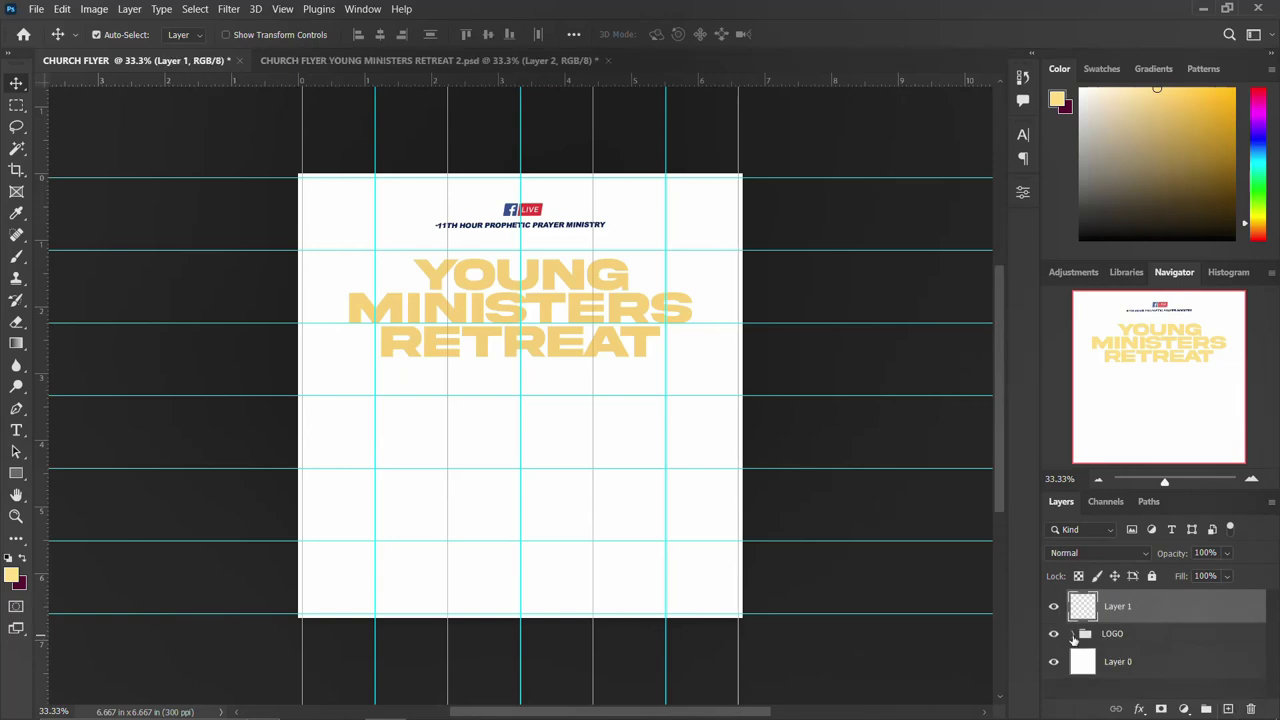
Drag the retreat, ministers and young text layers out of LOGO to sit above it.
click(1075, 635)
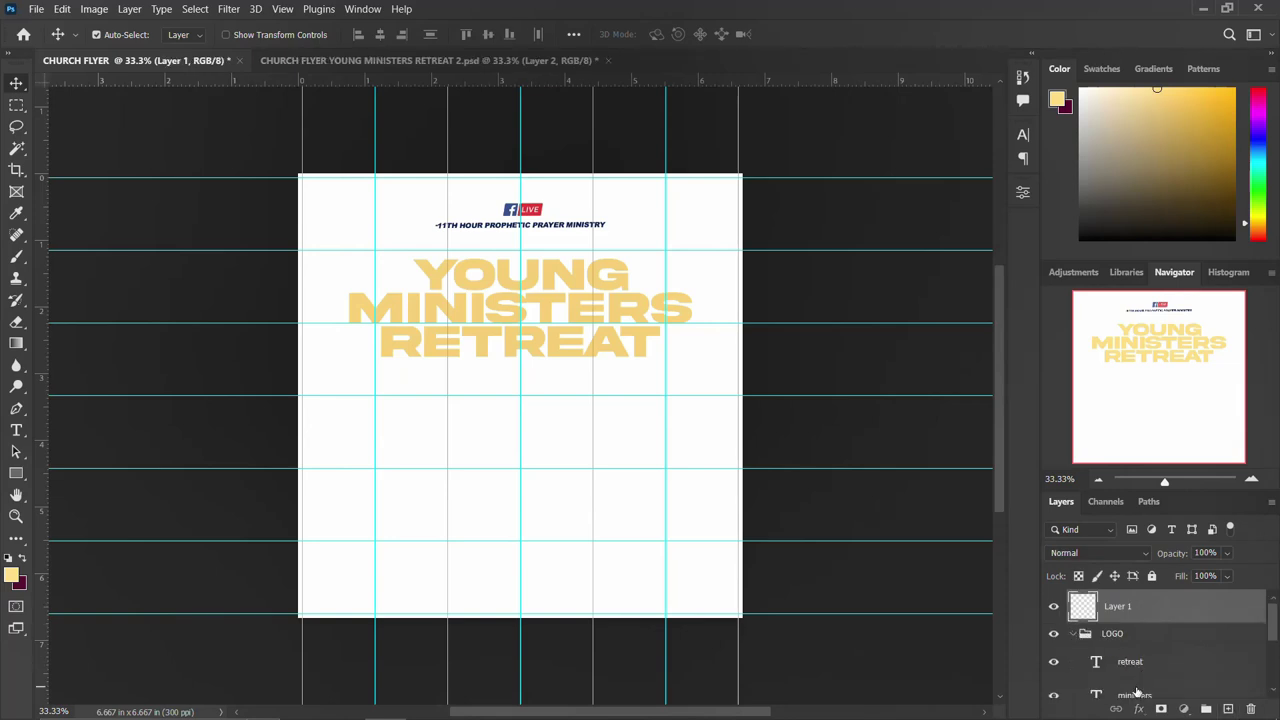
click(1132, 662)
shift+click(1136, 692)
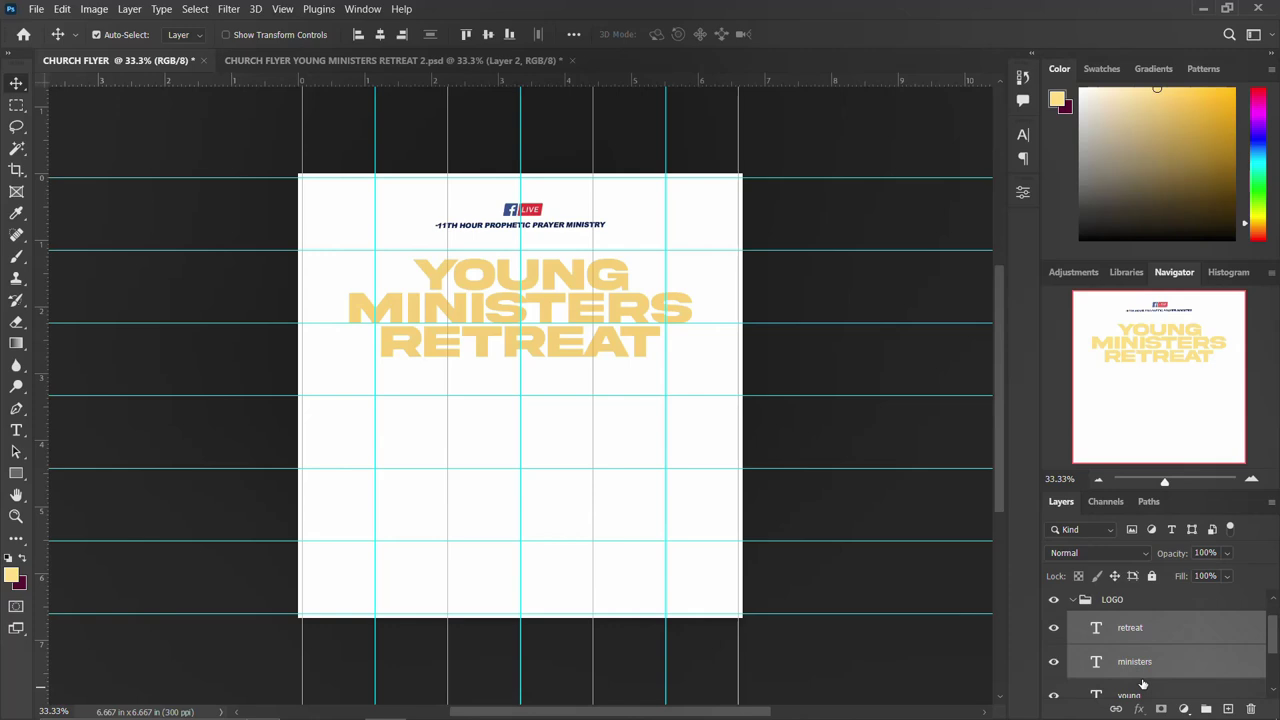
scroll(1149, 673, up, 1)
drag(1149, 674, 1137, 610)
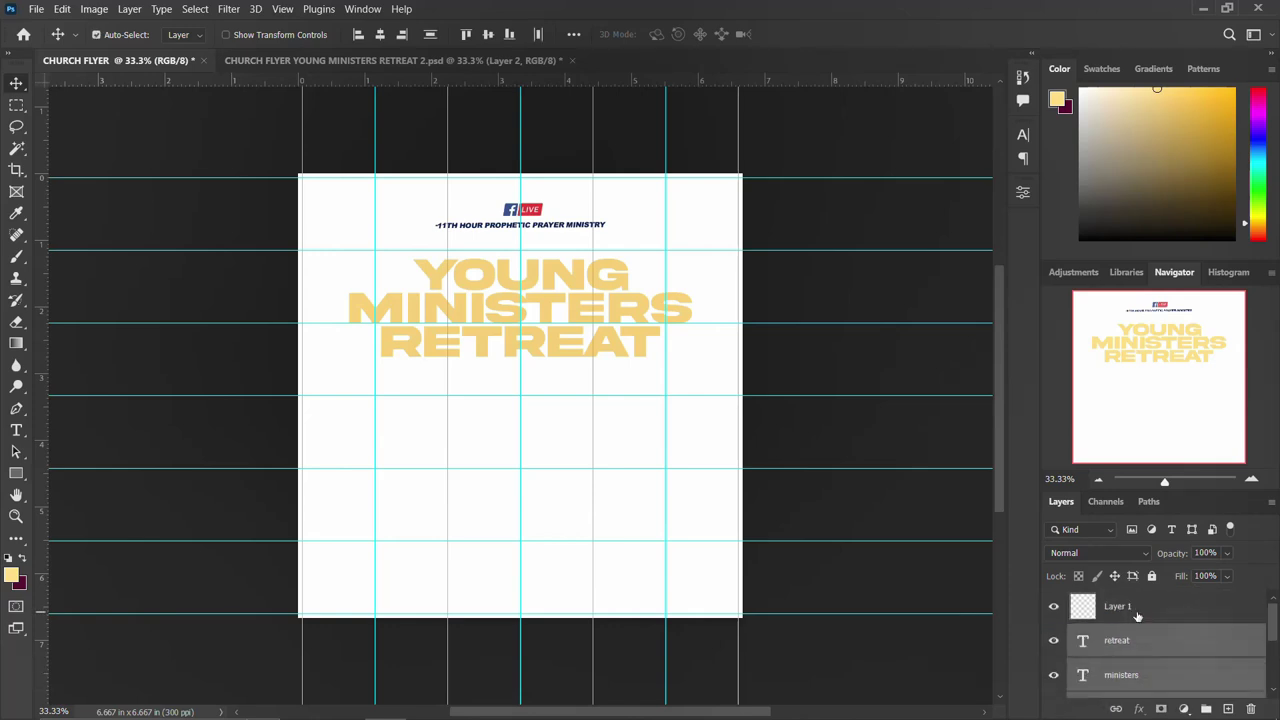
scroll(1088, 650, down, 2)
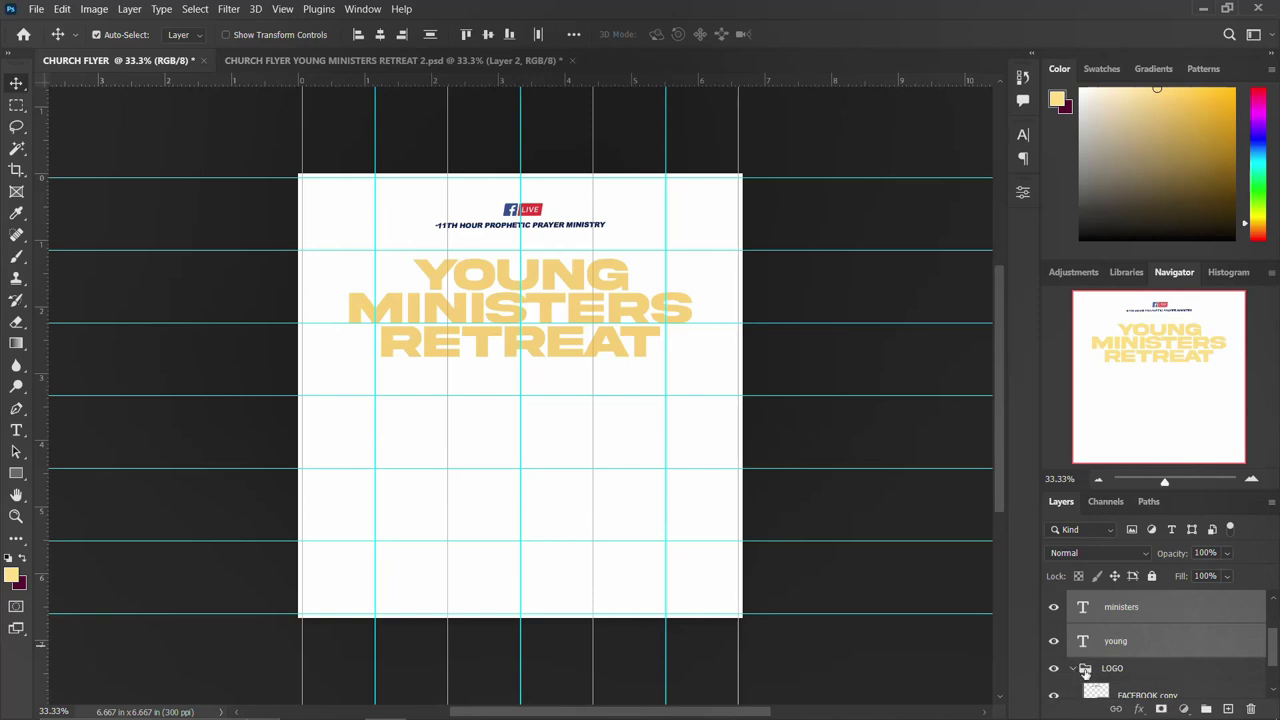
click(1073, 668)
click(1132, 670)
scroll(1130, 621, up, 1)
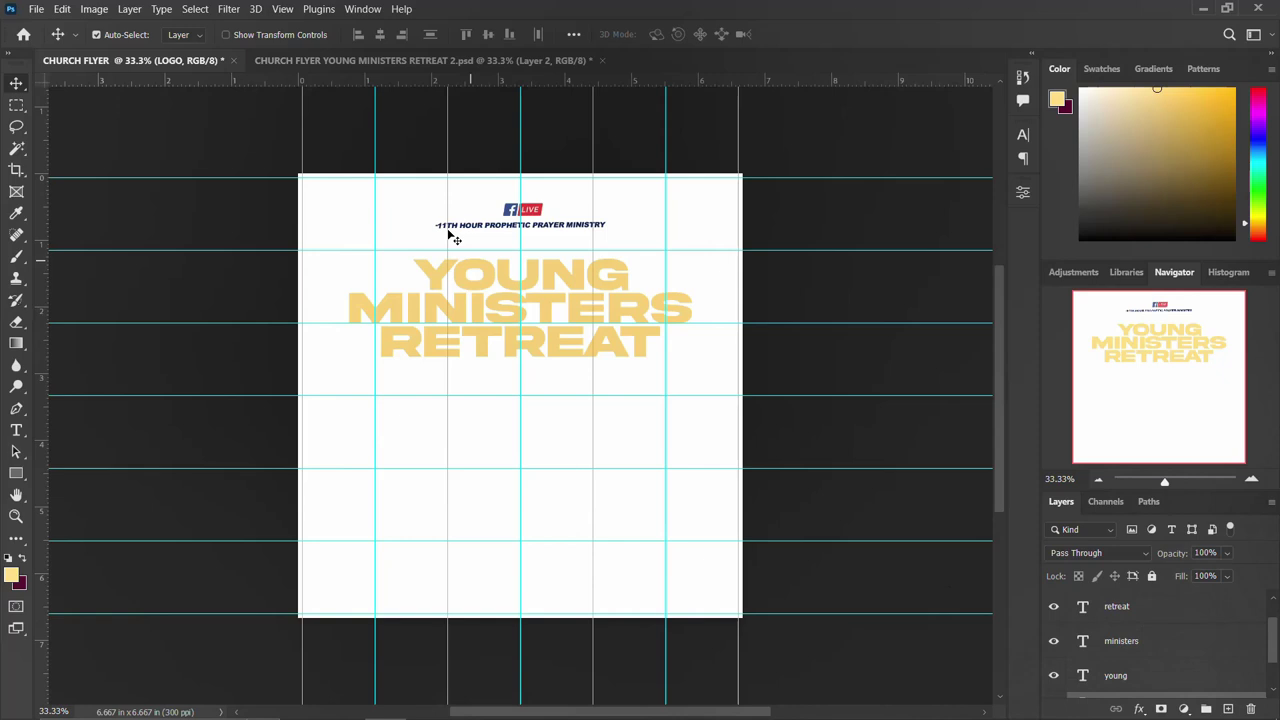
click(1196, 609)
Add a Gradient Overlay to RETREAT using the RB Orange Gradient 14 preset.
right_click(1196, 609)
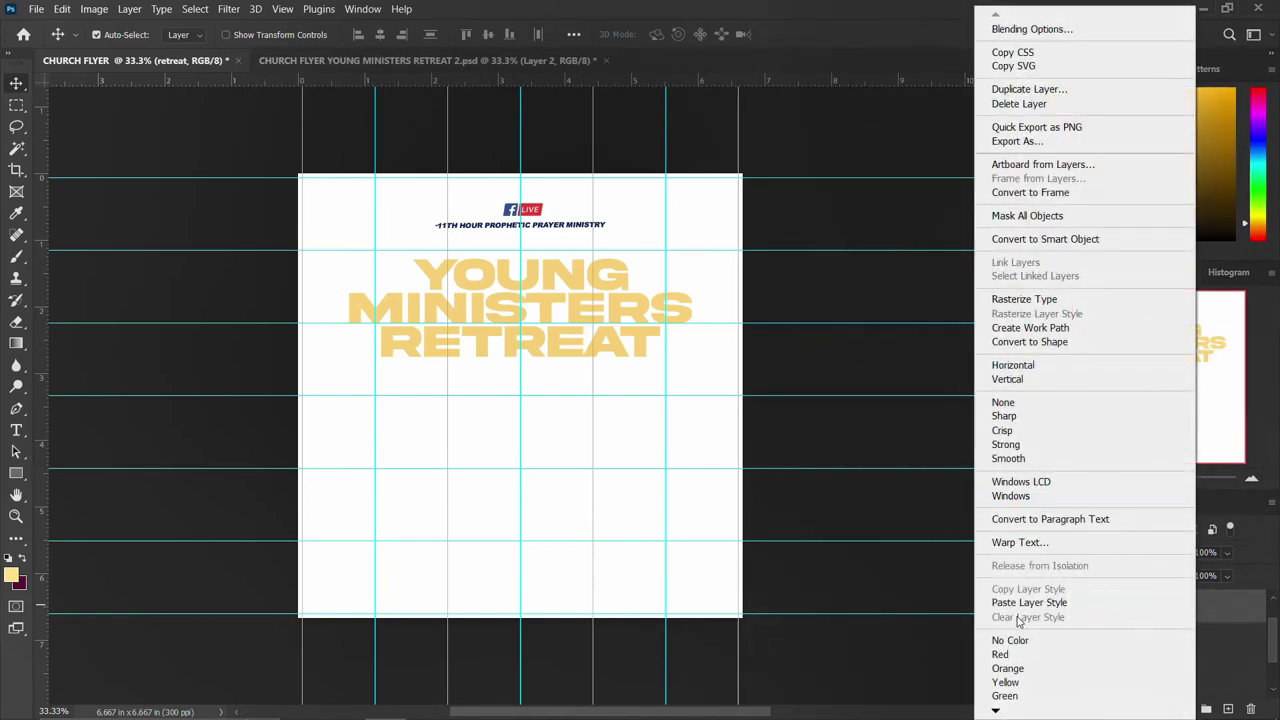
click(1022, 30)
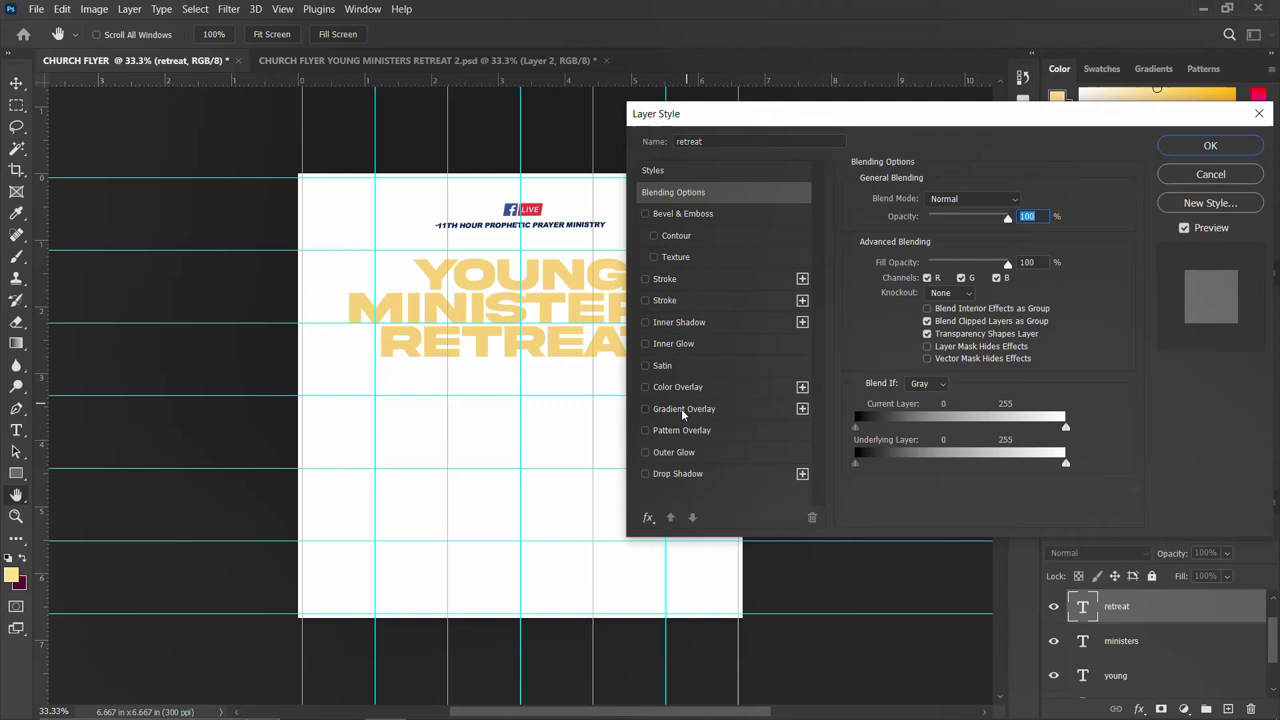
click(681, 408)
click(958, 237)
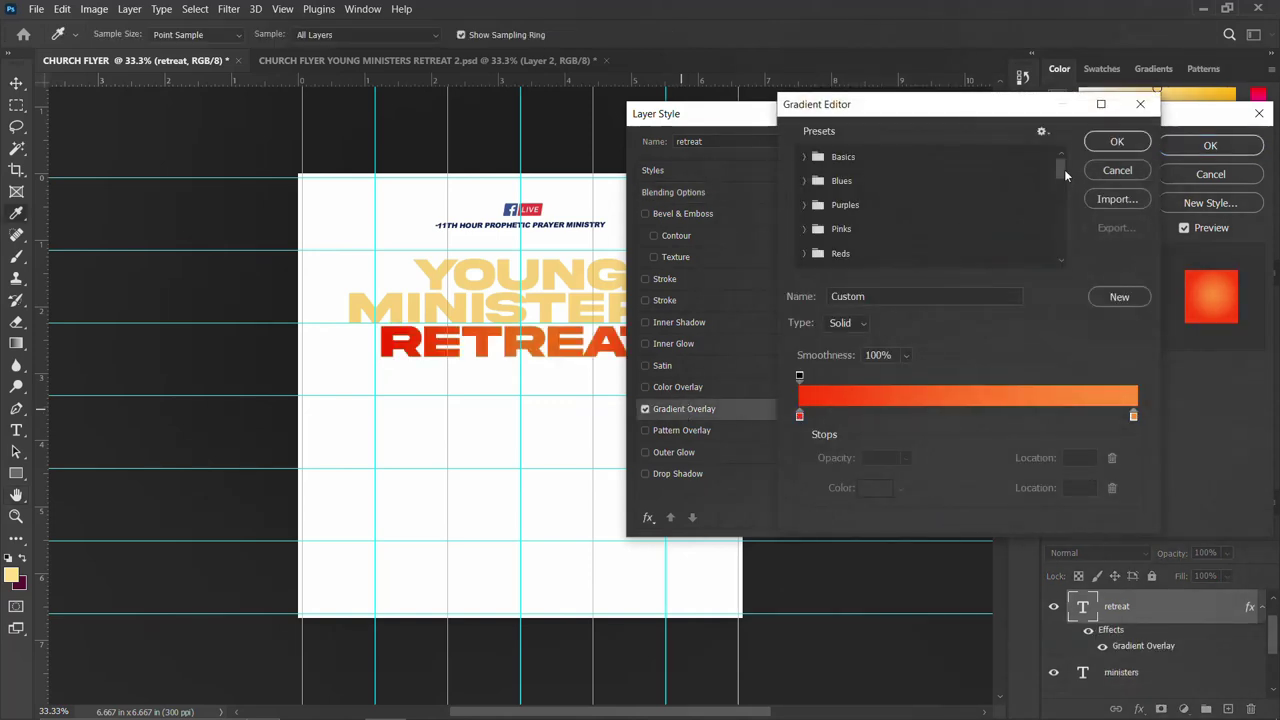
drag(1064, 167, 1062, 253)
click(967, 259)
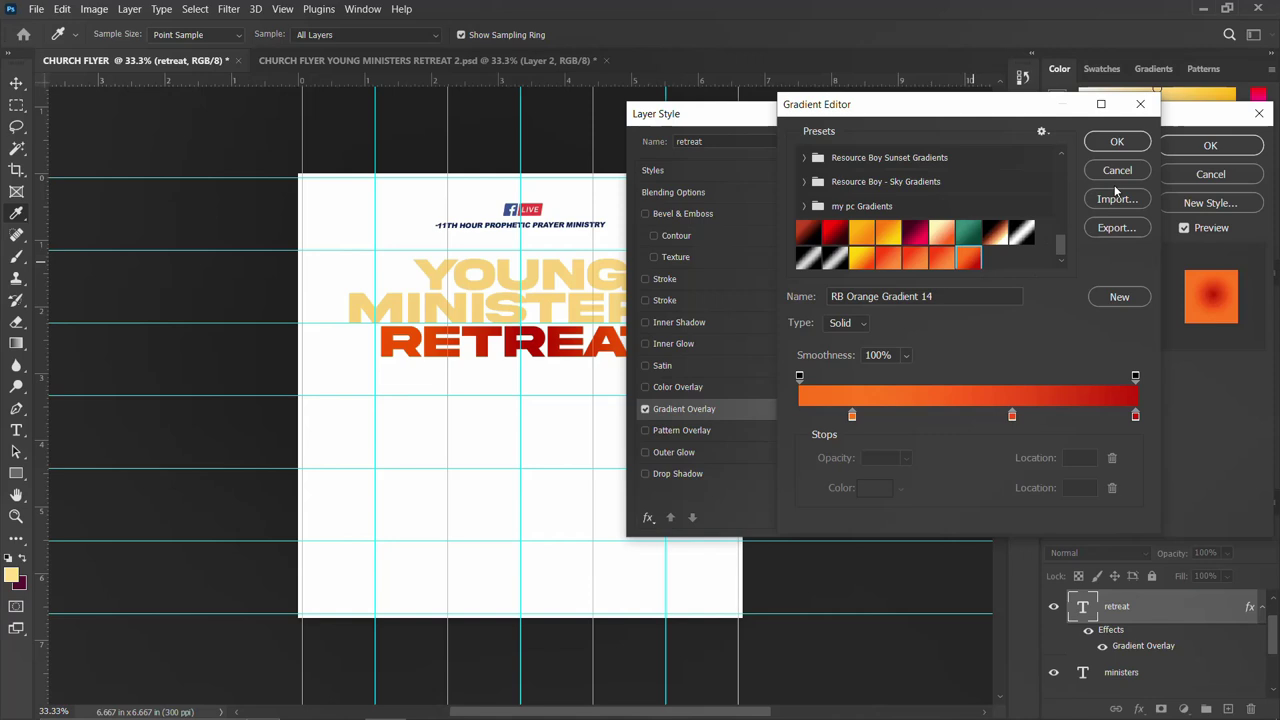
click(1120, 142)
Set the gradient style to Linear with Reverse ticked, and apply it.
click(960, 260)
click(930, 268)
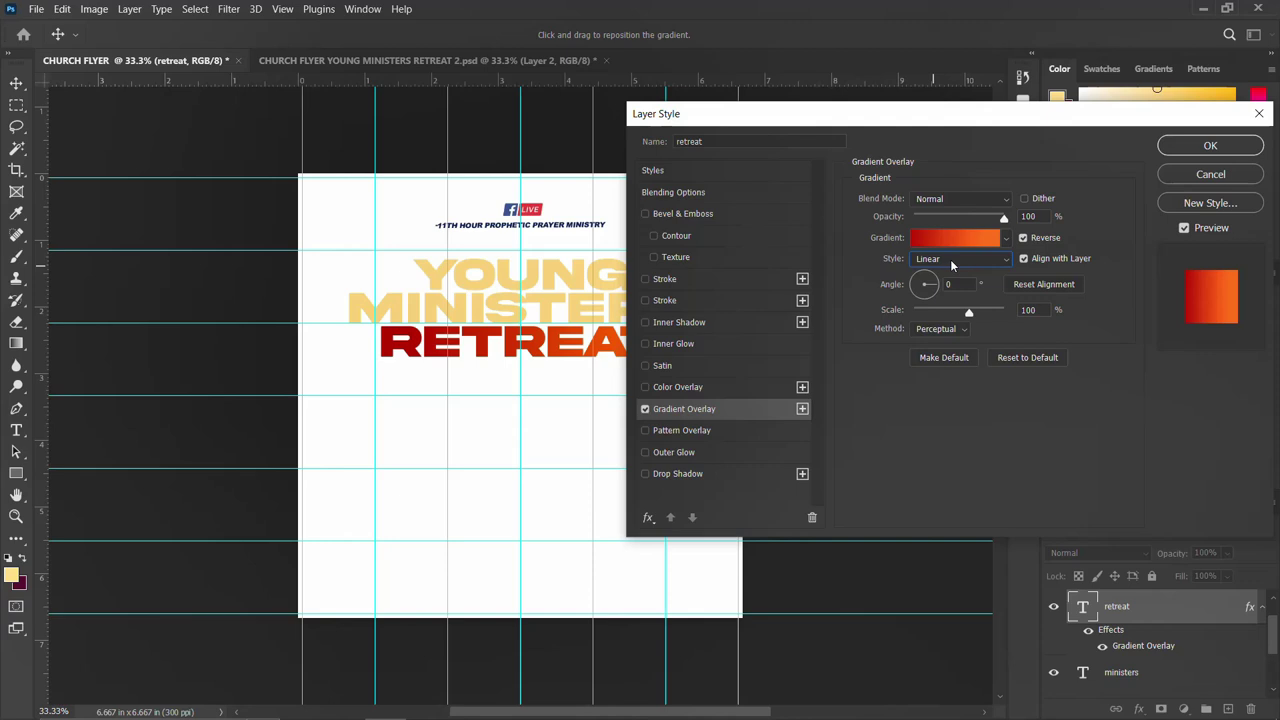
click(1022, 238)
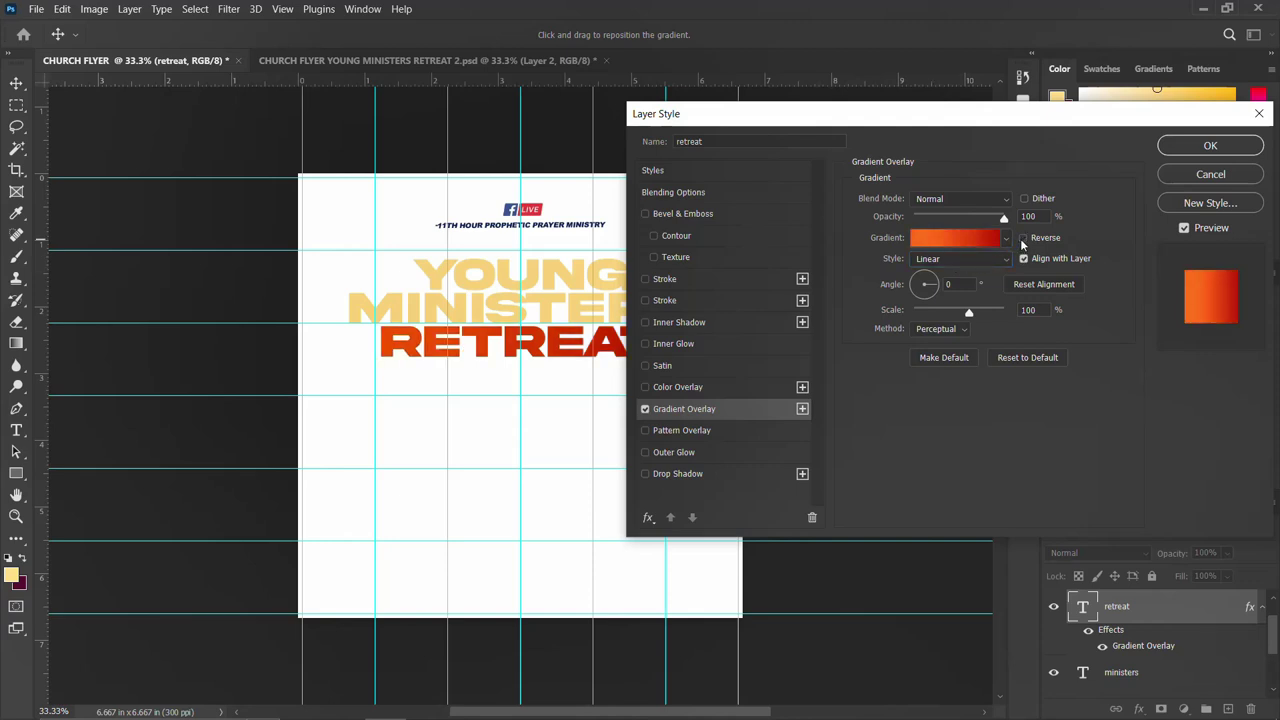
click(1022, 238)
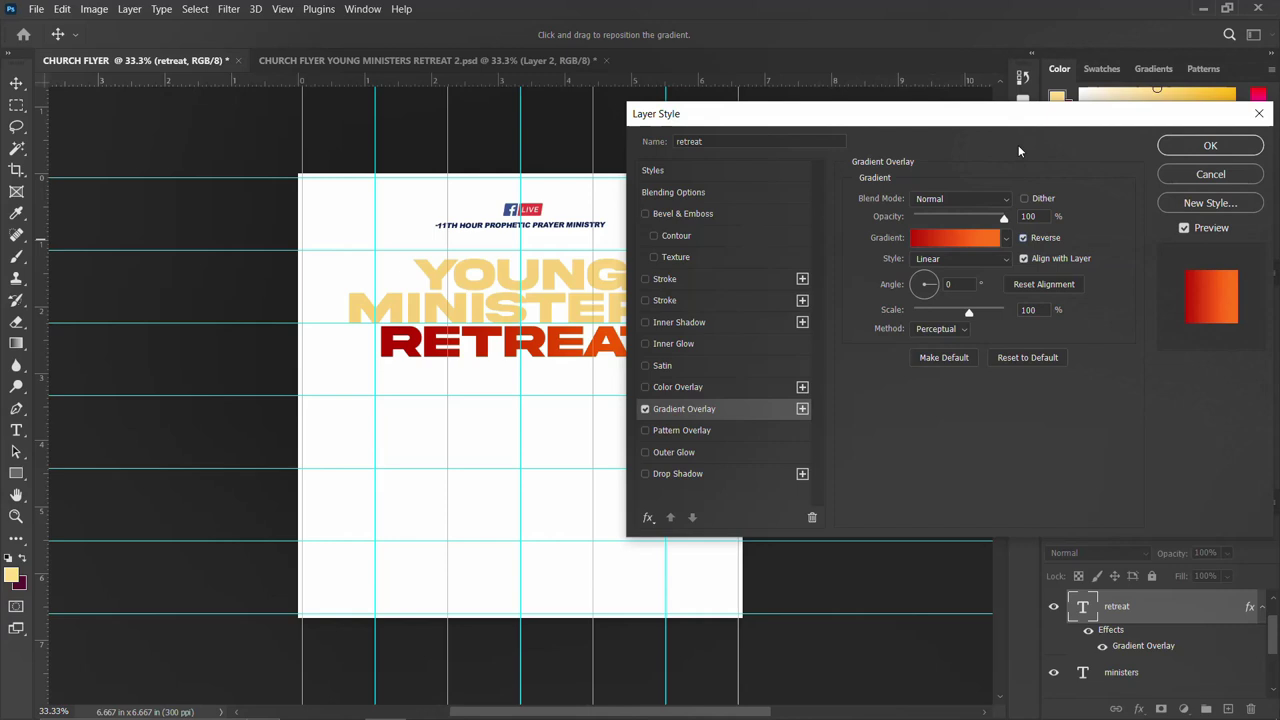
drag(989, 117, 1070, 125)
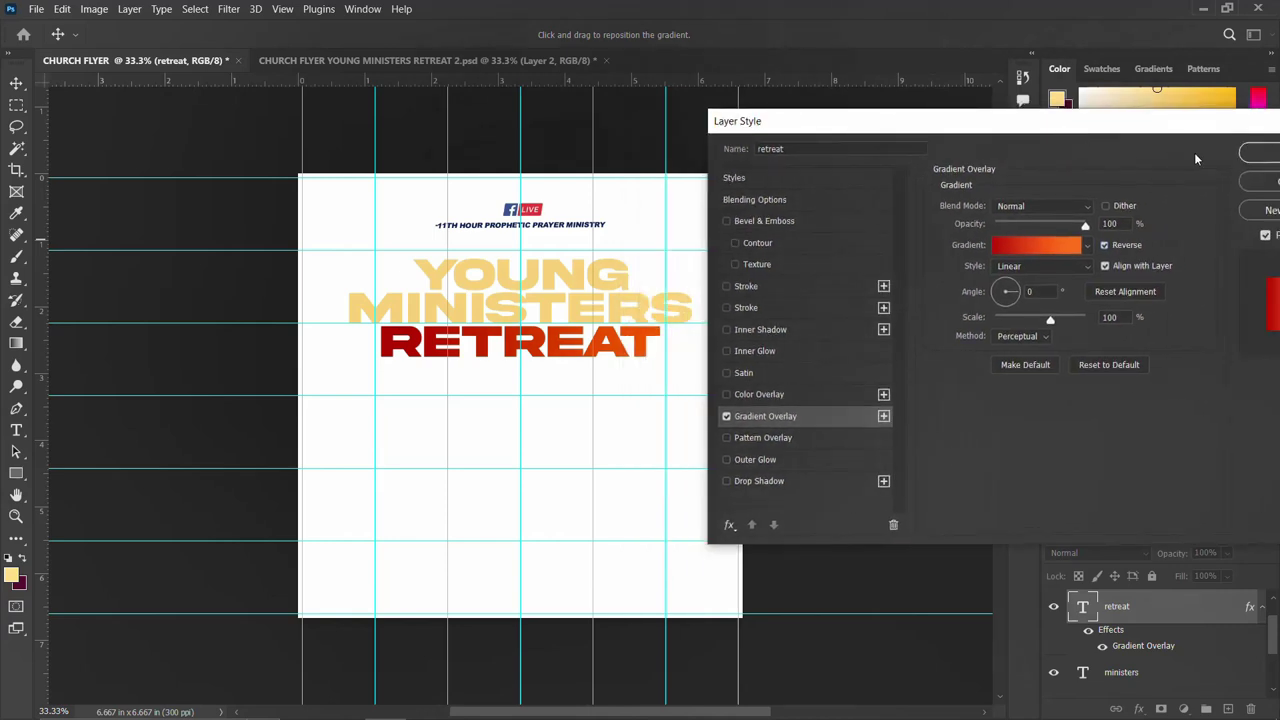
click(1258, 155)
Copy RETREAT's red-orange gradient layer style and paste it onto YOUNG and MINISTERS.
right_click(1207, 604)
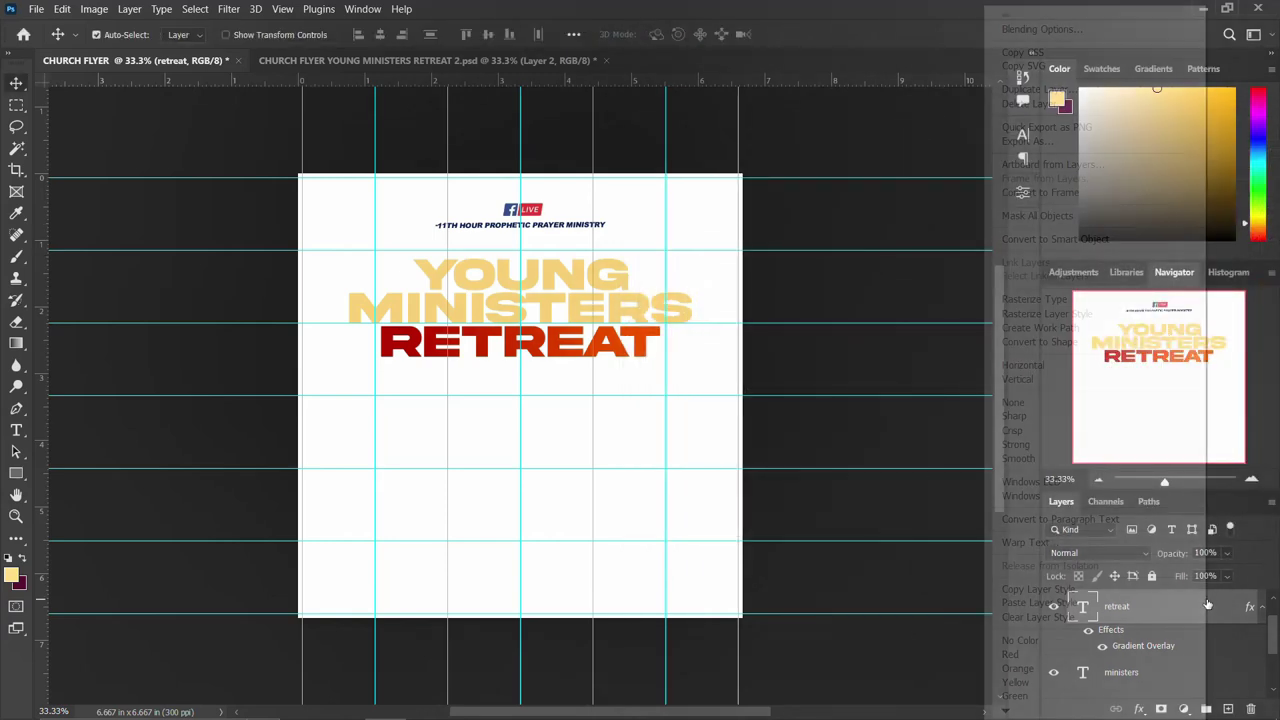
click(1057, 592)
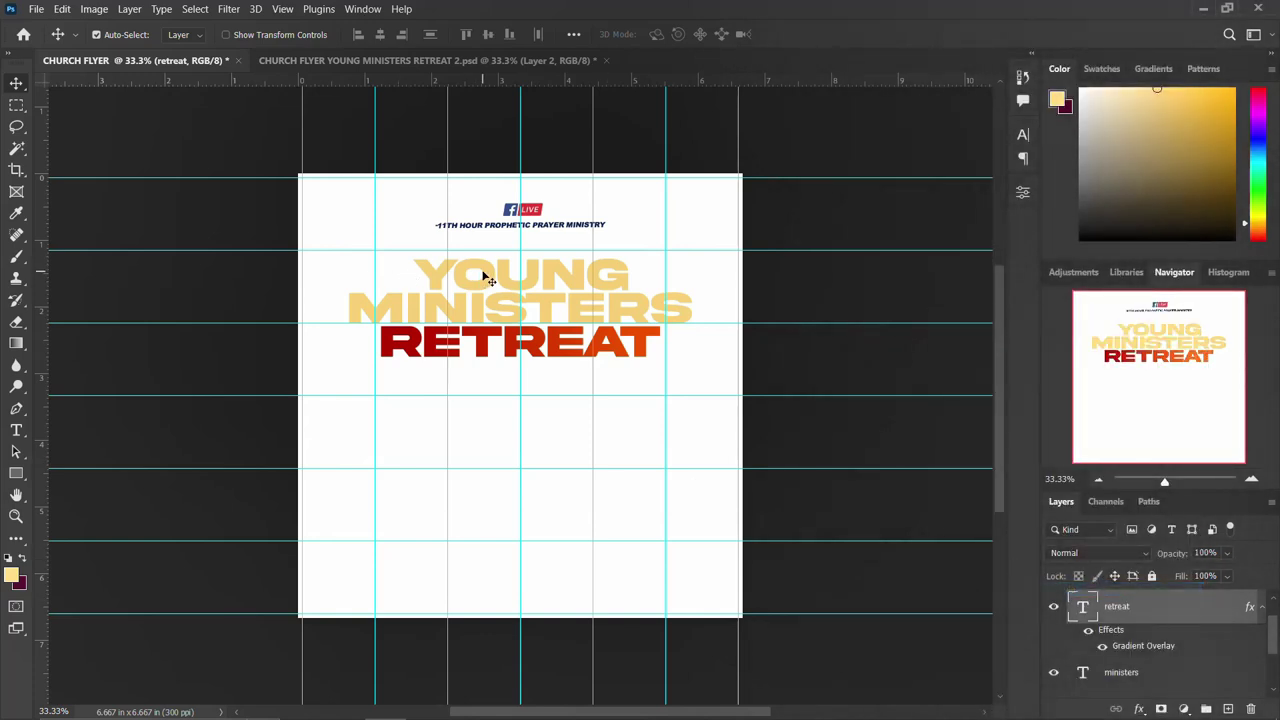
click(490, 280)
right_click(1216, 674)
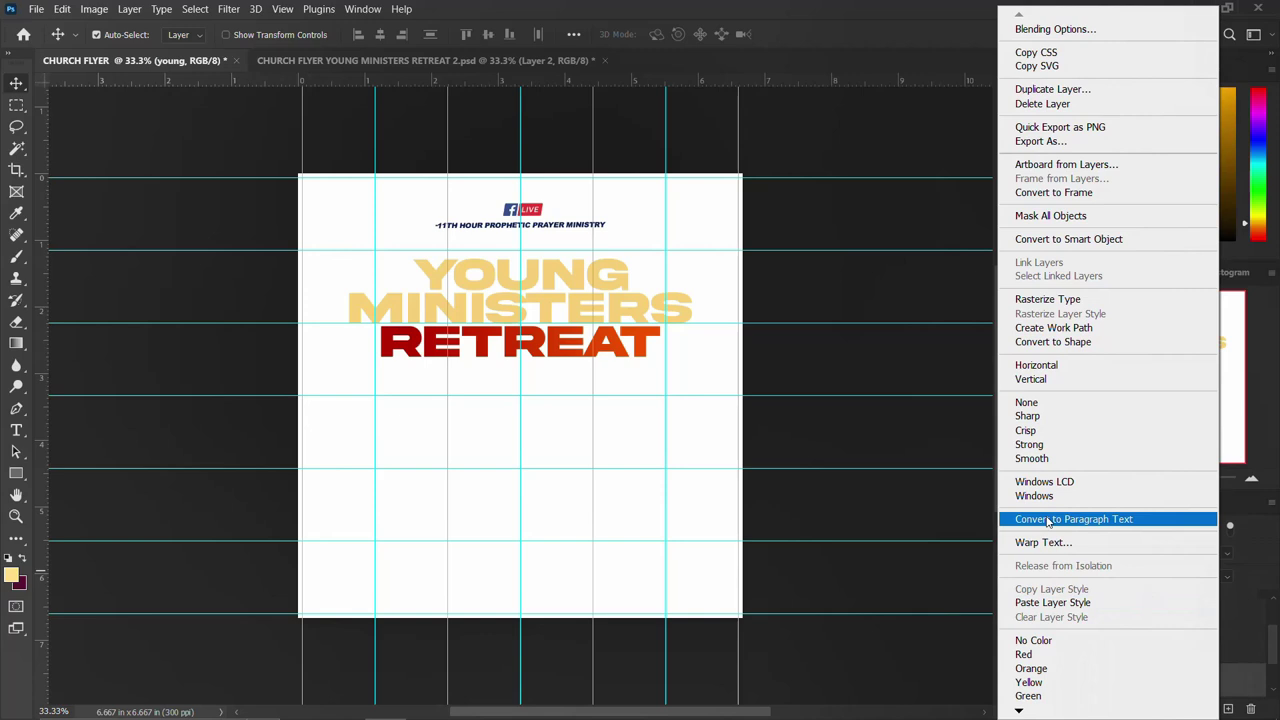
click(1075, 602)
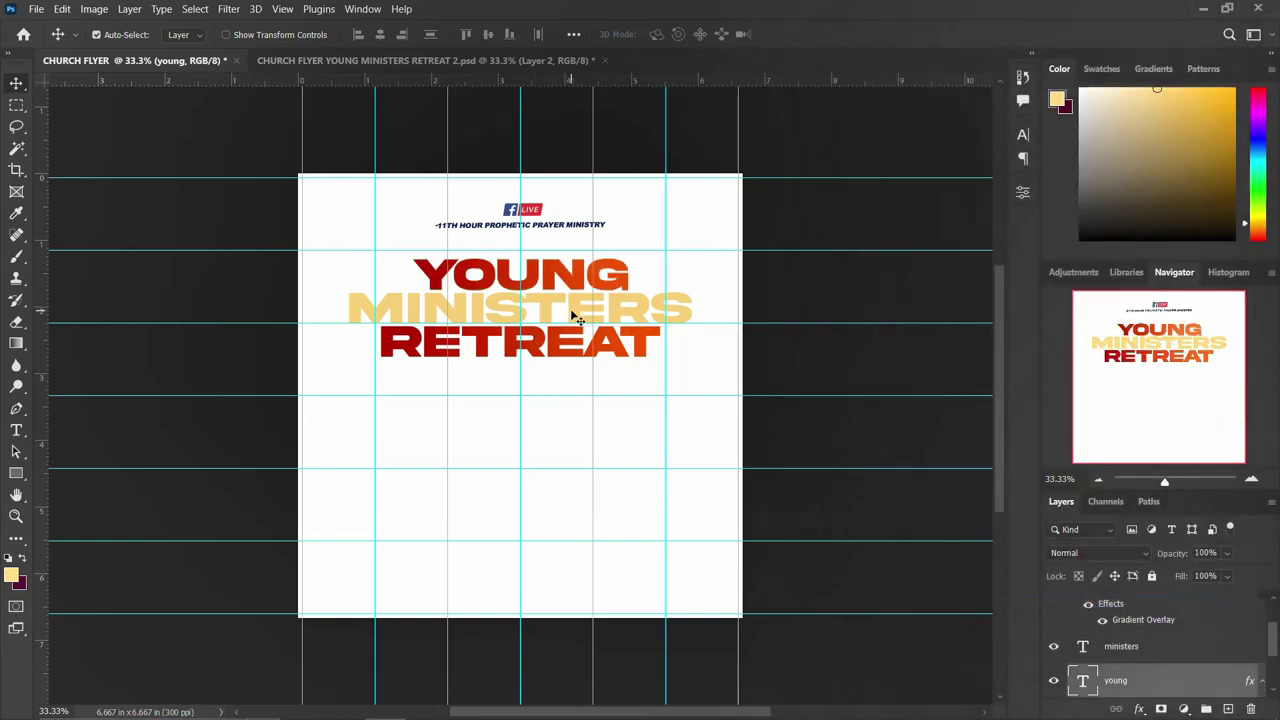
click(1113, 645)
right_click(1113, 645)
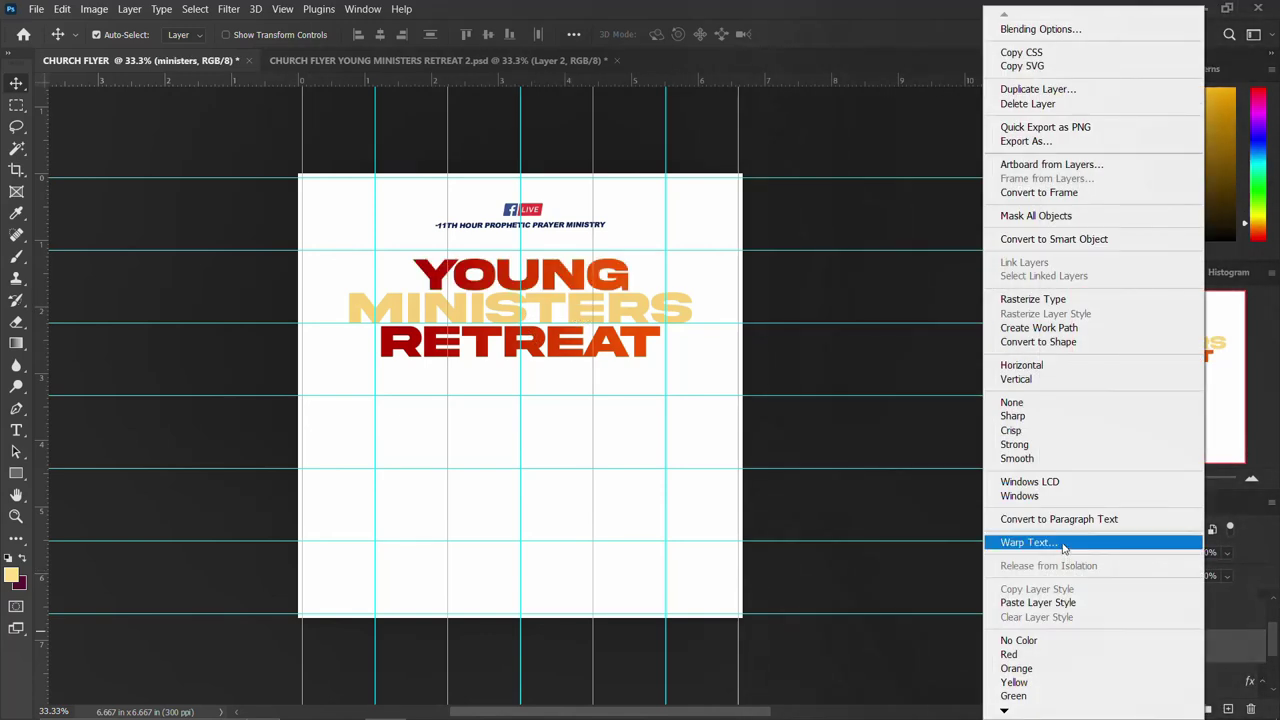
click(1075, 603)
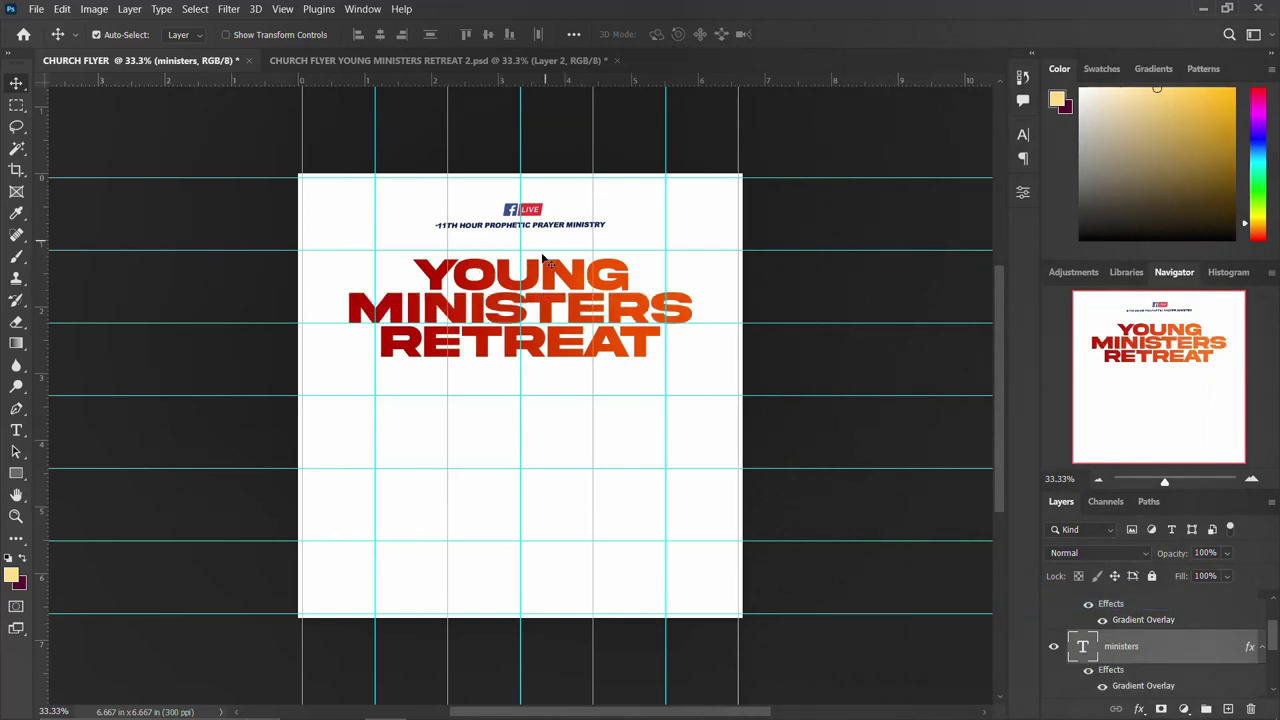
scroll(1165, 615, up, 2)
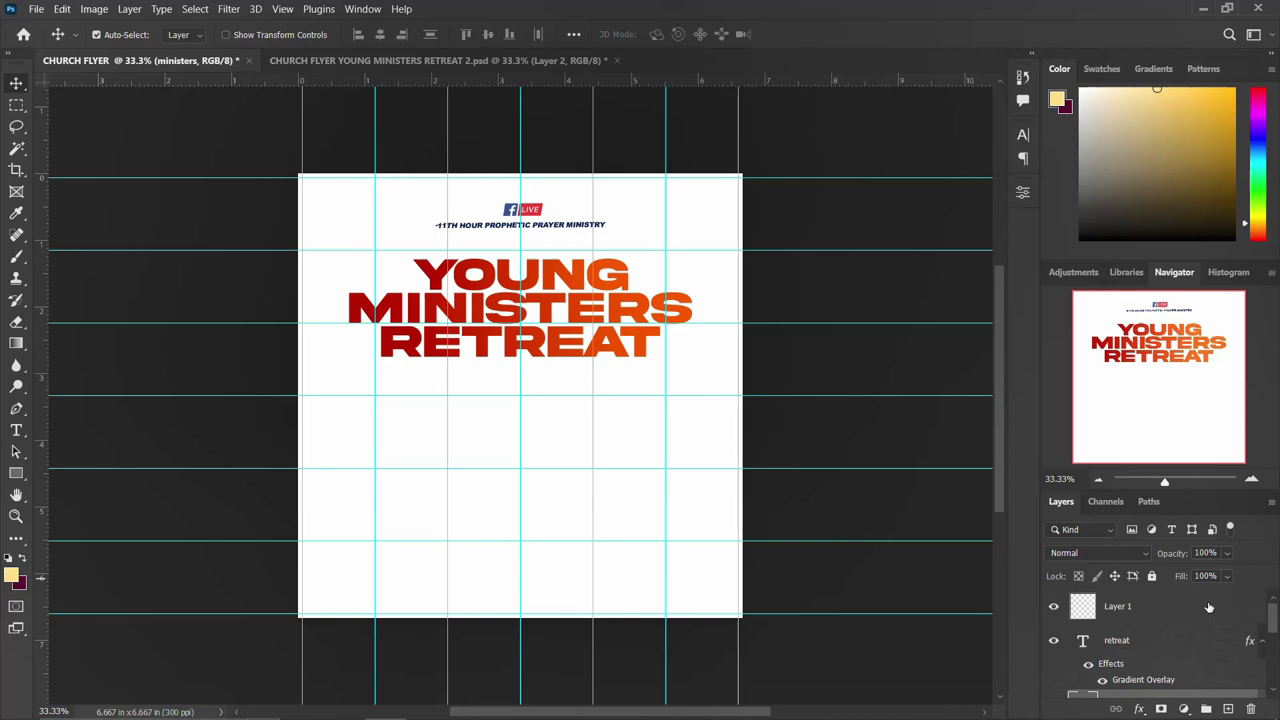
click(1263, 642)
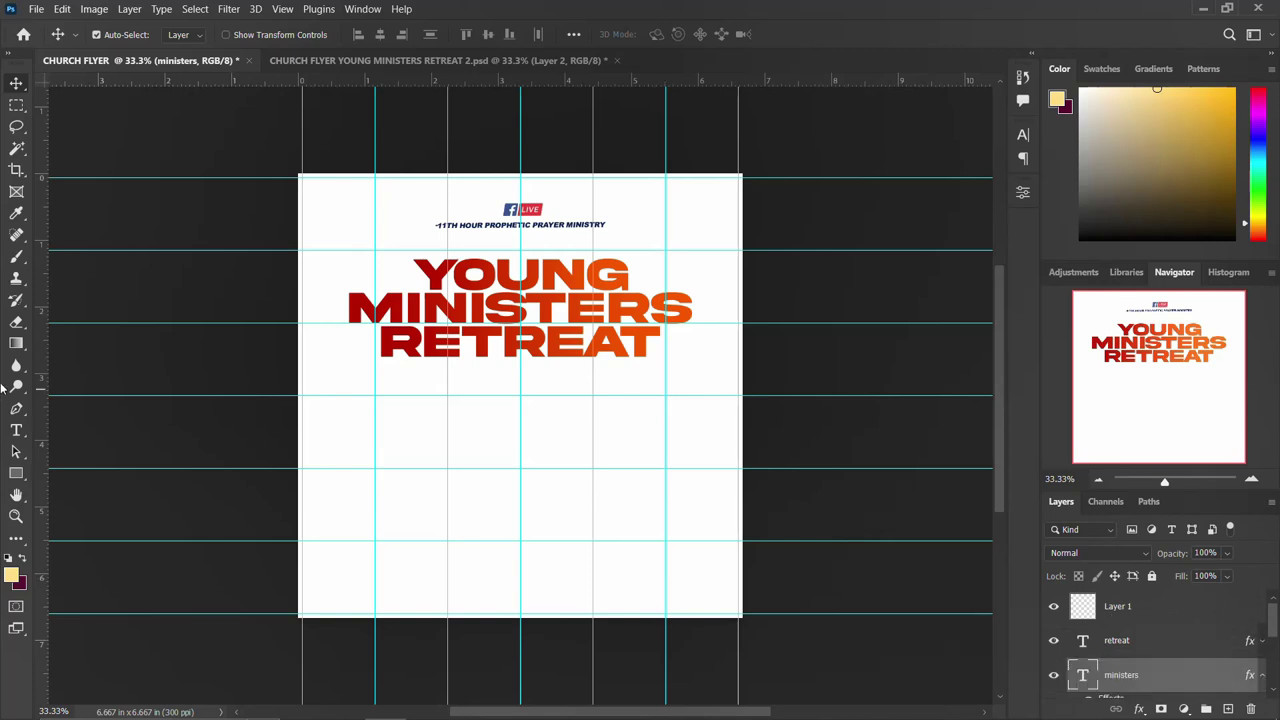
Draw a rectangle bar about 4.36 in wide just below the title.
click(16, 476)
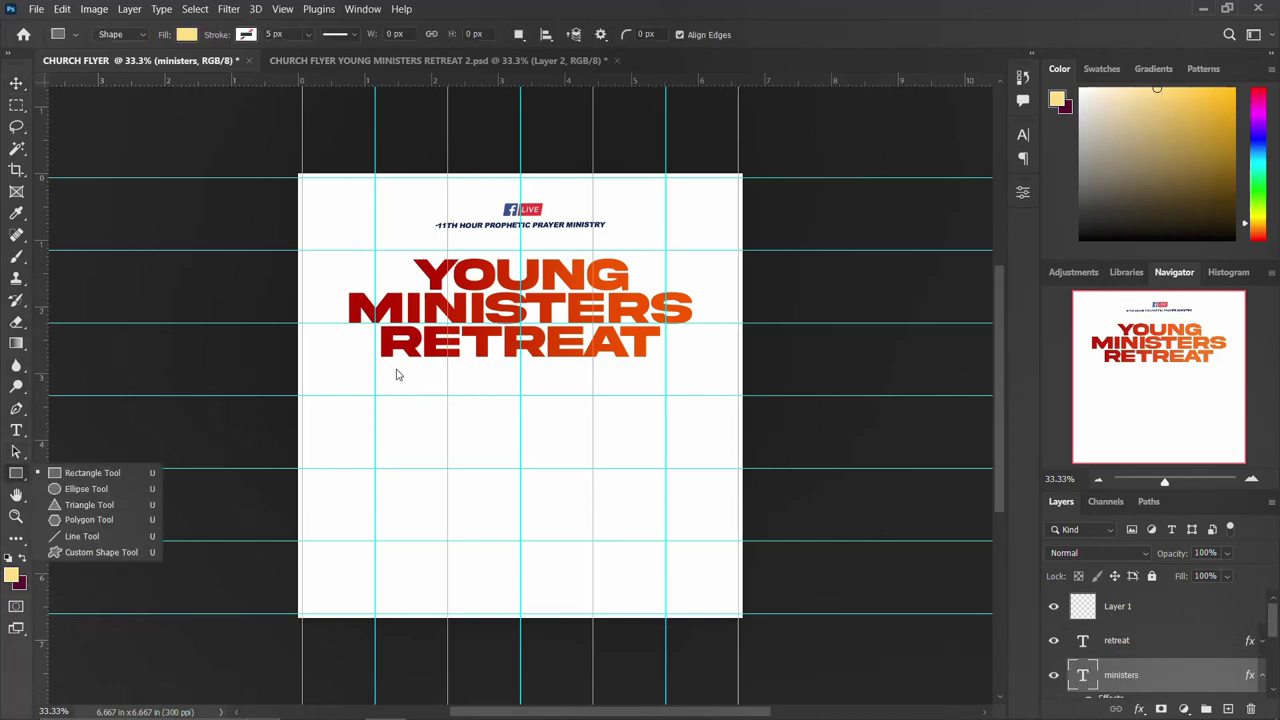
drag(386, 362, 664, 394)
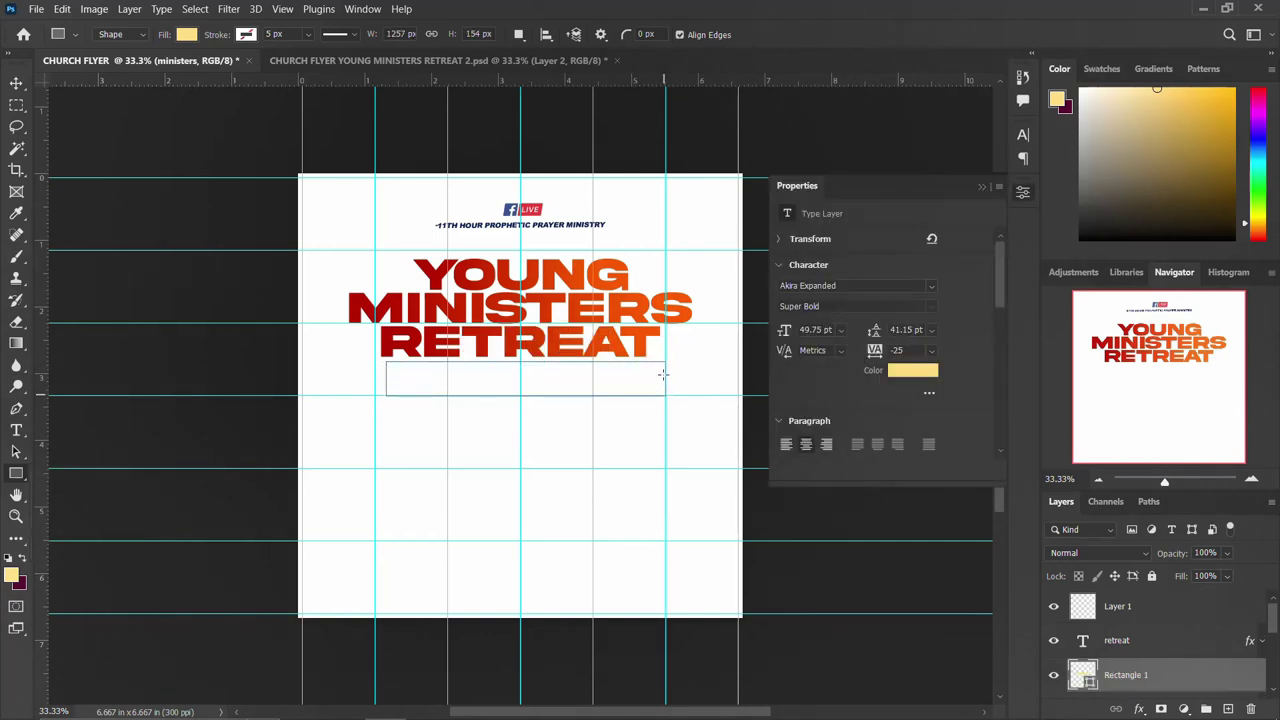
drag(382, 378, 368, 374)
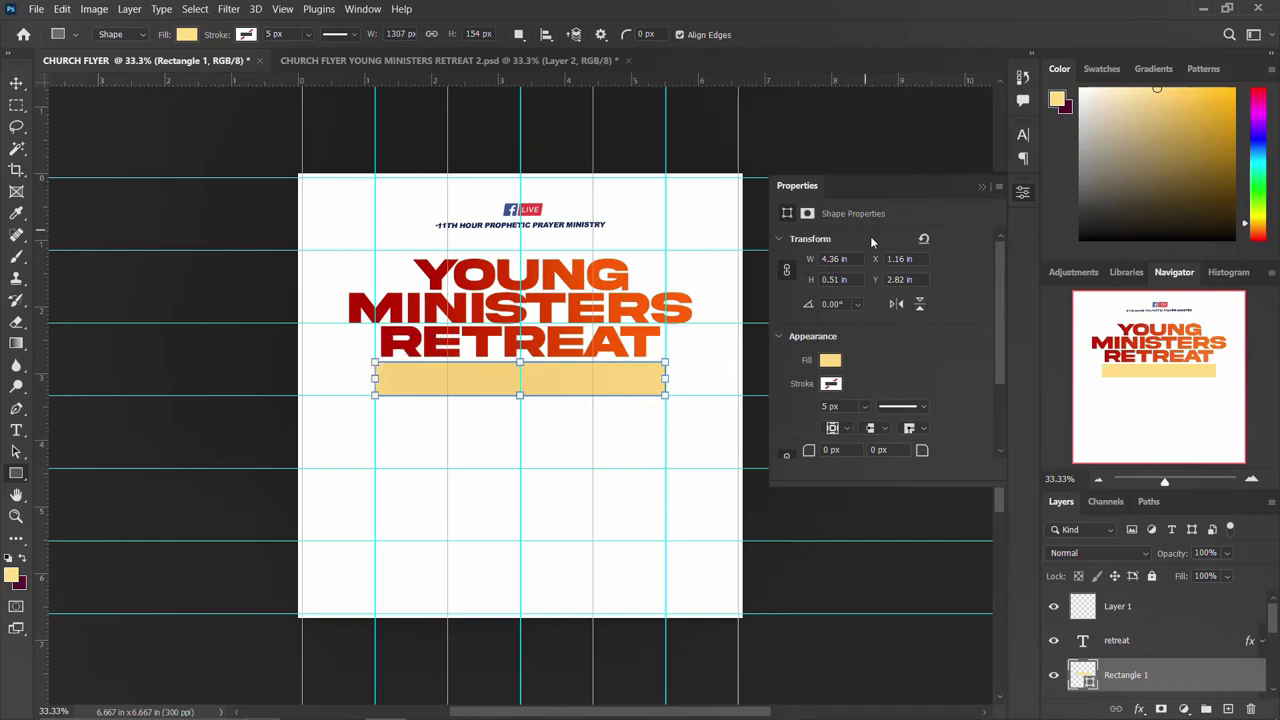
key(Return)
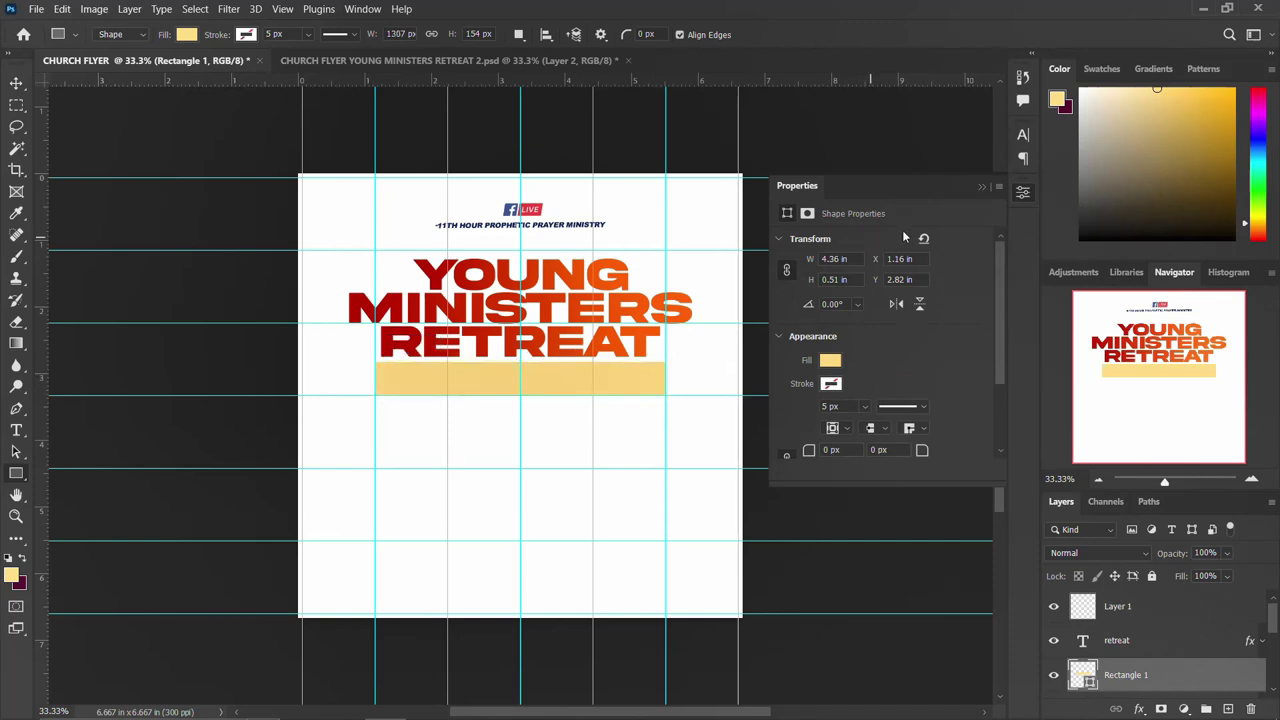
Fill the bar with red from the recently used colours.
click(829, 361)
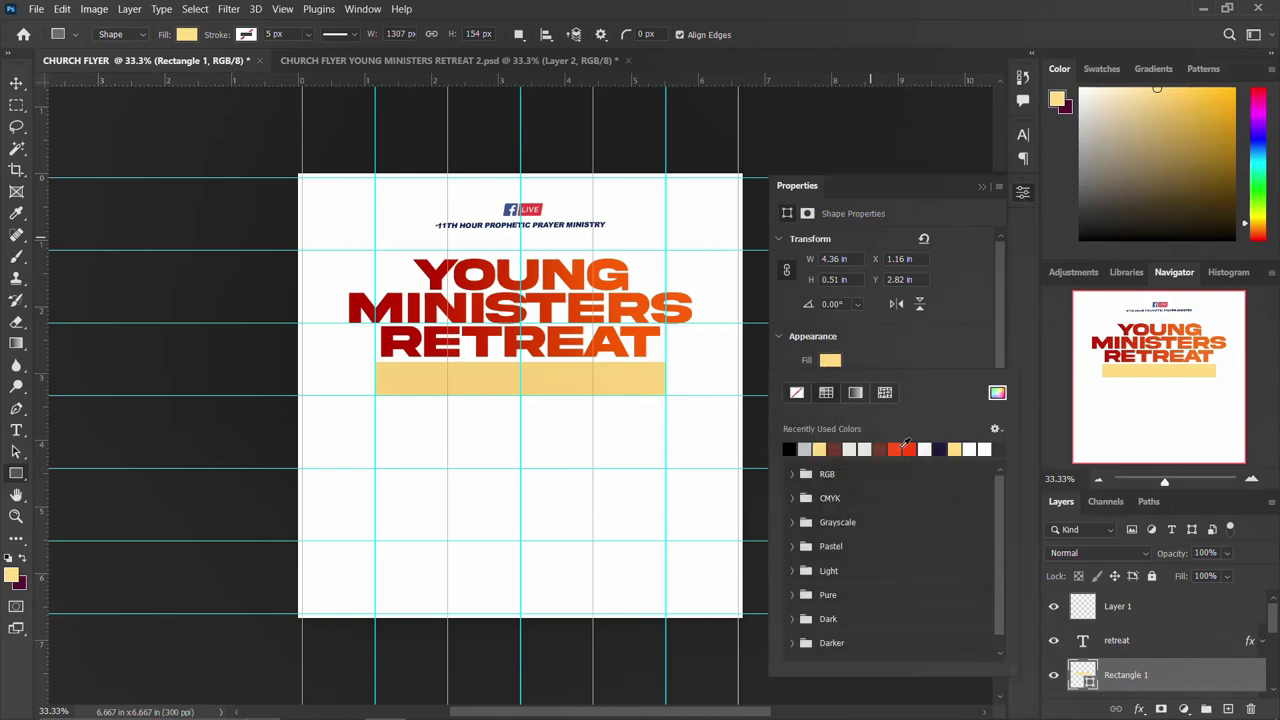
click(905, 446)
click(1022, 192)
click(1022, 192)
key(v)
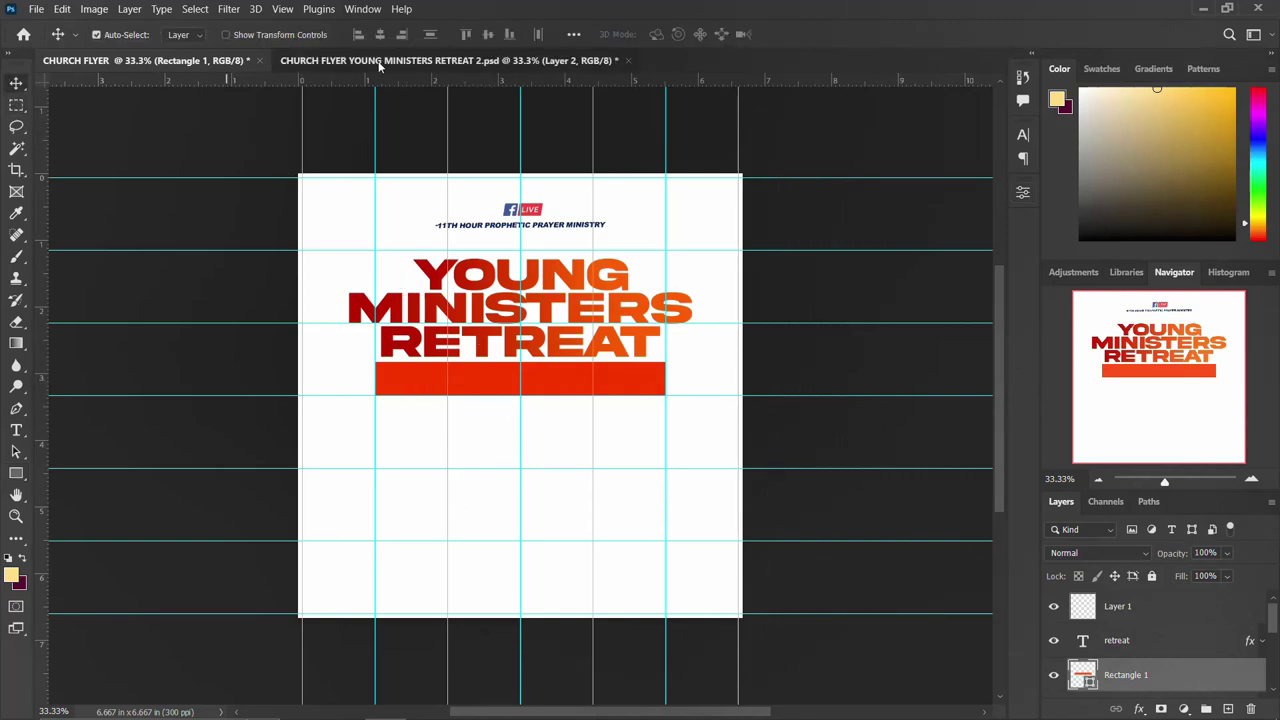
Add the text line 'A NEW KIND OF FIRE' below the red bar.
click(450, 60)
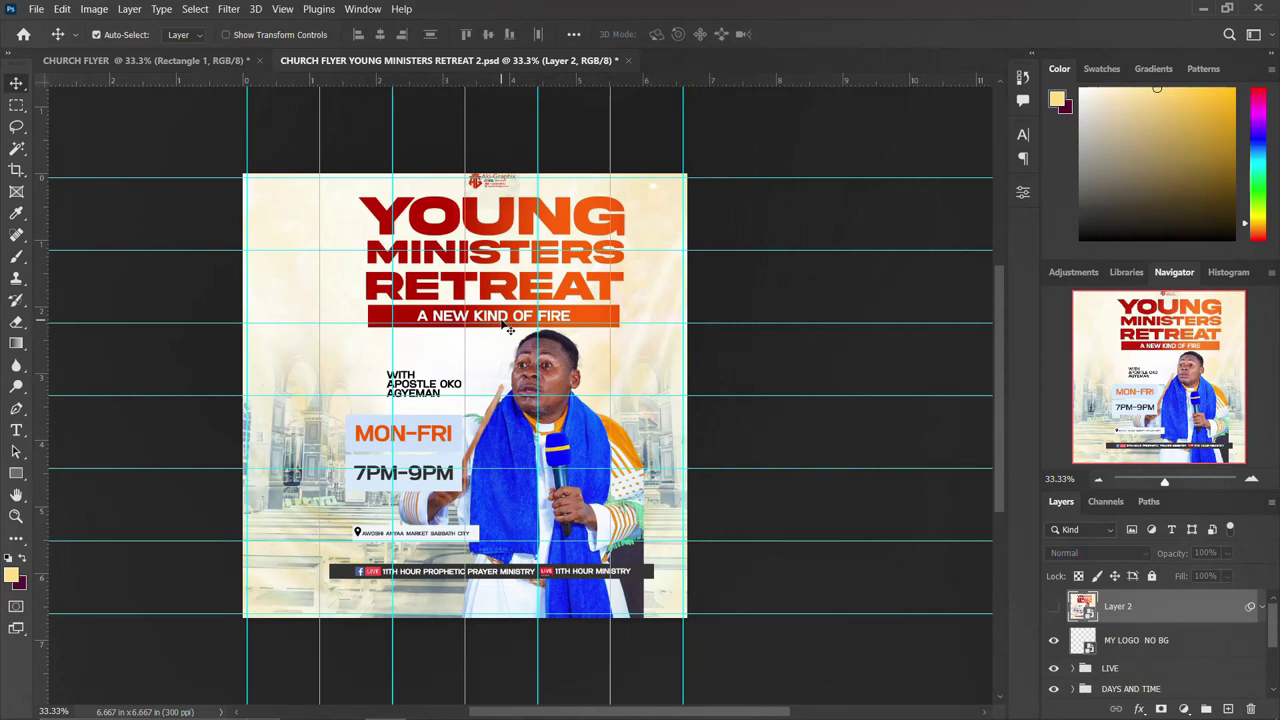
click(208, 60)
key(t)
click(482, 449)
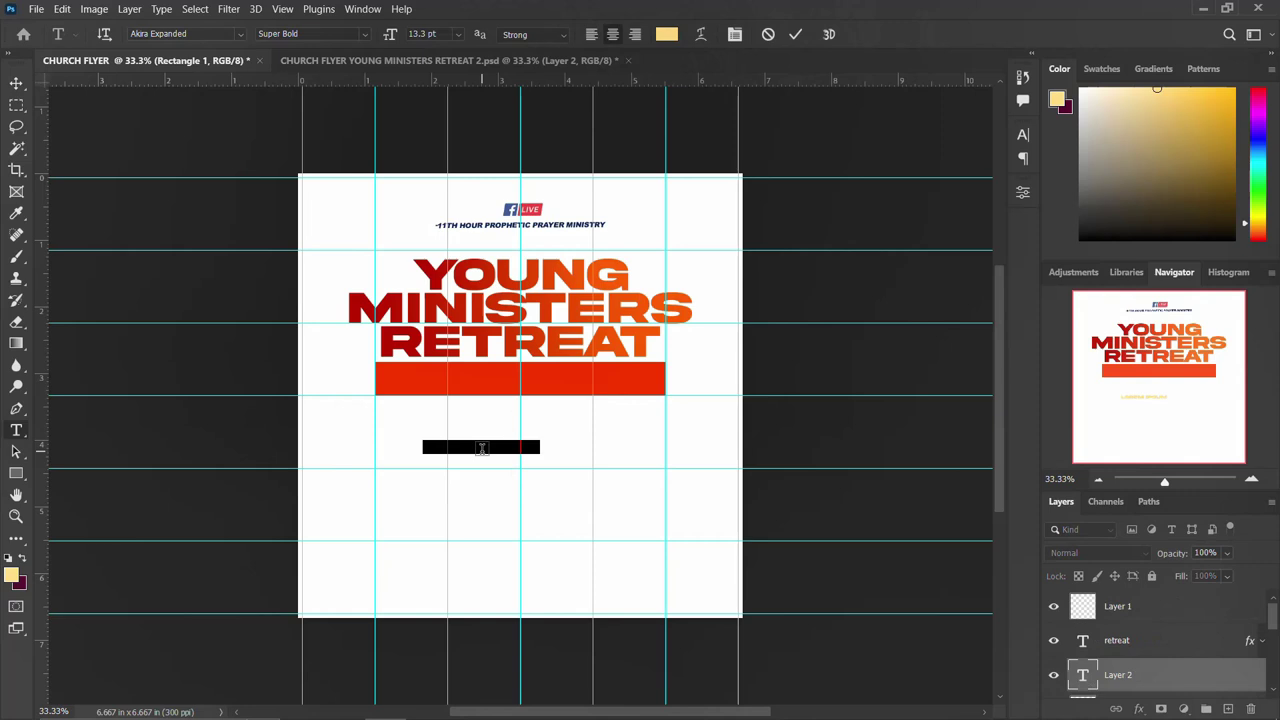
text(A NEW)
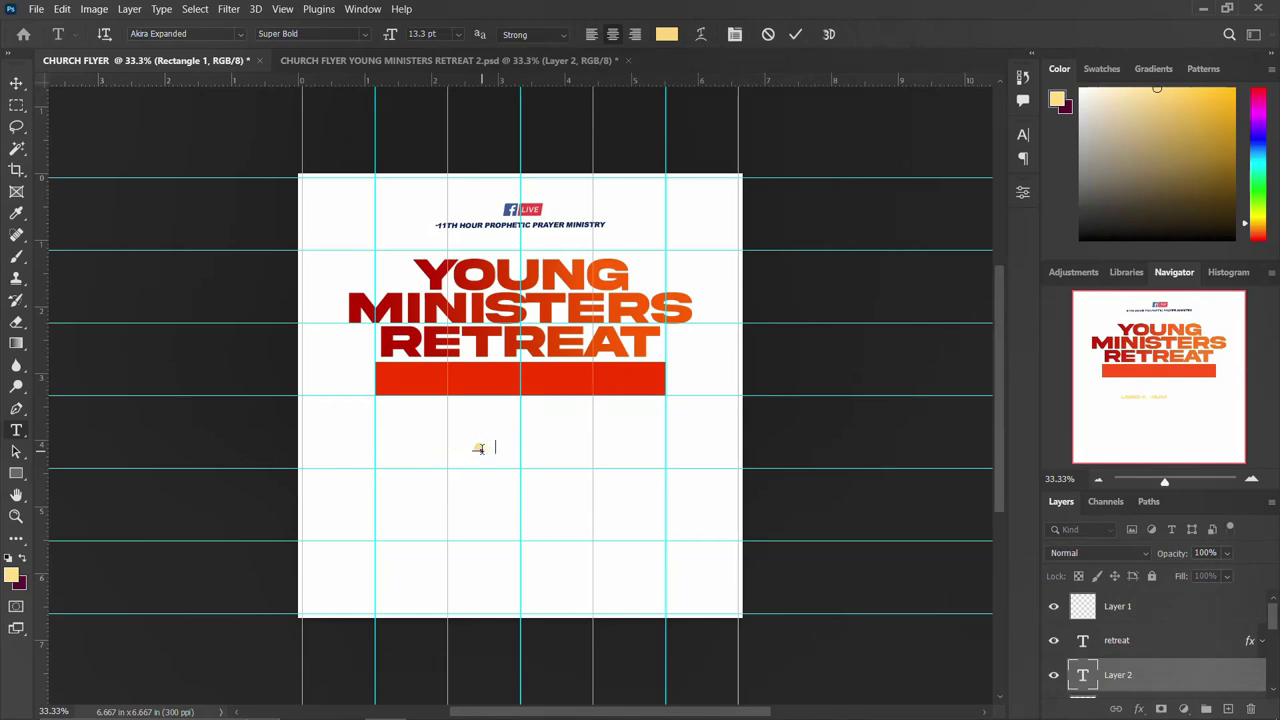
text( KIND OF FIRE)
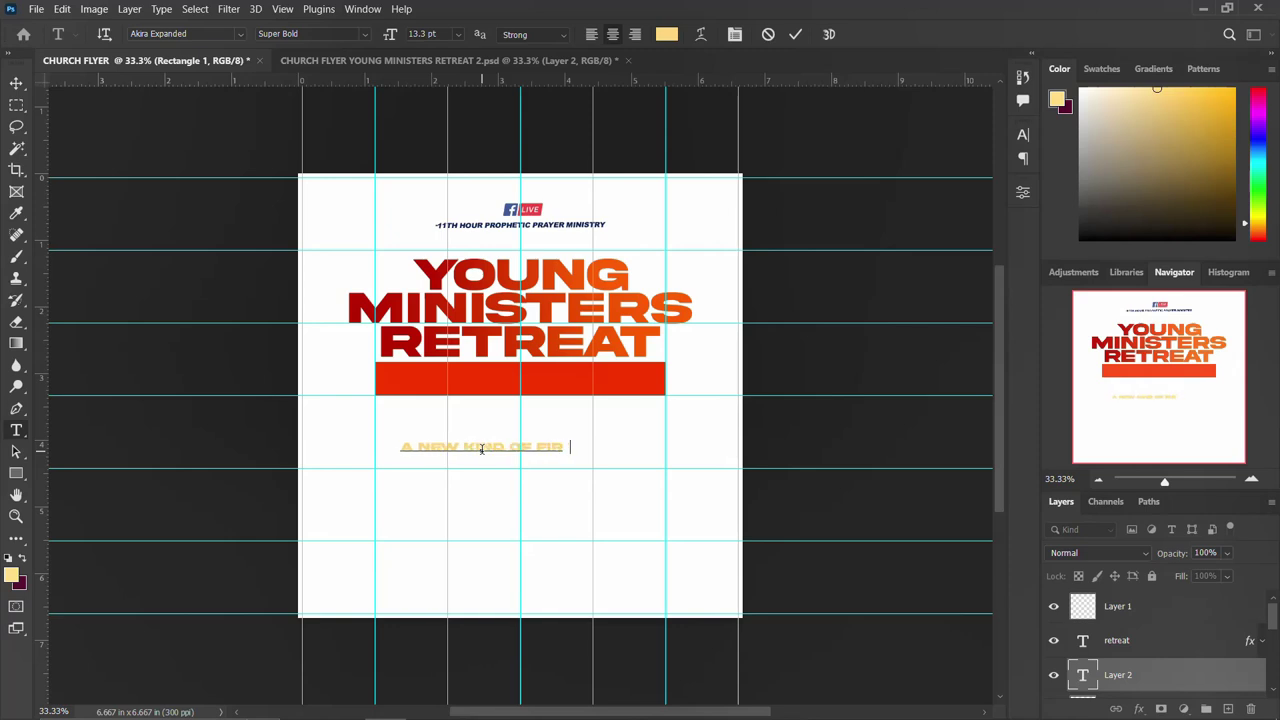
key(ctrl+Return)
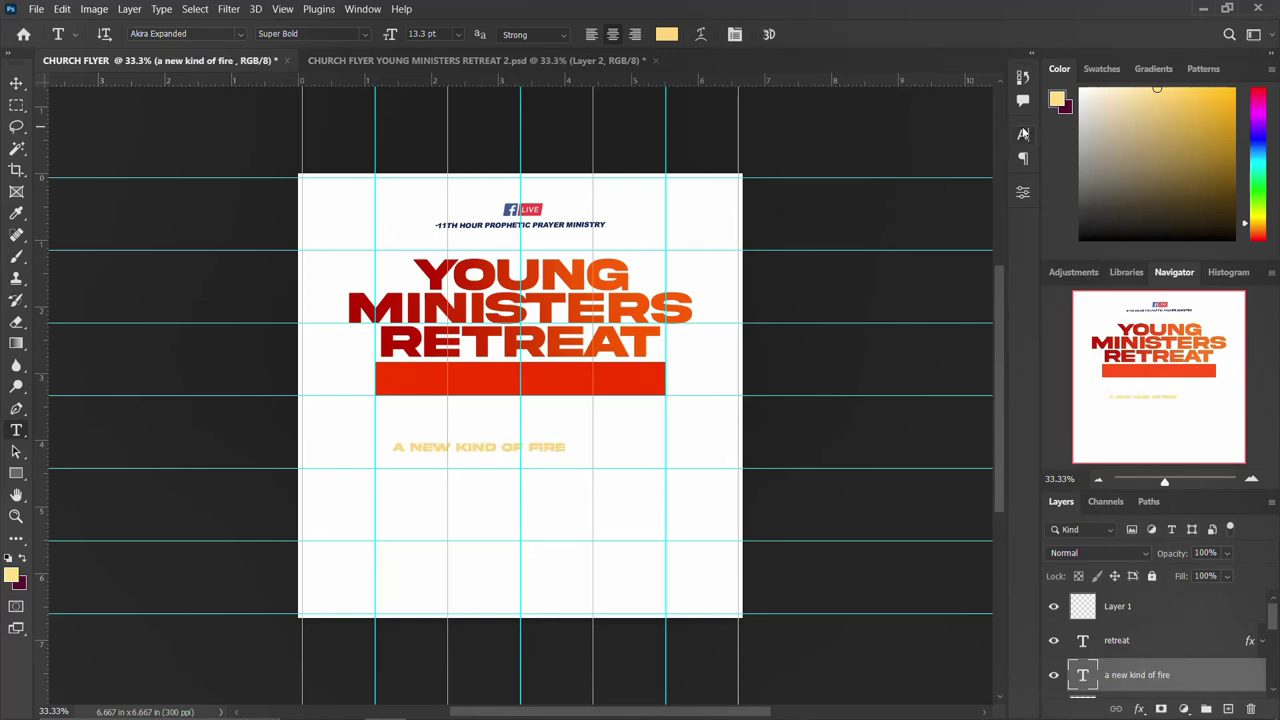
Set the tagline's text colour to white (ffffff).
click(1023, 133)
click(970, 230)
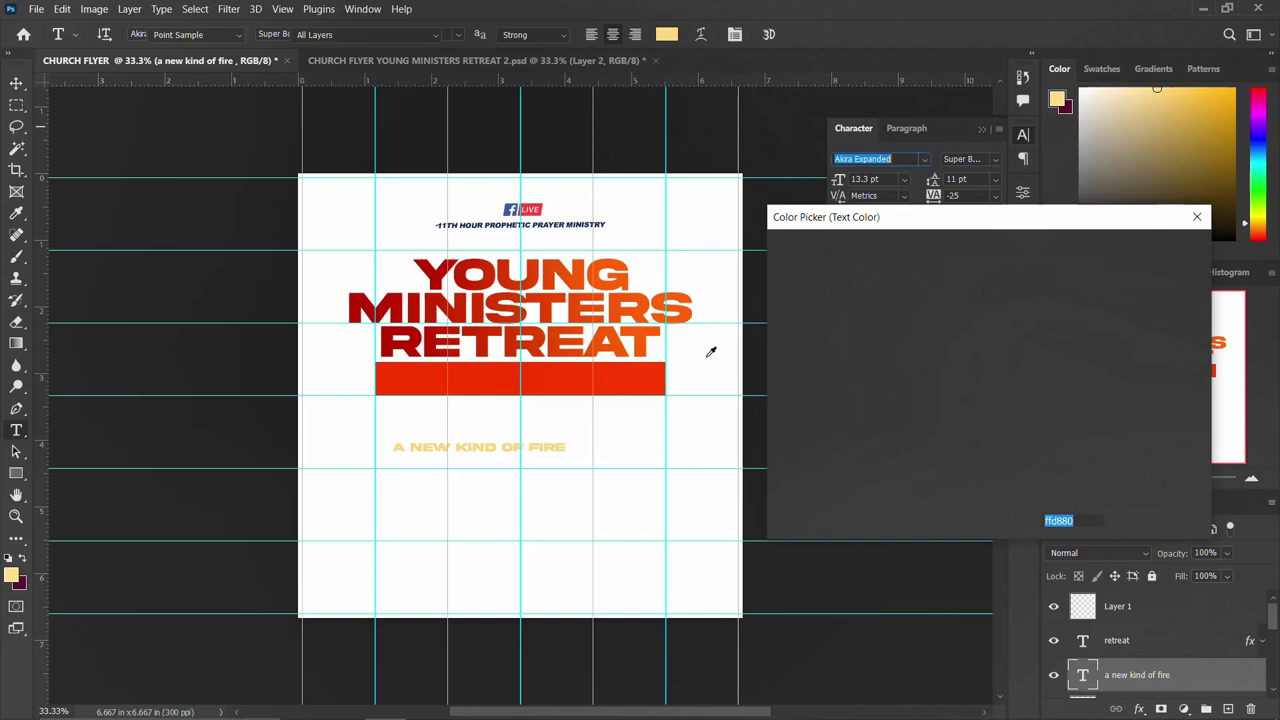
text(ffffff)
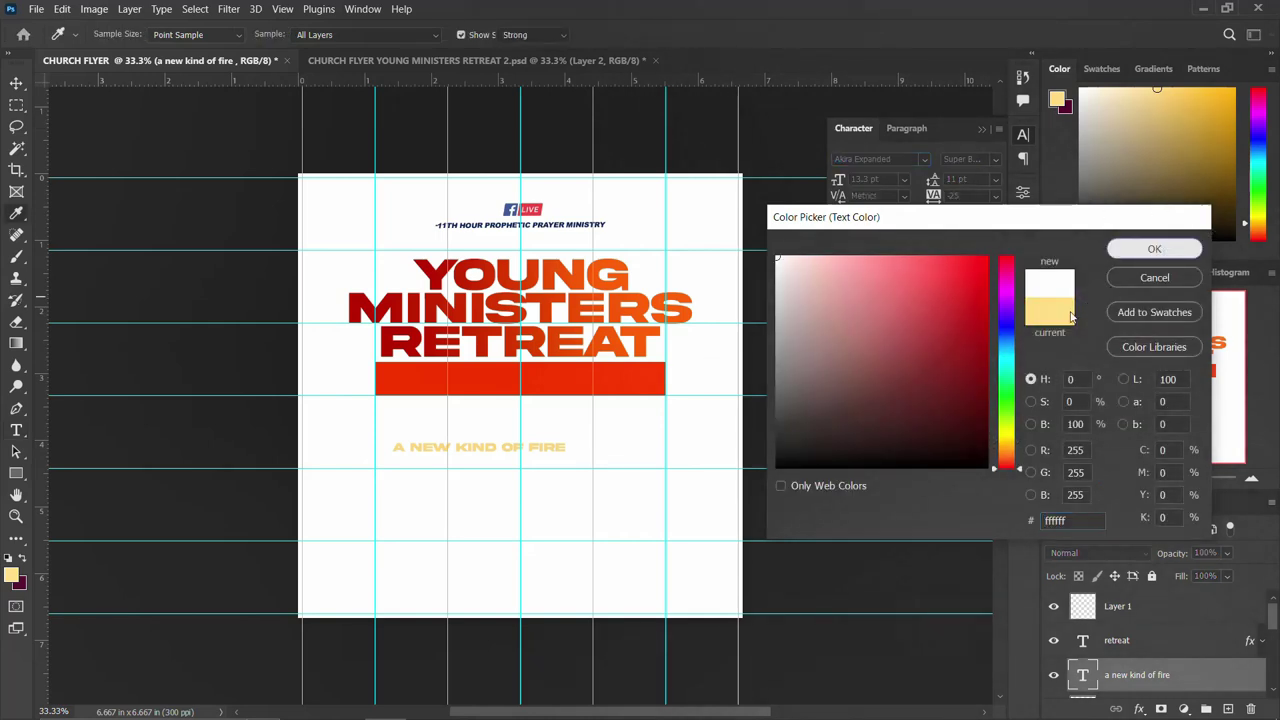
key(Return)
key(v)
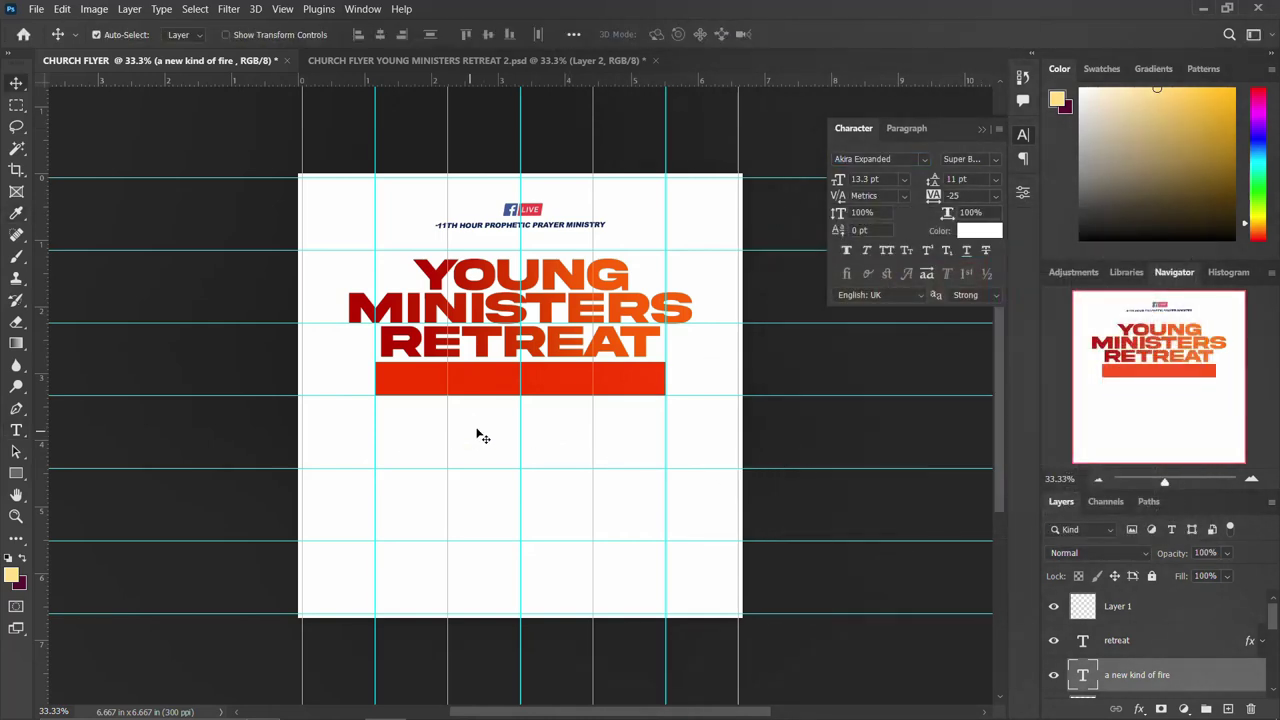
Vertically centre the tagline on the red bar using the bar's selection.
click(1029, 142)
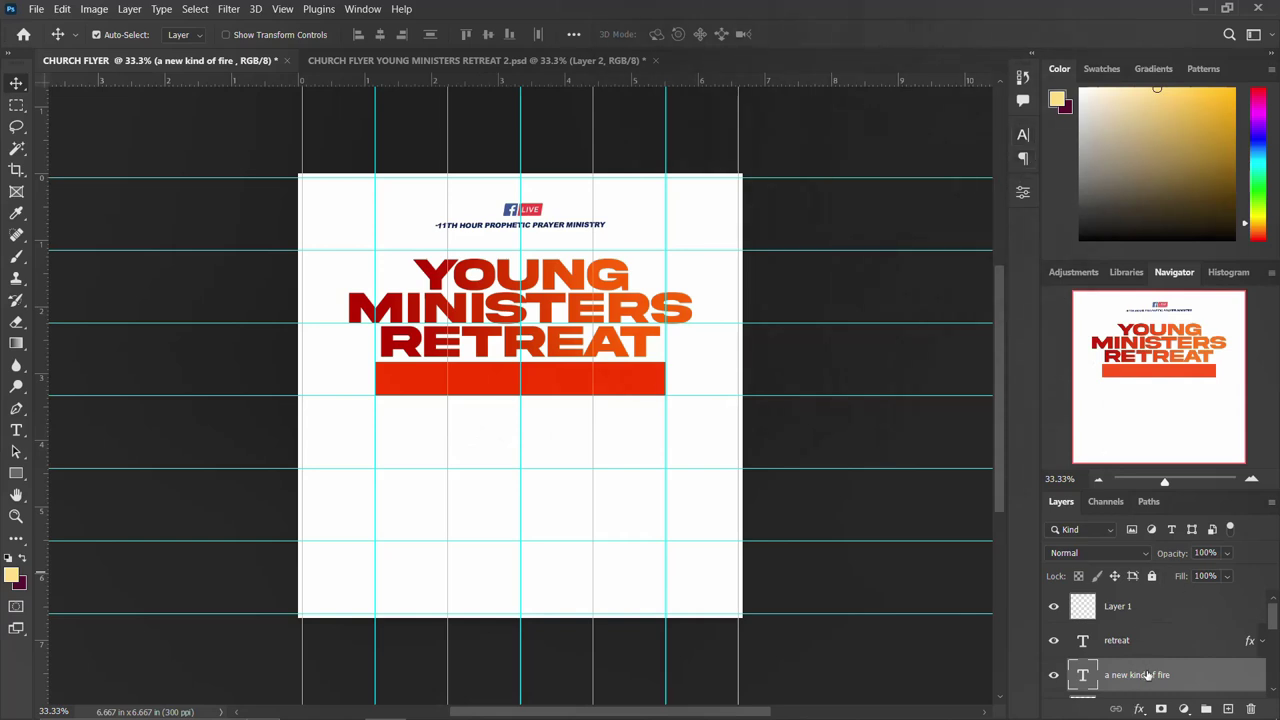
scroll(1120, 660, down, 1)
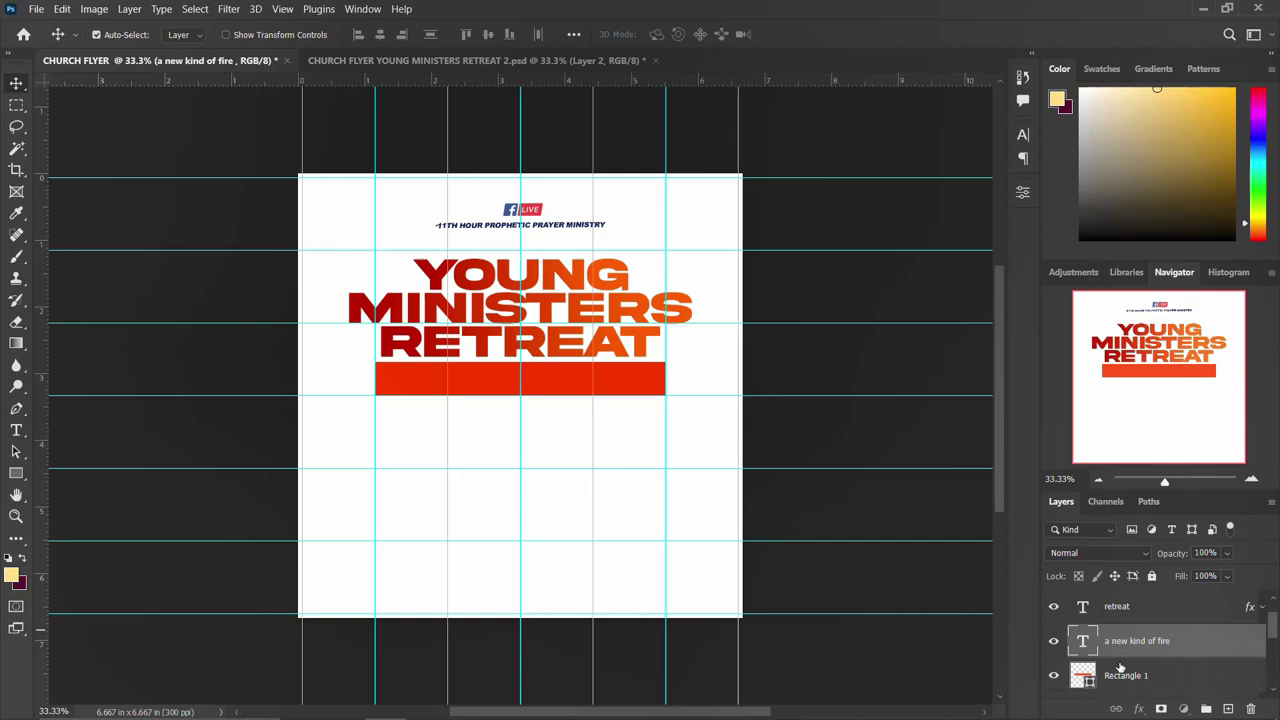
ctrl+click(1083, 676)
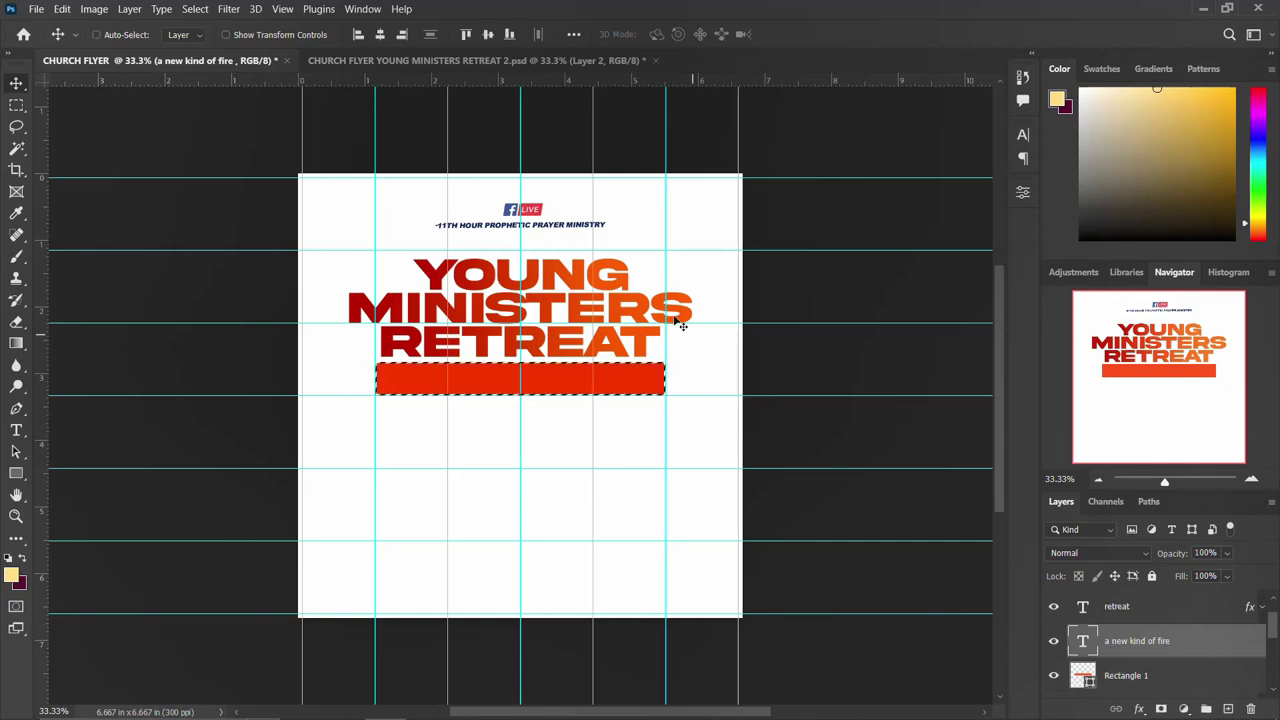
click(488, 35)
key(ctrl+d)
Scale the tagline up to about 125% so it fills the bar.
key(ctrl+t)
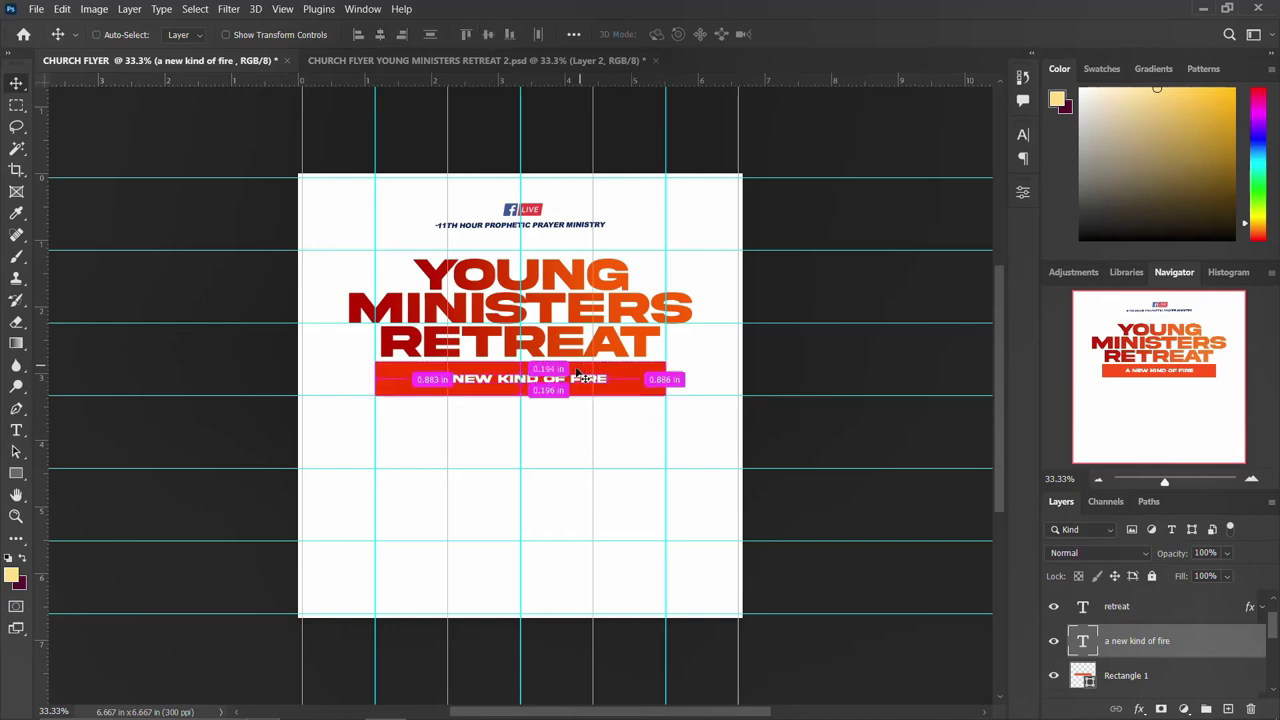
drag(621, 389, 634, 392)
key(Return)
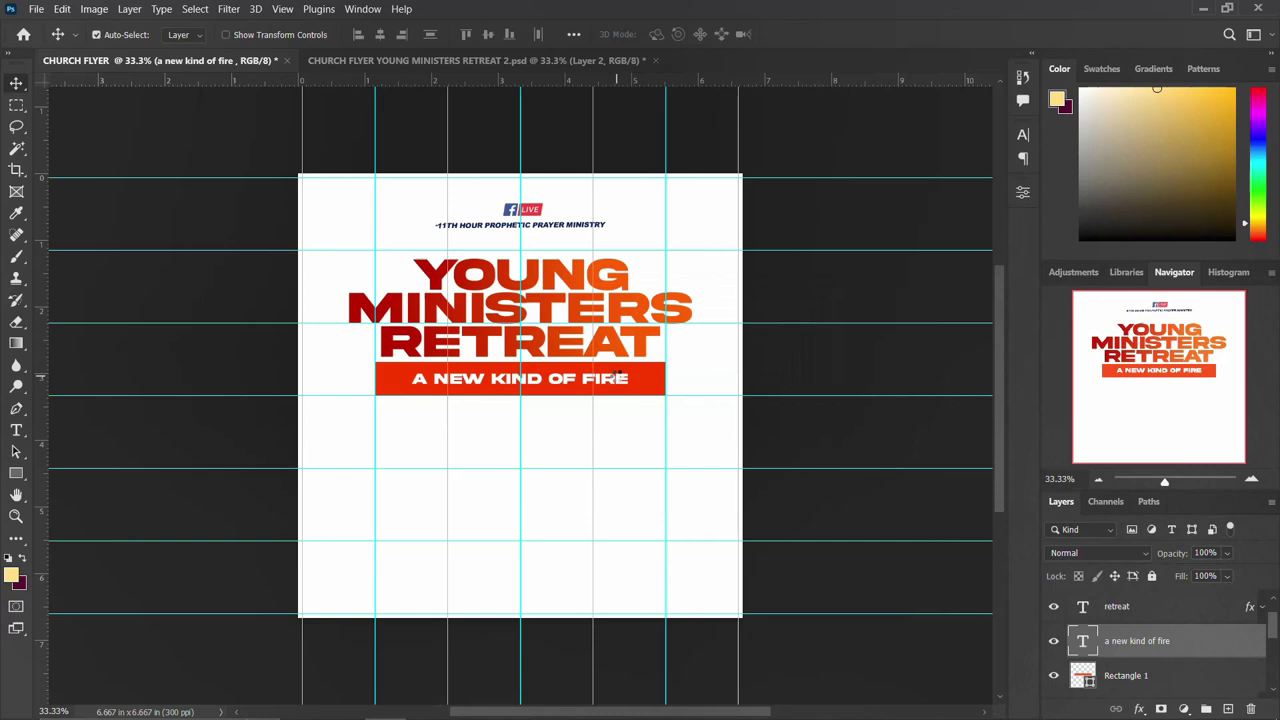
scroll(1119, 652, down, 5)
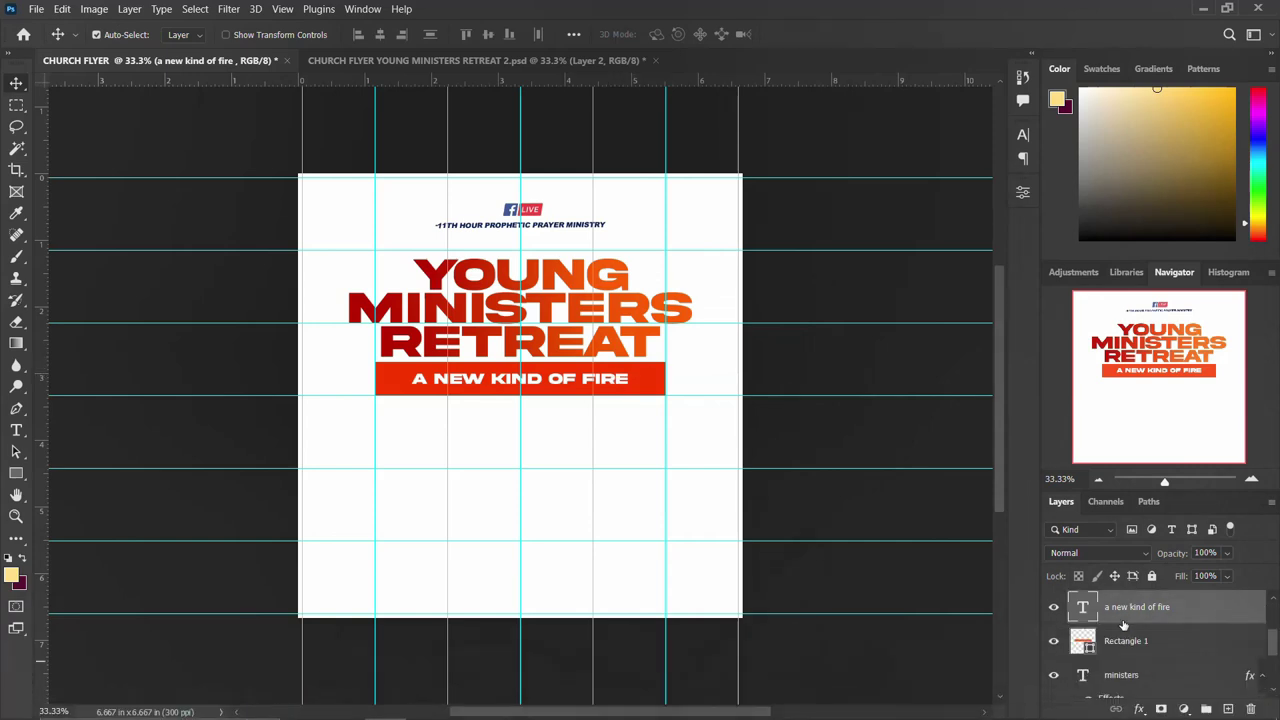
Group the title, red bar and tagline layers into a group named THEME.
scroll(1119, 652, down, 1)
click(1119, 635)
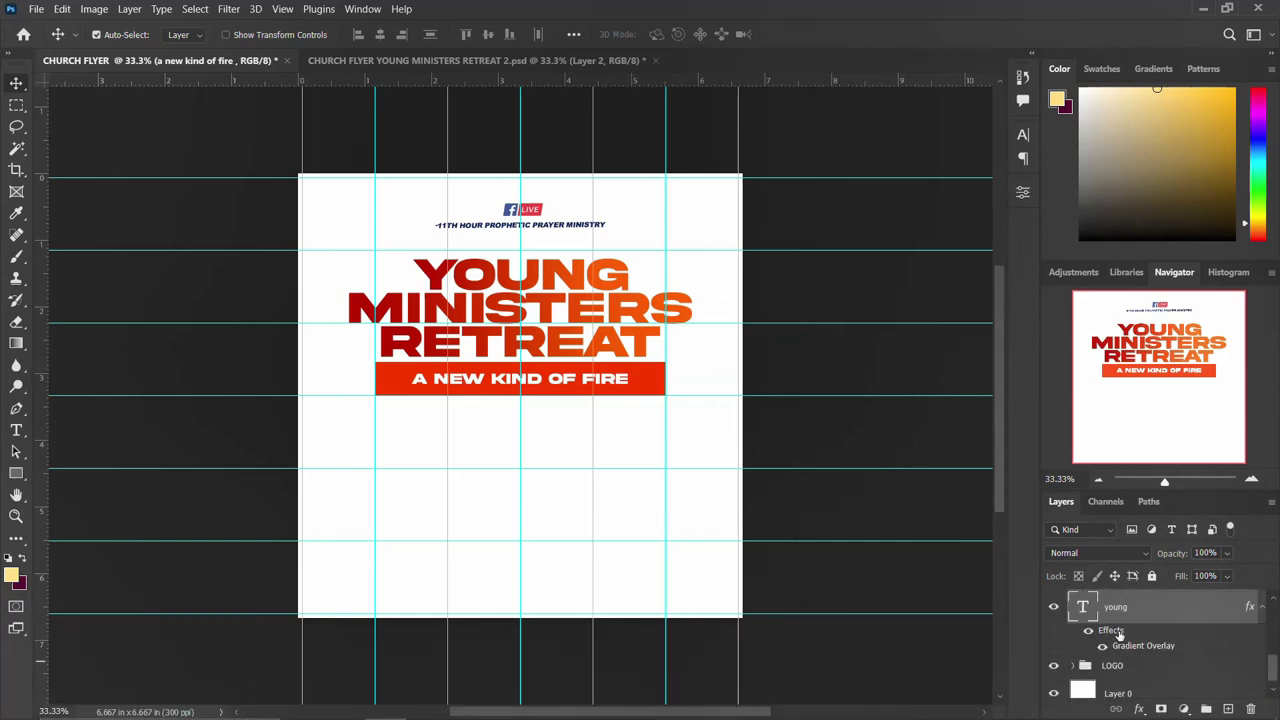
scroll(1119, 633, up, 6)
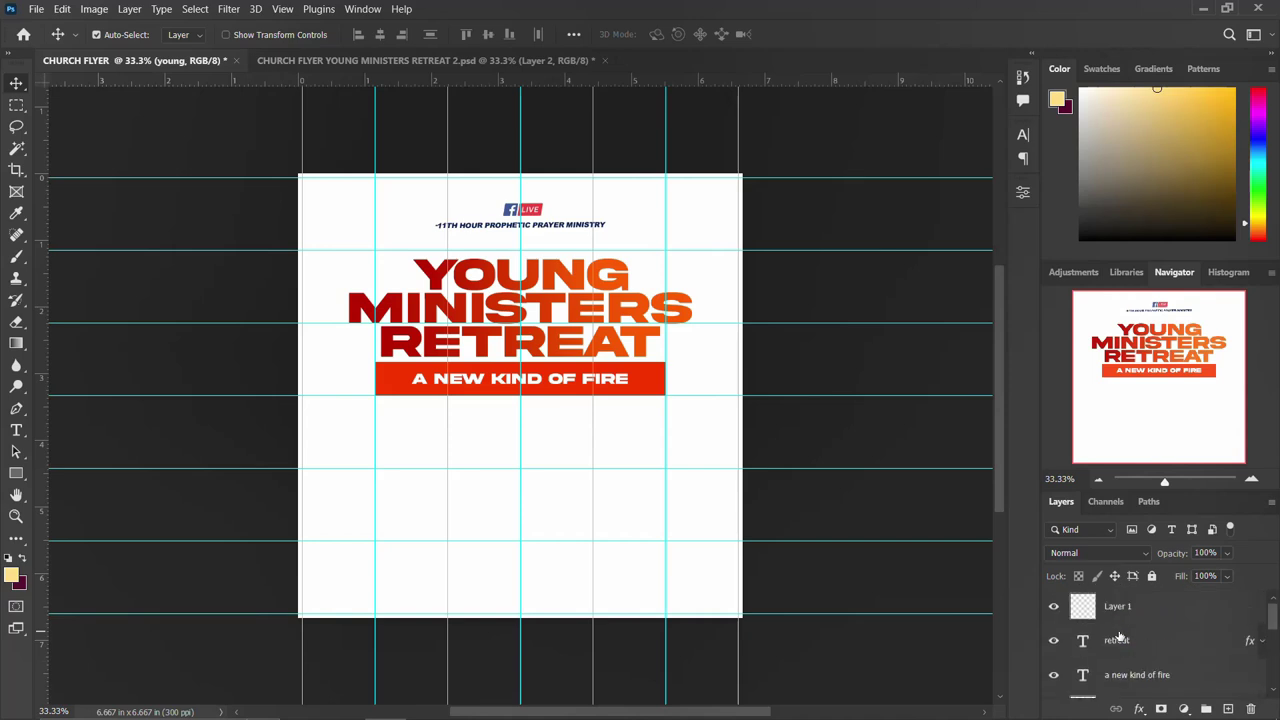
shift+click(1127, 611)
key(ctrl+g)
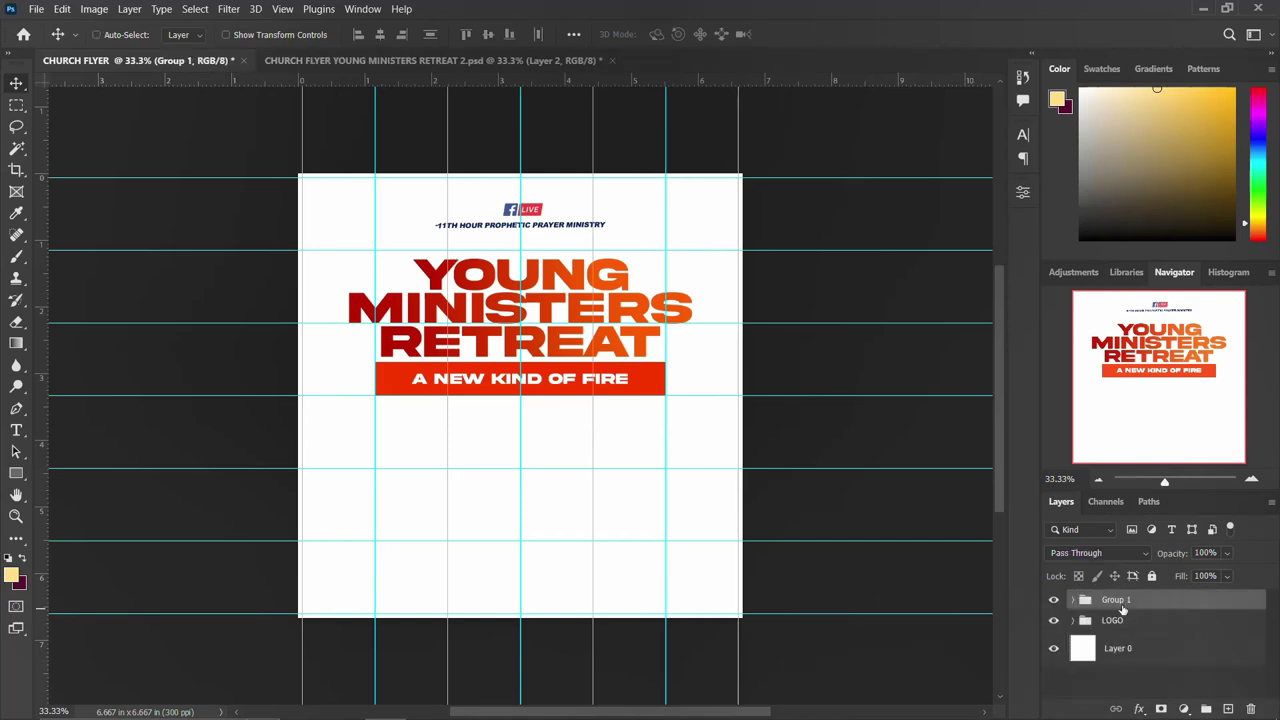
double_click(1115, 600)
text(THEME)
key(Return)
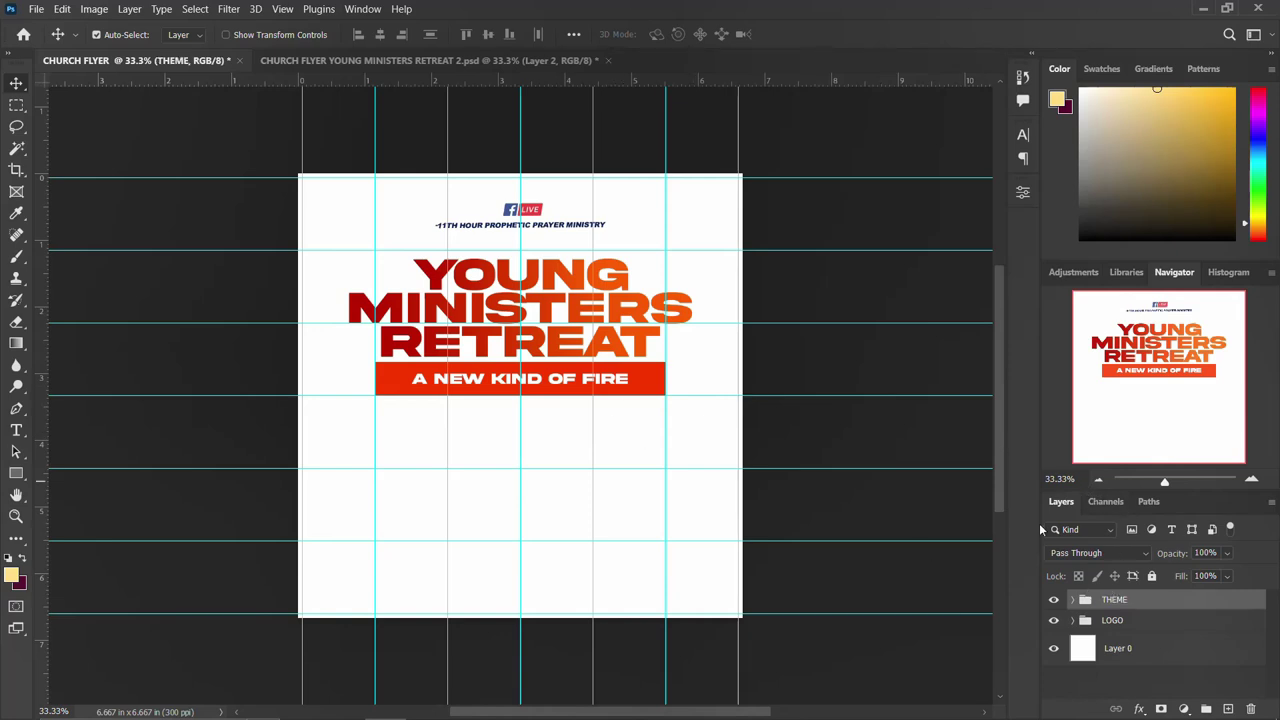
Nudge the THEME group slightly upward, then view the reference flyer.
key(Up)
key(Up)
key(Up)
key(Up)
key(Up)
key(Up)
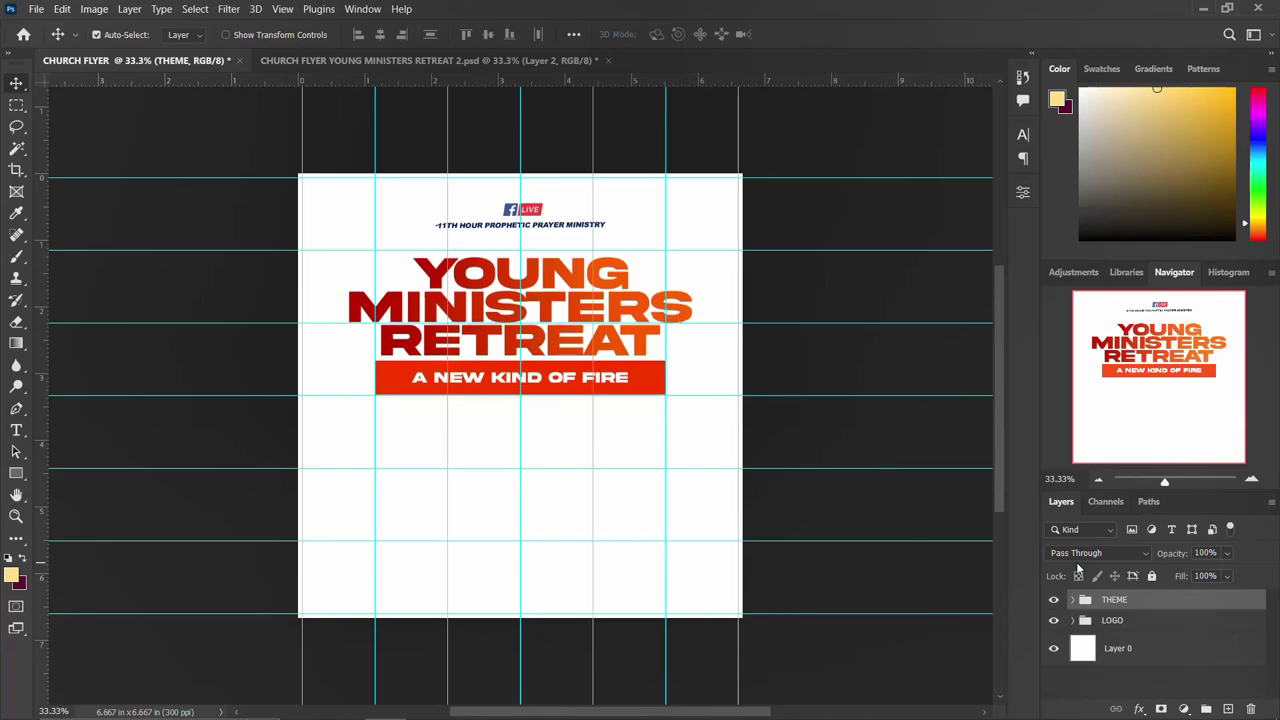
key(Up)
key(Up)
key(Up)
key(Up)
key(Up)
key(Up)
key(Up)
key(Up)
key(Up)
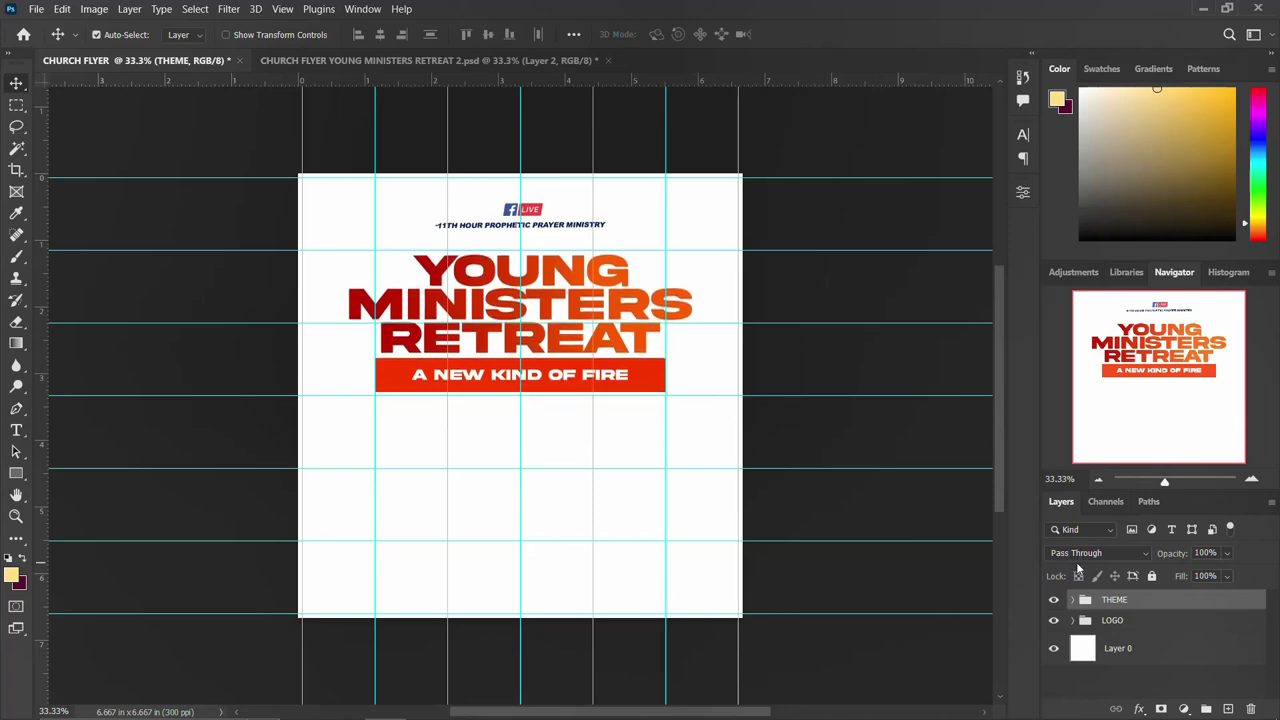
key(Up)
key(Up)
key(Up)
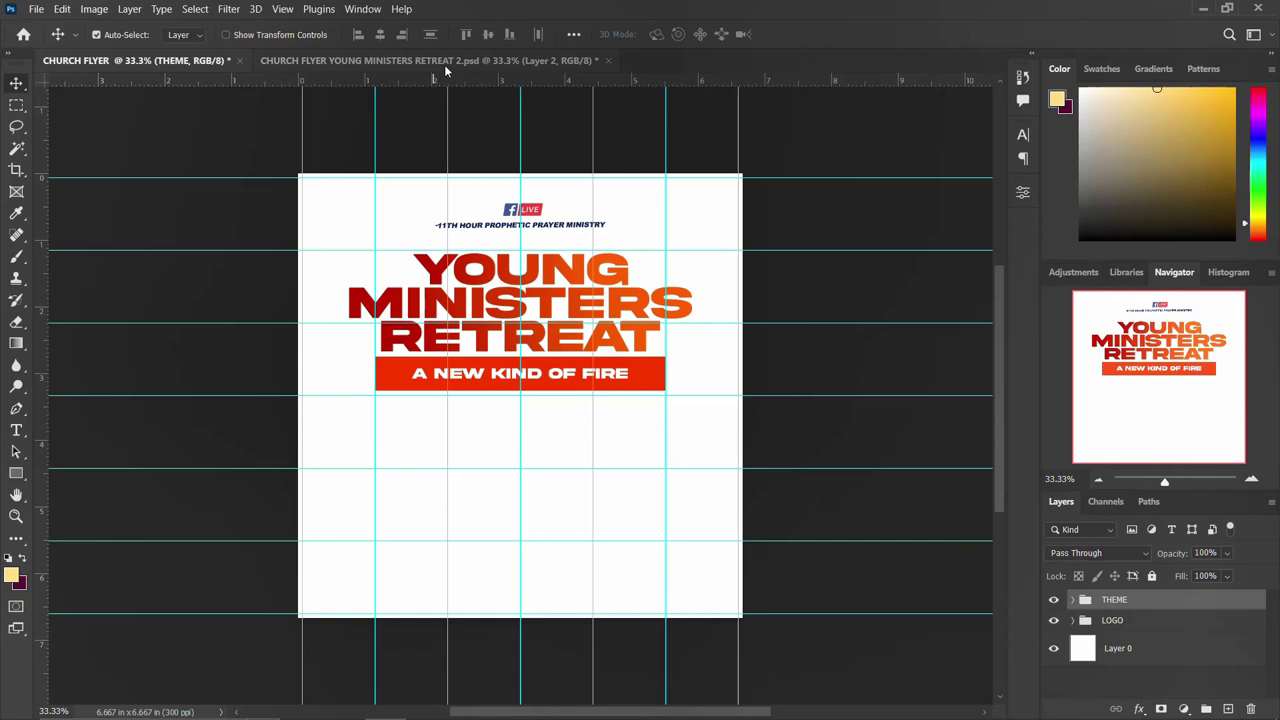
click(445, 63)
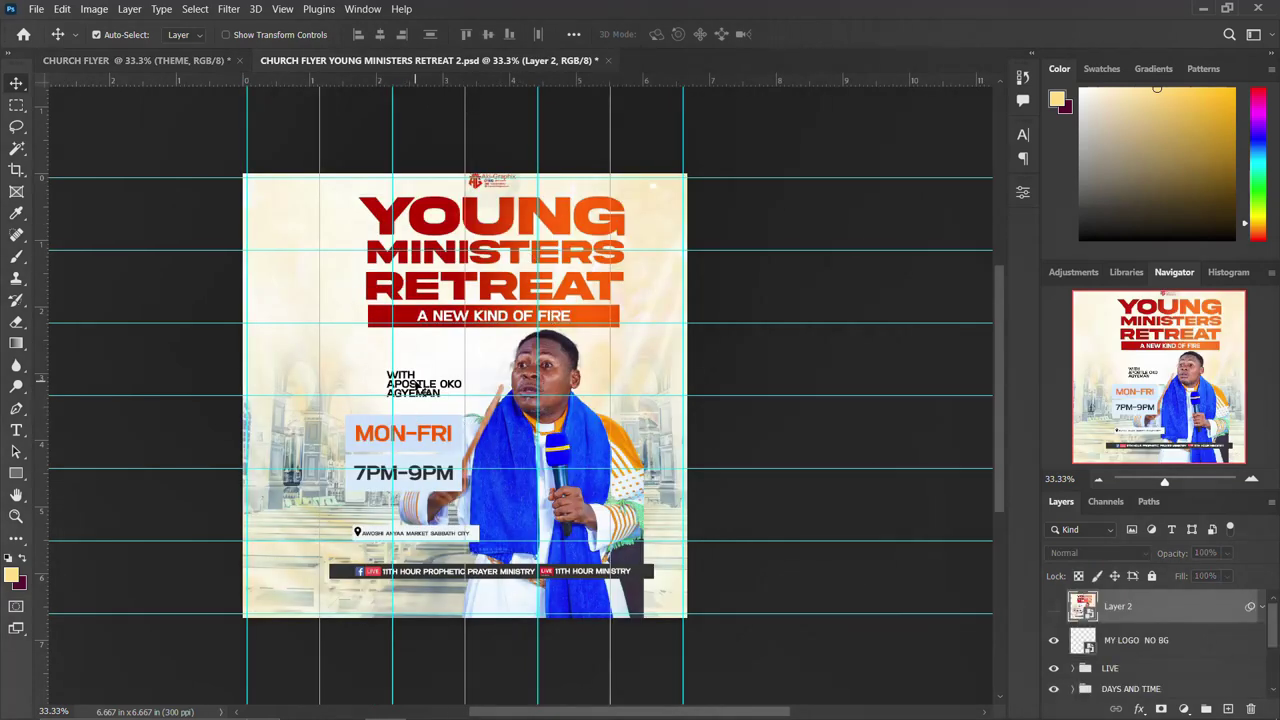
Copy the guest speaker's name line from the reference into the church flyer.
click(417, 386)
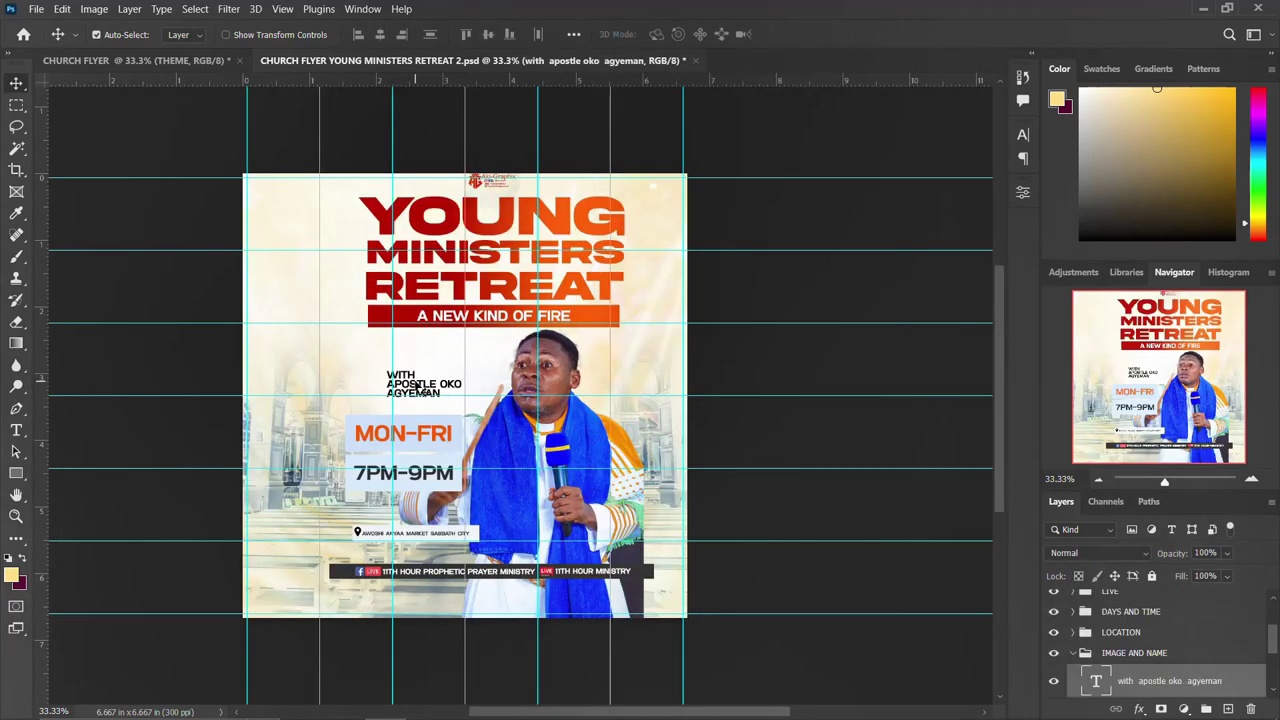
drag(417, 386, 396, 380)
drag(265, 148, 431, 418)
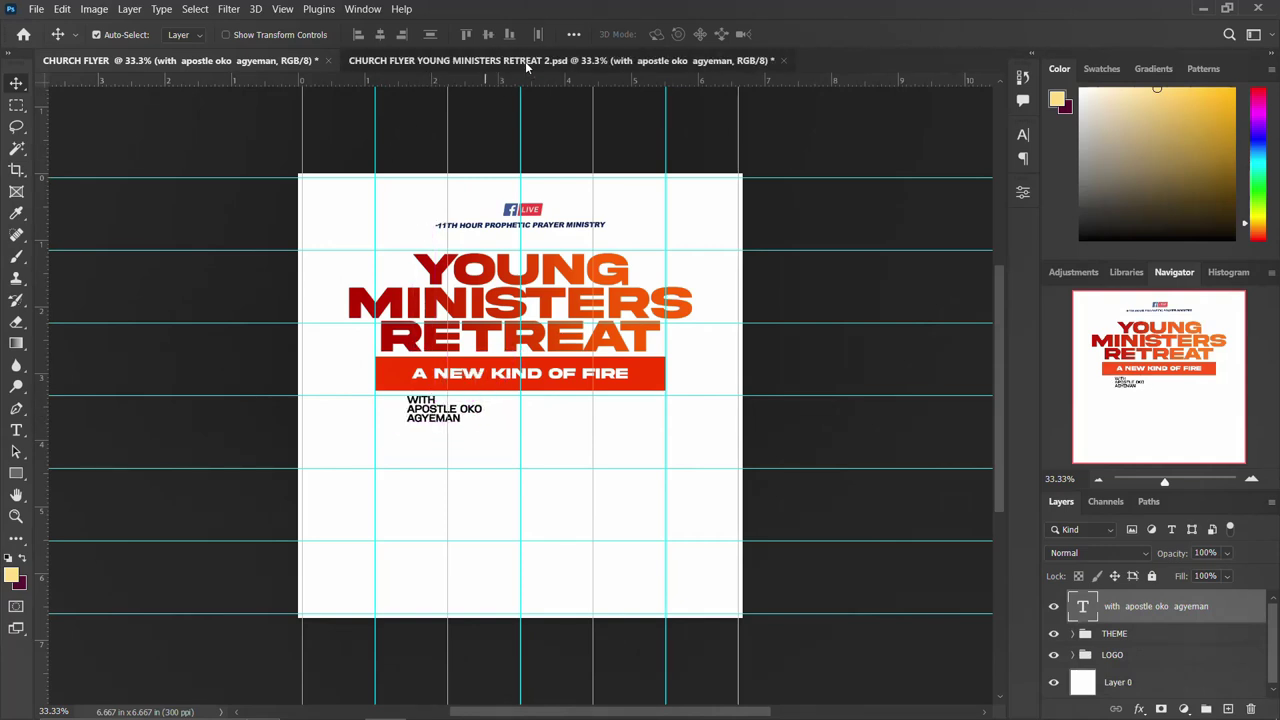
Copy the MON-FRI and 7PM-9PM box layers from the reference into the church flyer.
key(ctrl+Tab)
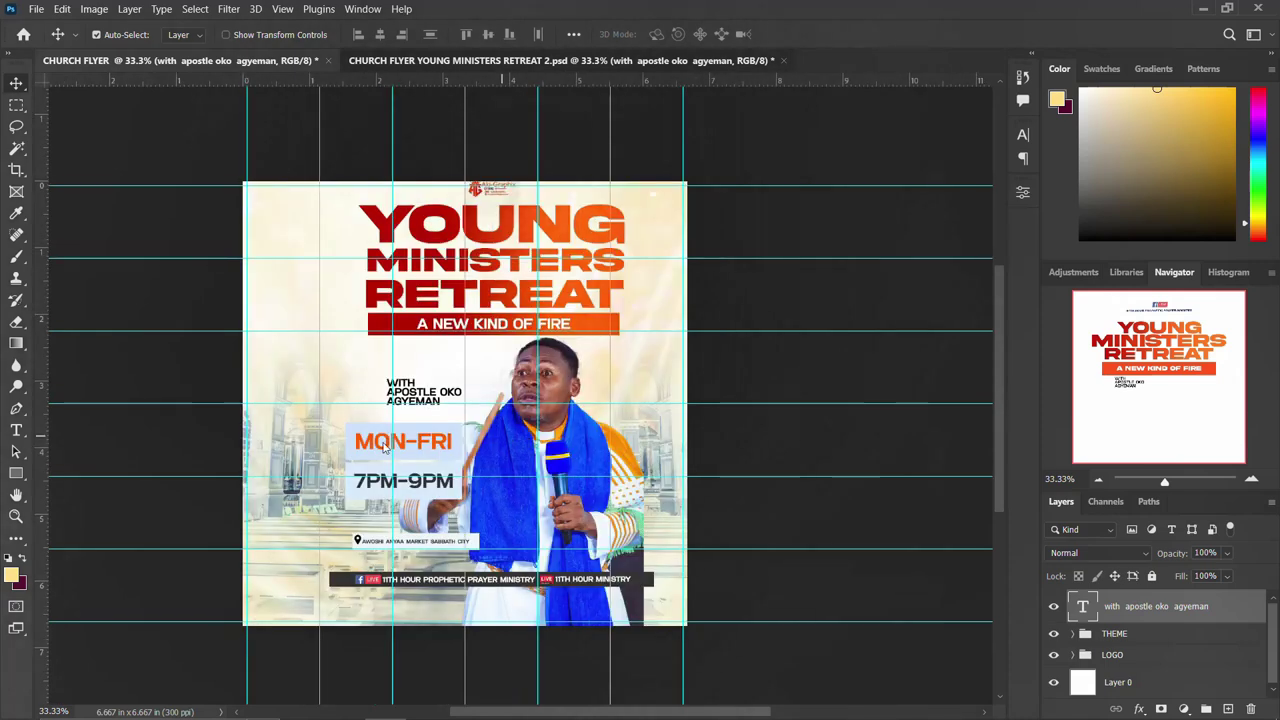
click(590, 481)
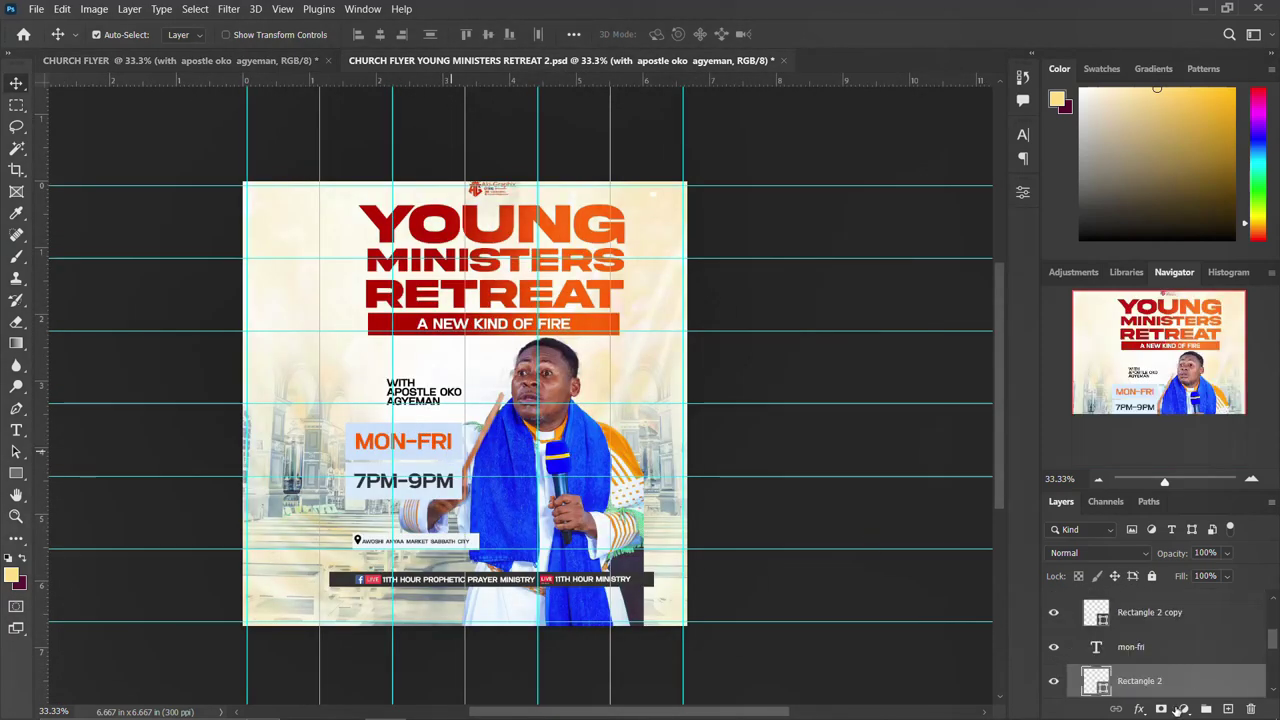
ctrl+click(1147, 649)
scroll(1147, 649, up, 1)
ctrl+click(1148, 648)
scroll(1150, 622, down, 1)
scroll(1150, 620, down, 3)
scroll(1150, 620, up, 2)
drag(435, 457, 447, 487)
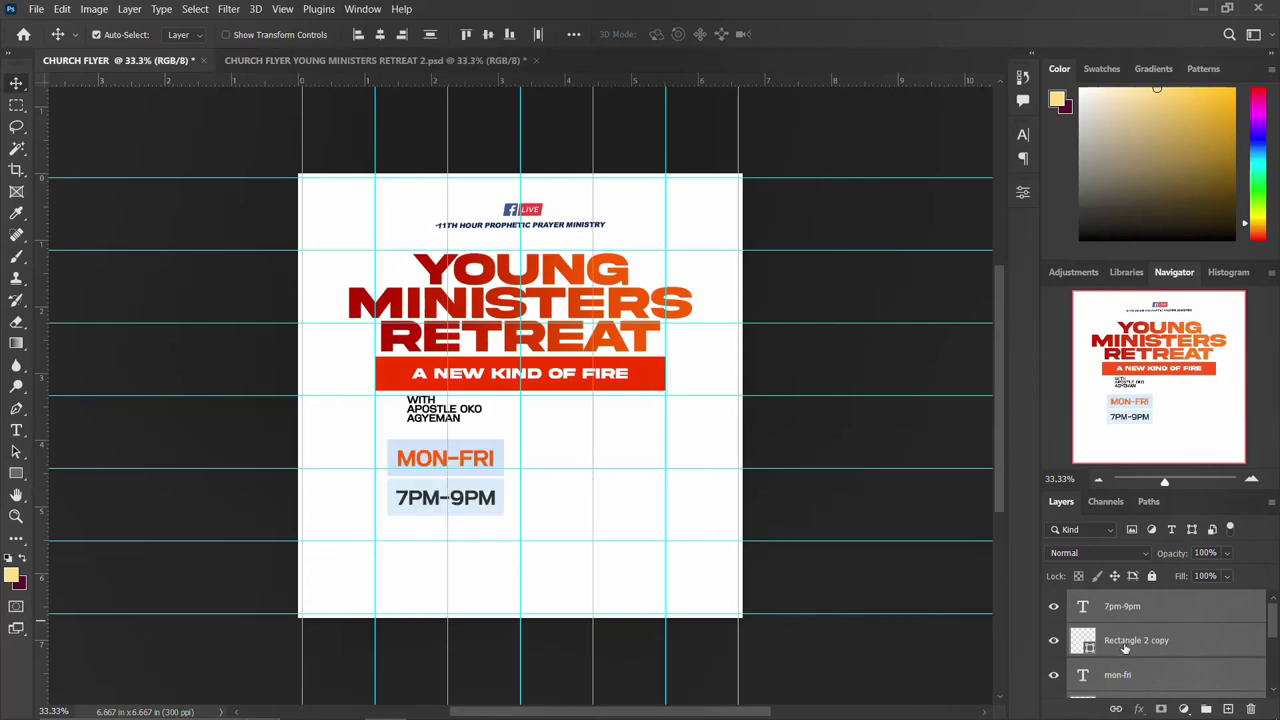
Group the MON-FRI and 7PM-9PM box layers into a group named DAYS & TIME.
key(ctrl+g)
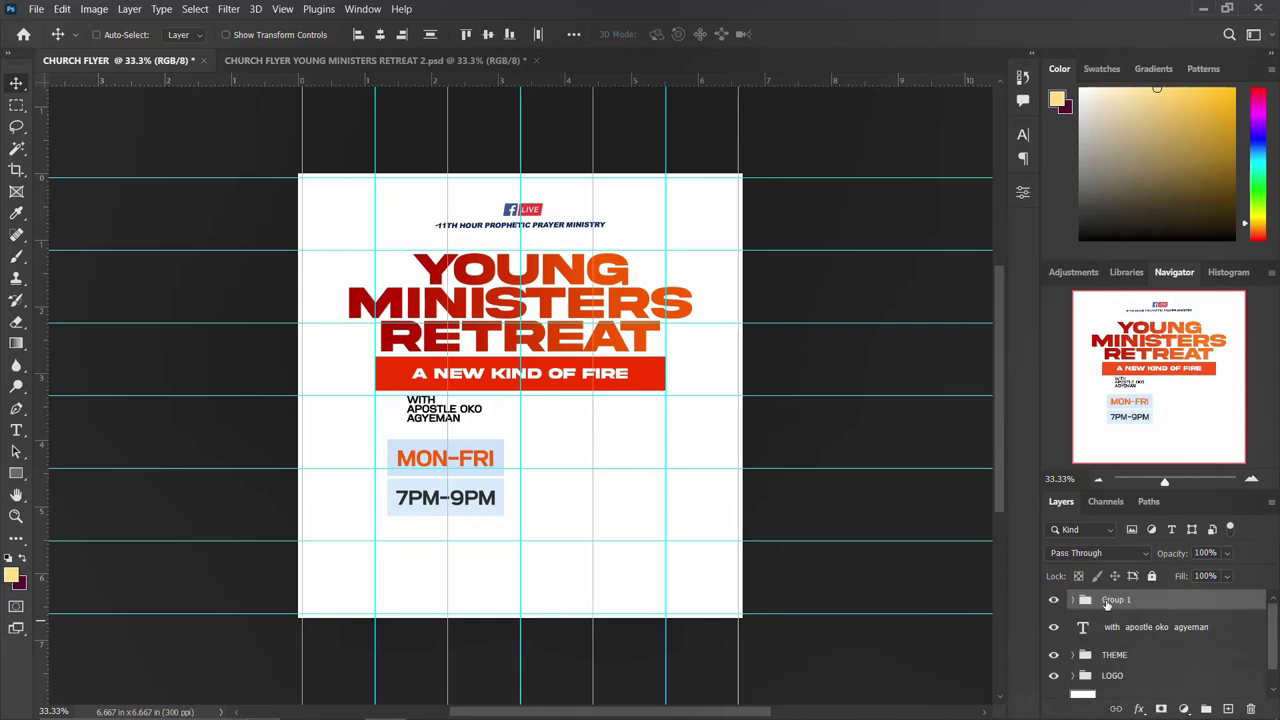
double_click(1112, 600)
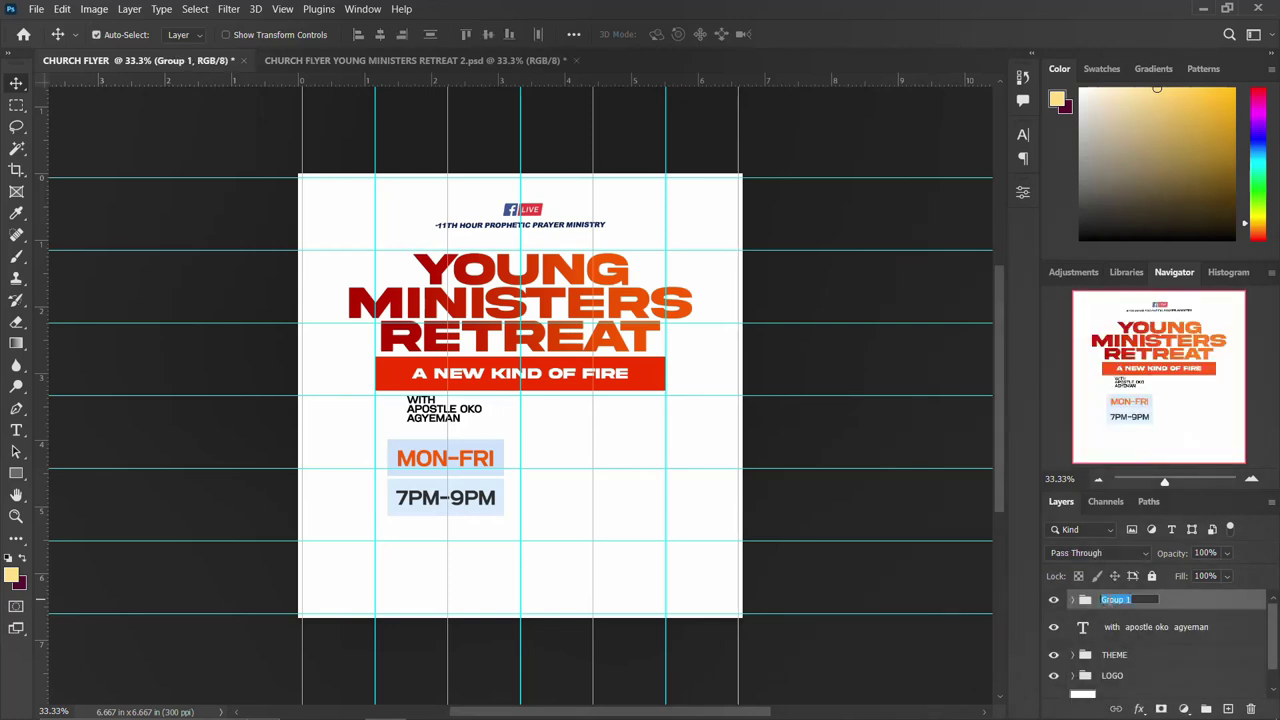
text(DAY)
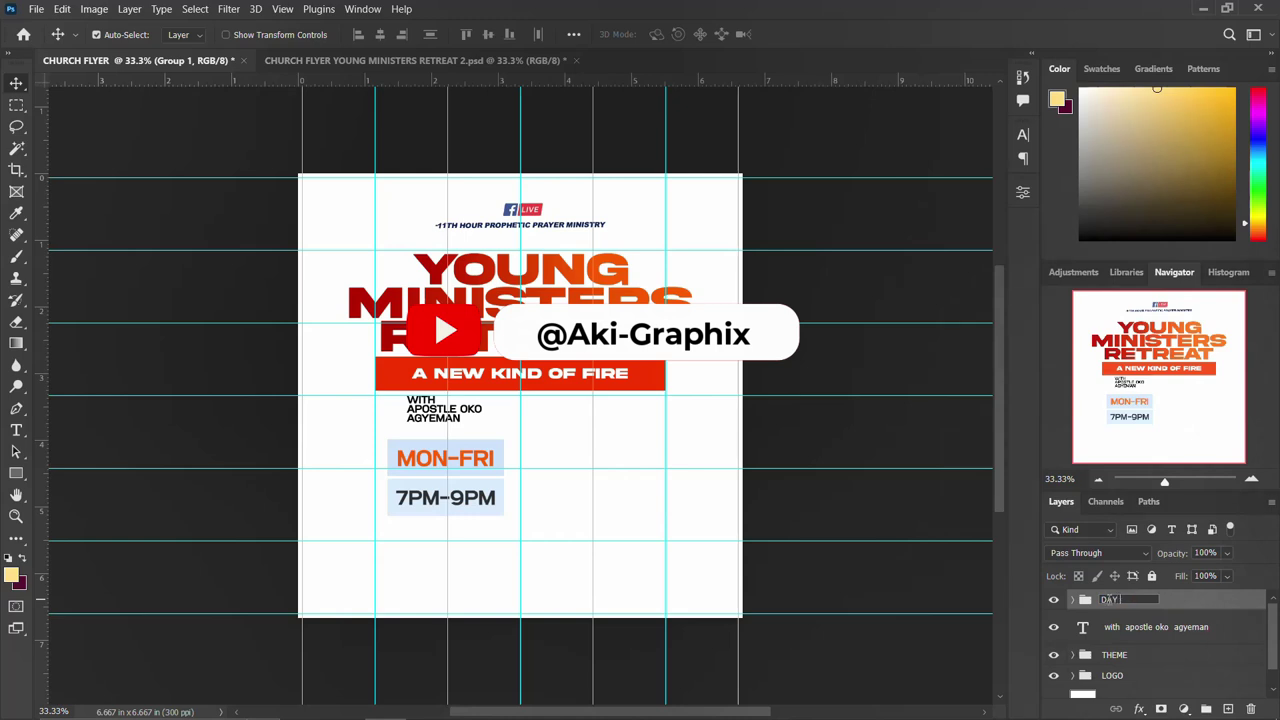
text(S & TIME)
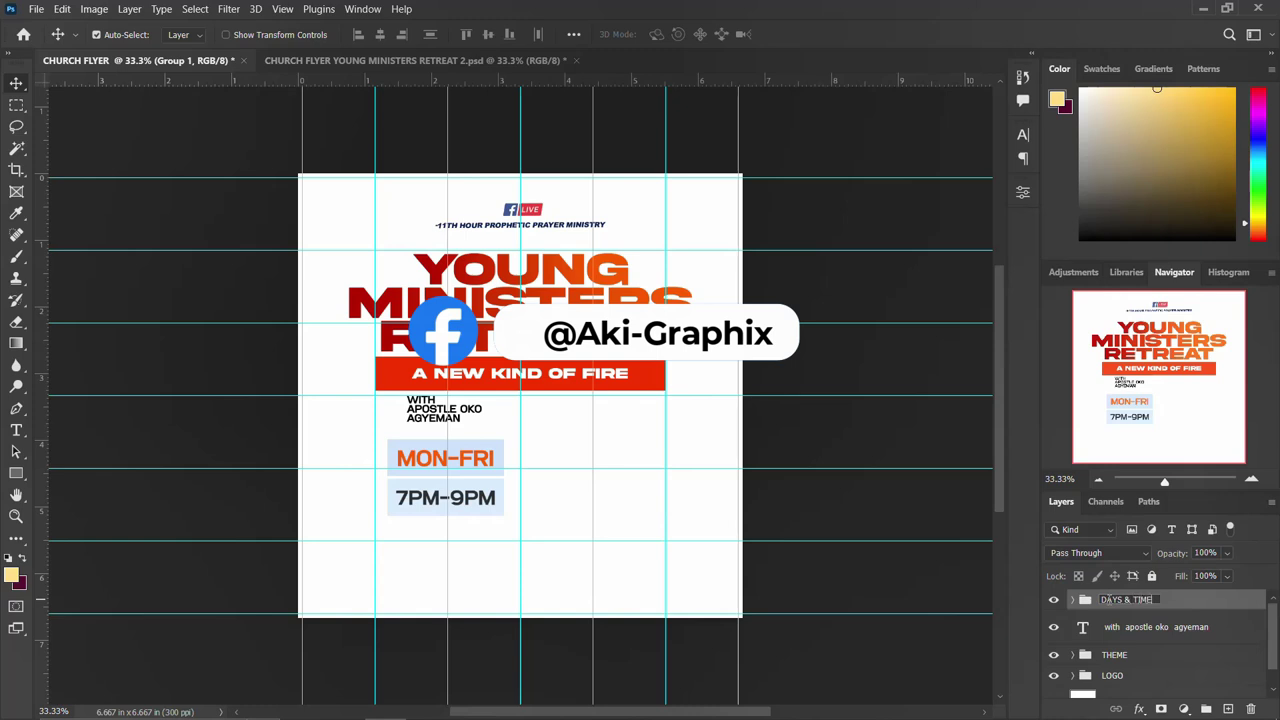
key(Return)
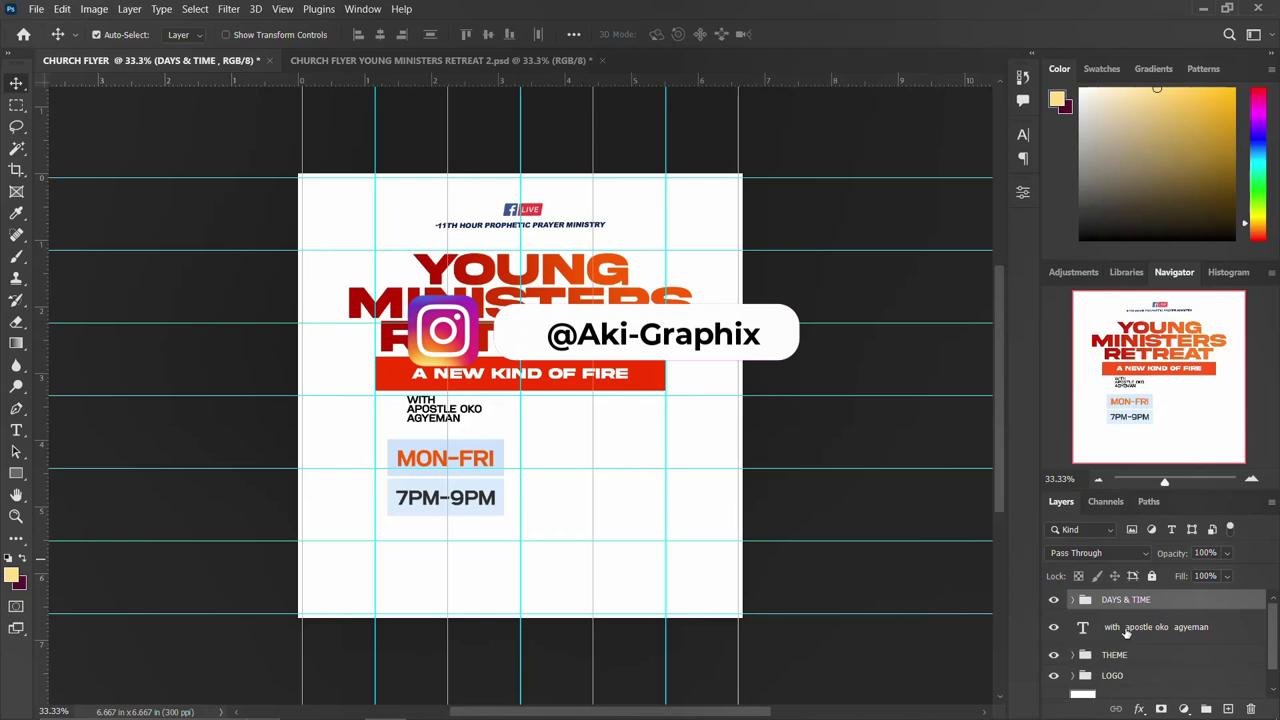
click(1126, 628)
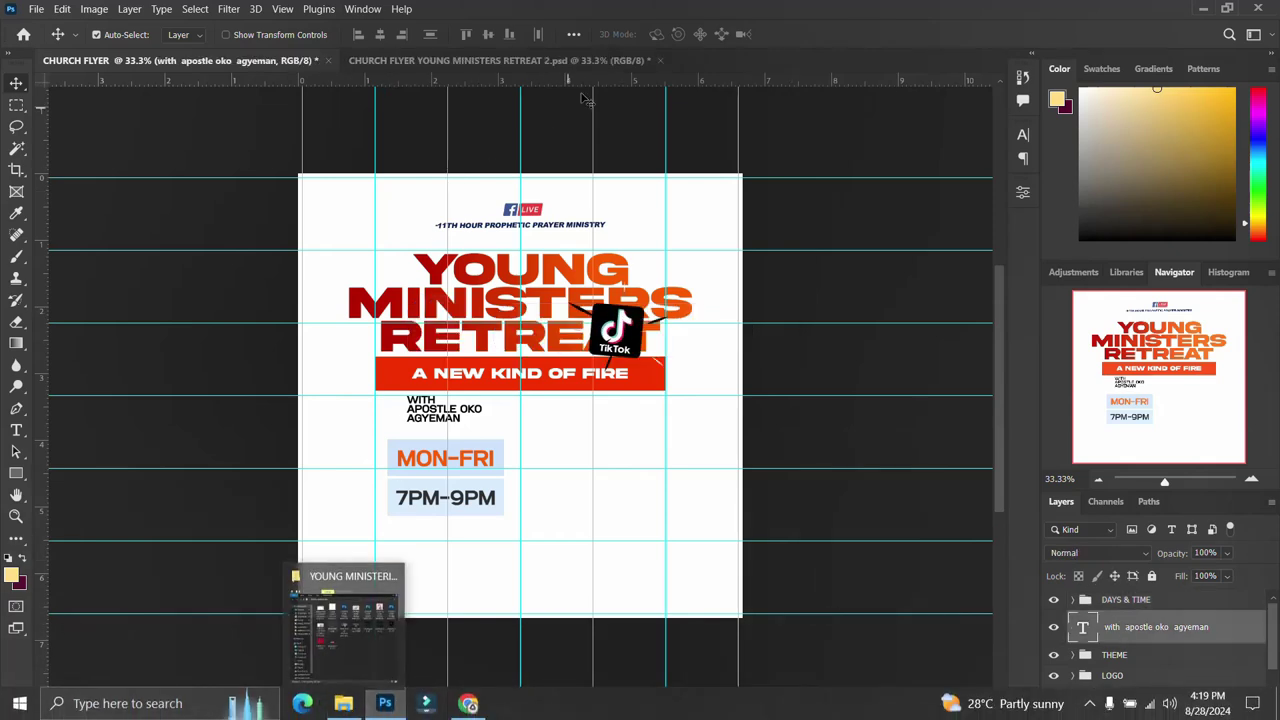
Copy the speaker's microphone photo from the reference and place it at the lower right.
key(ctrl+Tab)
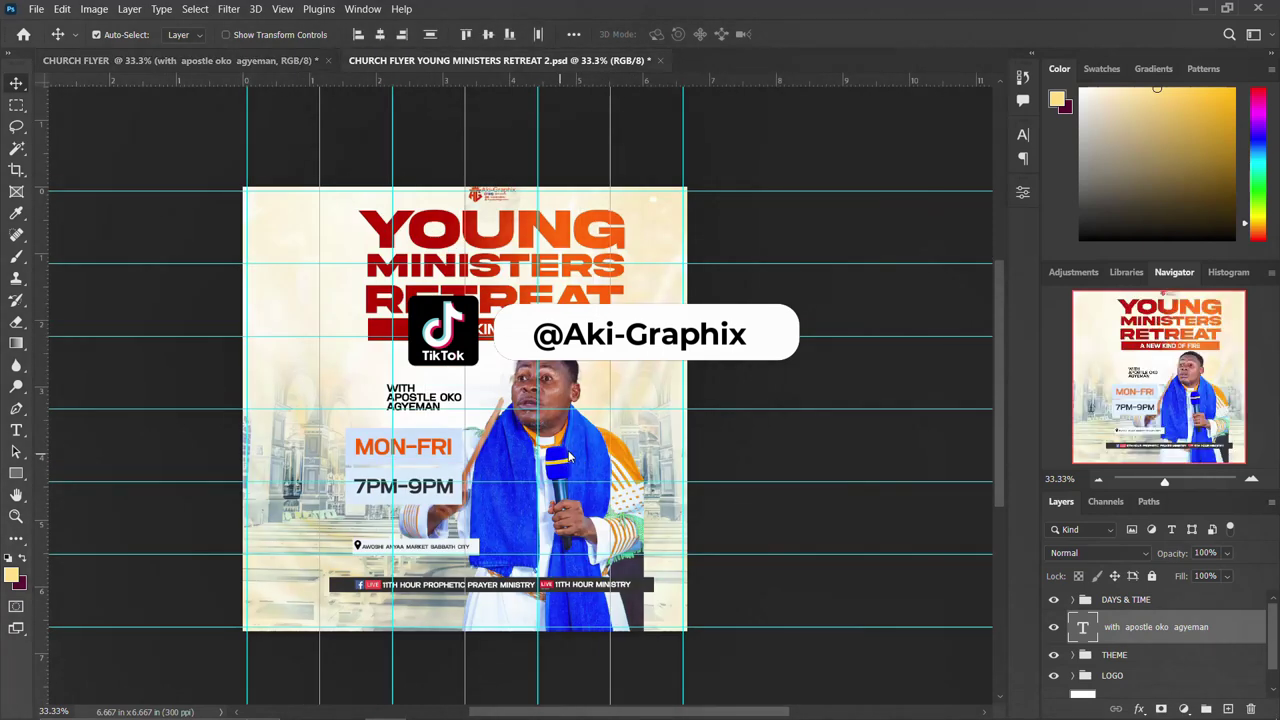
click(575, 467)
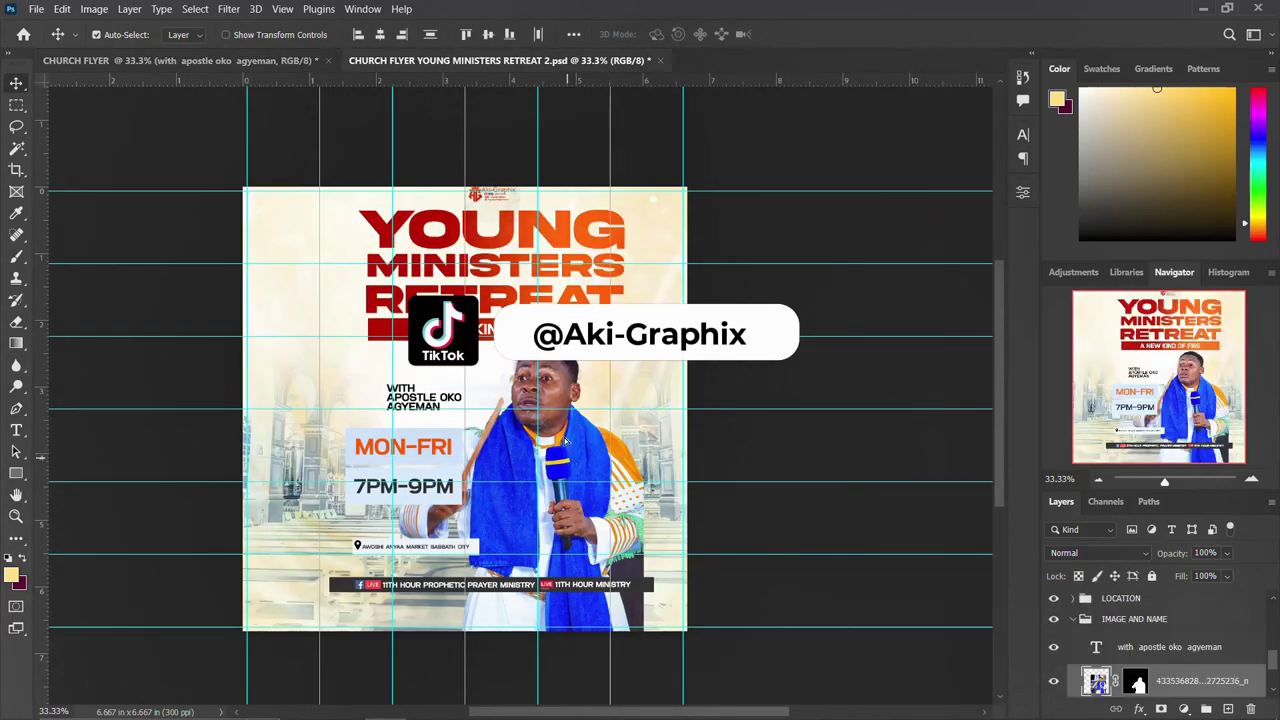
drag(566, 442, 586, 520)
drag(622, 446, 590, 455)
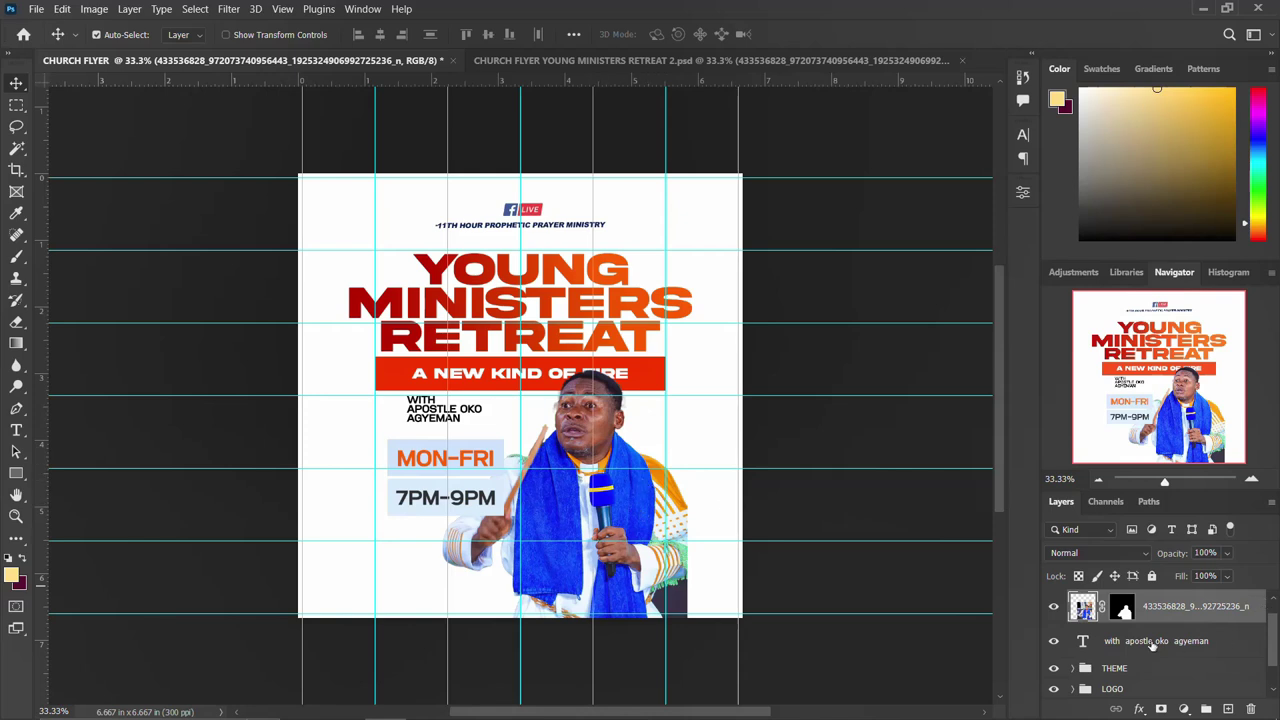
Group the speaker name text and photo layers into a group named NAME & IMAGE.
scroll(1152, 645, up, 1)
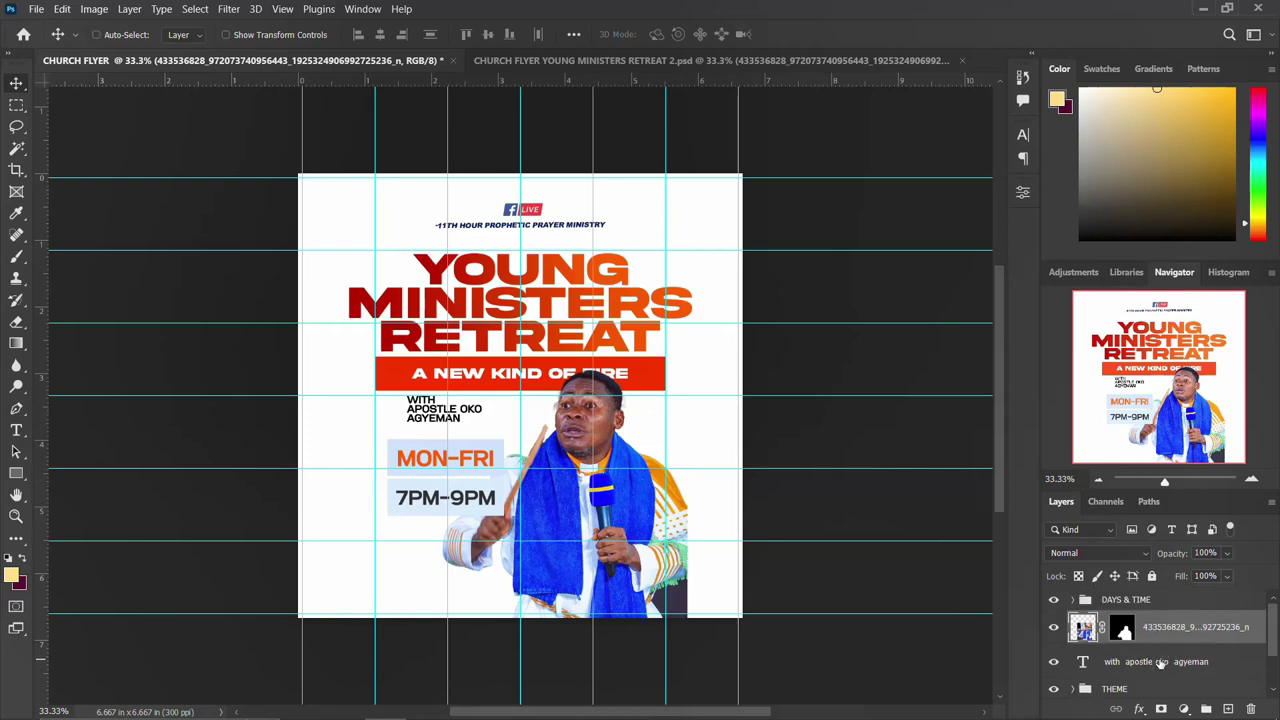
ctrl+click(1160, 662)
key(ctrl+g)
double_click(1116, 621)
text(NAME & IM)
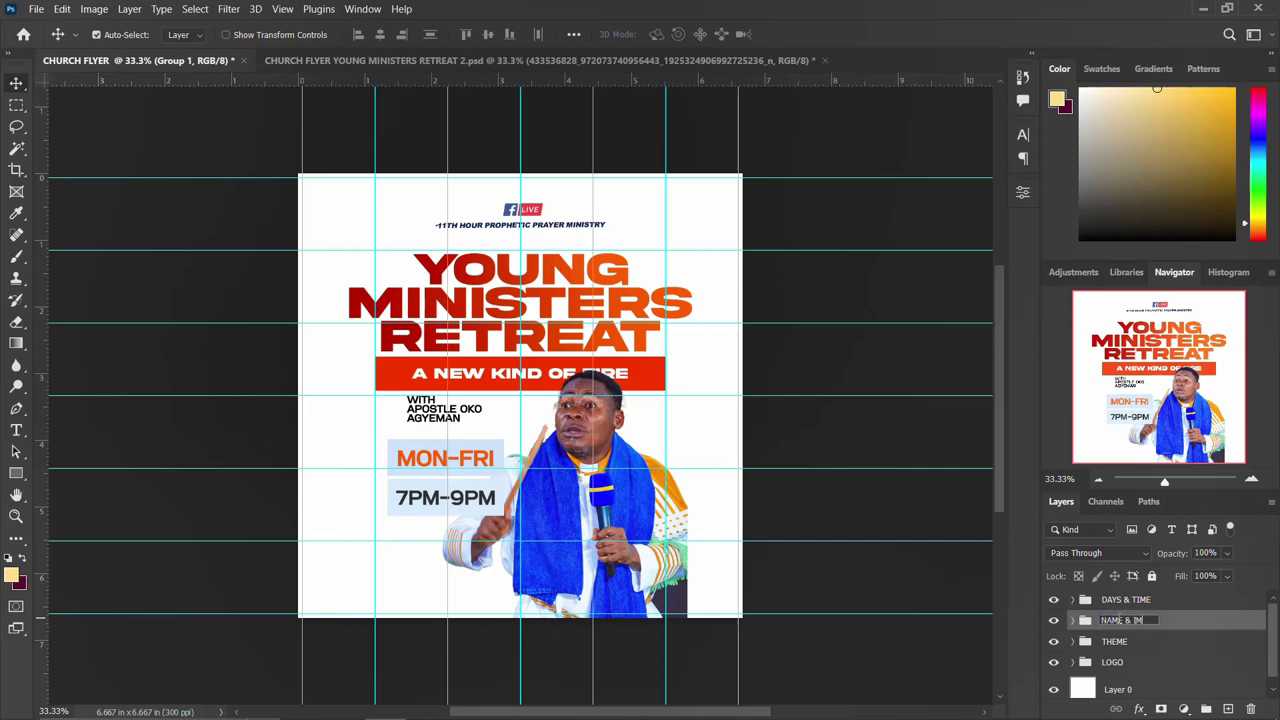
text(AGE)
key(Return)
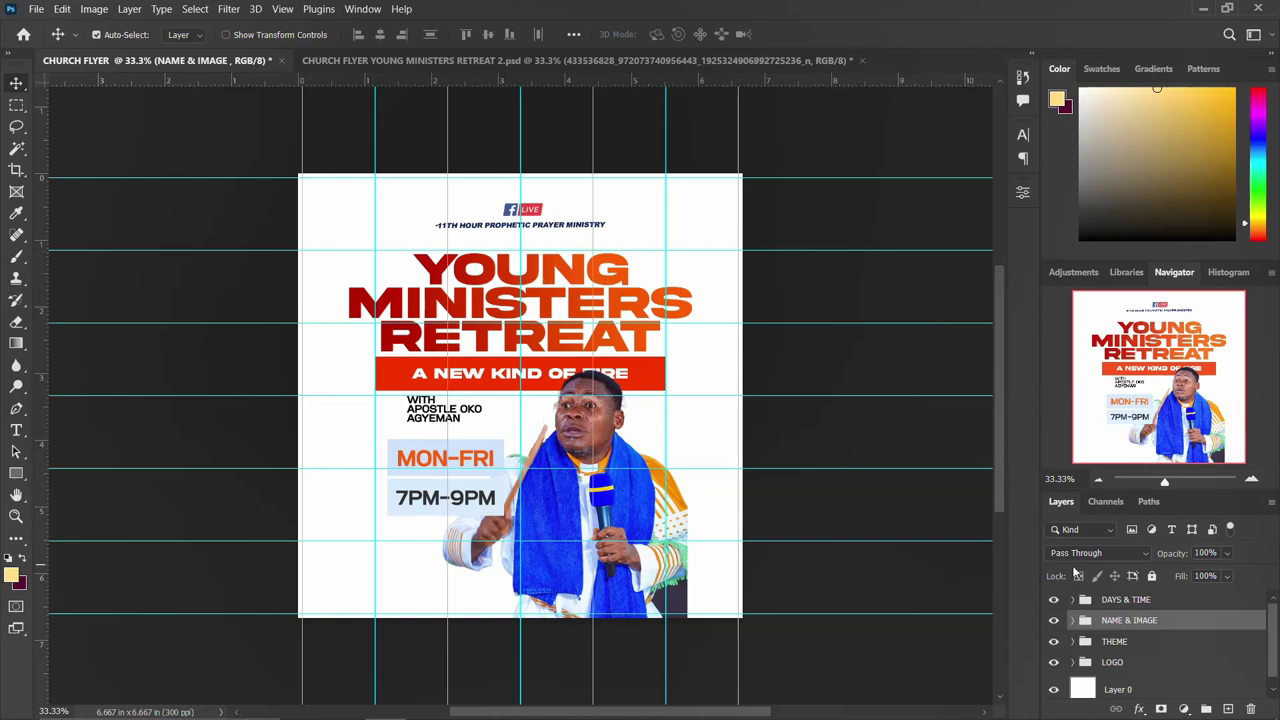
Copy the LOCATION text, pin image and Rectangle 3 layers into the church flyer.
click(1126, 600)
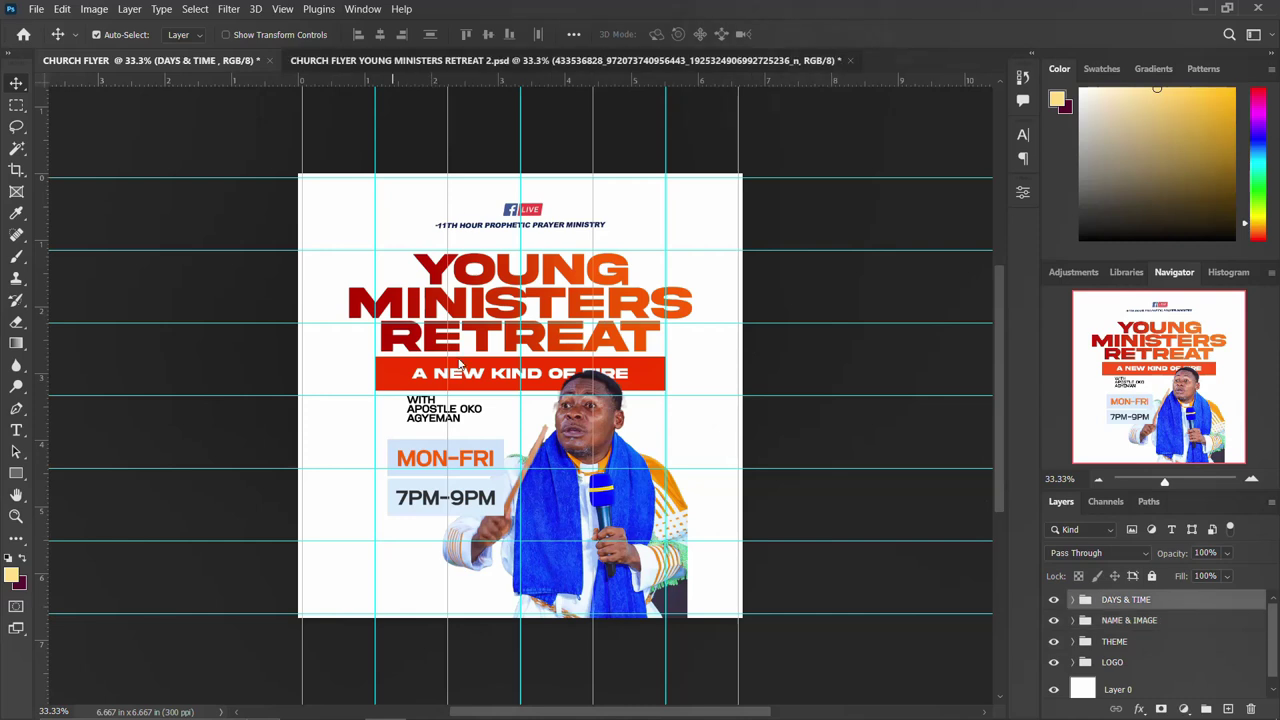
click(420, 61)
click(435, 530)
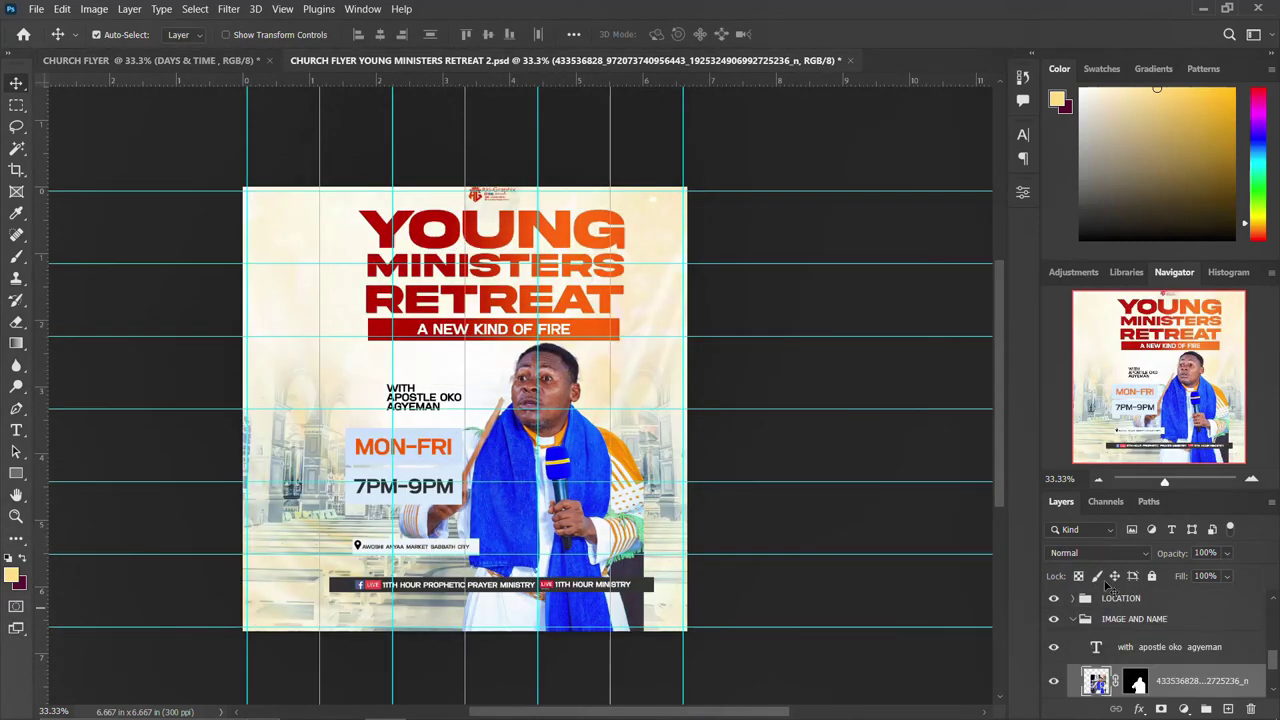
click(1075, 620)
click(1074, 625)
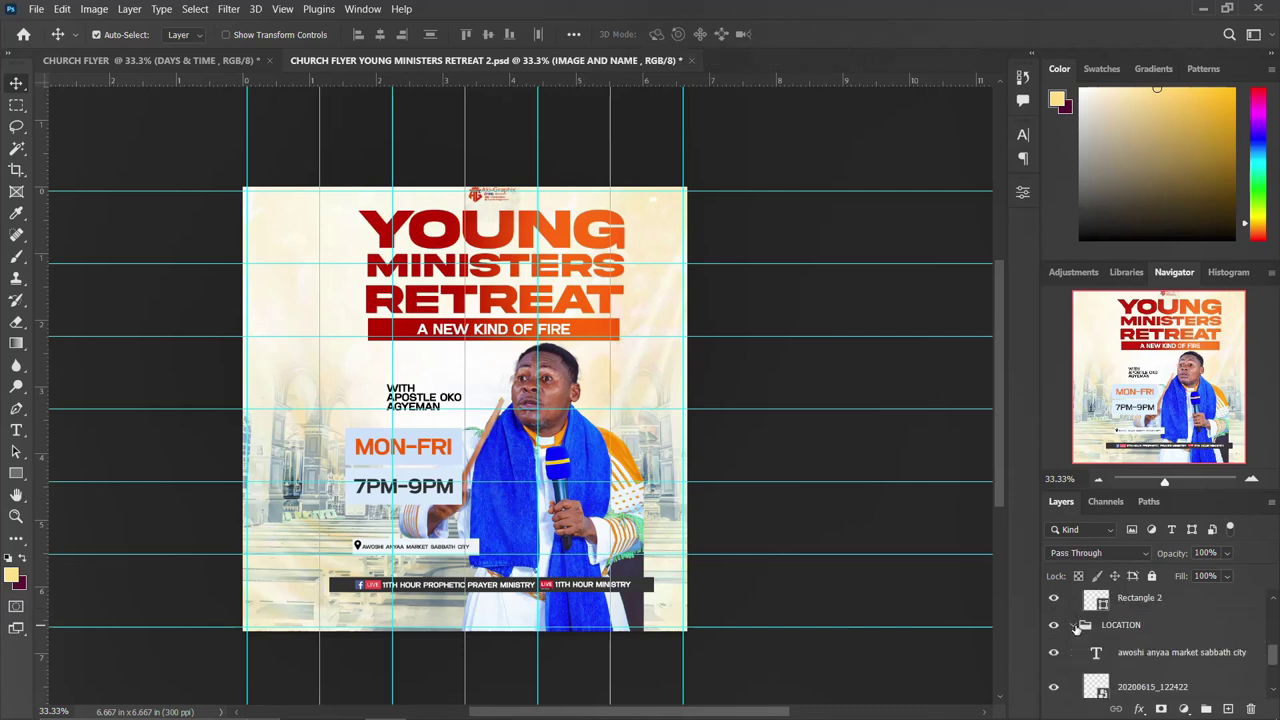
click(1118, 656)
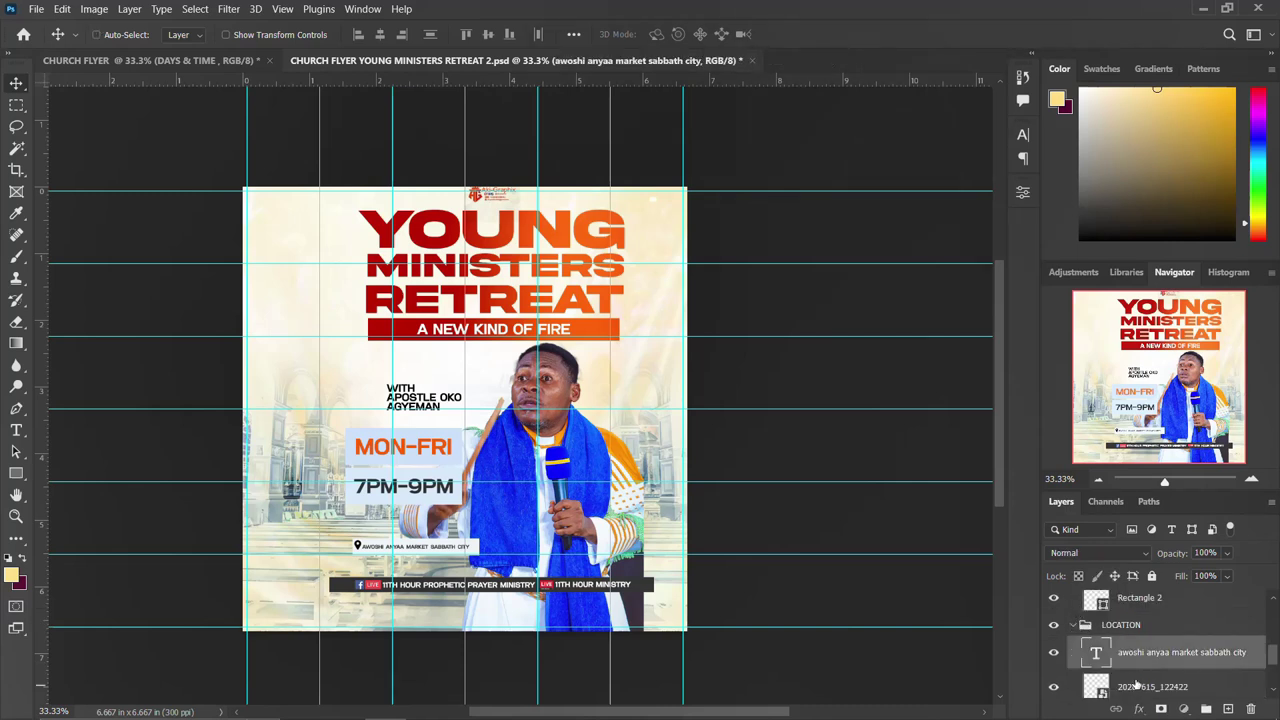
click(1137, 686)
ctrl+click(1136, 655)
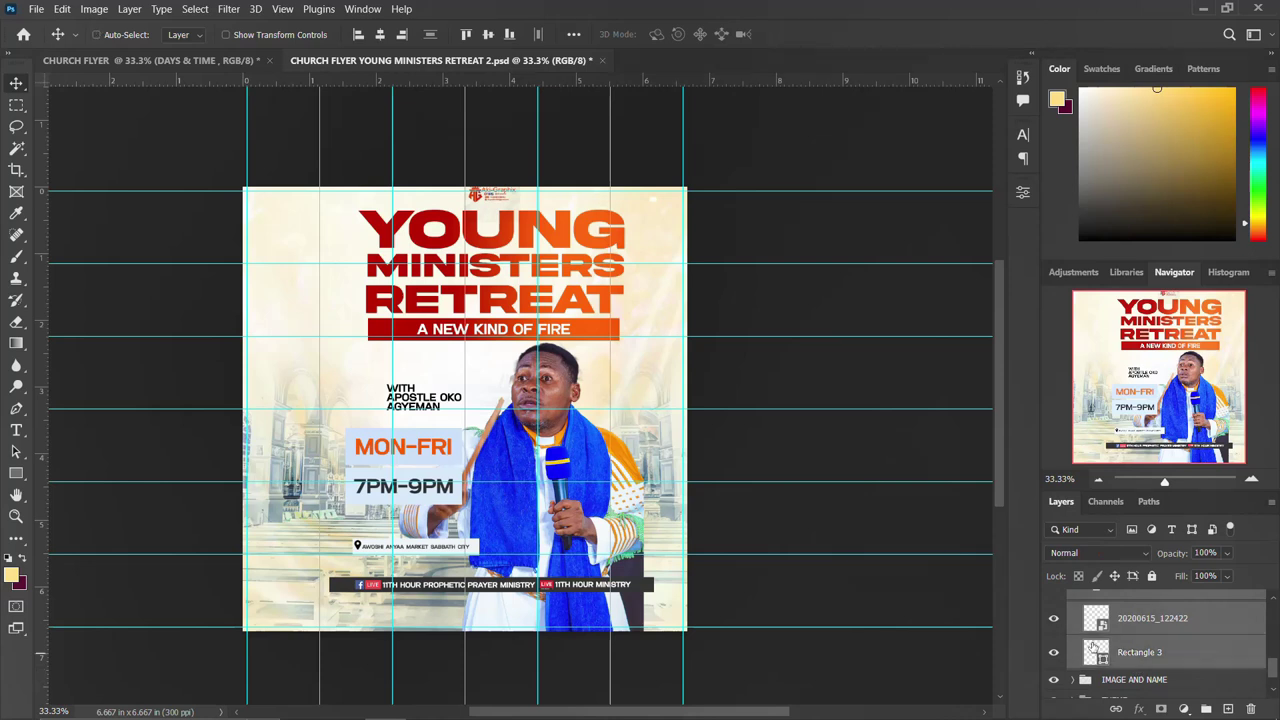
mouse_move(435, 555)
mouse_down()
mouse_move(338, 52)
mouse_move(244, 47)
mouse_move(222, 60)
mouse_move(476, 548)
mouse_move(433, 578)
mouse_up()
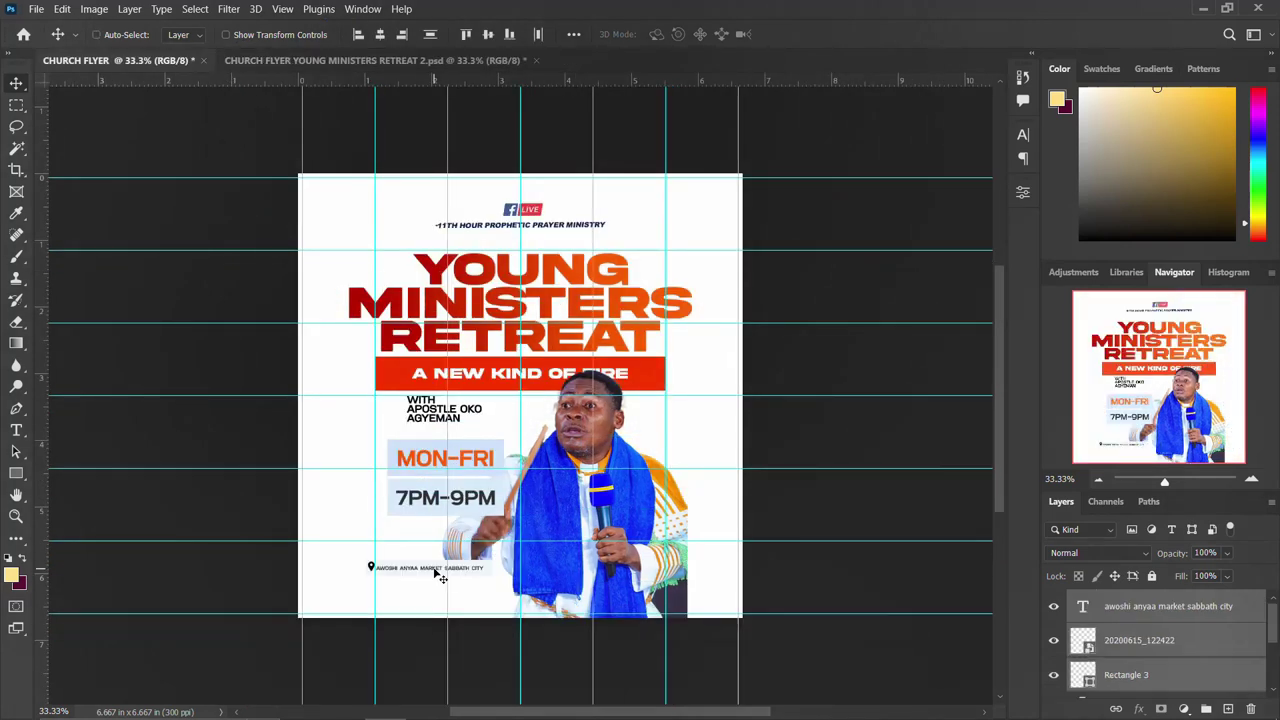
Scale the location pill to about 124% and shift it left onto the guide.
key(ctrl+t)
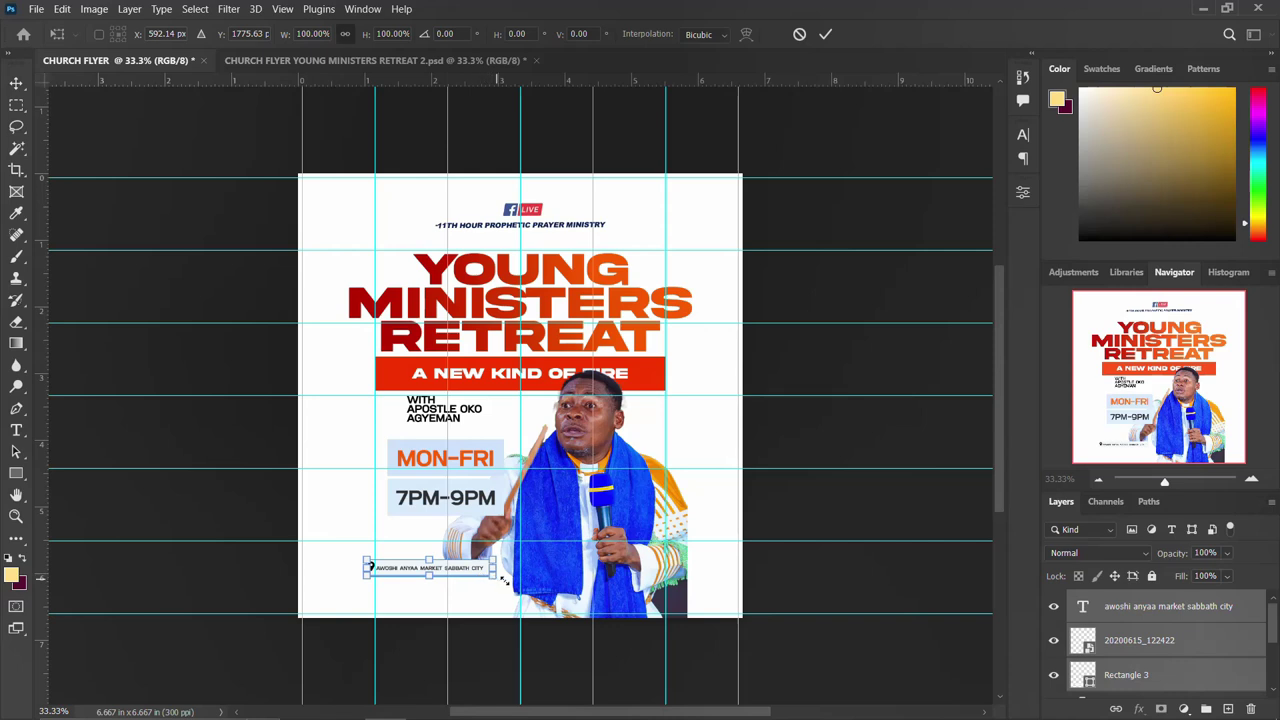
mouse_move(503, 580)
mouse_down()
mouse_move(512, 567)
mouse_move(538, 575)
mouse_move(512, 567)
mouse_up()
key(Return)
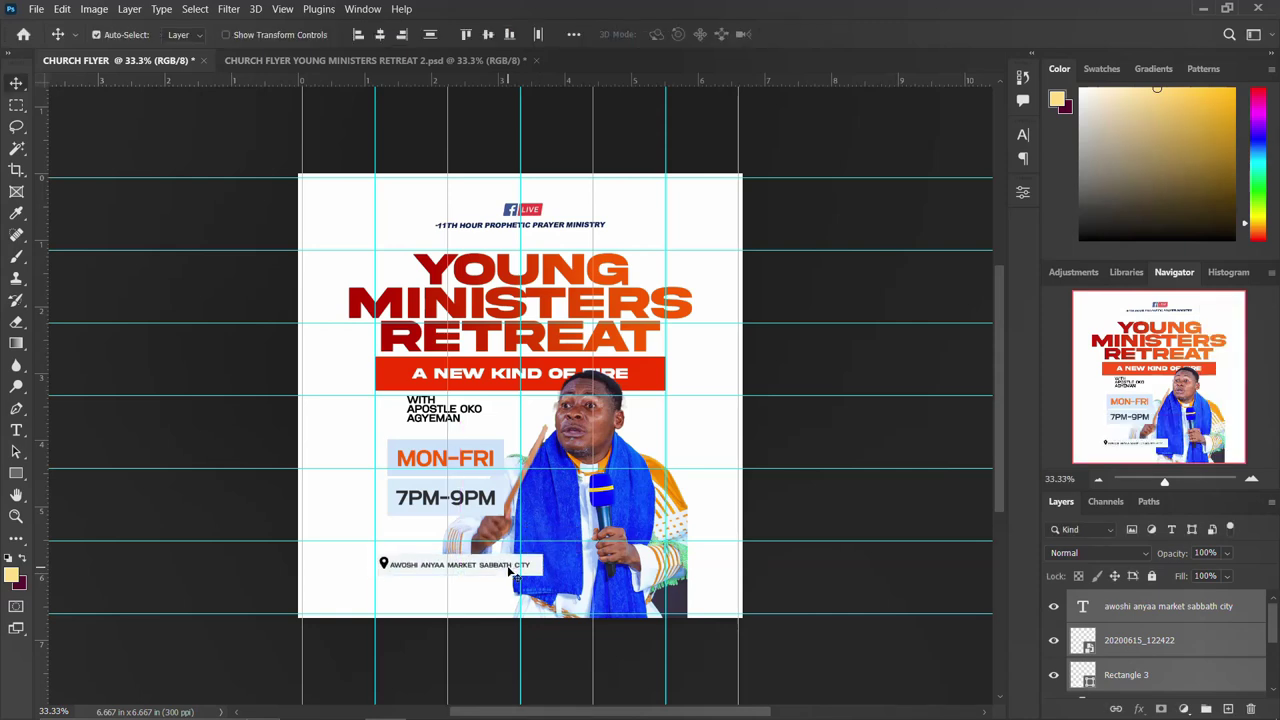
drag(511, 567, 490, 570)
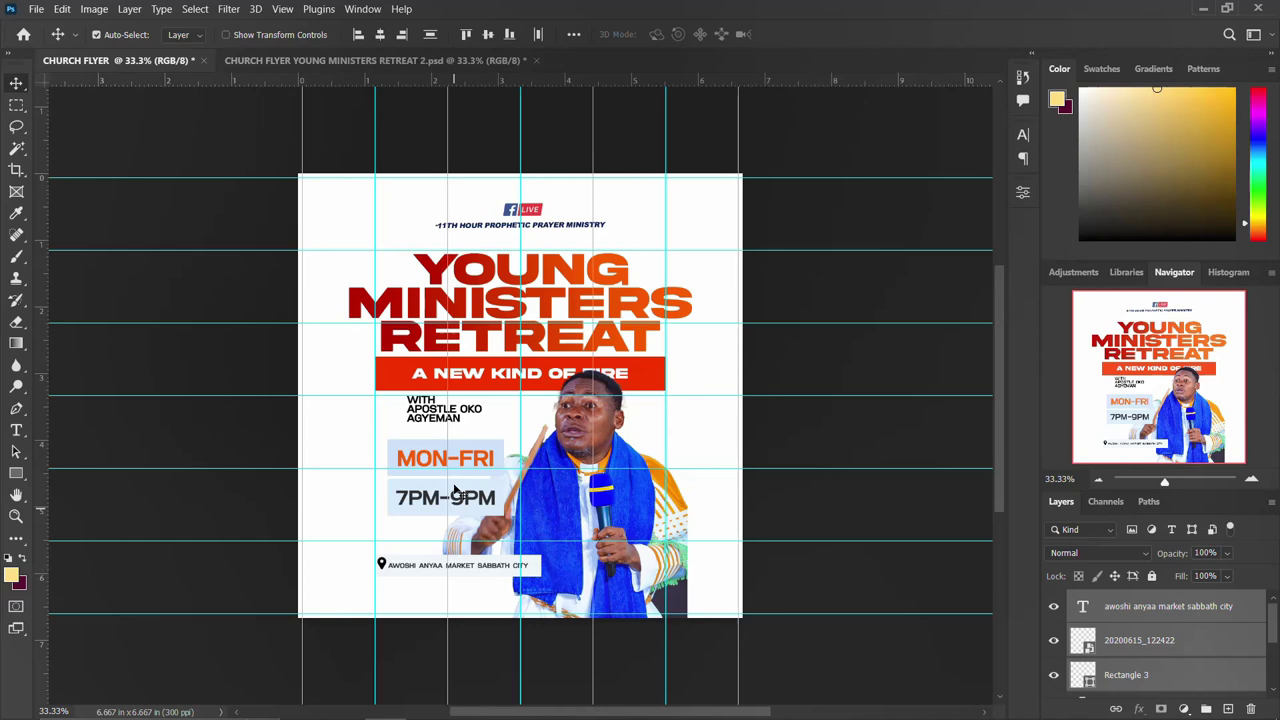
click(481, 468)
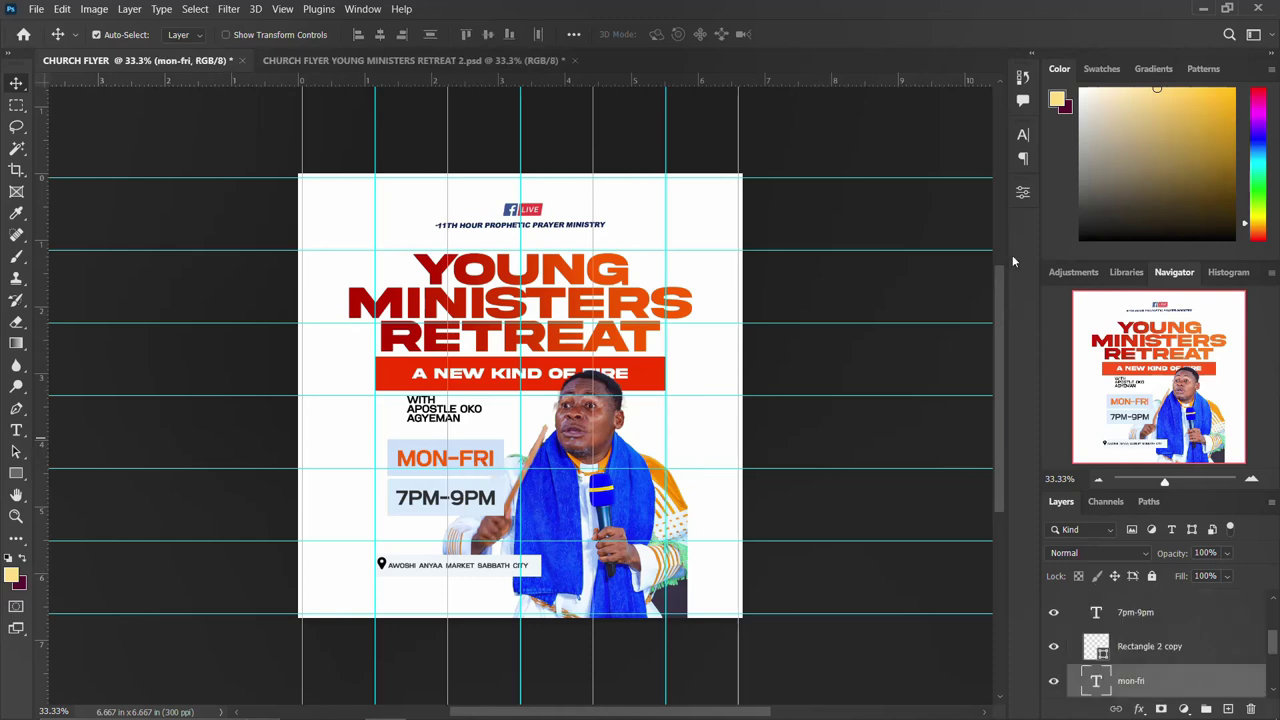
click(1023, 136)
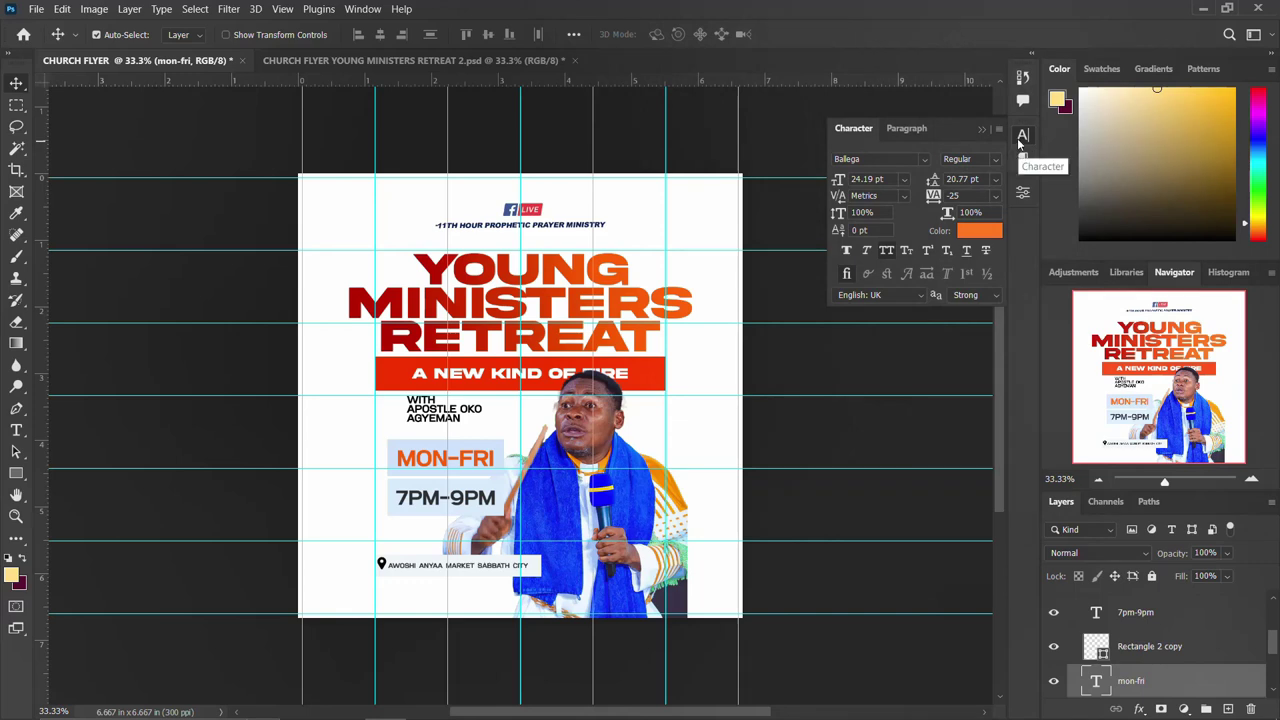
Check the 7PM-9PM text's font settings in the Character panel.
click(1022, 137)
click(432, 510)
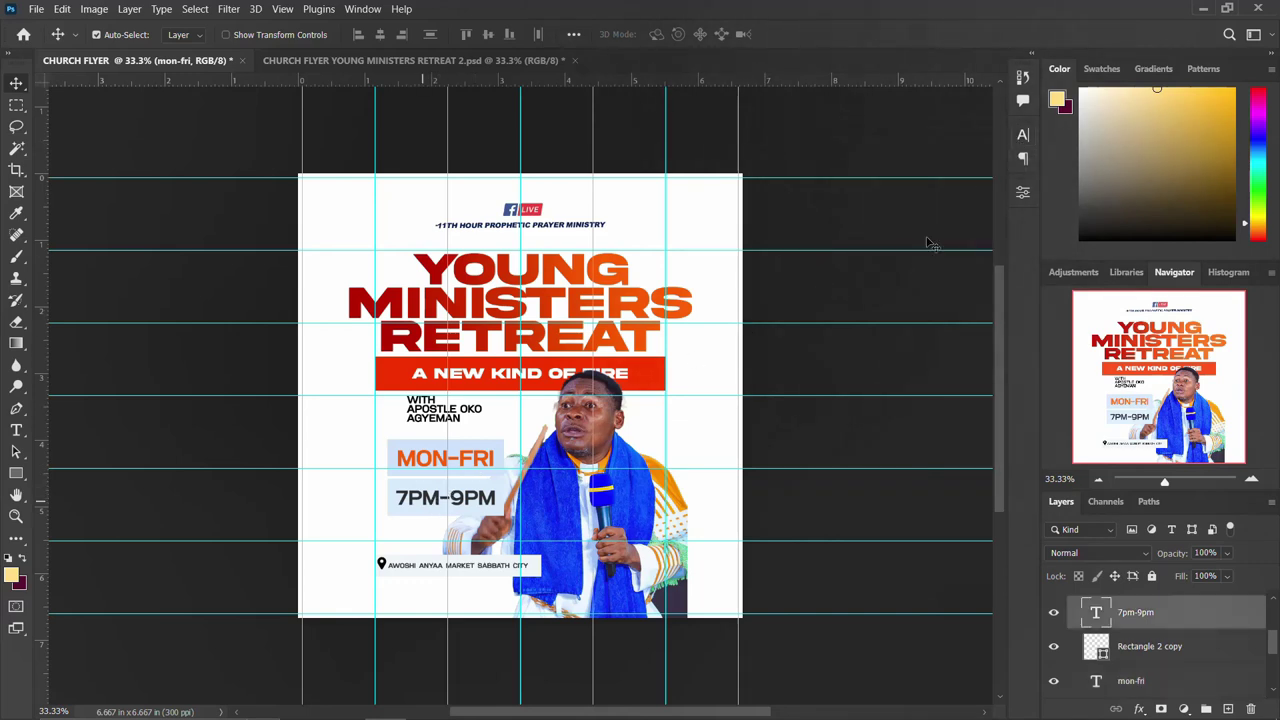
click(1022, 135)
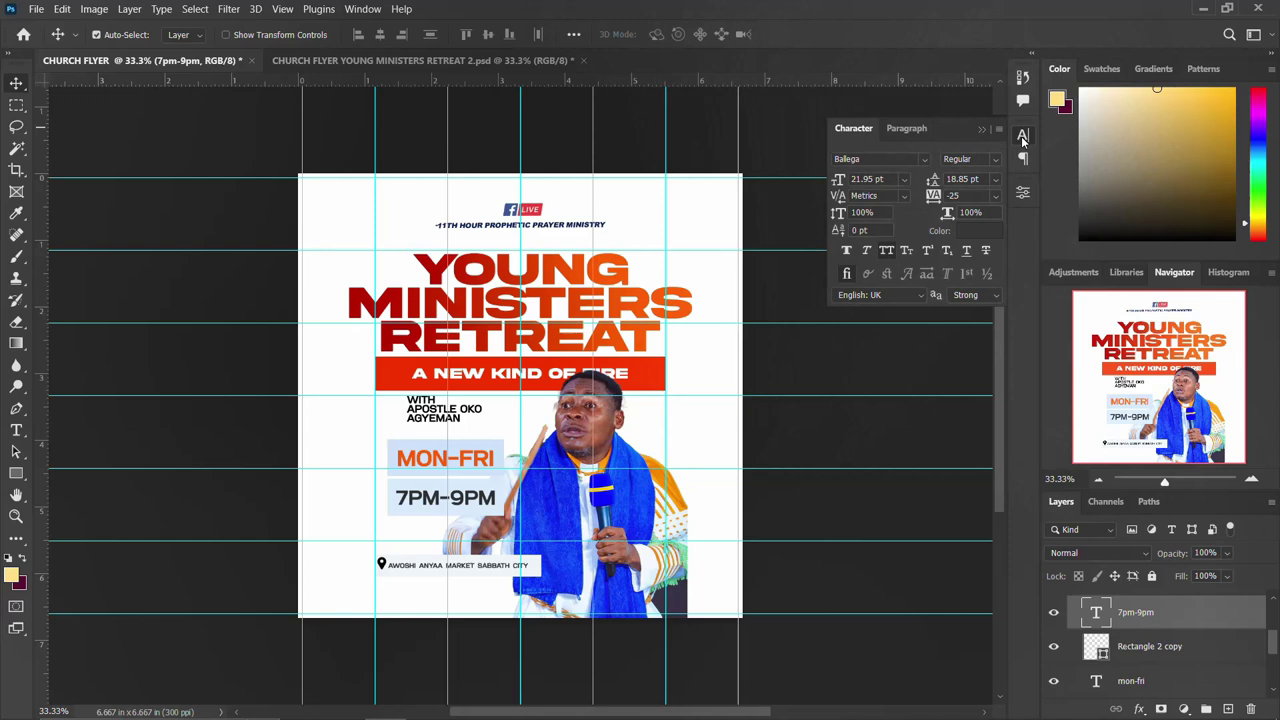
click(1023, 135)
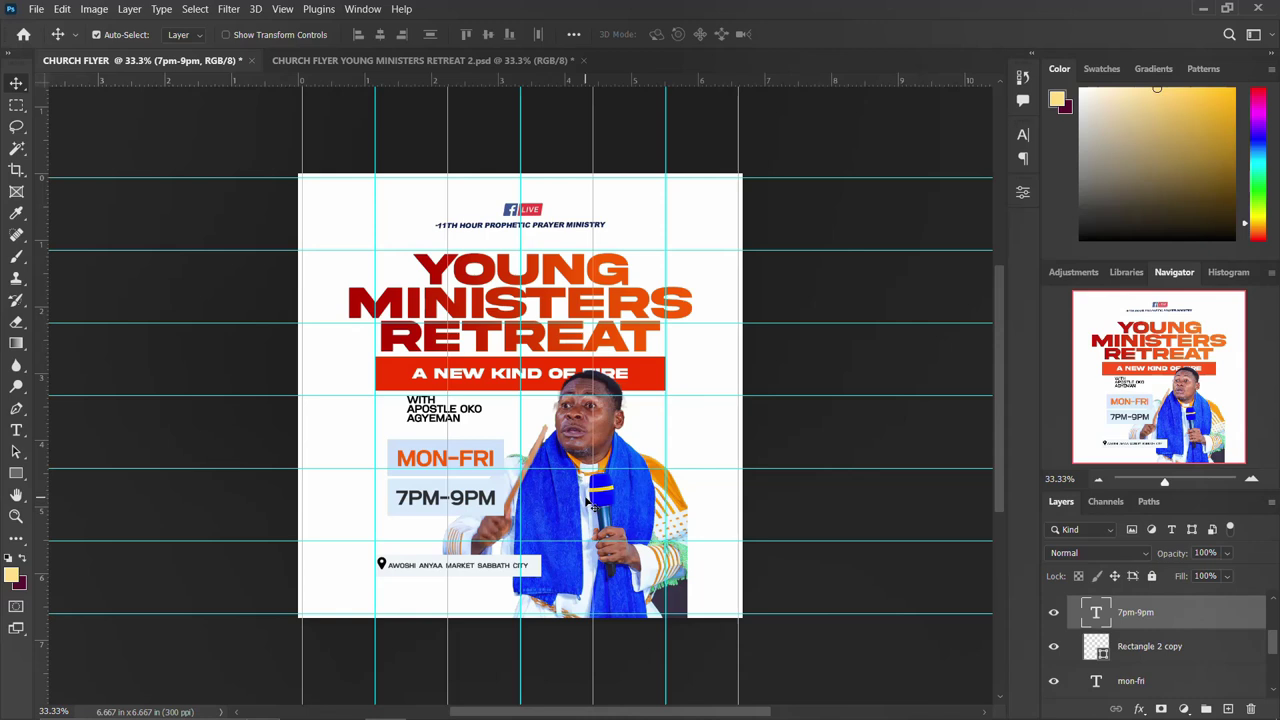
Read Rectangle 2's fill hex as d1e6ff without changing it, then select the other box layers.
click(505, 459)
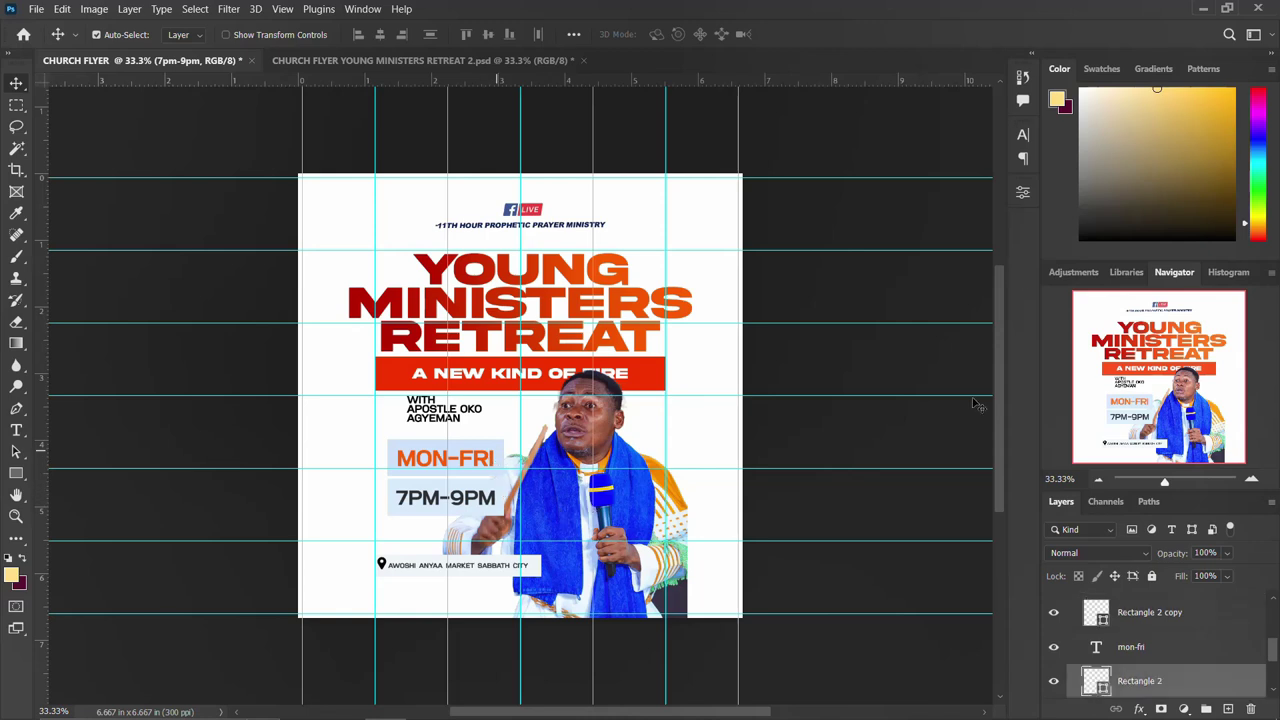
click(1022, 191)
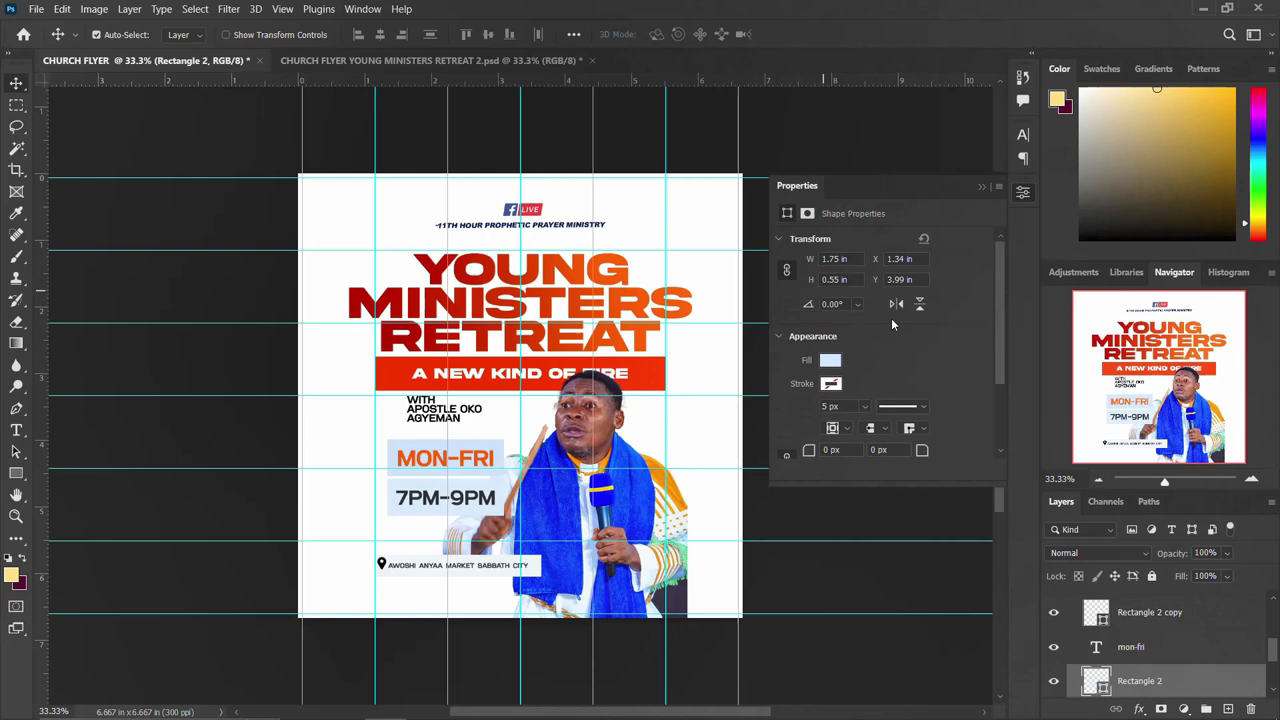
click(829, 361)
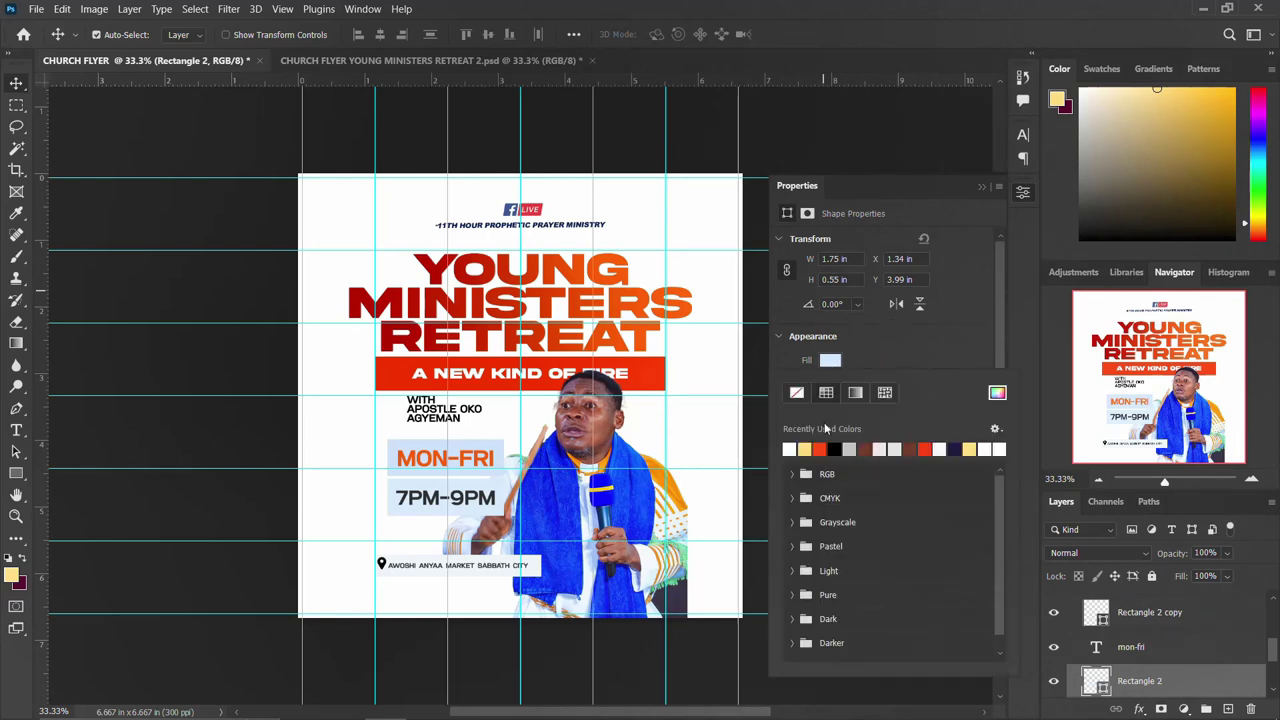
click(998, 393)
drag(1076, 521, 1030, 524)
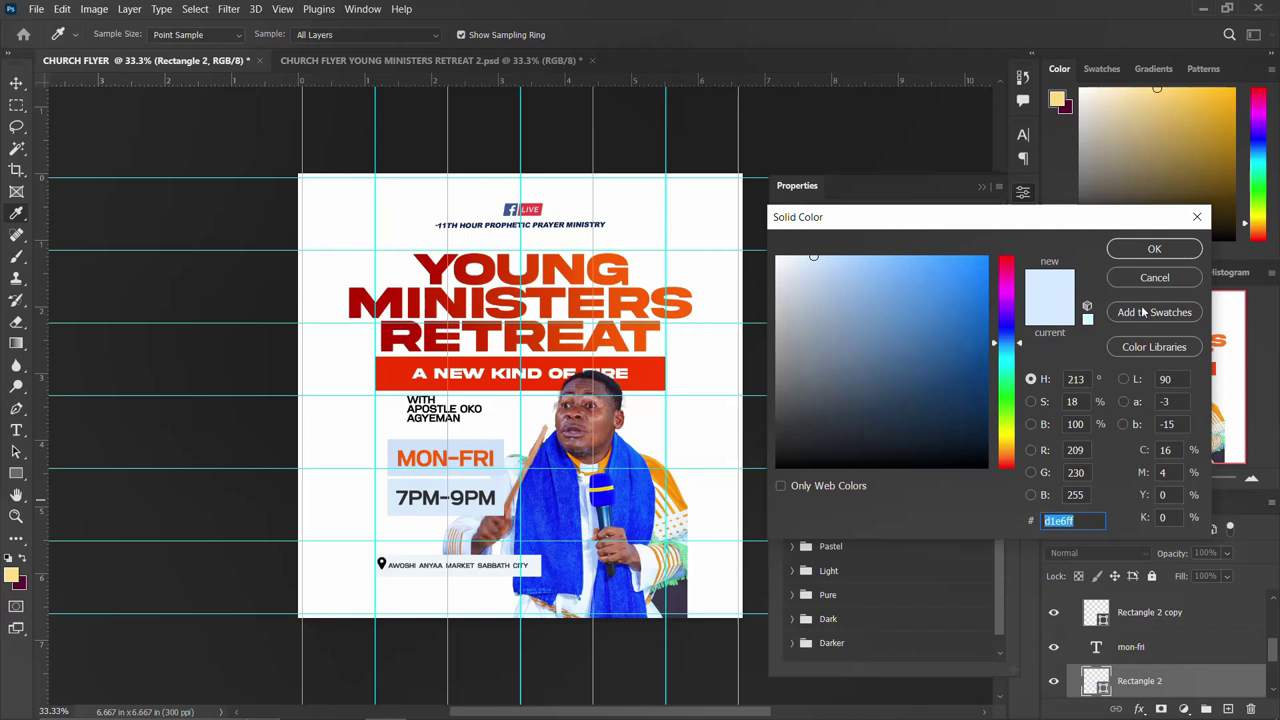
click(1154, 278)
click(503, 492)
click(540, 575)
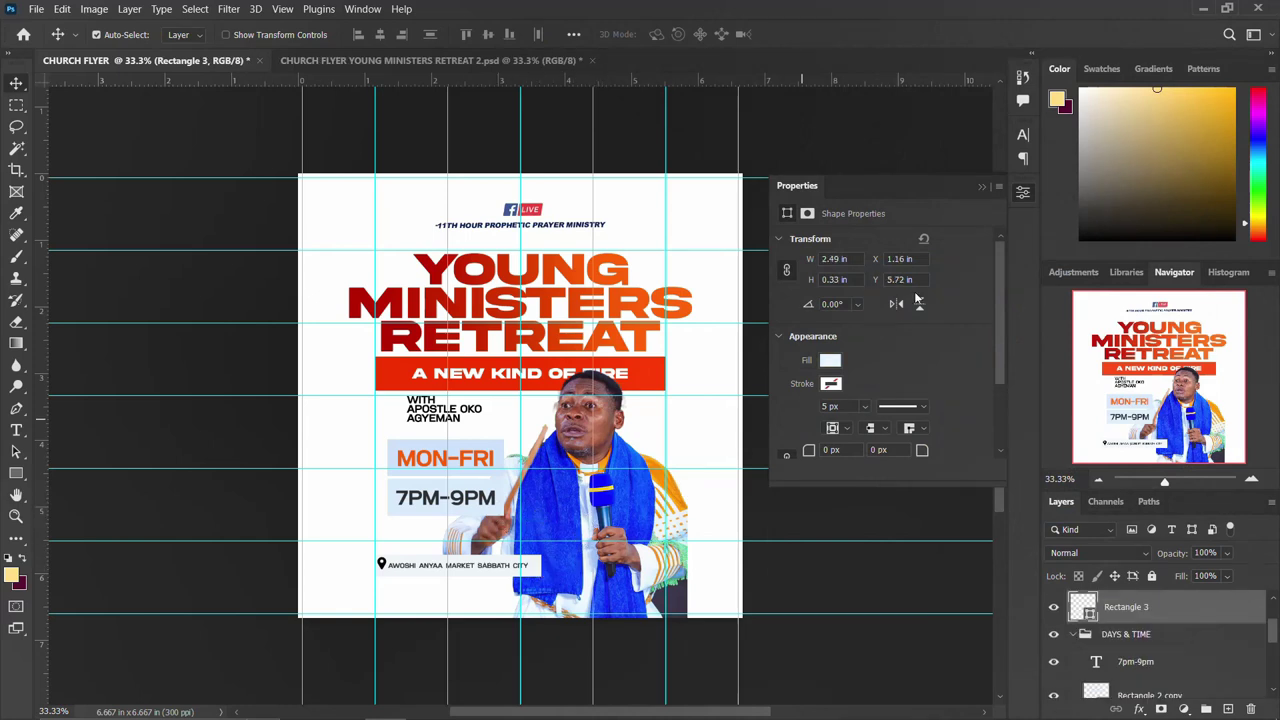
Group the venue pill's text, image and rectangle layers into a group named VENUE.
click(1022, 194)
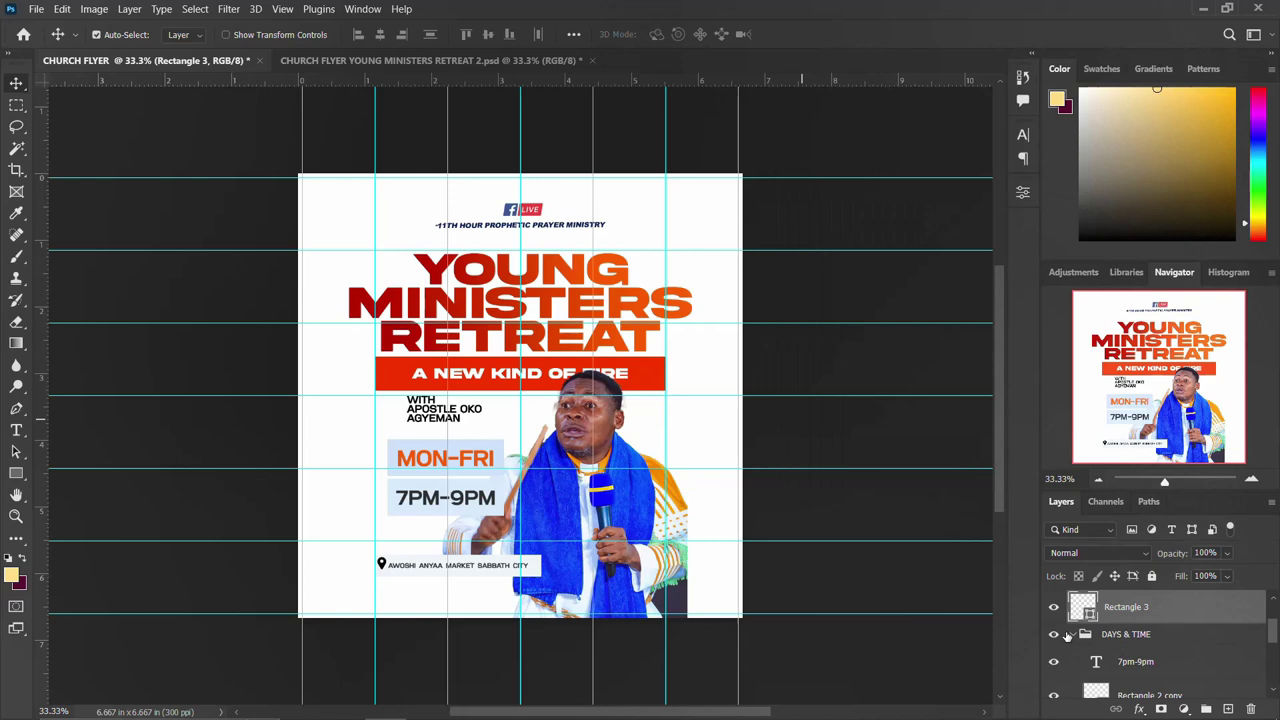
scroll(1088, 636, up, 2)
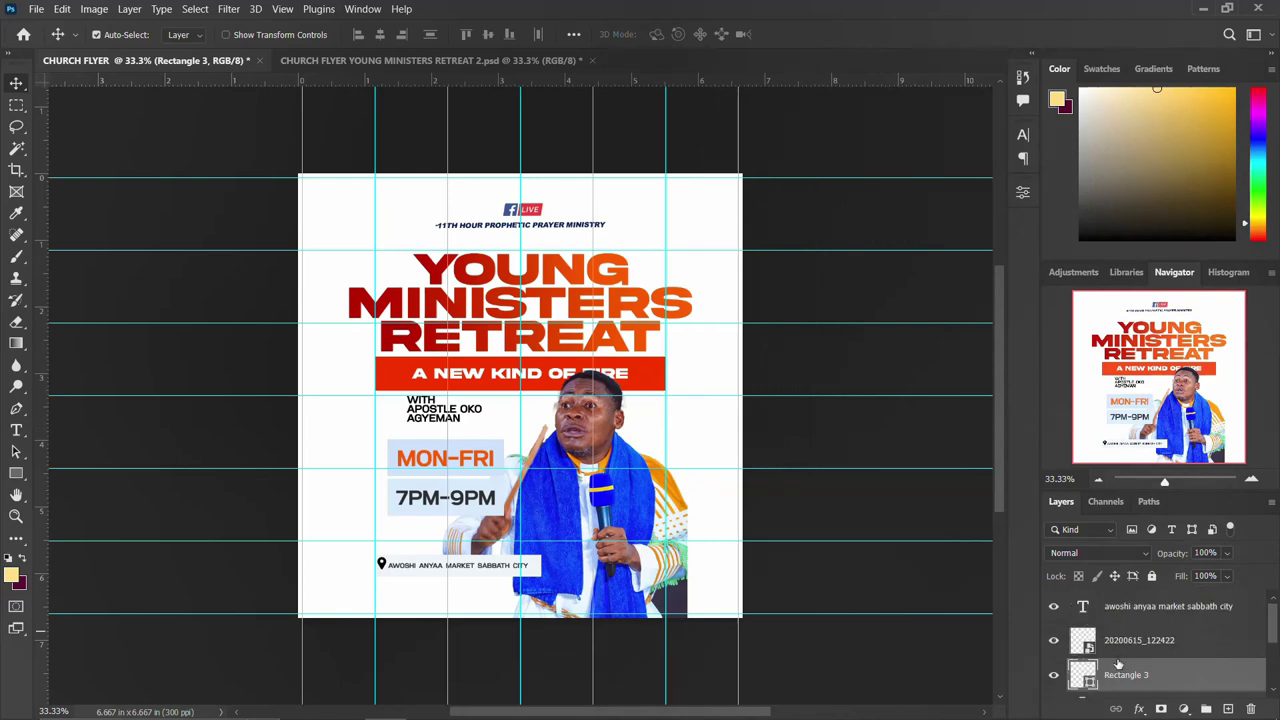
shift+click(1119, 612)
key(ctrl+g)
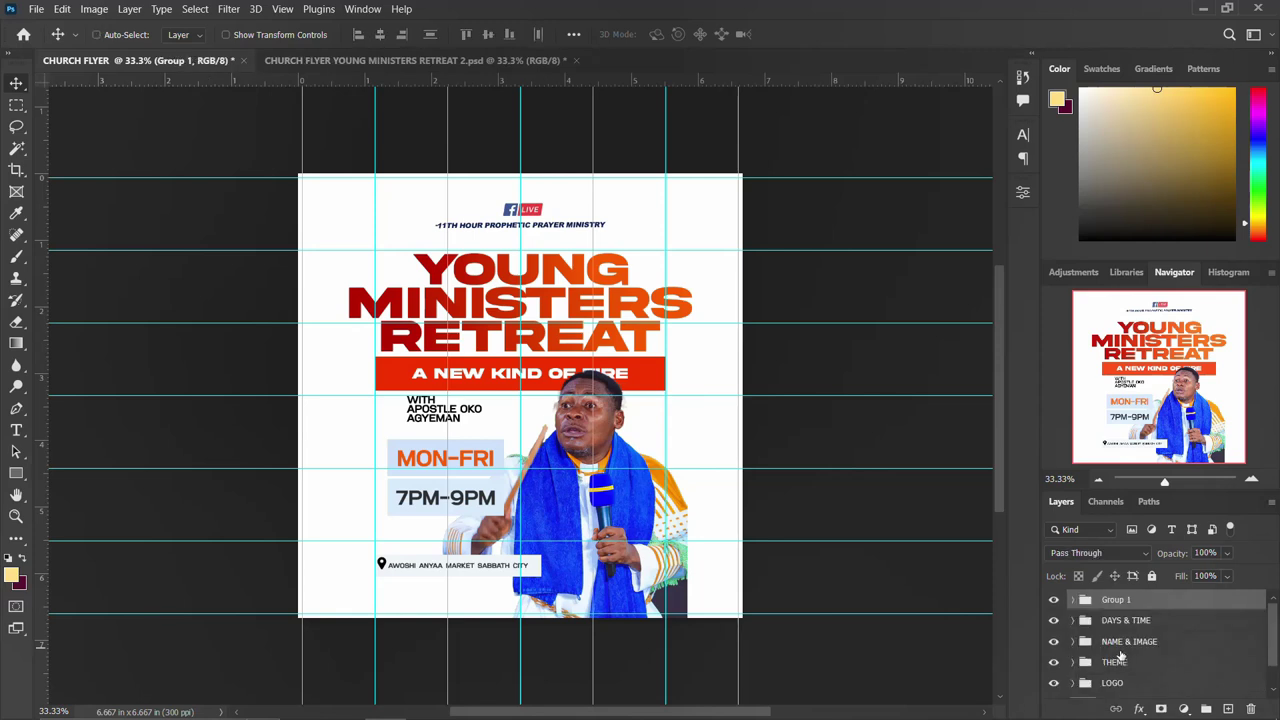
double_click(1111, 603)
text(VE)
key(Return)
click(1055, 599)
click(1055, 599)
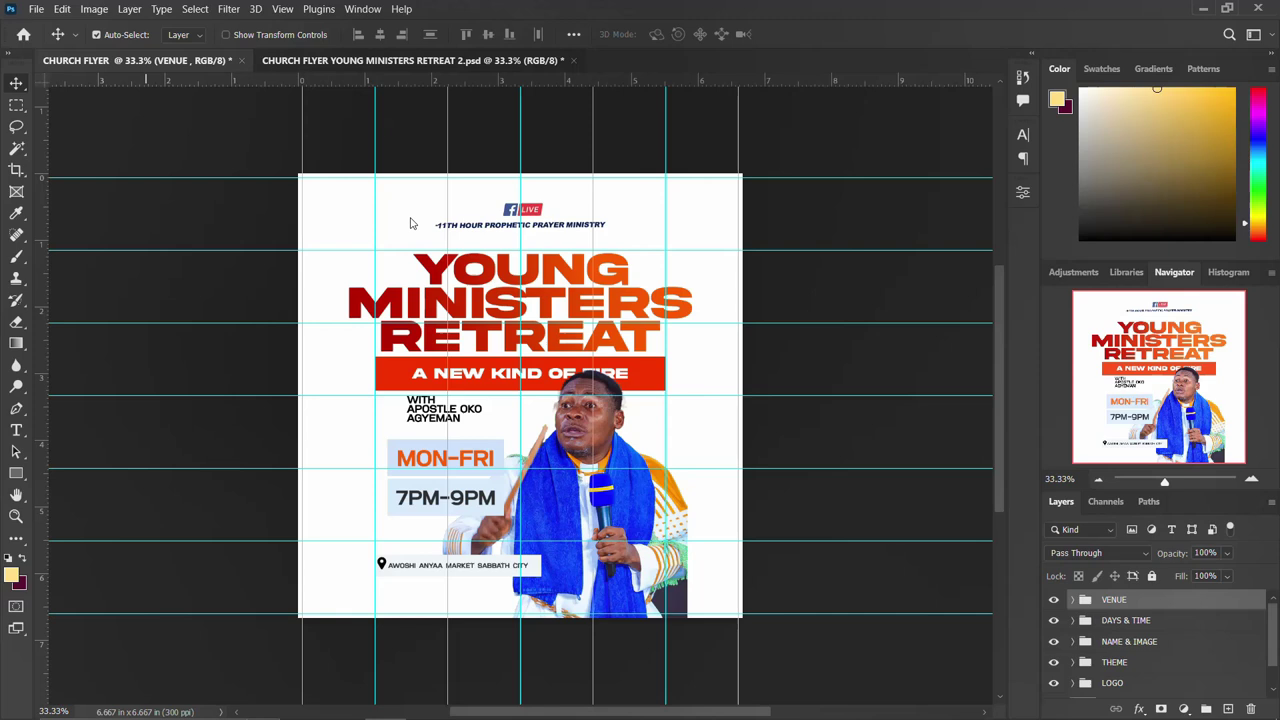
In the second flyer, expand the LIVE group and check its live banner.
click(368, 60)
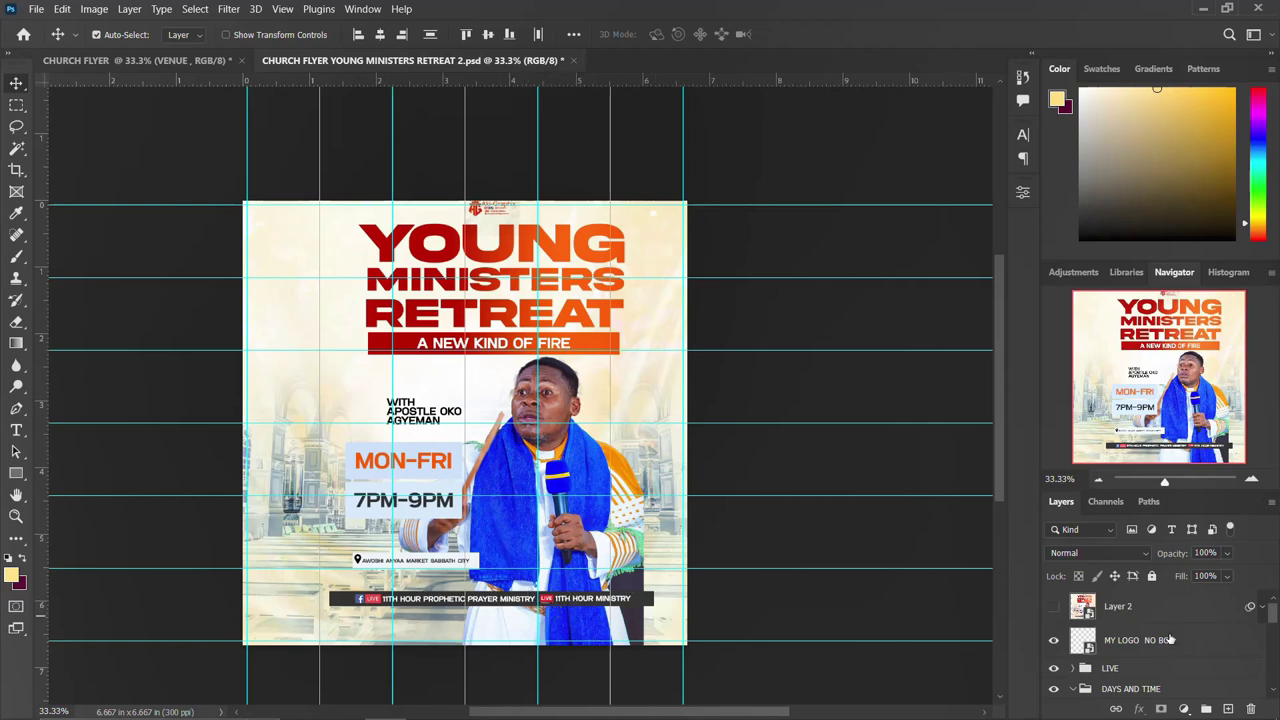
click(1076, 668)
click(1053, 668)
click(1053, 668)
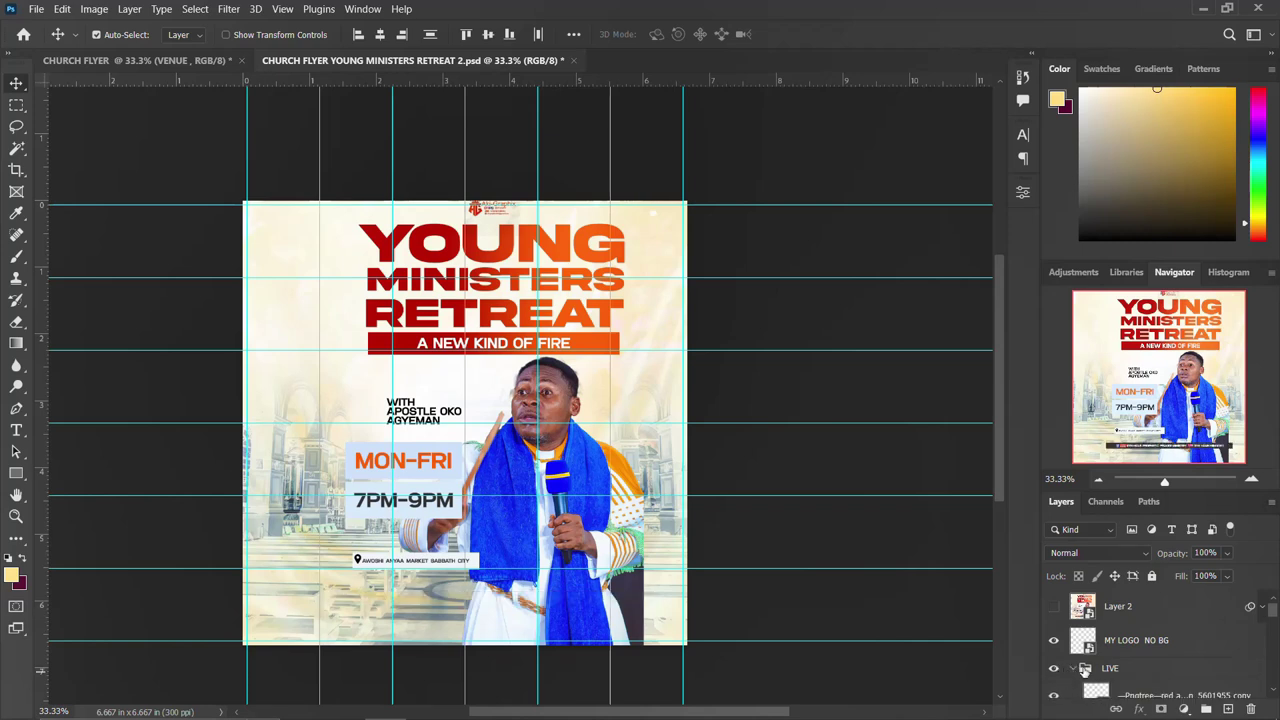
scroll(1131, 668, down, 1)
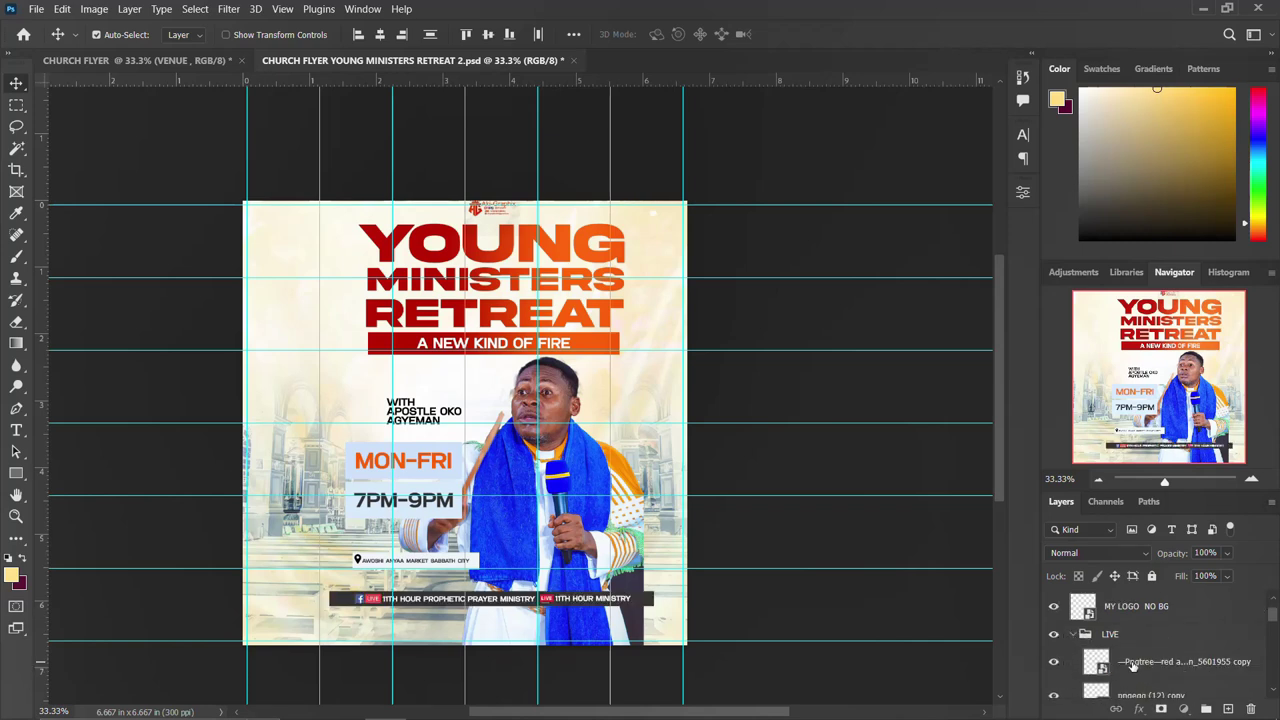
Select the LIVE group's four layers and drag them into CHURCH FLYER for resizing.
click(1134, 664)
scroll(1136, 668, down, 1)
shift+click(1136, 664)
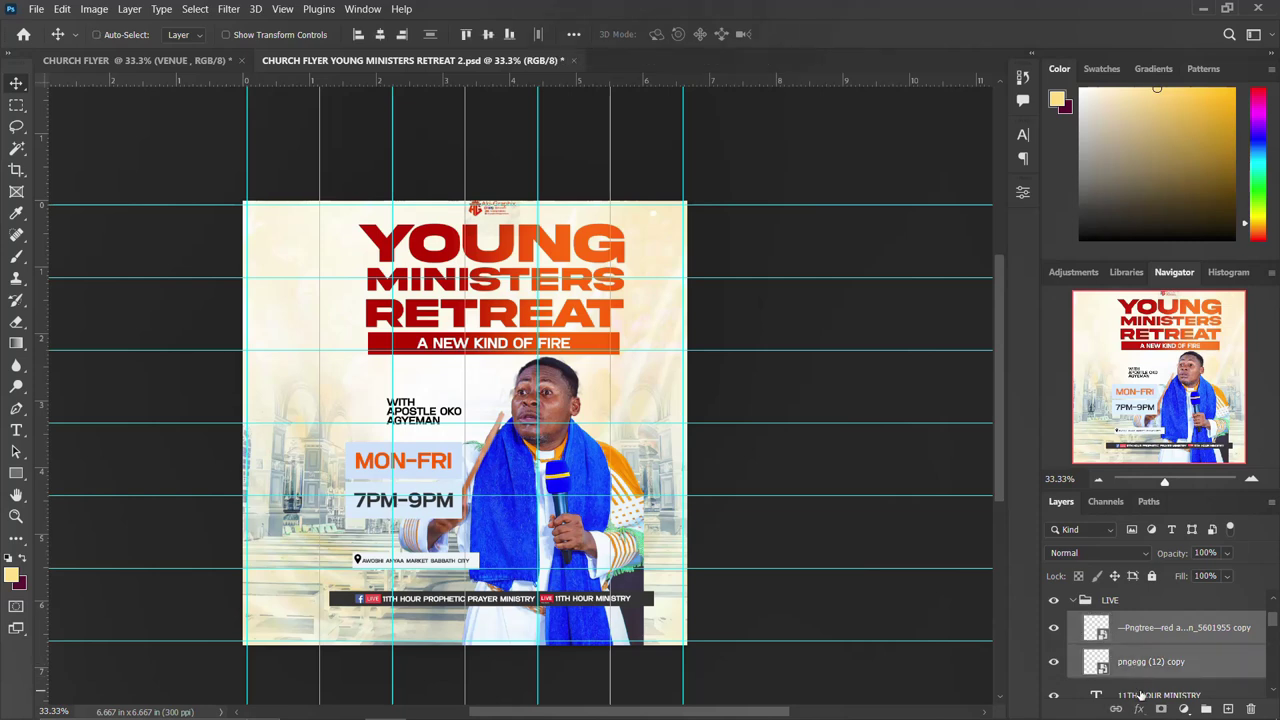
shift+click(1140, 693)
scroll(1141, 680, down, 1)
scroll(1148, 681, down, 2)
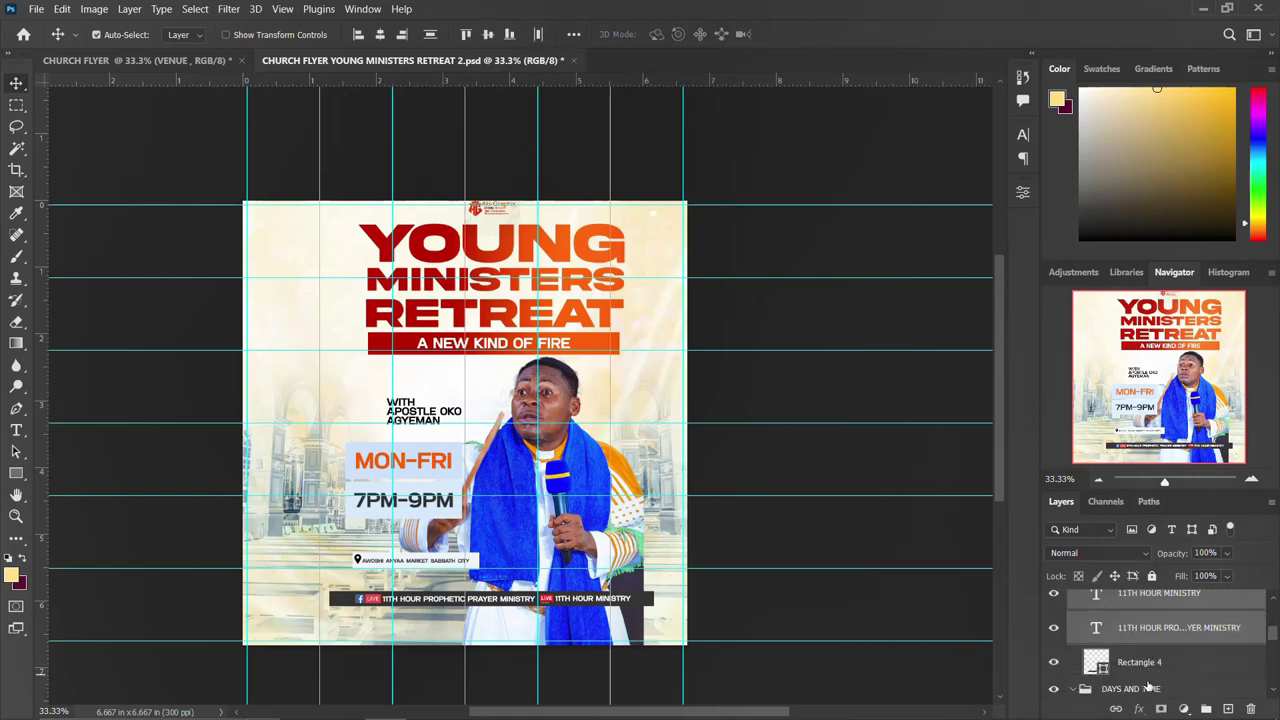
ctrl+click(1150, 628)
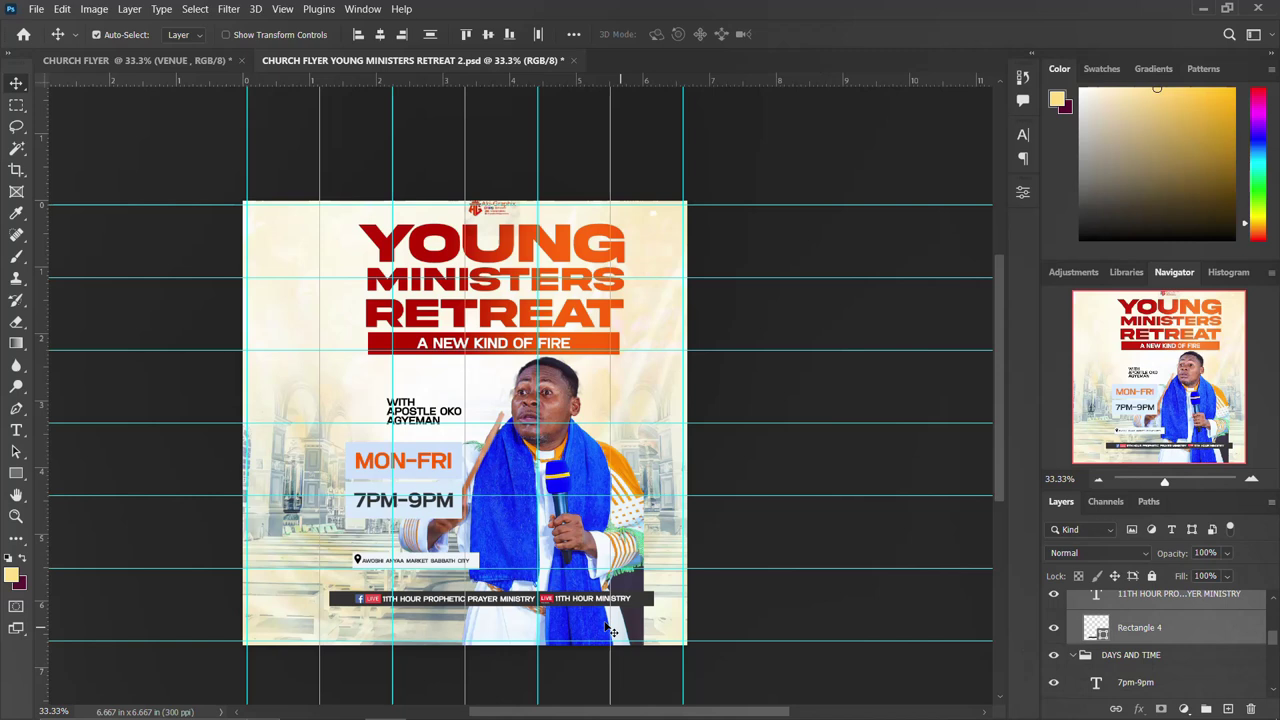
drag(523, 606, 568, 600)
key(ctrl+t)
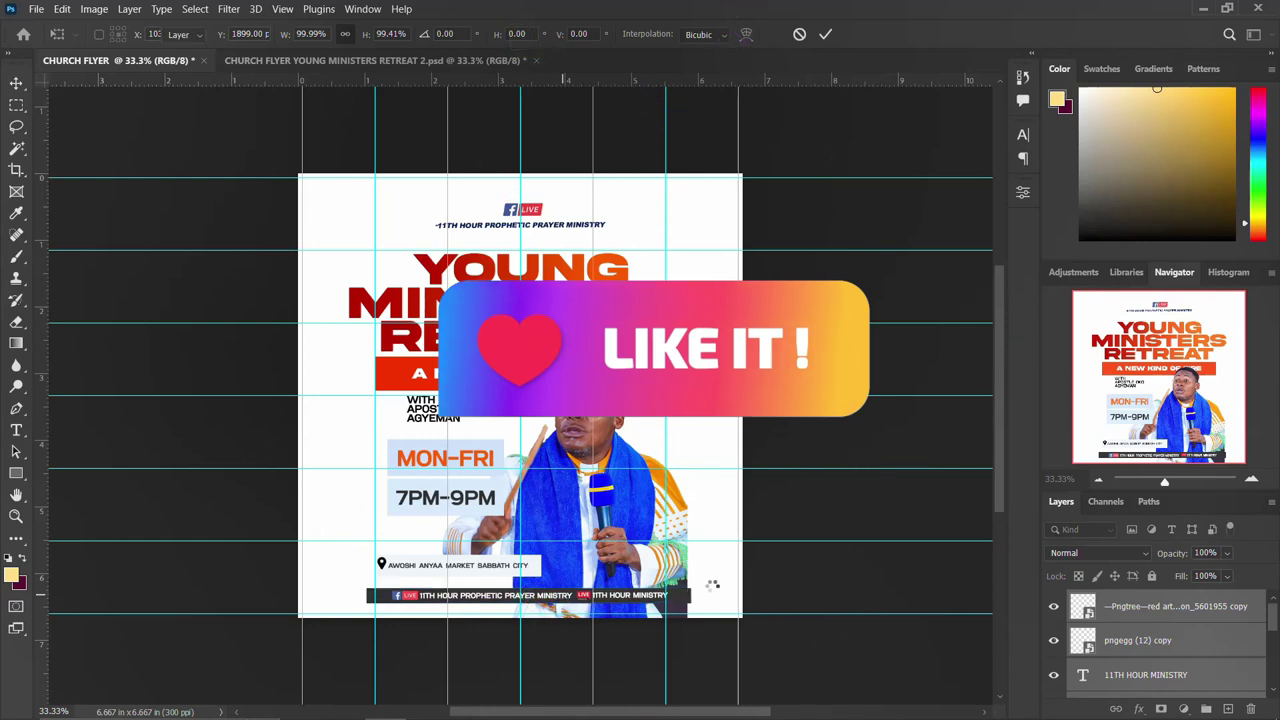
Commit the ministry bar's size and group its layers as LIVE LOCATION.
key(Return)
key(ctrl+g)
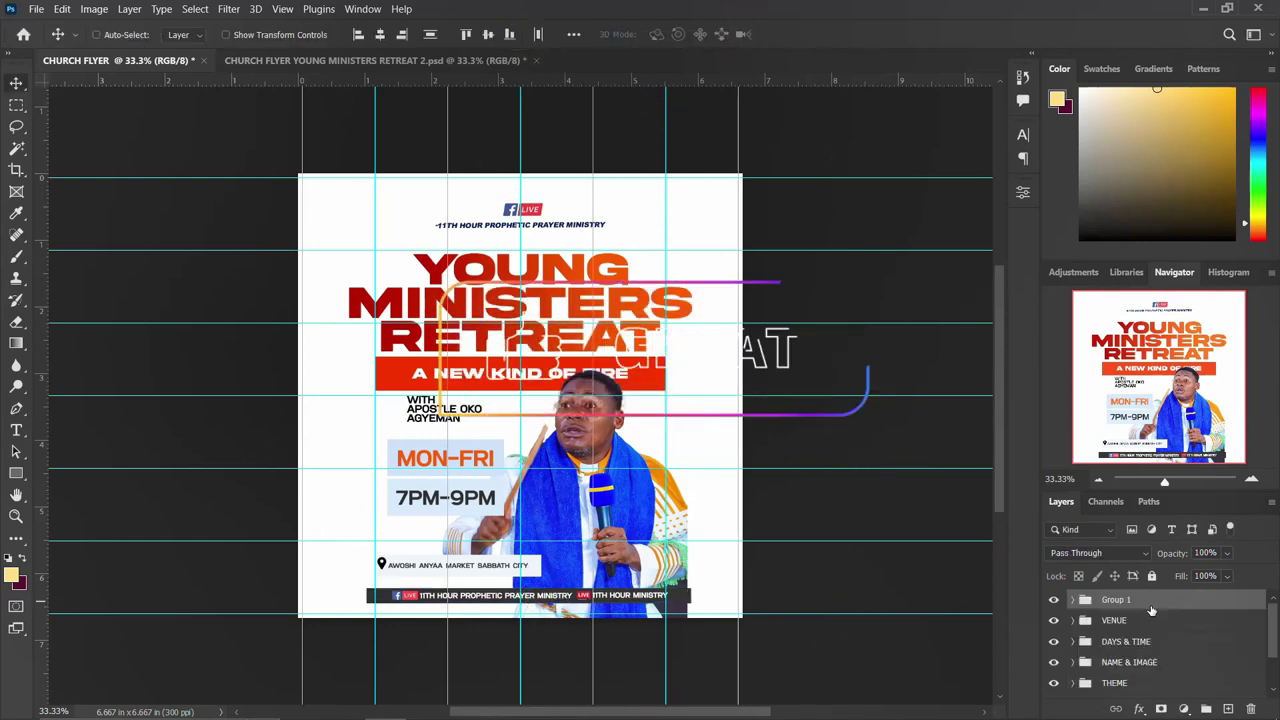
double_click(1116, 600)
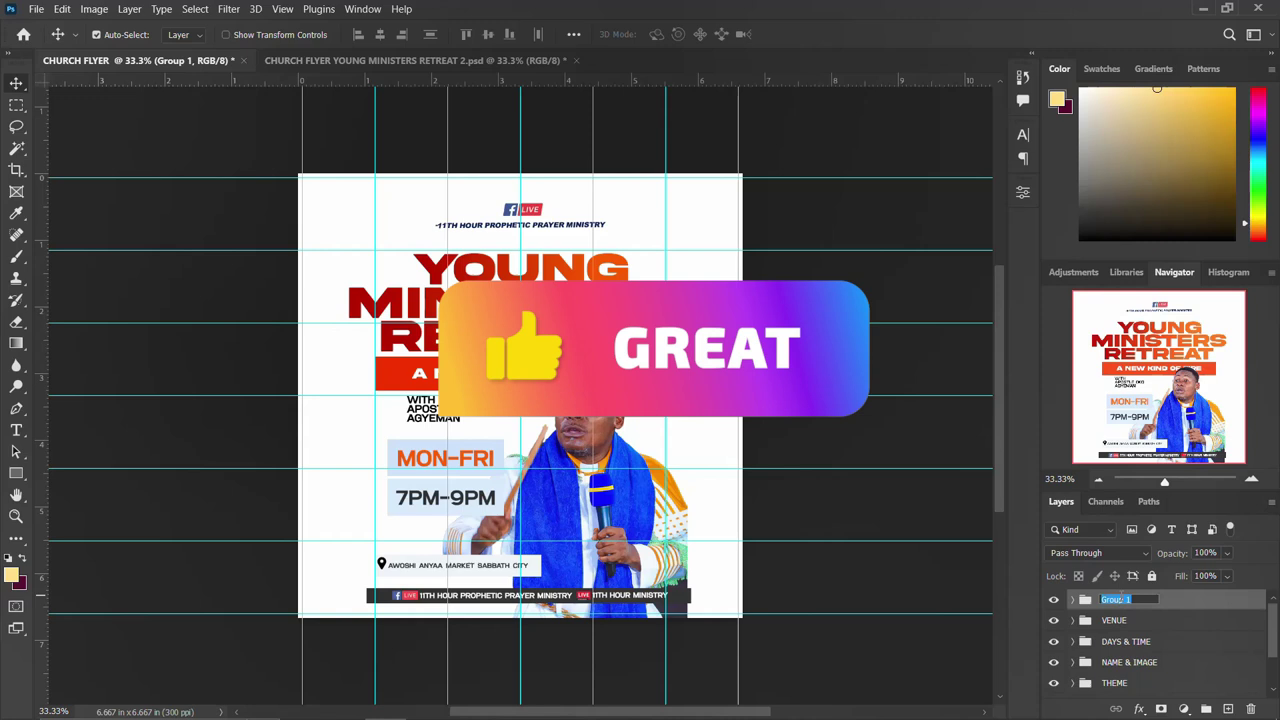
text(LIVE LOCATION)
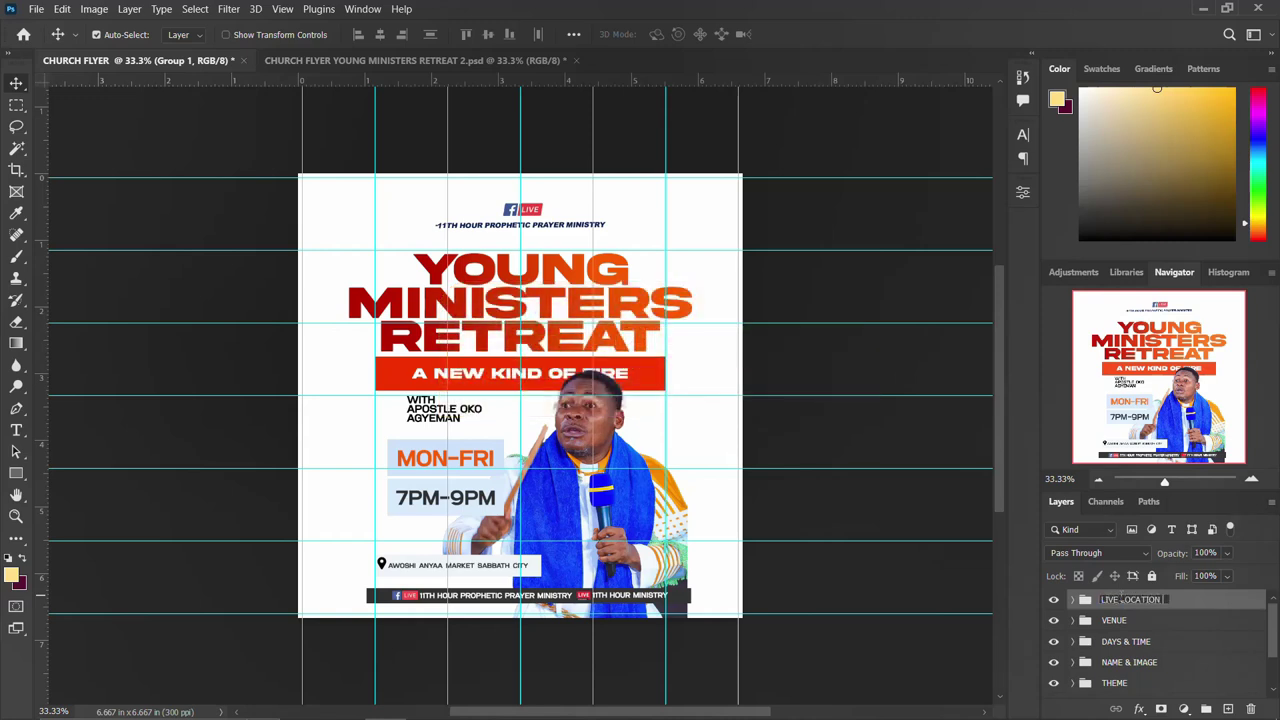
key(Return)
click(1058, 600)
click(1058, 600)
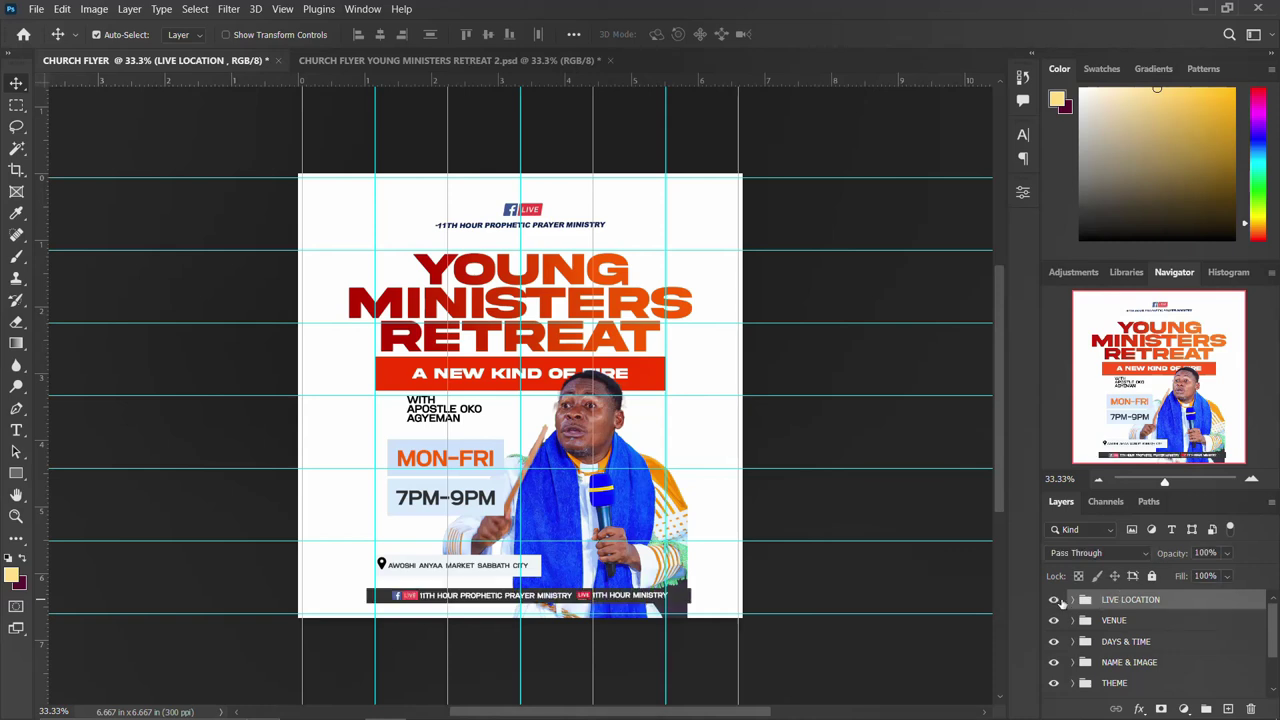
Centre the bar horizontally on the canvas, comparing before and after with undo/redo.
key(ctrl+a)
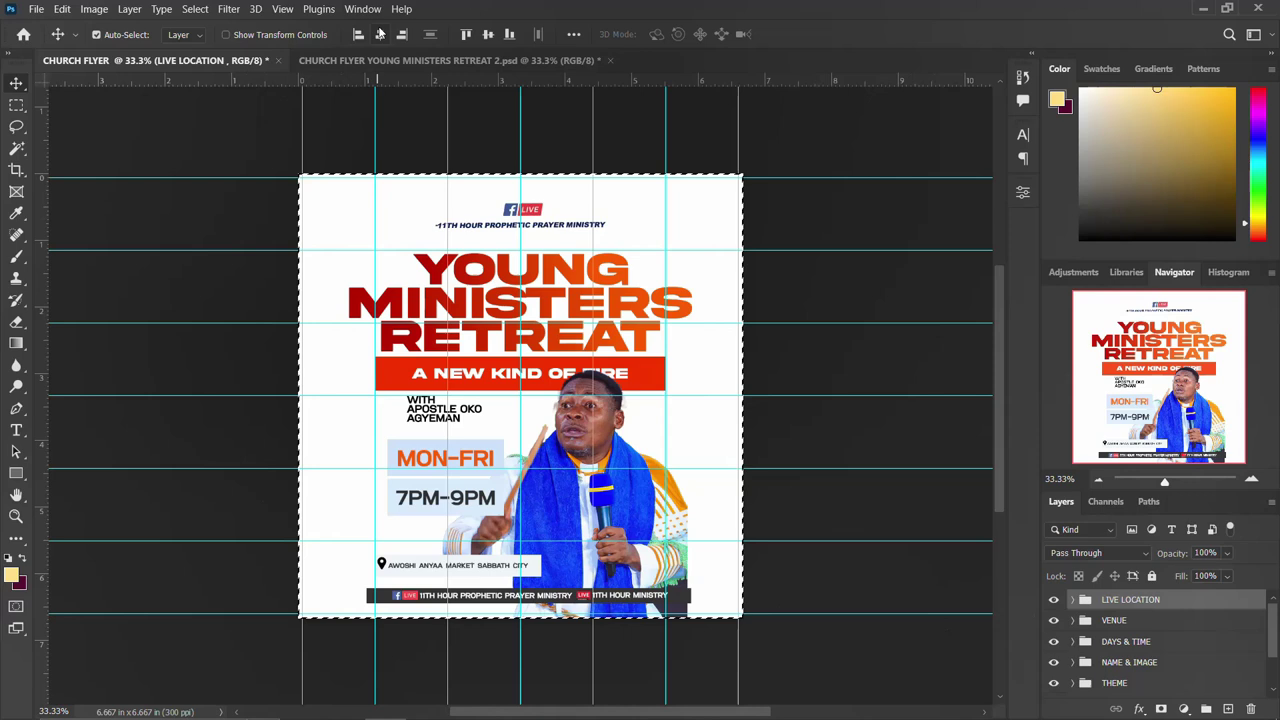
click(381, 34)
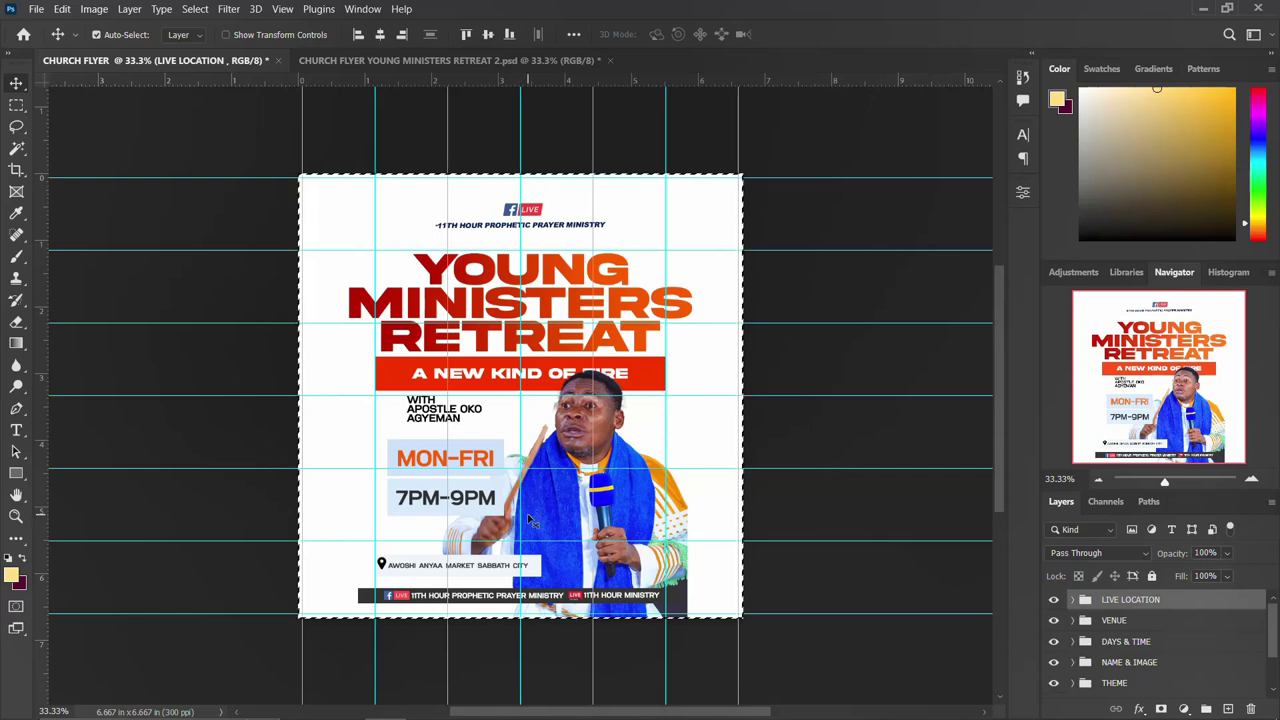
key(ctrl+z)
key(ctrl+shift+z)
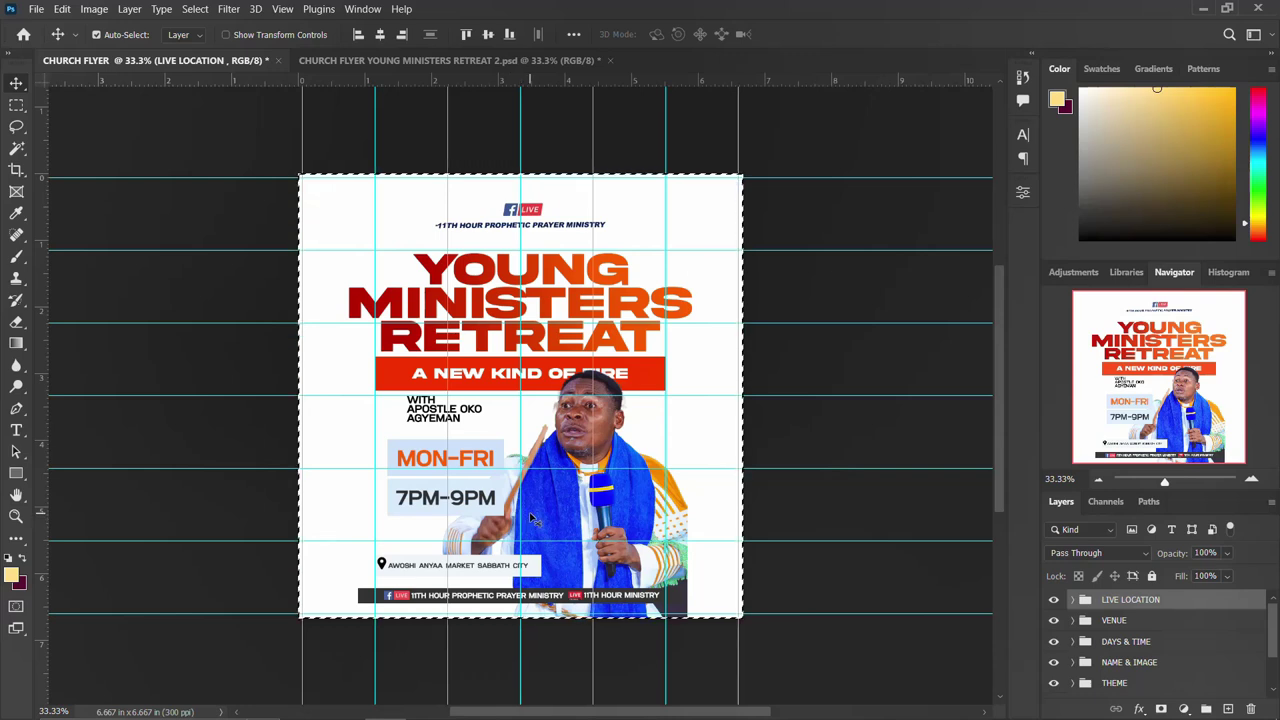
key(ctrl+z)
key(ctrl+shift+z)
key(ctrl+z)
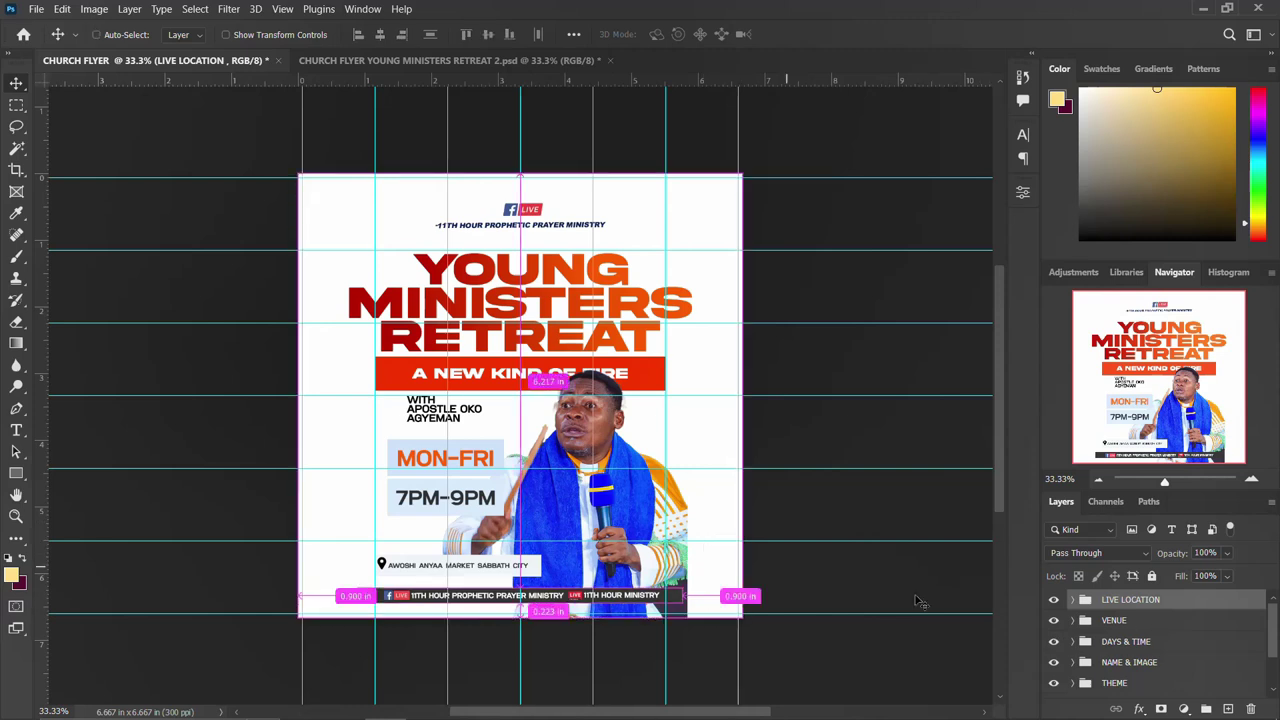
key(ctrl+shift+z)
Select the THEME group and compare the title block's layout with undo and redo.
click(1123, 685)
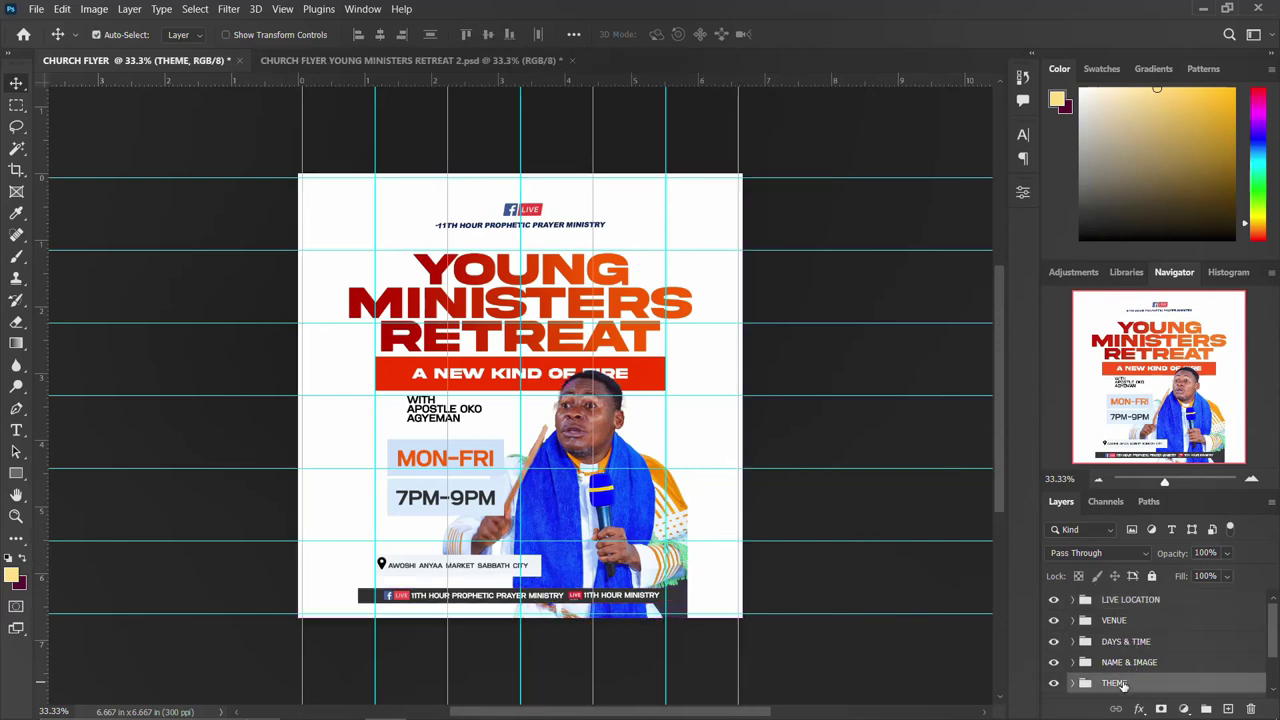
key(ctrl+z)
key(ctrl+shift+z)
key(ctrl+z)
key(ctrl+shift+z)
key(ctrl+z)
key(ctrl+shift+z)
key(ctrl+z)
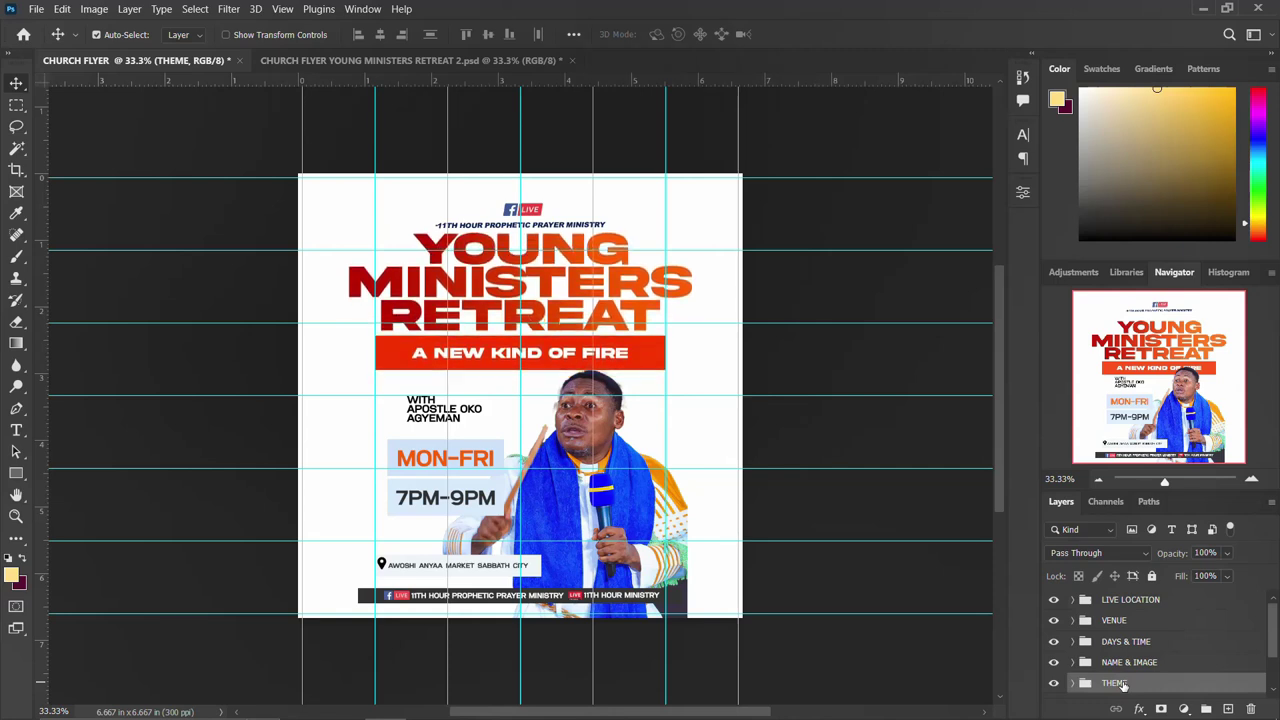
key(ctrl+shift+z)
Nudge the LOGO, NAME & IMAGE and DAYS & TIME groups upward with the Up Arrow key.
scroll(1131, 682, down, 2)
click(1129, 664)
key(Up)
key(Up)
key(Up)
key(Up)
key(Up)
key(Up)
key(Up)
key(Up)
key(Up)
key(Up)
key(Up)
key(Up)
key(Up)
key(Up)
key(Up)
key(Up)
key(Up)
key(Up)
key(Up)
key(Up)
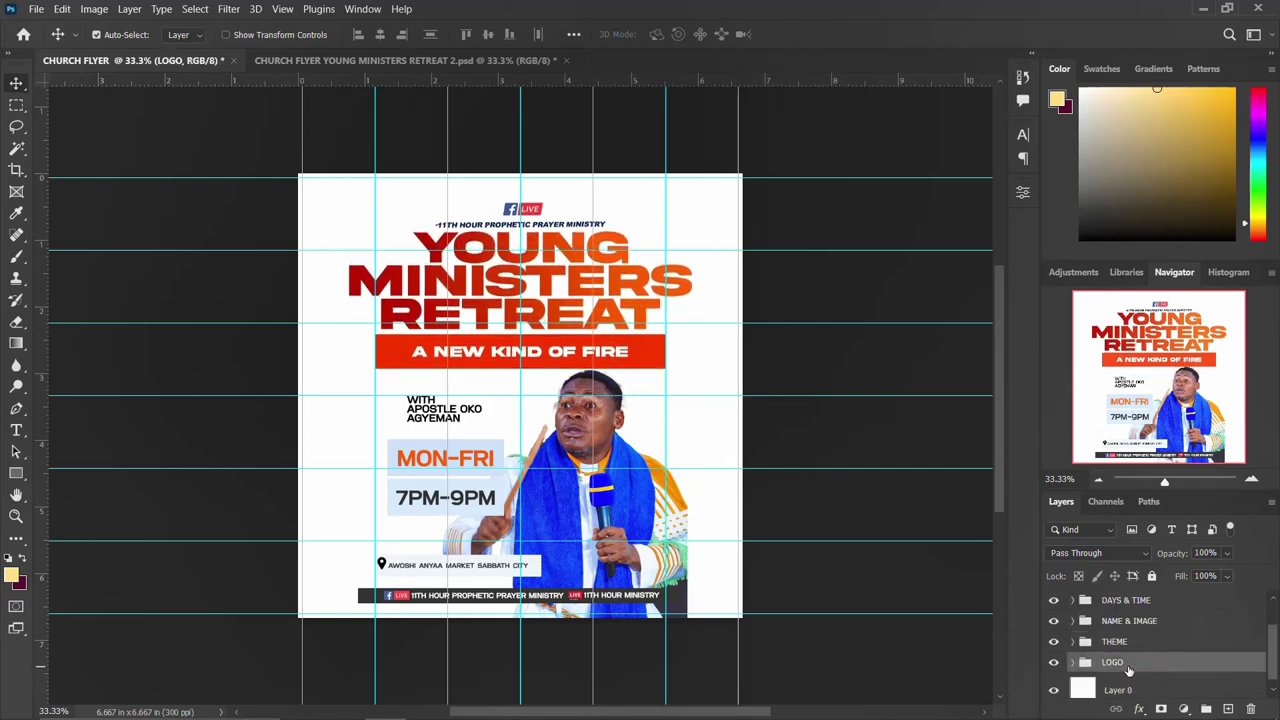
key(Up)
key(Up)
key(Up)
key(Up)
key(Up)
key(Up)
key(Up)
key(Up)
key(Up)
key(Up)
key(Up)
key(Up)
key(Up)
key(Up)
key(Up)
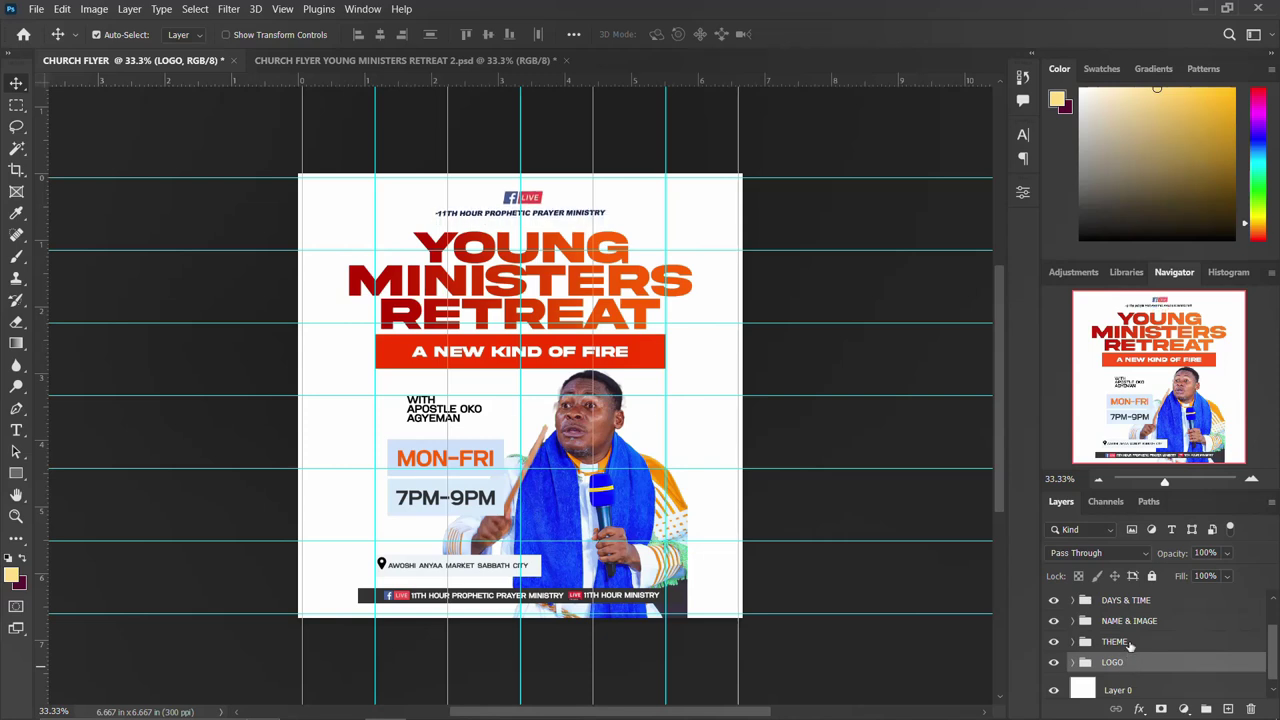
click(1133, 622)
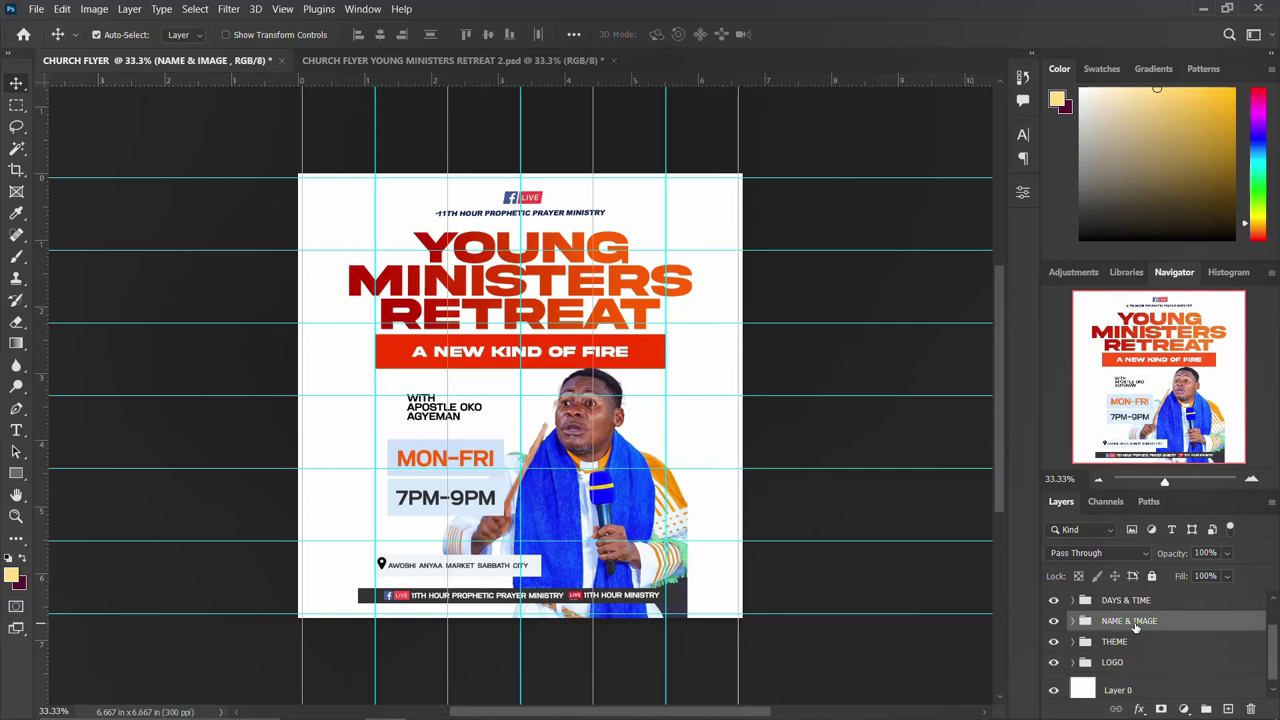
key(Up)
click(1133, 601)
key(Up)
key(Up)
key(Up)
key(Up)
key(Up)
key(Up)
key(Up)
key(Up)
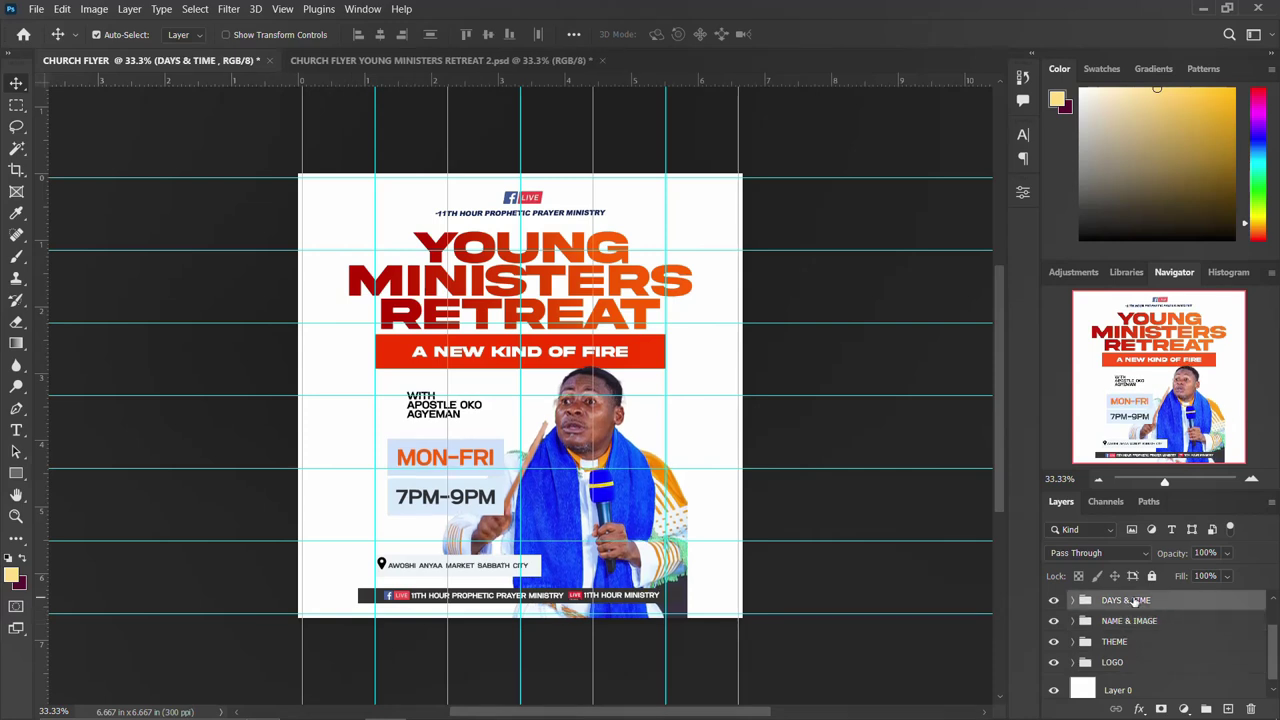
key(Up)
key(Up)
key(Up)
key(Up)
key(Up)
key(Up)
key(Up)
key(Up)
key(Up)
key(Up)
key(Up)
key(Up)
key(Up)
key(Up)
key(Up)
key(Up)
key(Up)
key(Up)
key(Up)
key(Up)
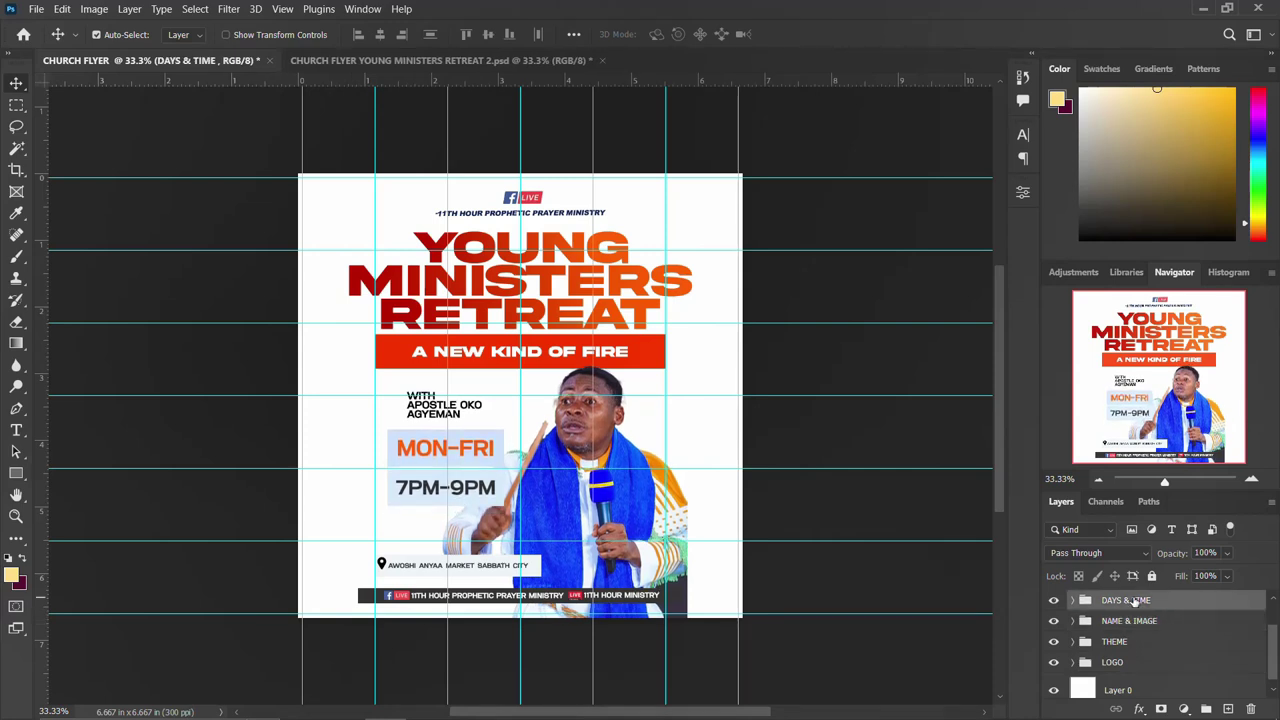
click(1112, 692)
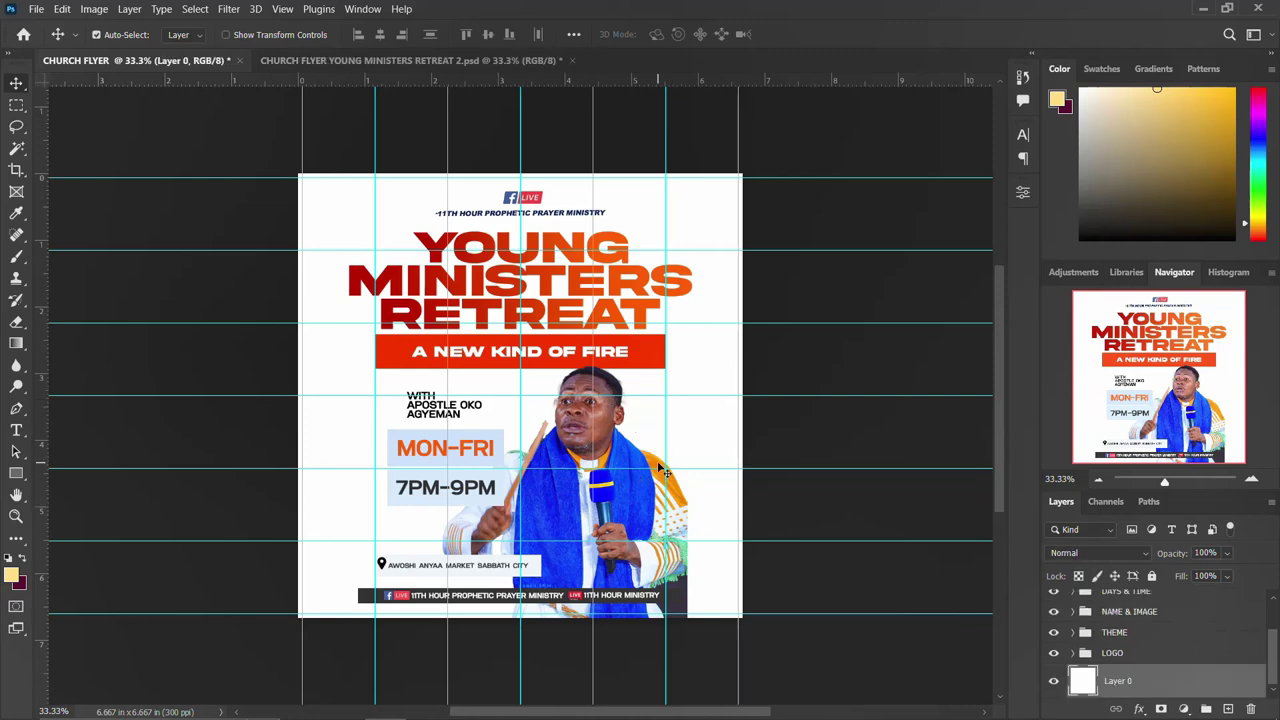
In the second flyer, read Color Fill 1's hex value ffd880, then return to CHURCH FLYER.
click(410, 64)
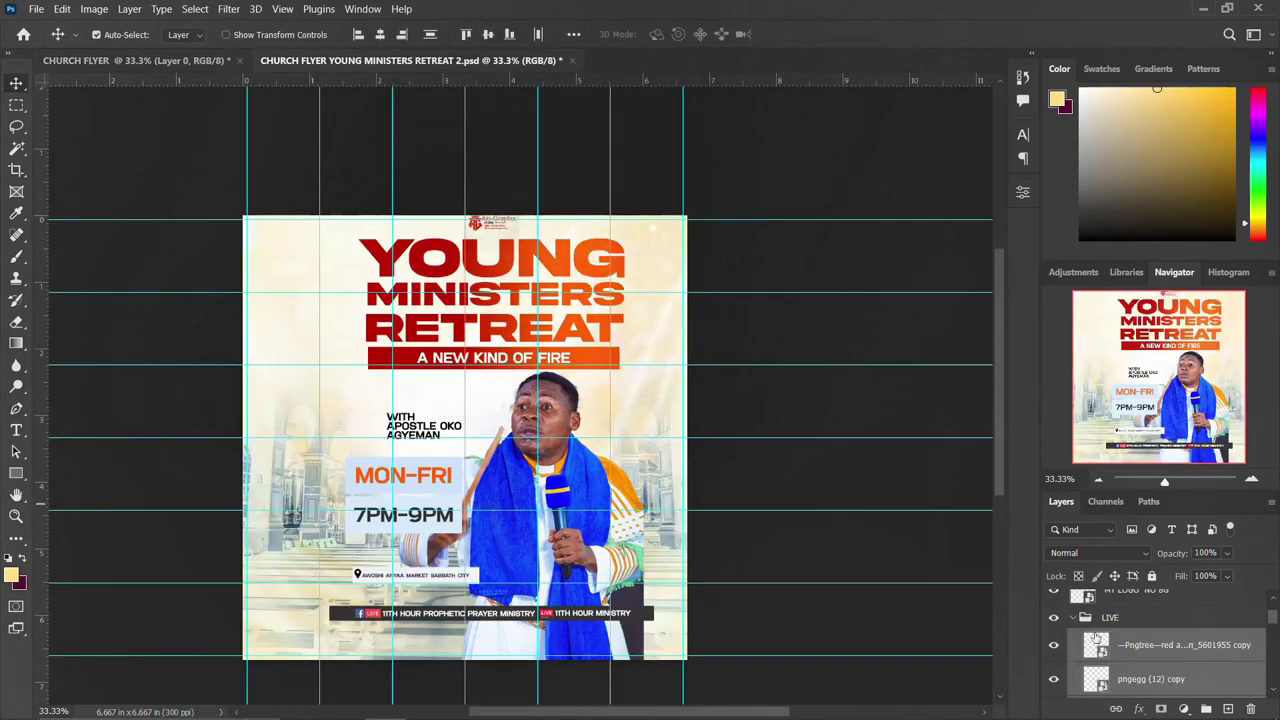
scroll(1096, 638, down, 5)
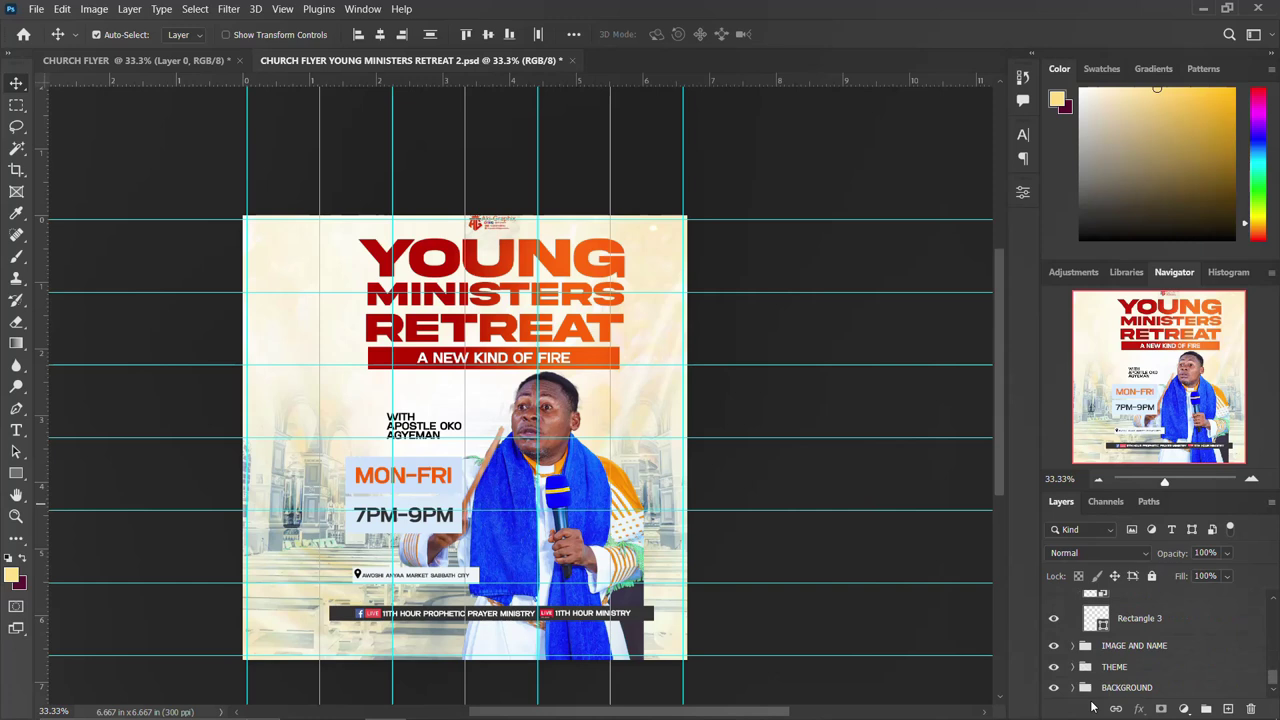
click(1073, 688)
scroll(1160, 660, down, 3)
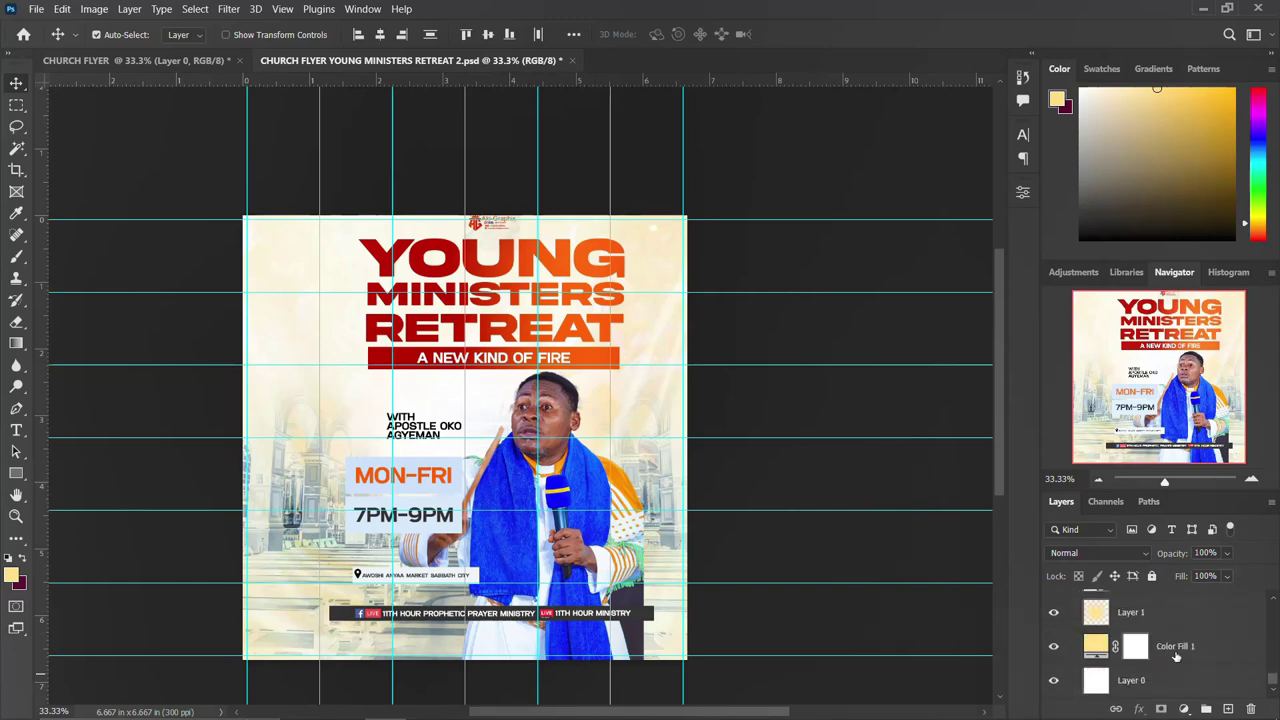
click(1132, 654)
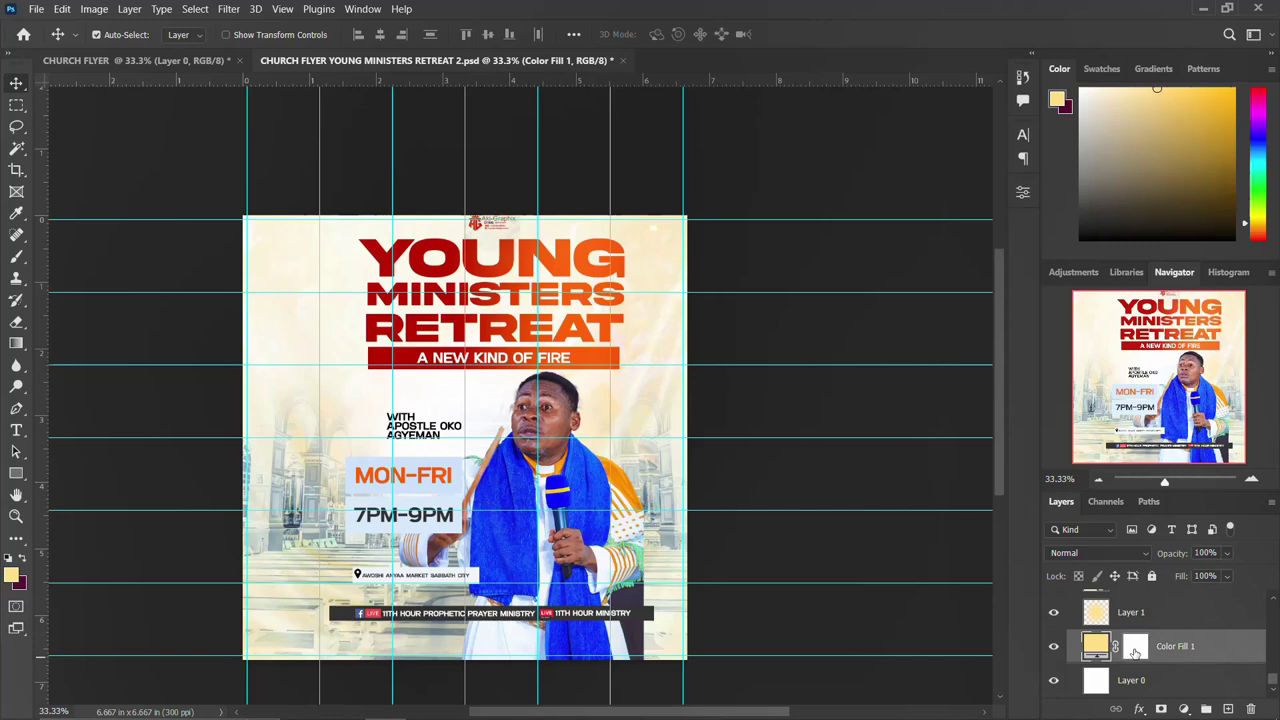
double_click(1095, 648)
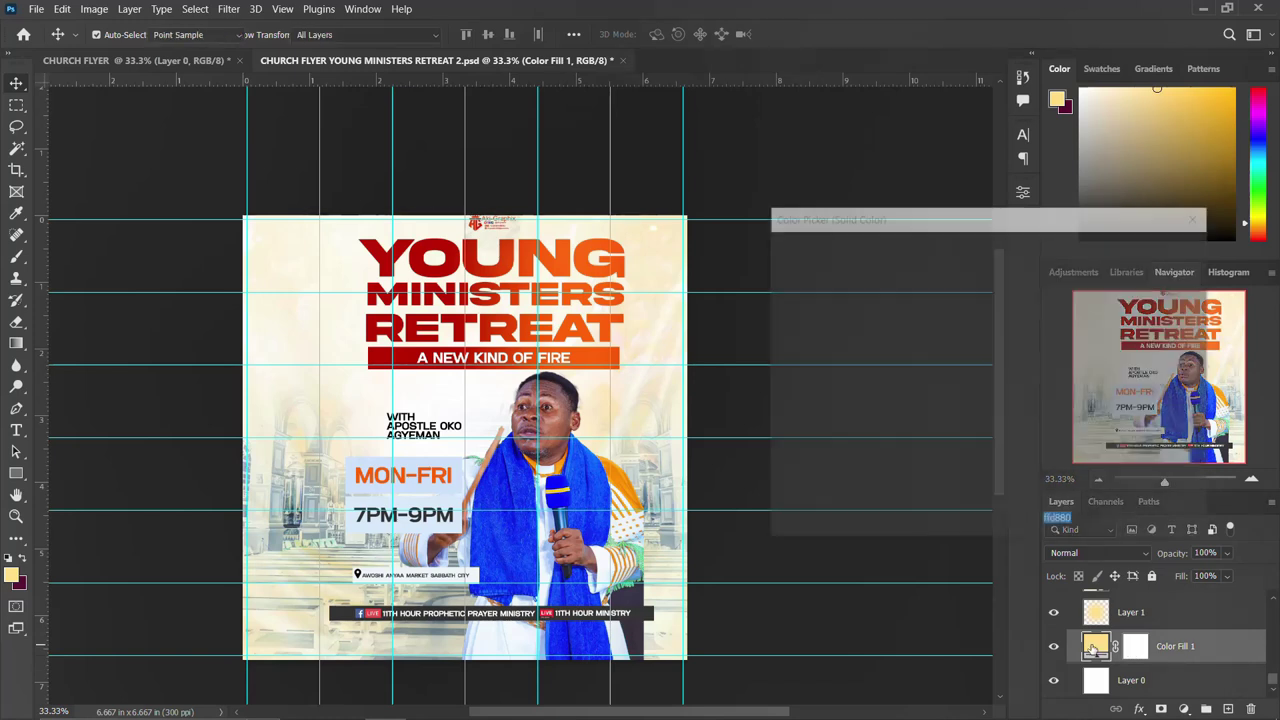
drag(1080, 528, 1031, 521)
click(1154, 249)
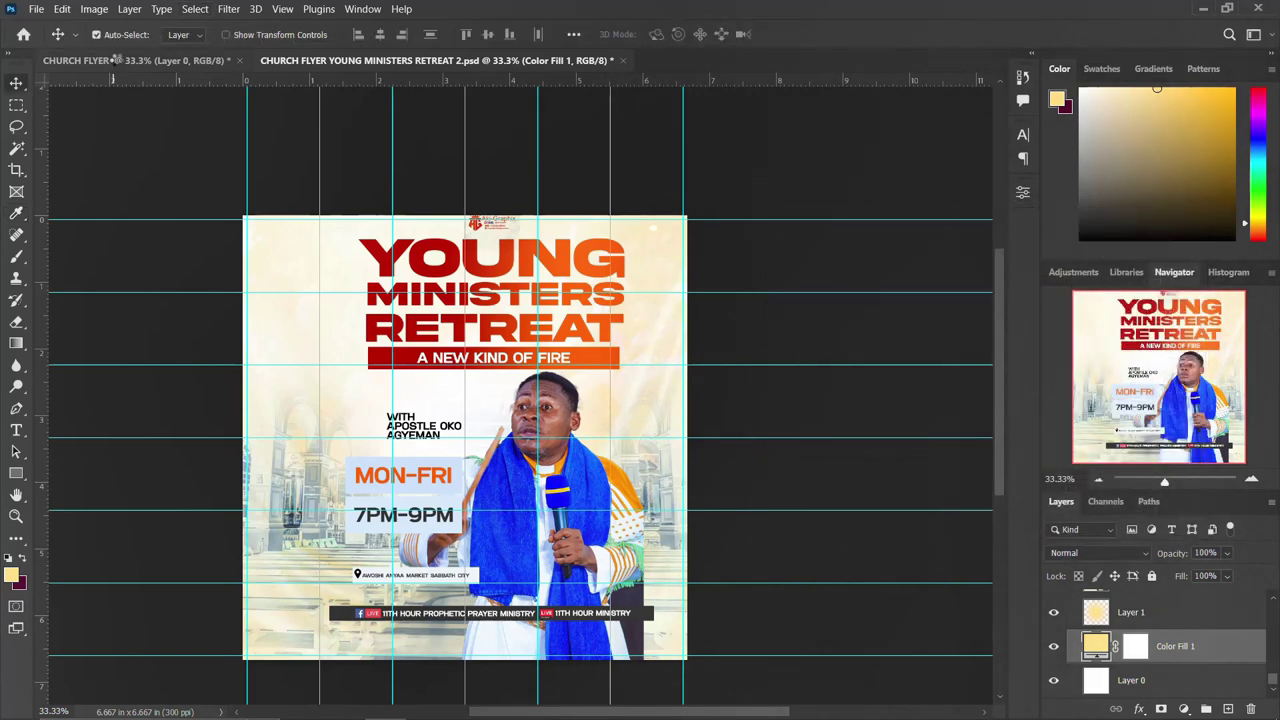
key(ctrl+Tab)
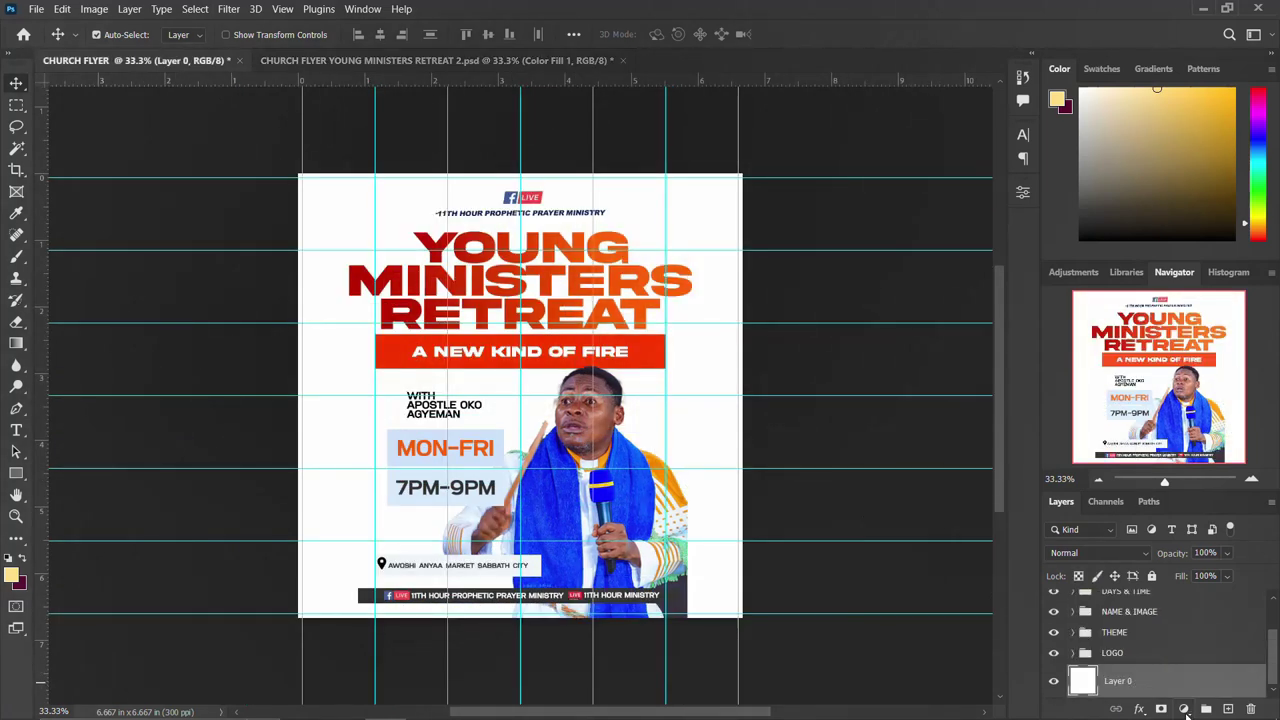
Add a Solid Color fill layer in yellow ffd880.
click(1186, 714)
click(1176, 432)
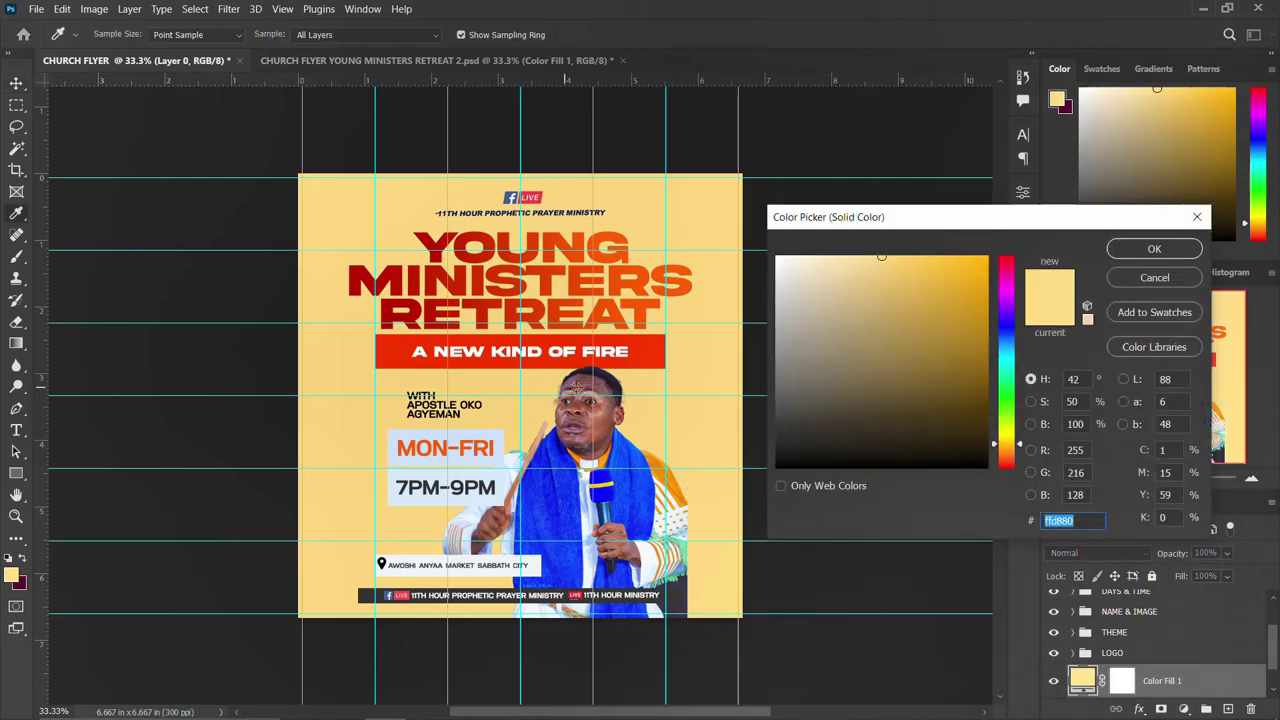
click(1155, 249)
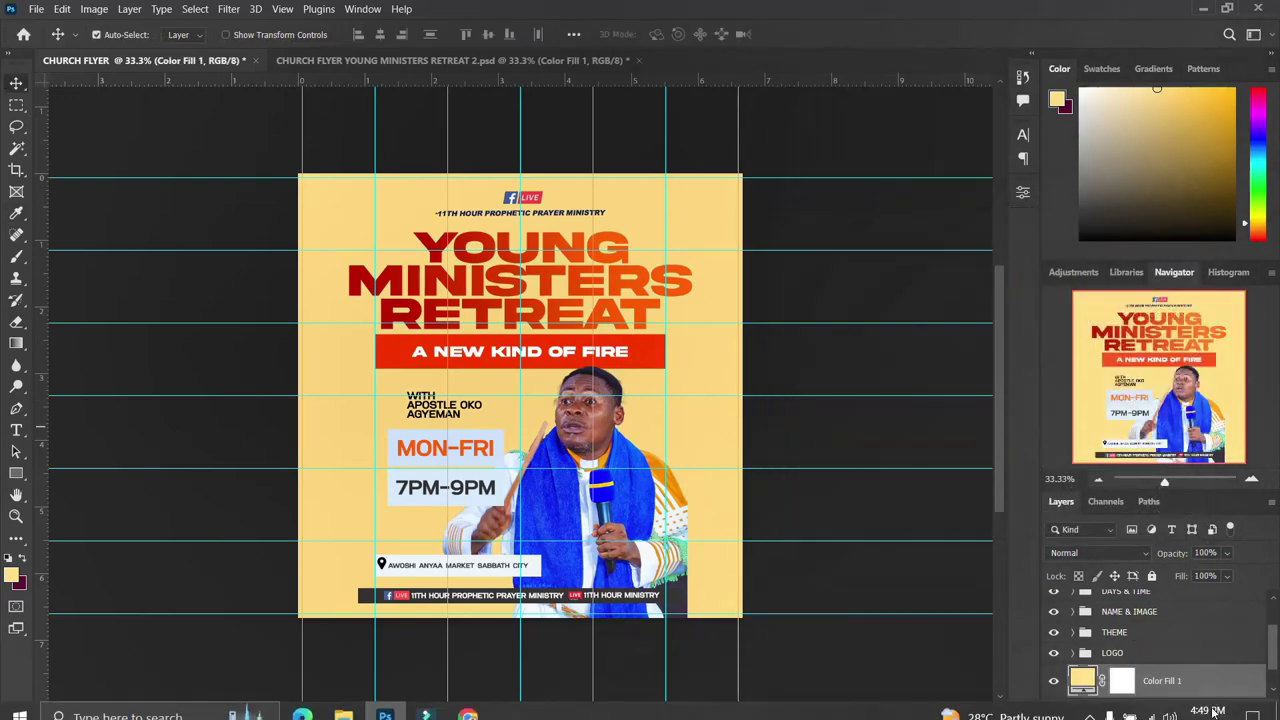
Paint a soft glow with a large brush on a new layer and blend it as Screen.
click(1228, 709)
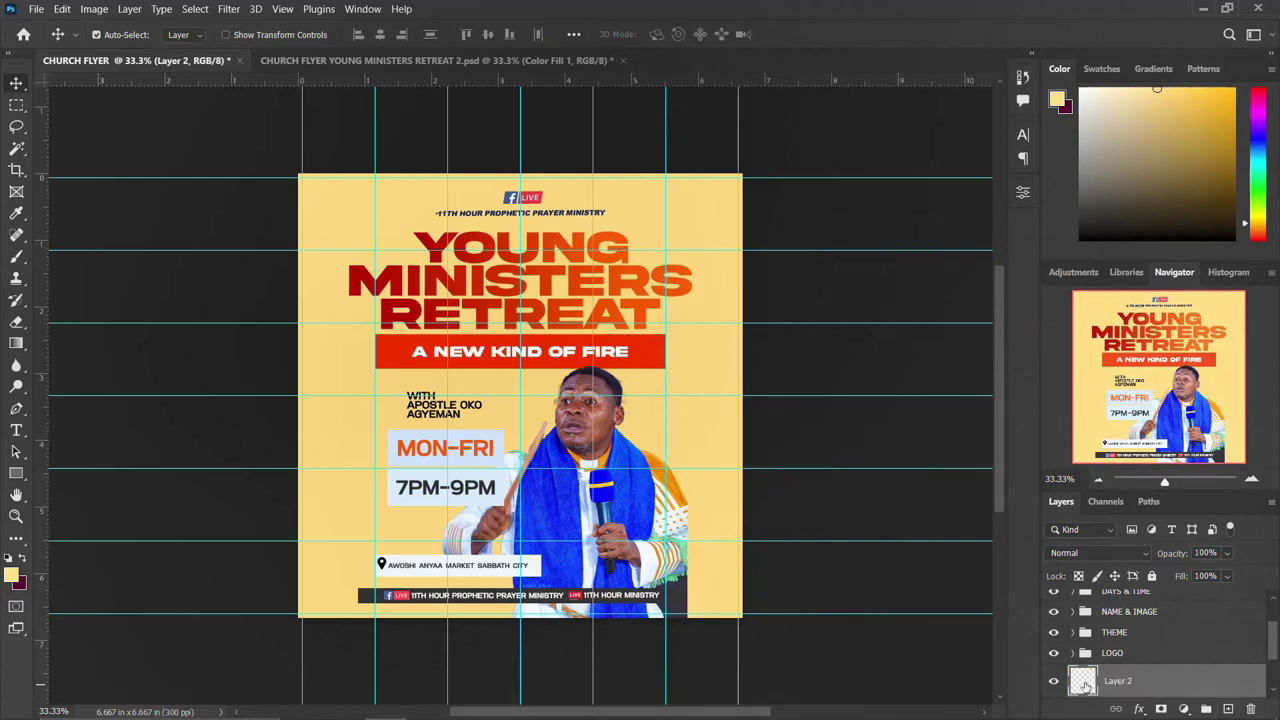
key(b)
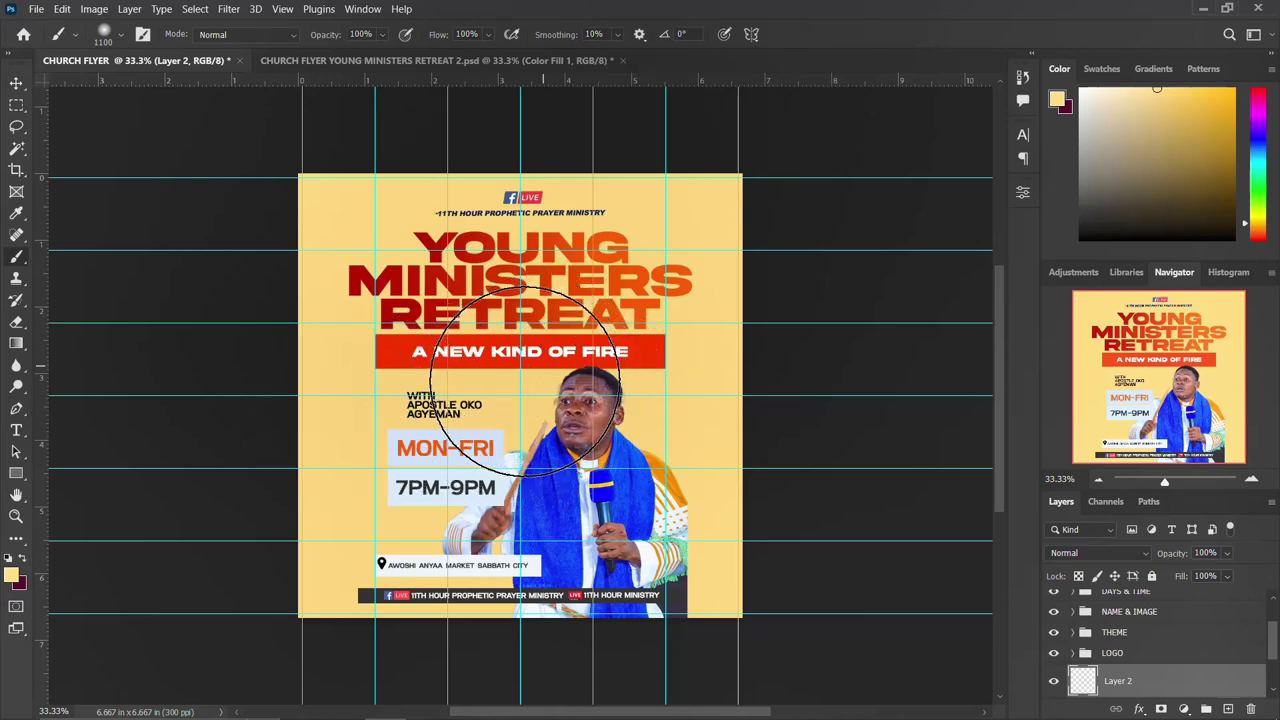
key(bracketright)
key(bracketright)
key(bracketright)
key(bracketright)
key(bracketright)
key(bracketright)
key(bracketright)
key(bracketright)
key(bracketright)
key(bracketright)
key(bracketright)
key(bracketright)
key(bracketright)
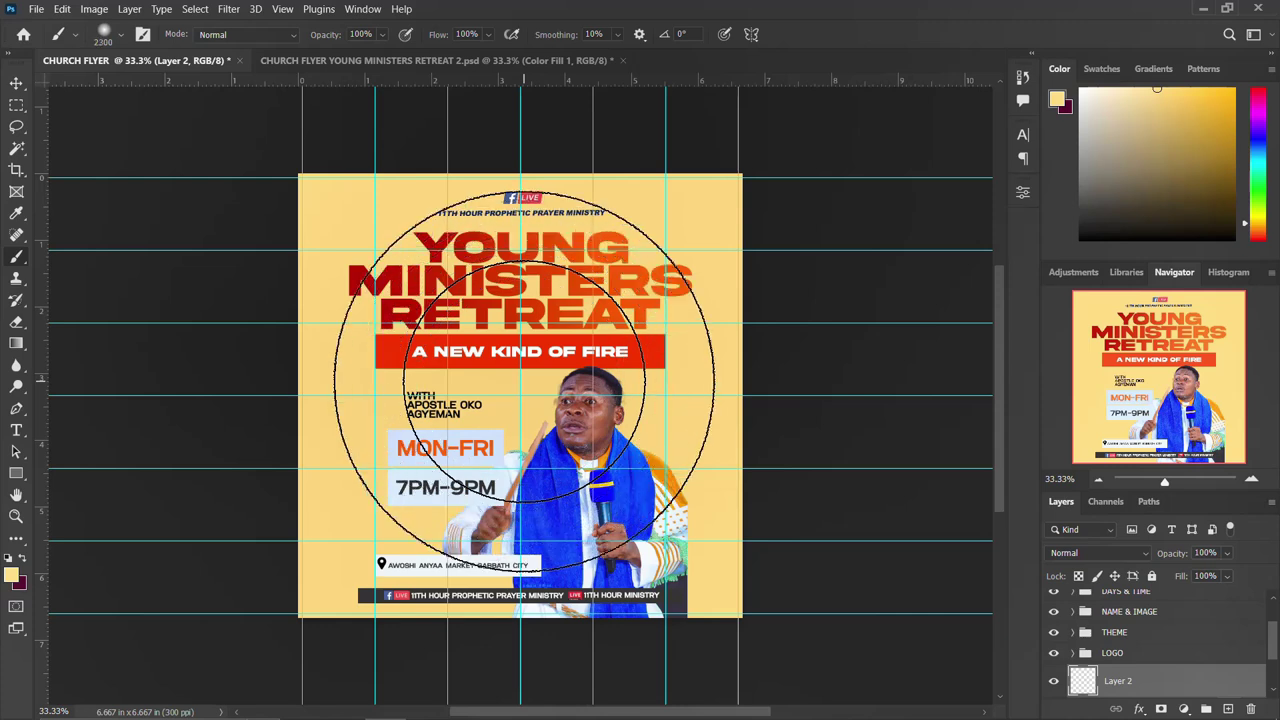
key(bracketleft)
key(bracketleft)
key(bracketleft)
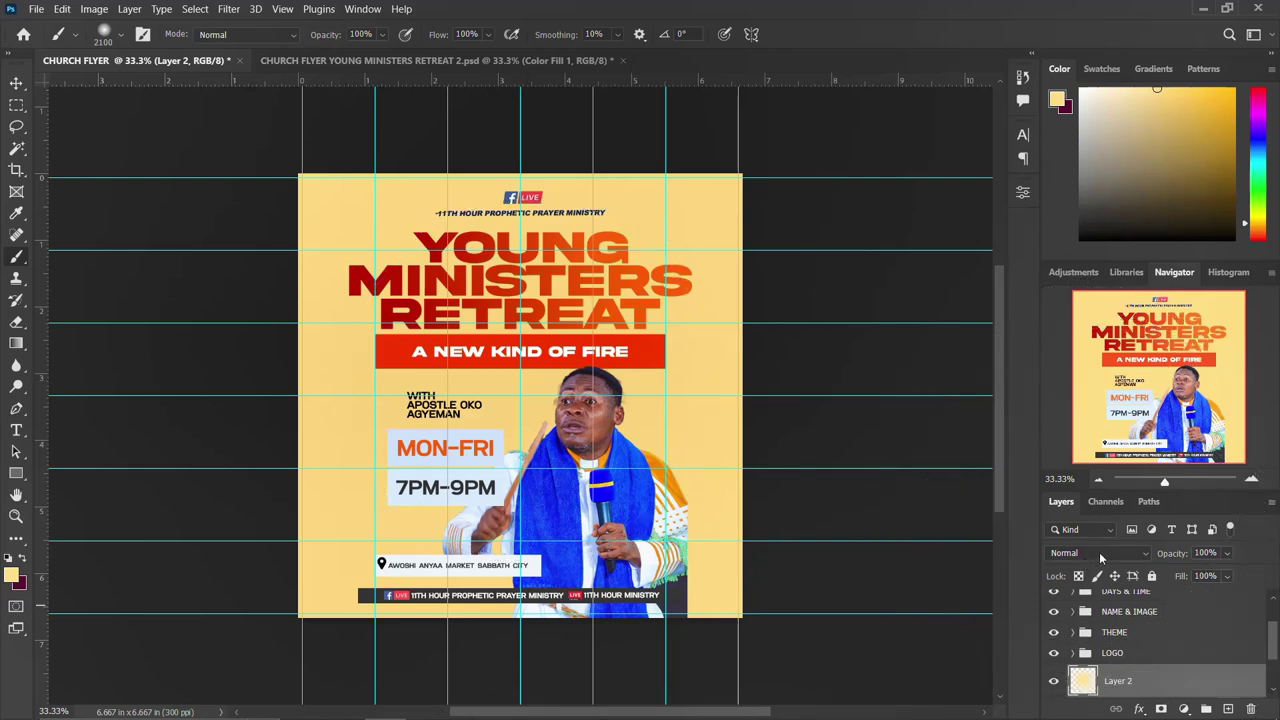
click(1099, 552)
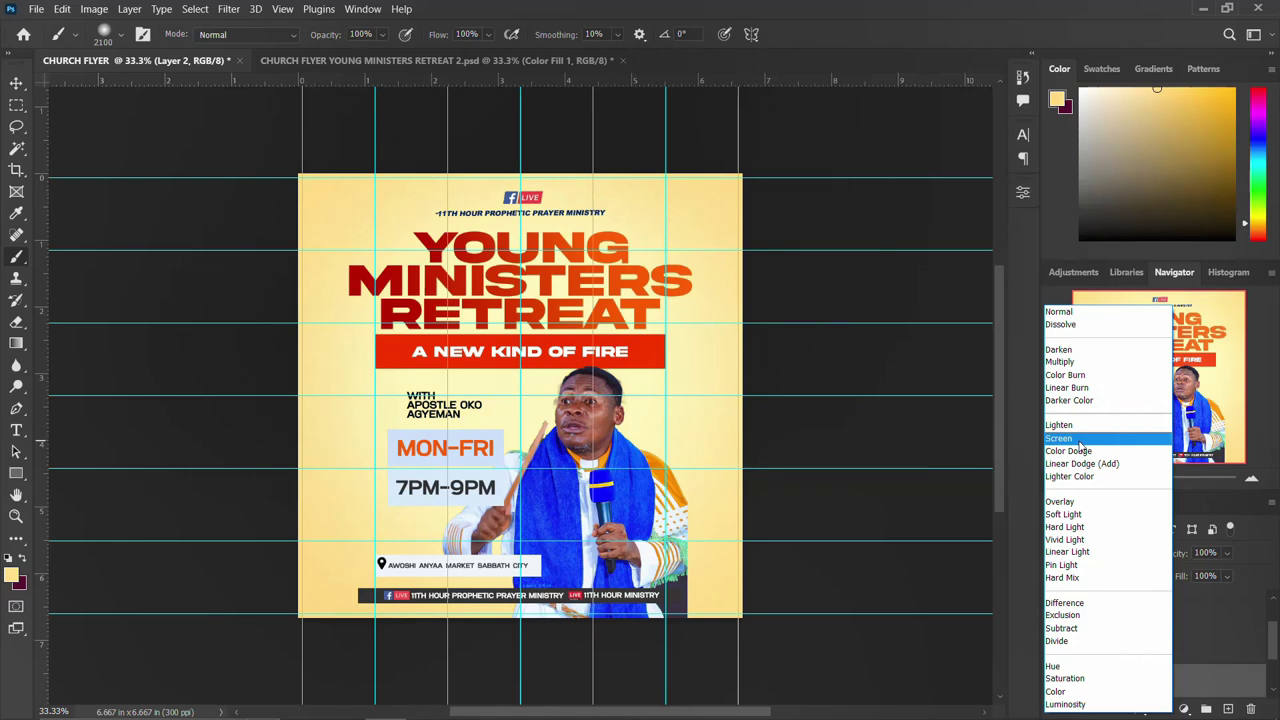
click(1080, 440)
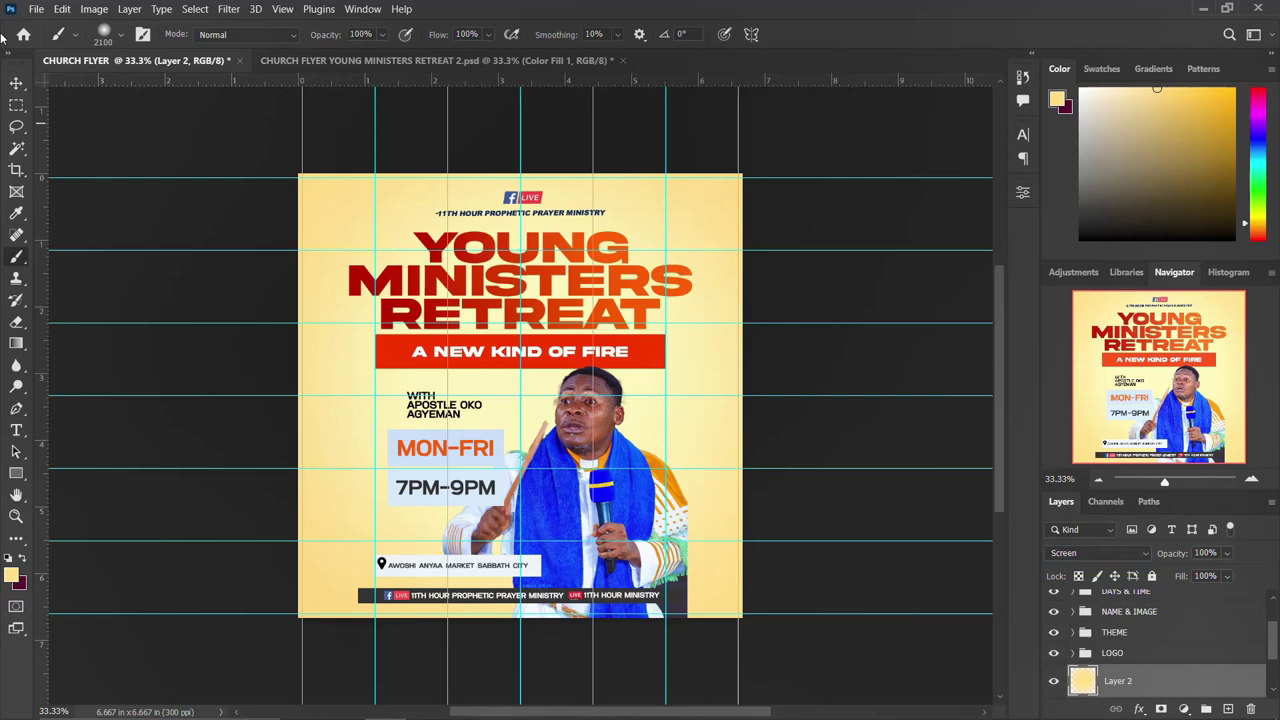
click(18, 85)
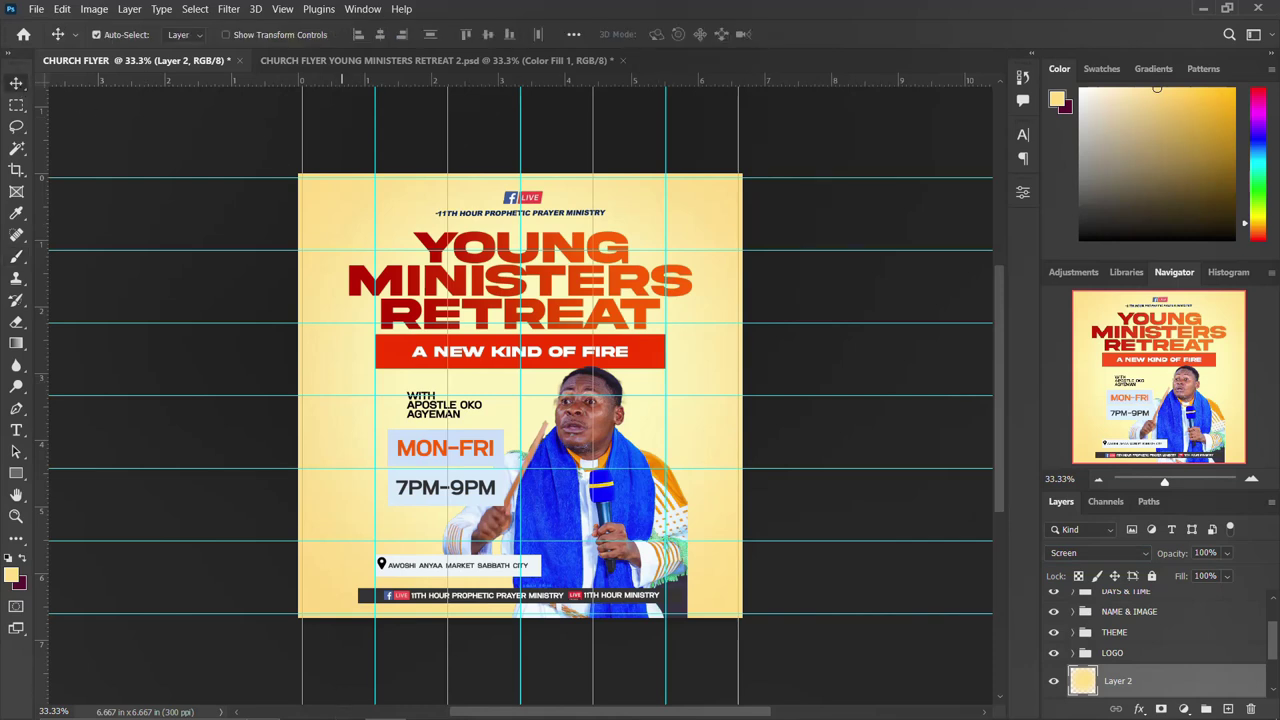
Place the pexels church interior photo over the flyer's lower part.
click(345, 706)
drag(686, 325, 136, 517)
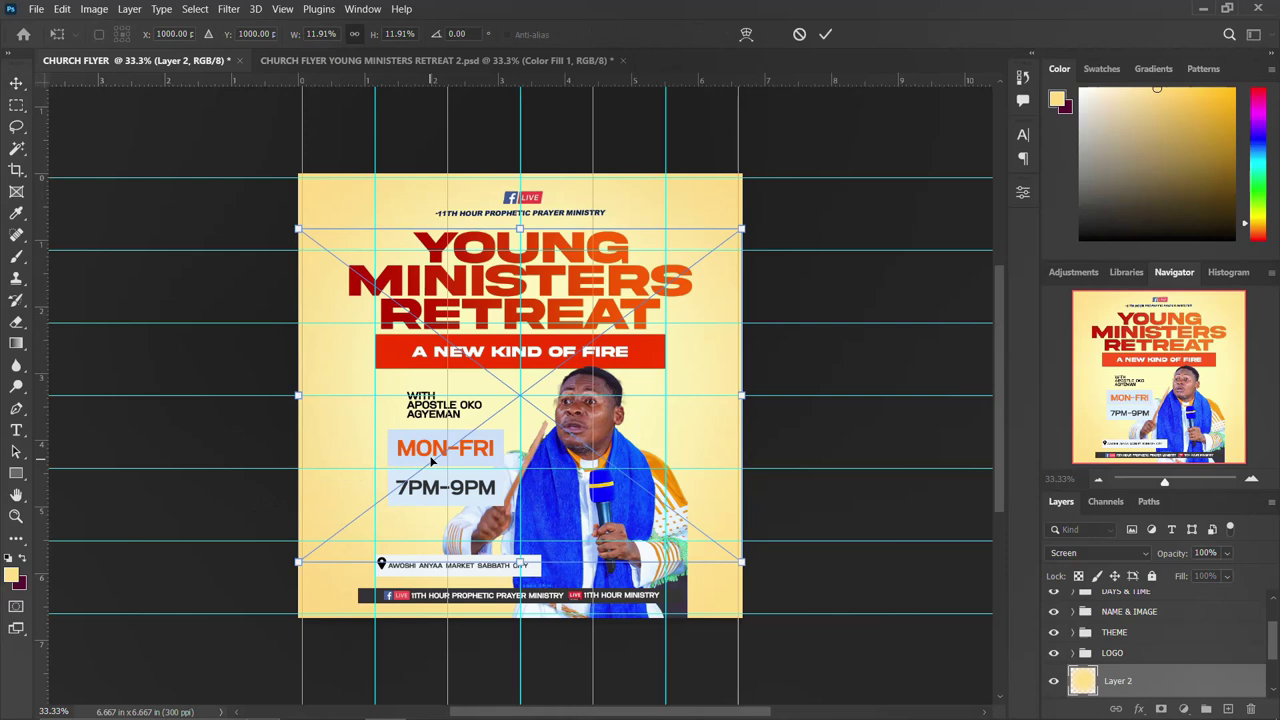
drag(552, 440, 541, 471)
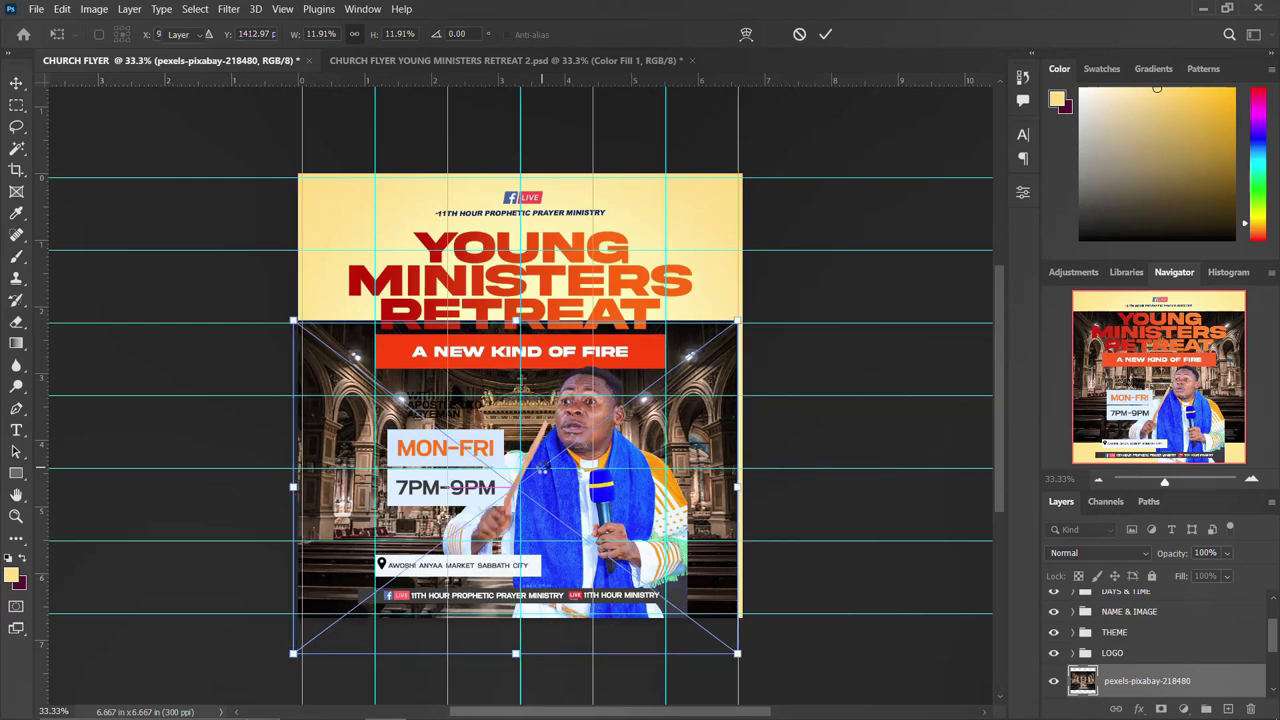
key(Return)
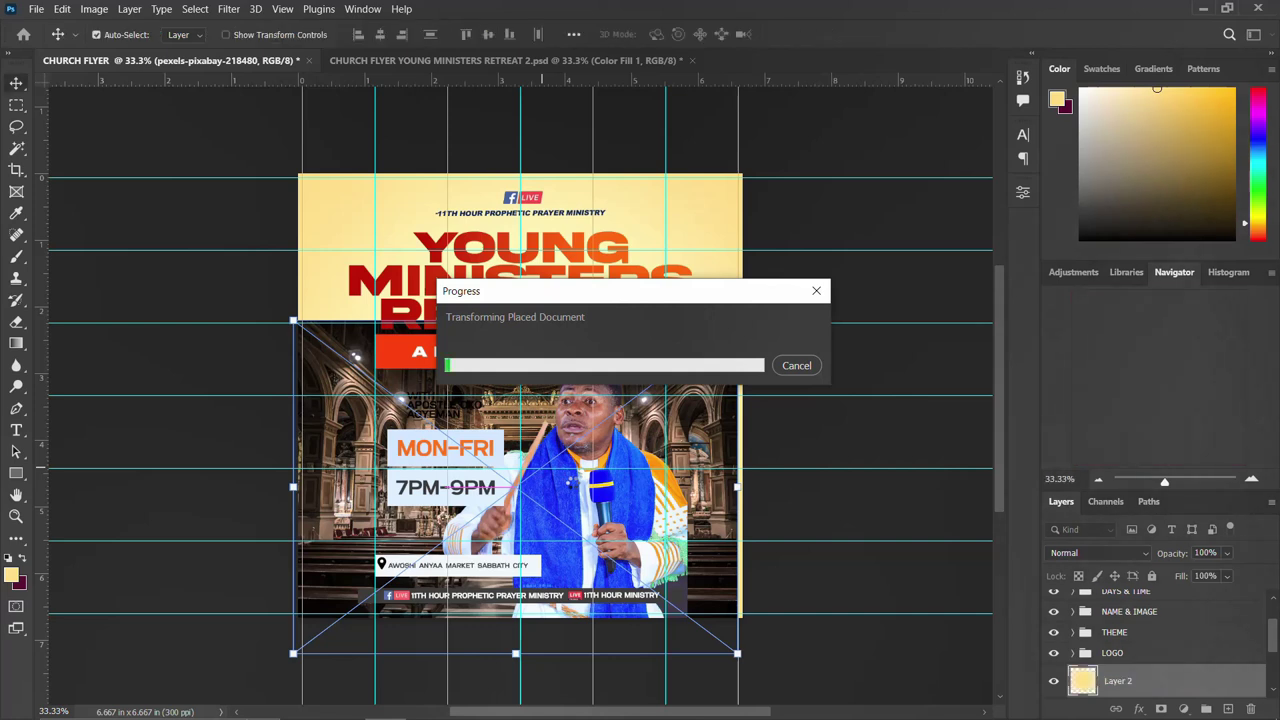
Blend the church photo as Exclusion and paint on its new layer mask.
click(1094, 553)
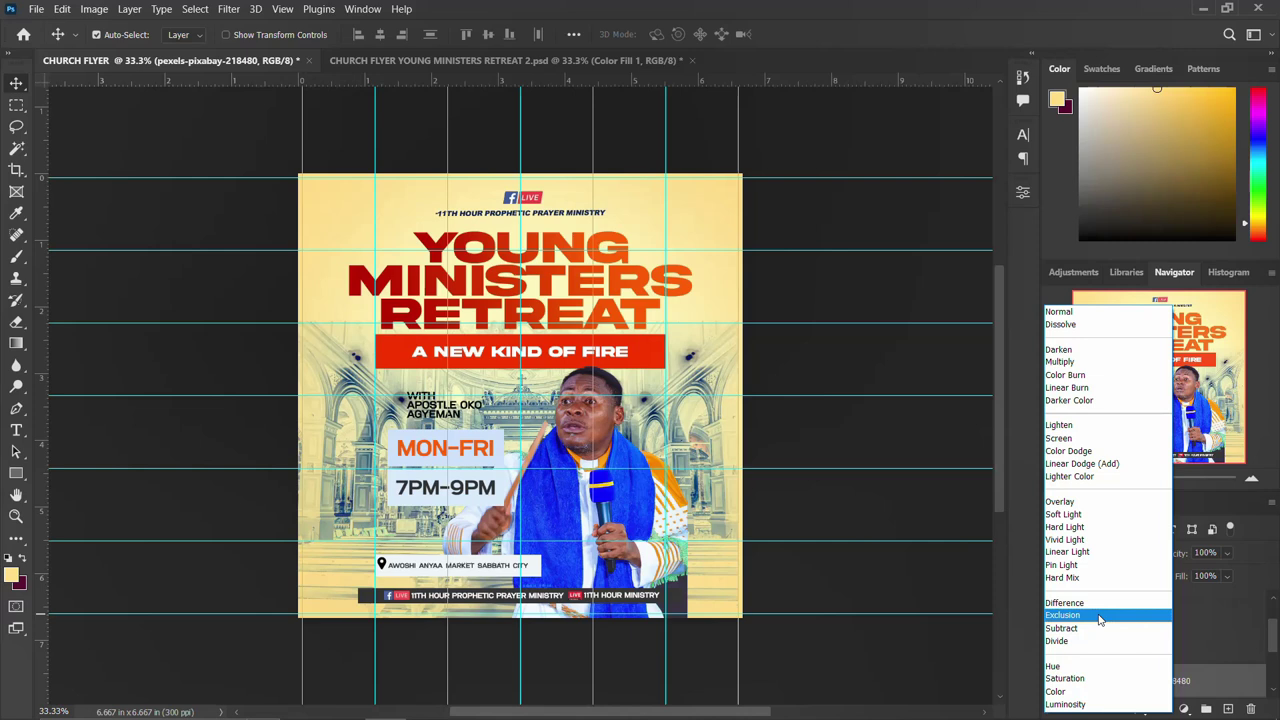
click(1099, 620)
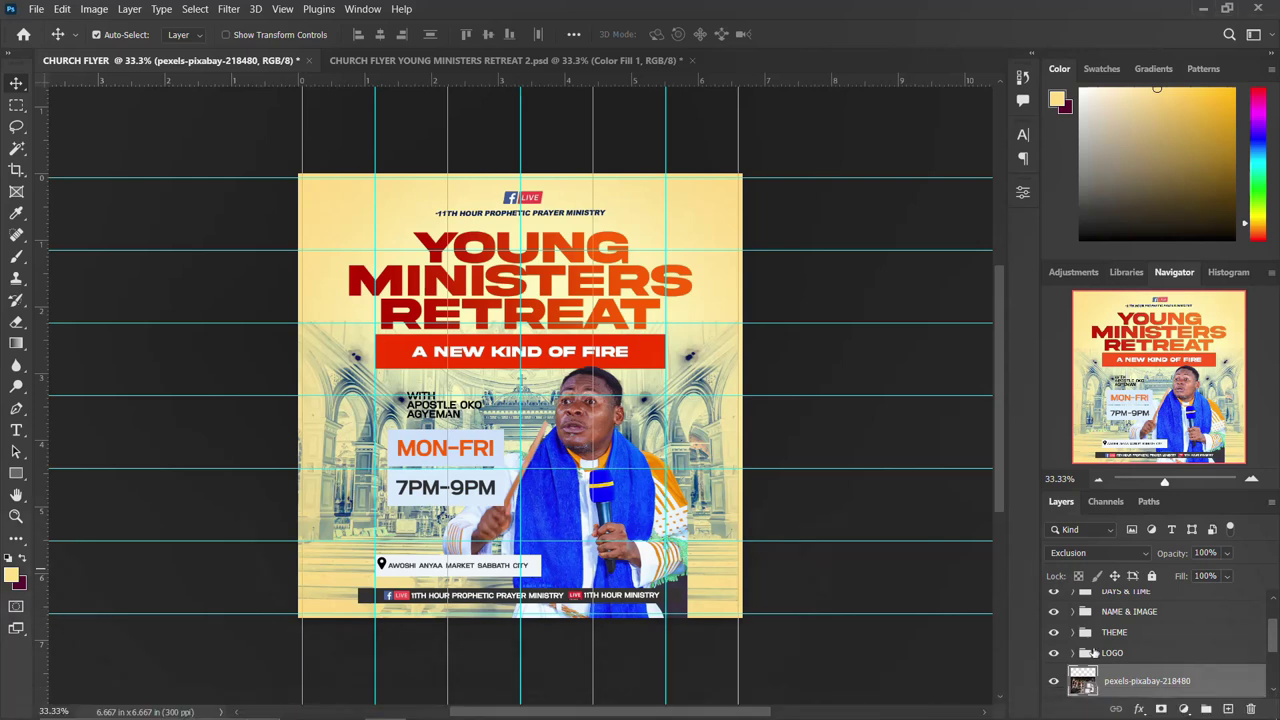
click(1161, 708)
click(1131, 681)
key(b)
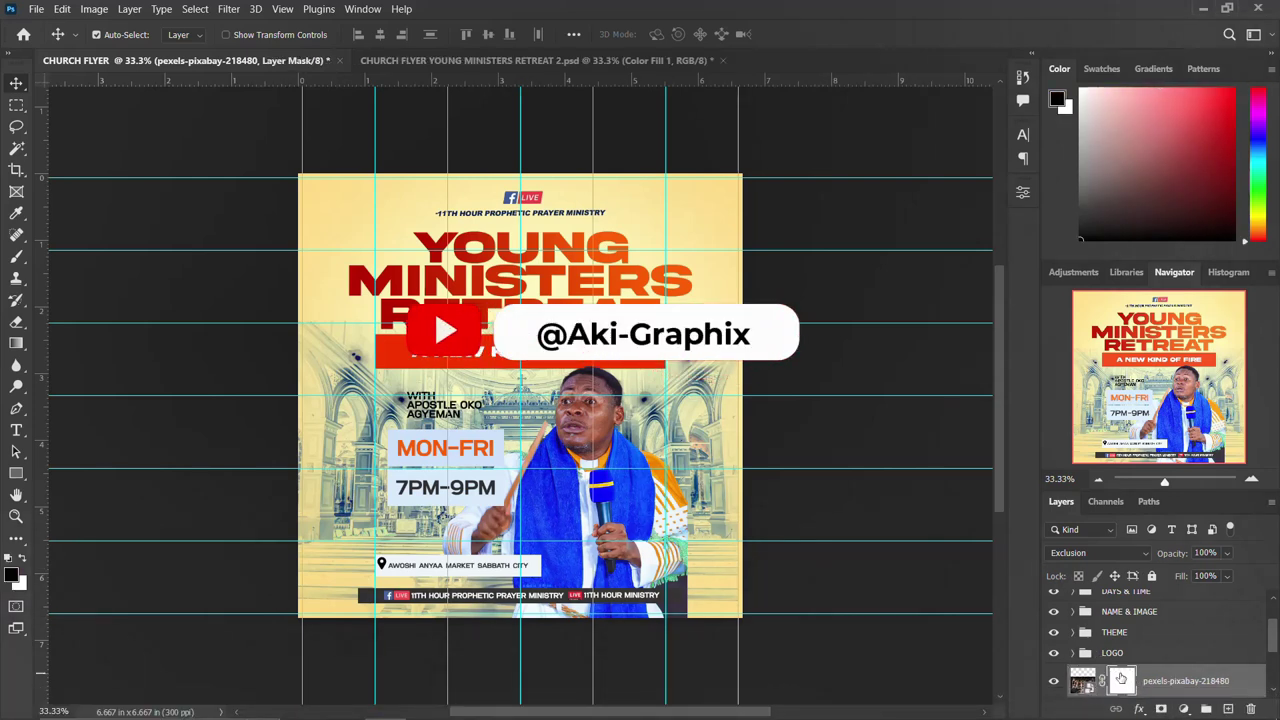
key(bracketleft)
key(bracketleft)
key(bracketleft)
key(bracketleft)
key(bracketleft)
key(bracketleft)
key(bracketleft)
key(bracketleft)
key(bracketleft)
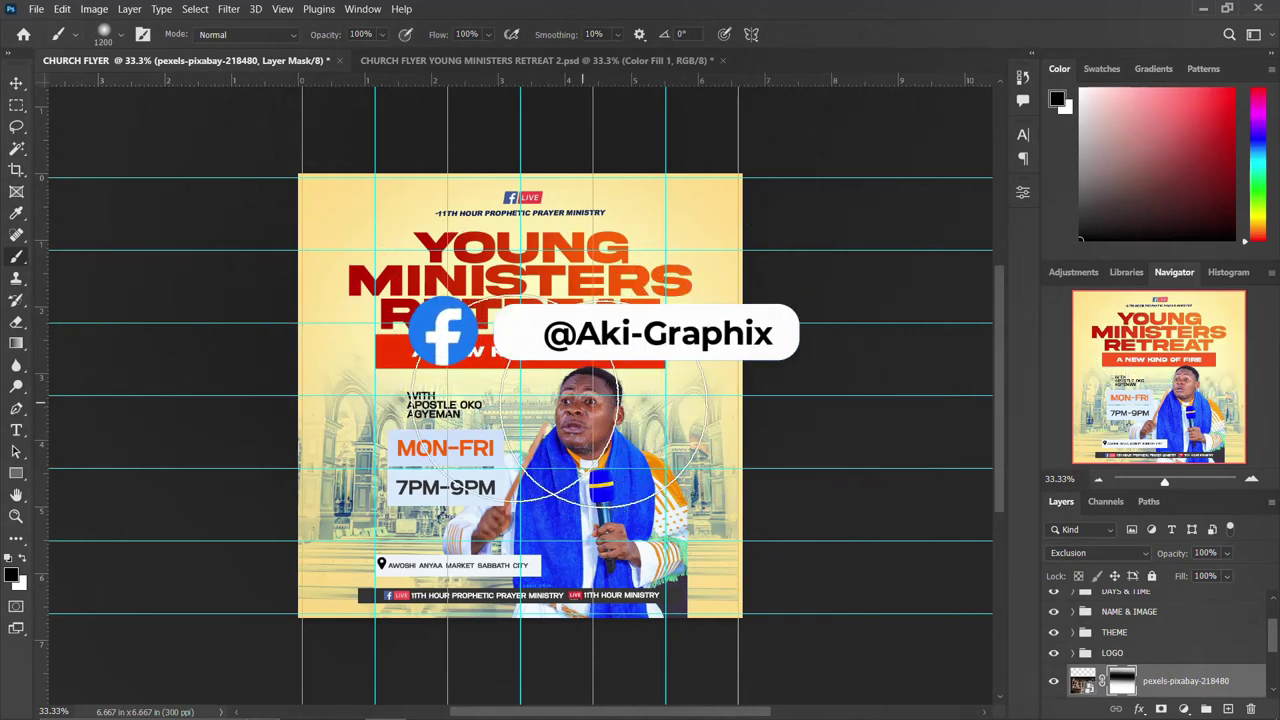
click(16, 84)
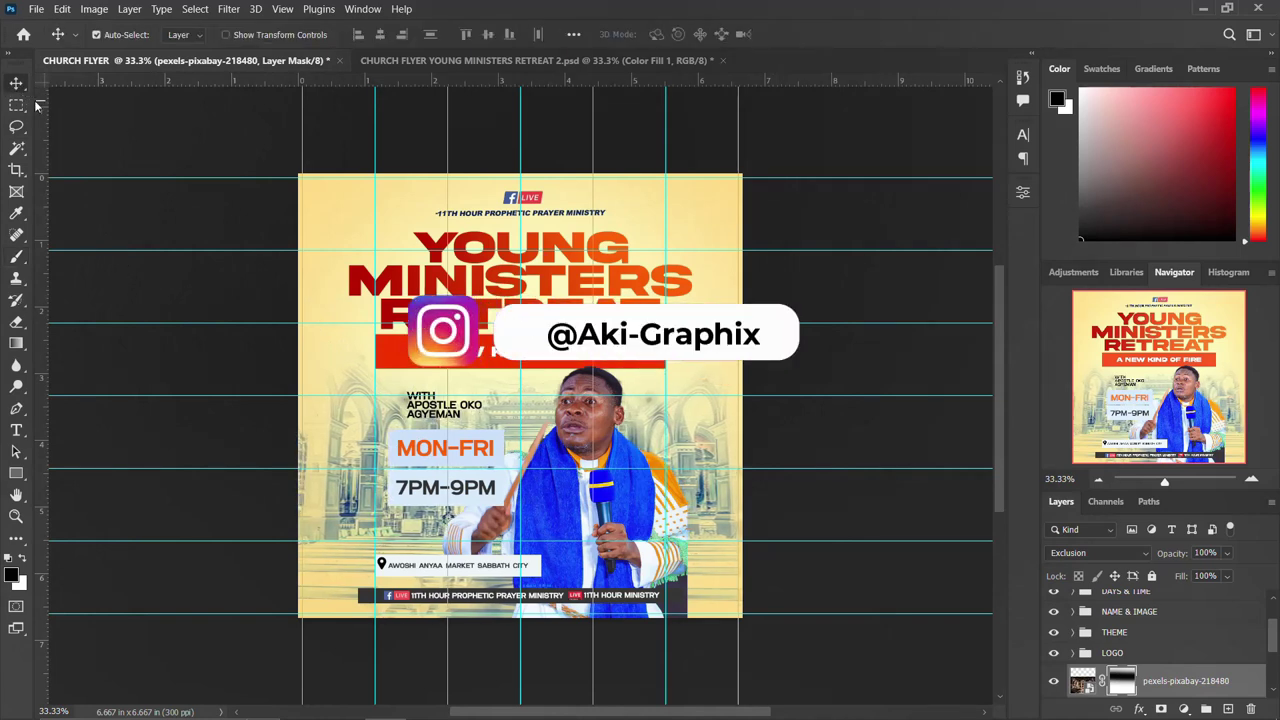
click(345, 703)
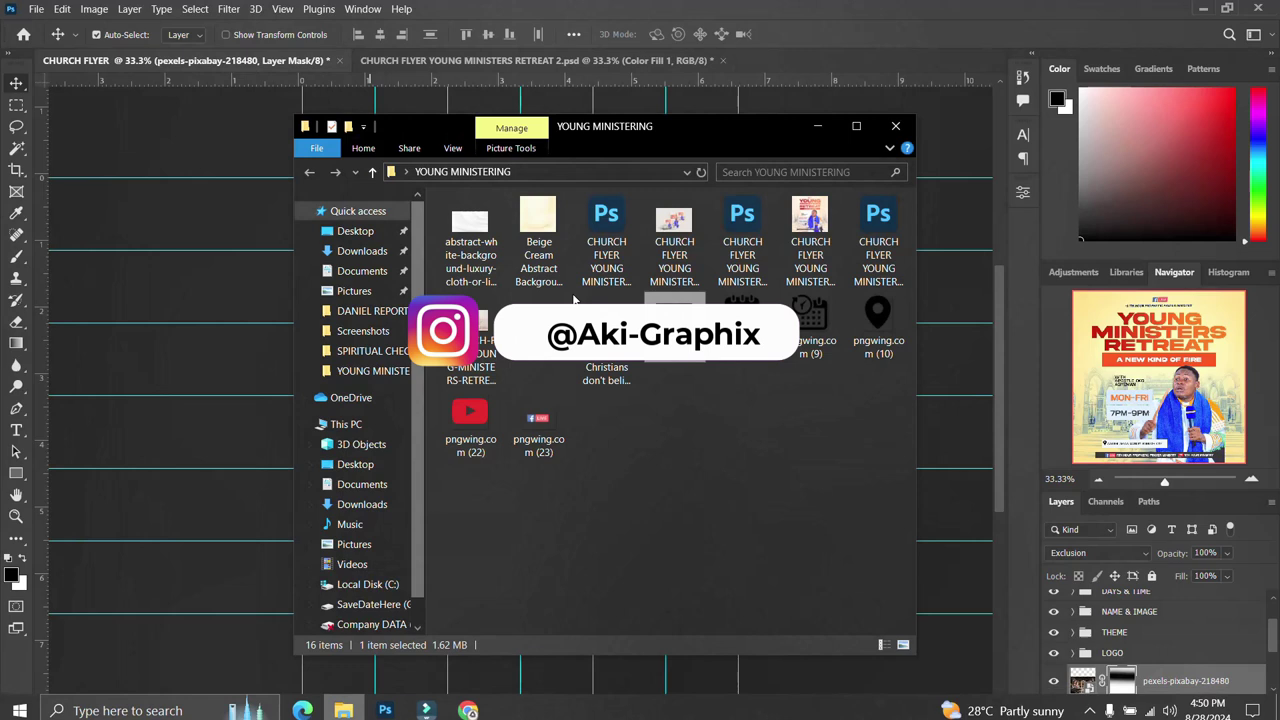
Place the worship crowd photo into the flyer and position it slightly higher.
drag(607, 345, 182, 328)
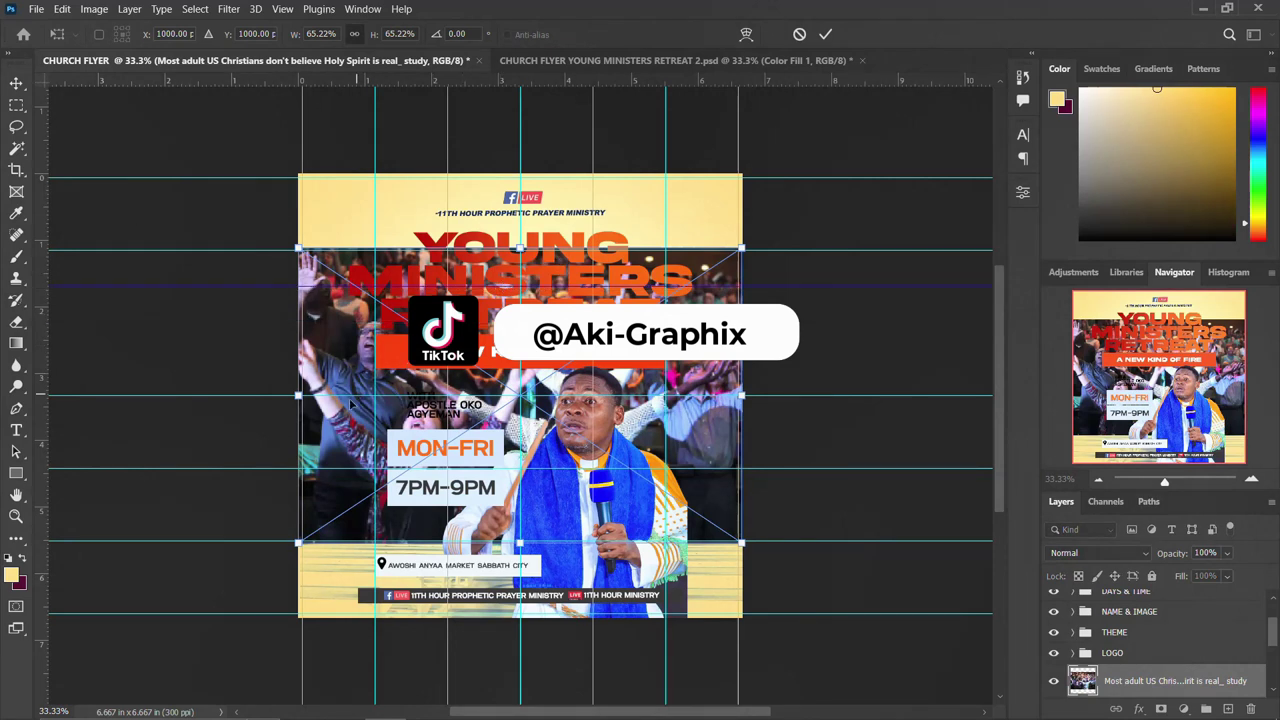
drag(330, 441, 330, 437)
drag(338, 381, 331, 349)
key(Return)
Set the crowd photo's blend mode to Screen.
click(1145, 554)
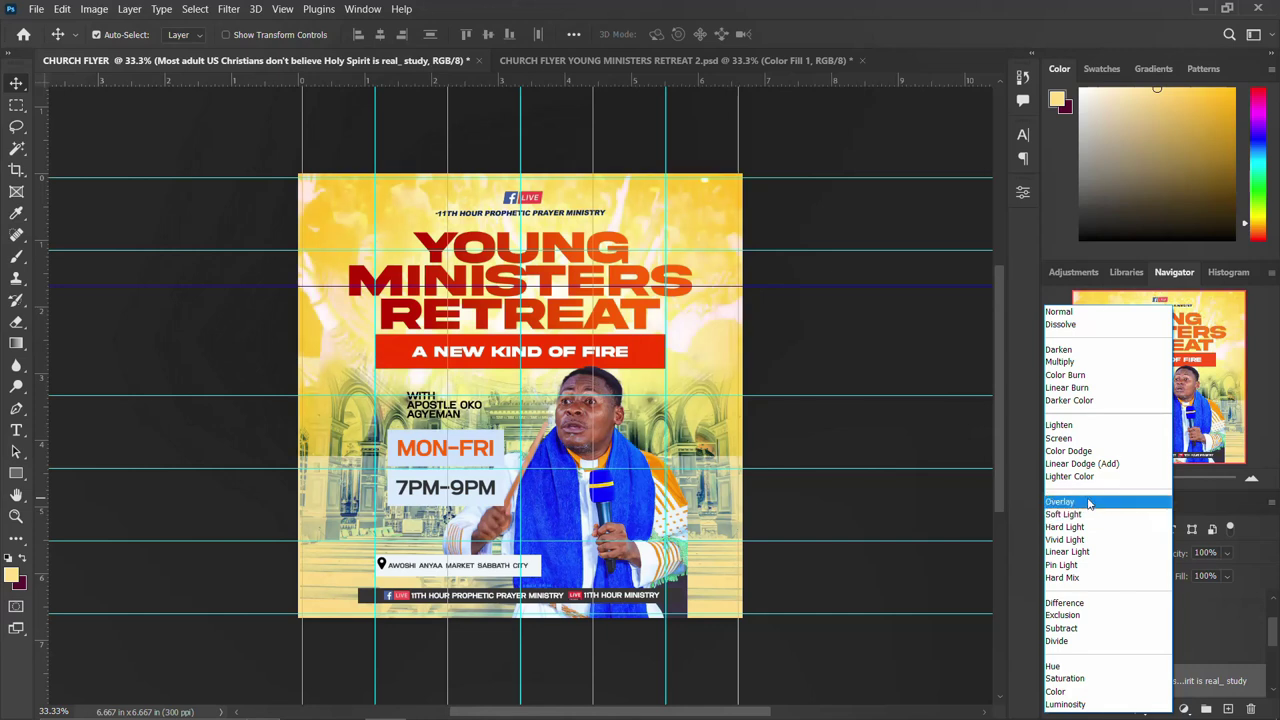
click(1085, 440)
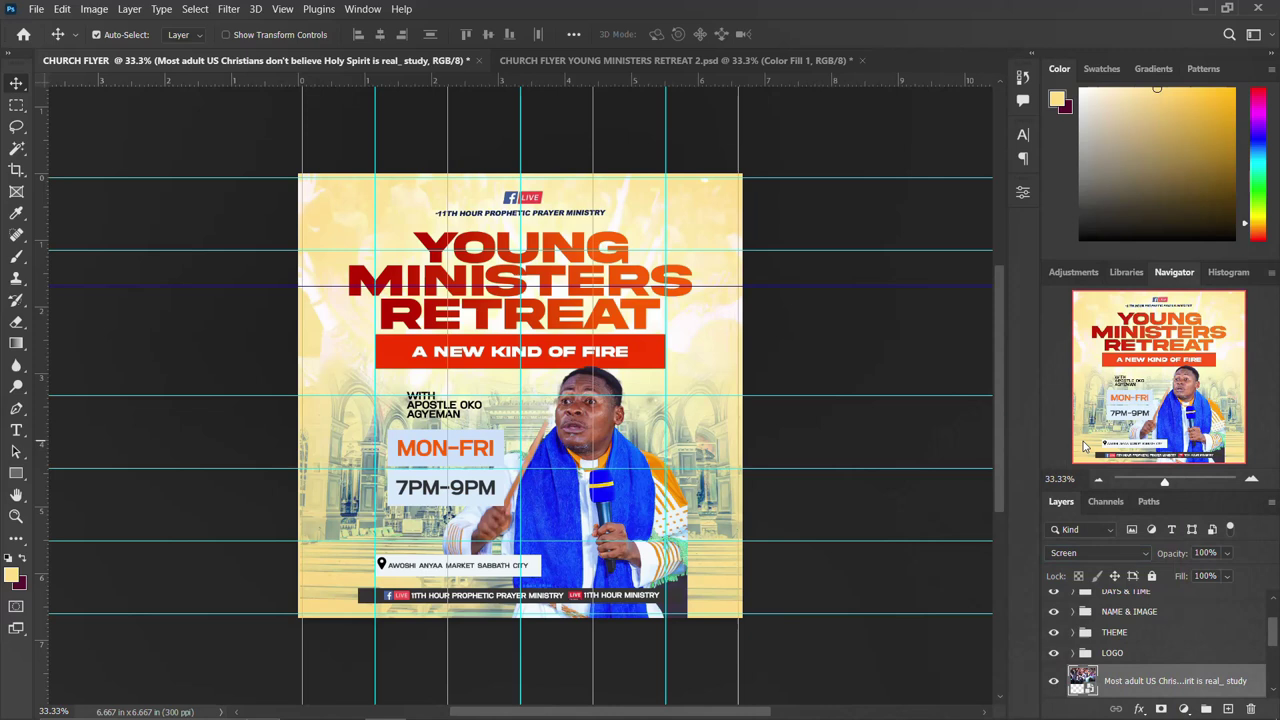
click(1149, 703)
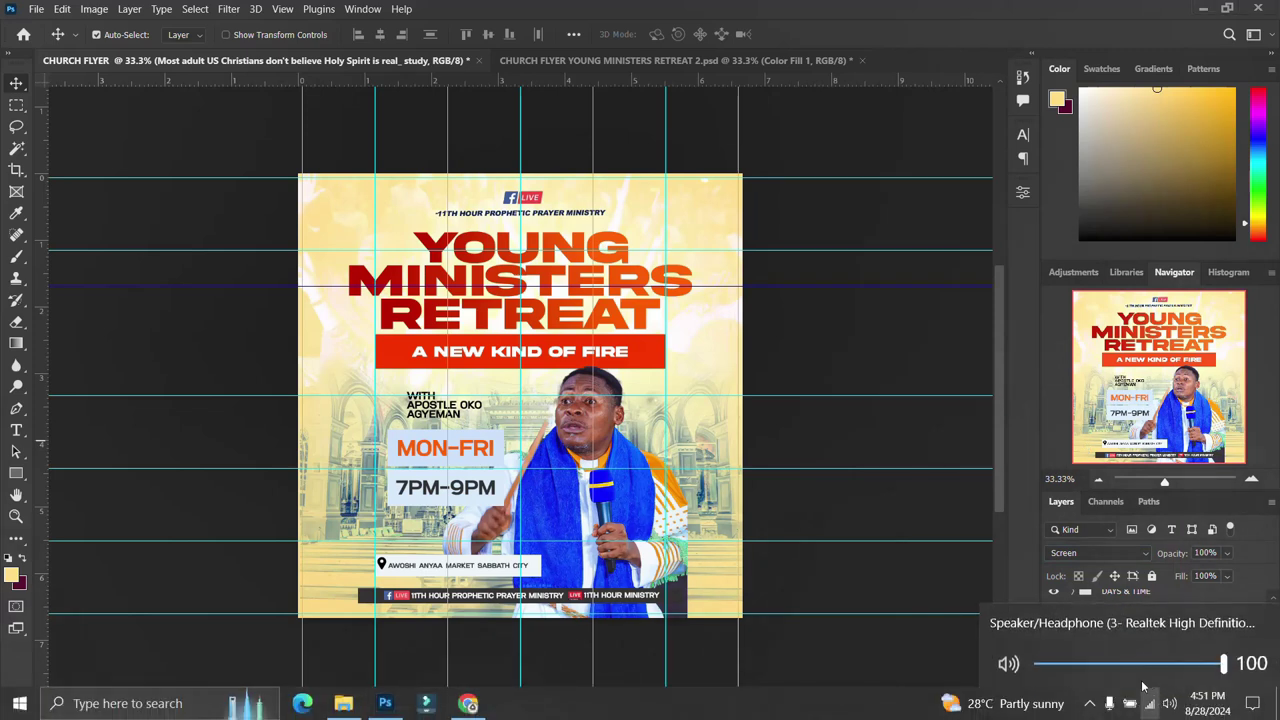
click(1016, 443)
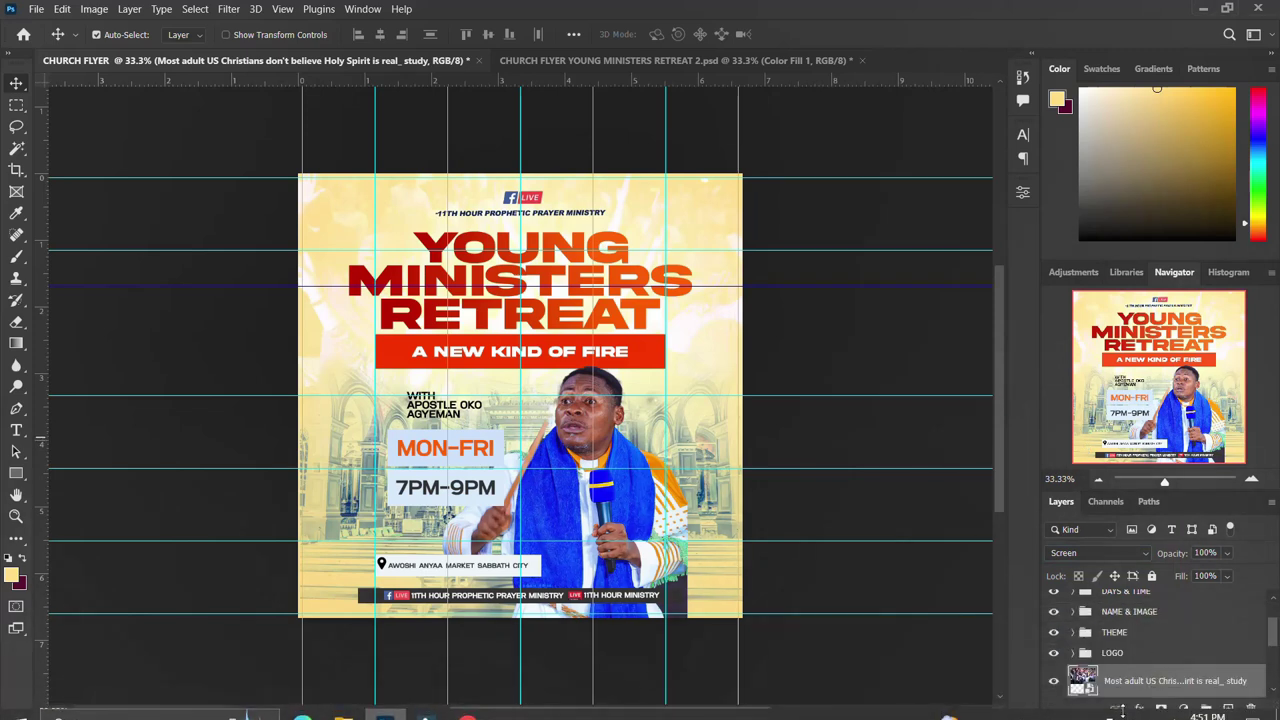
Add a layer mask to the crowd photo and paint it out across the flyer's top.
click(1161, 709)
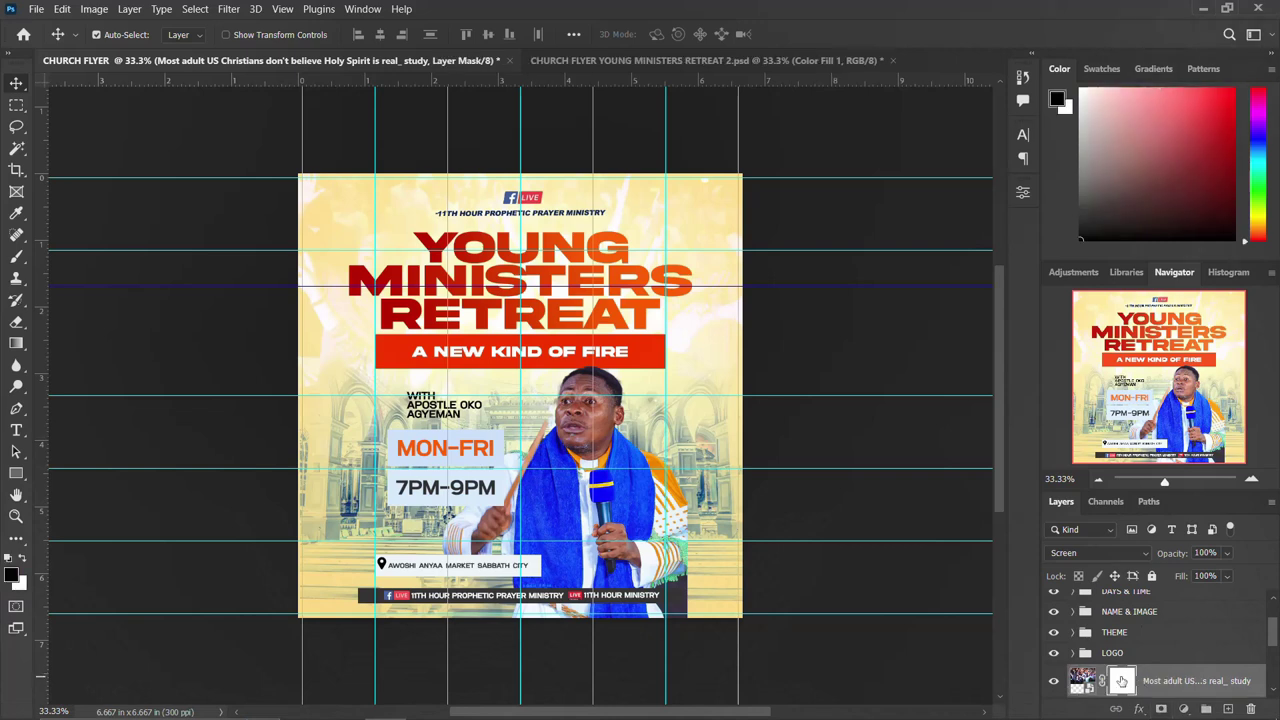
key(b)
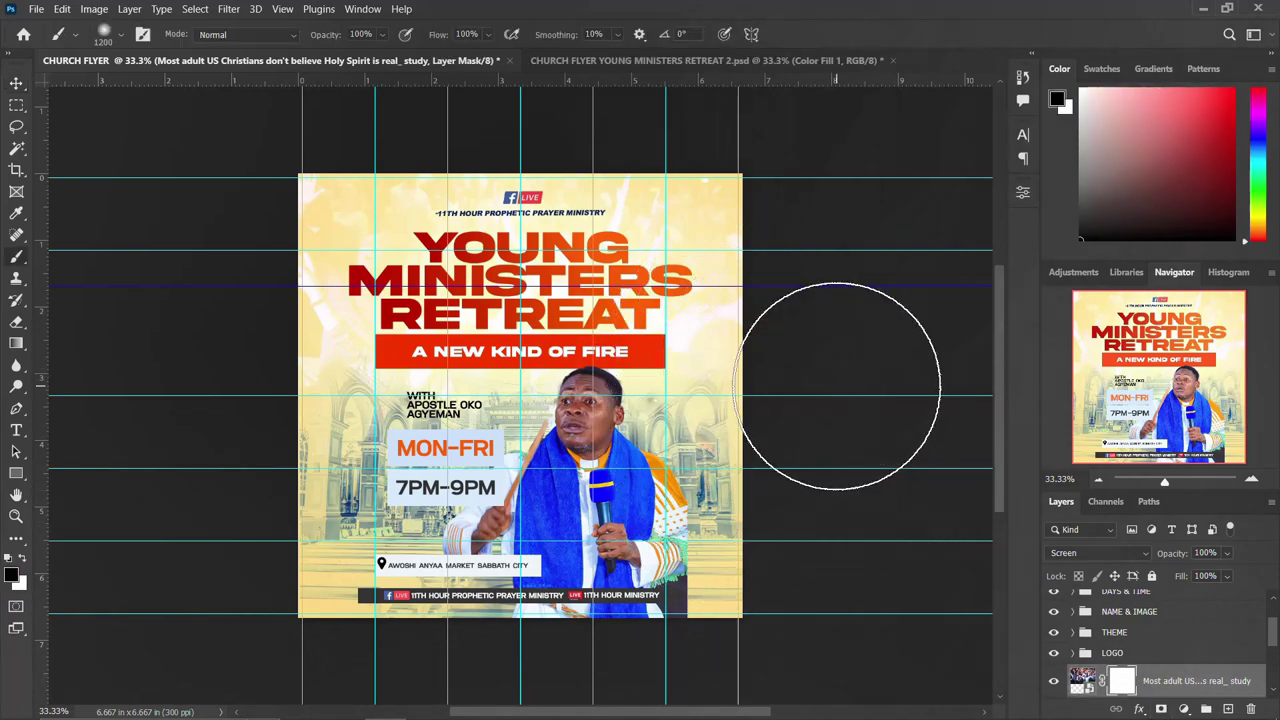
drag(251, 206, 829, 157)
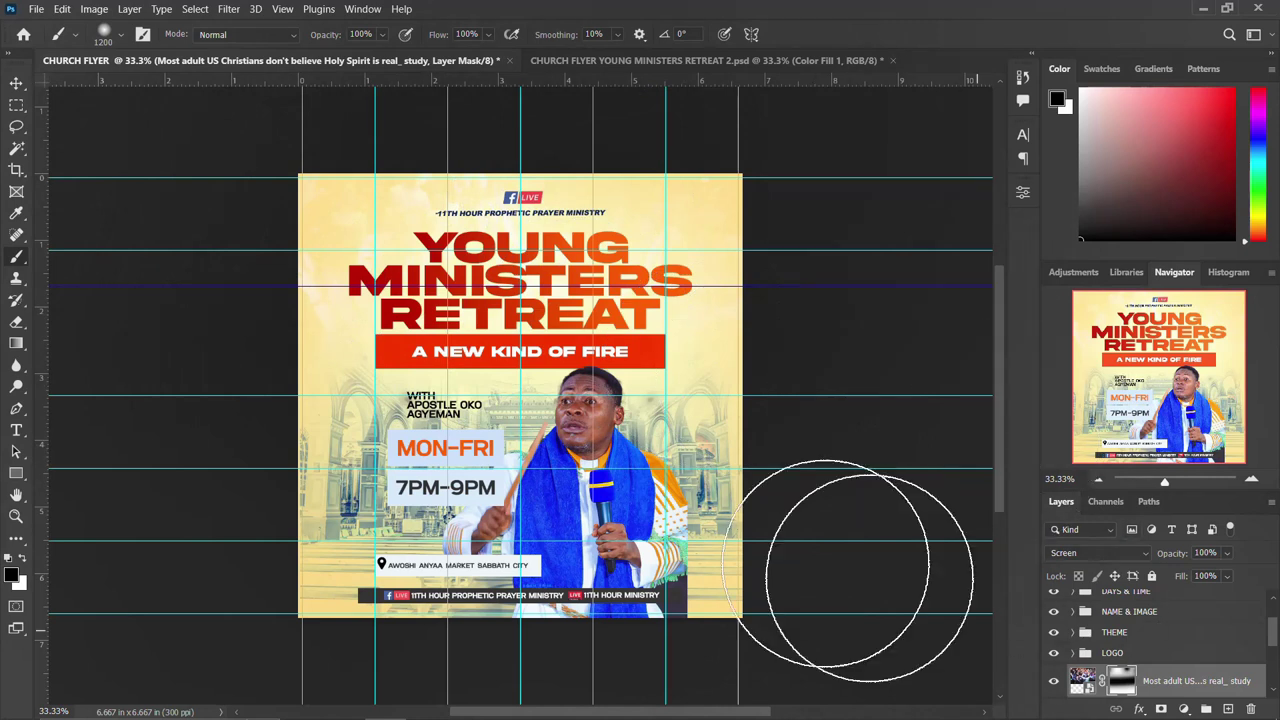
click(18, 84)
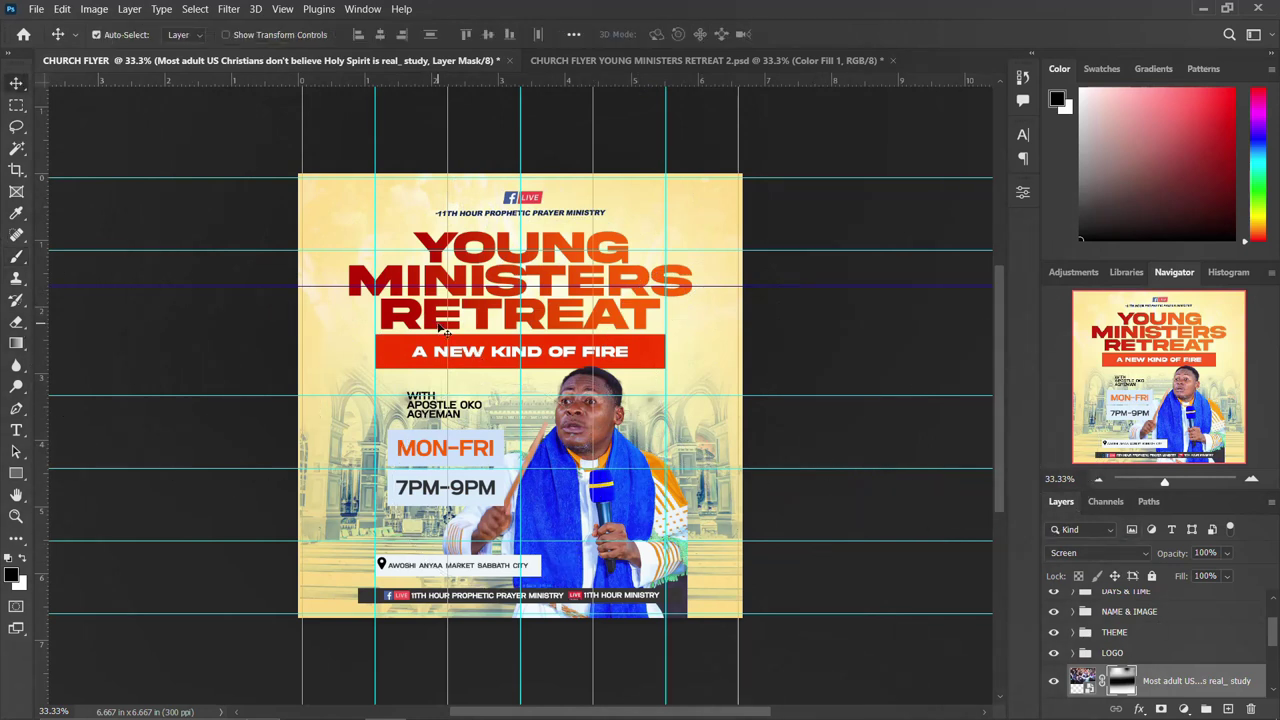
scroll(1153, 668, down, 1)
scroll(1160, 665, down, 3)
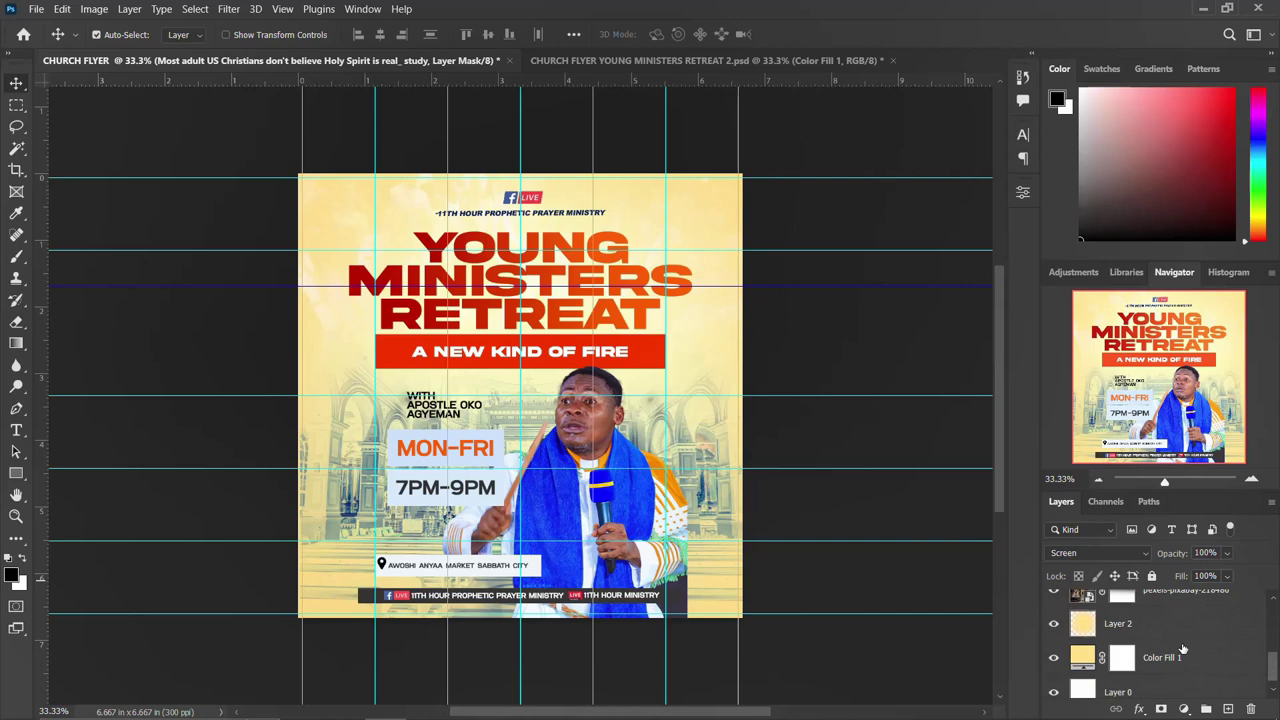
Group the photo and fill layers down through Layer 0 as BACKGROUND.
shift+click(1157, 688)
scroll(1155, 688, up, 2)
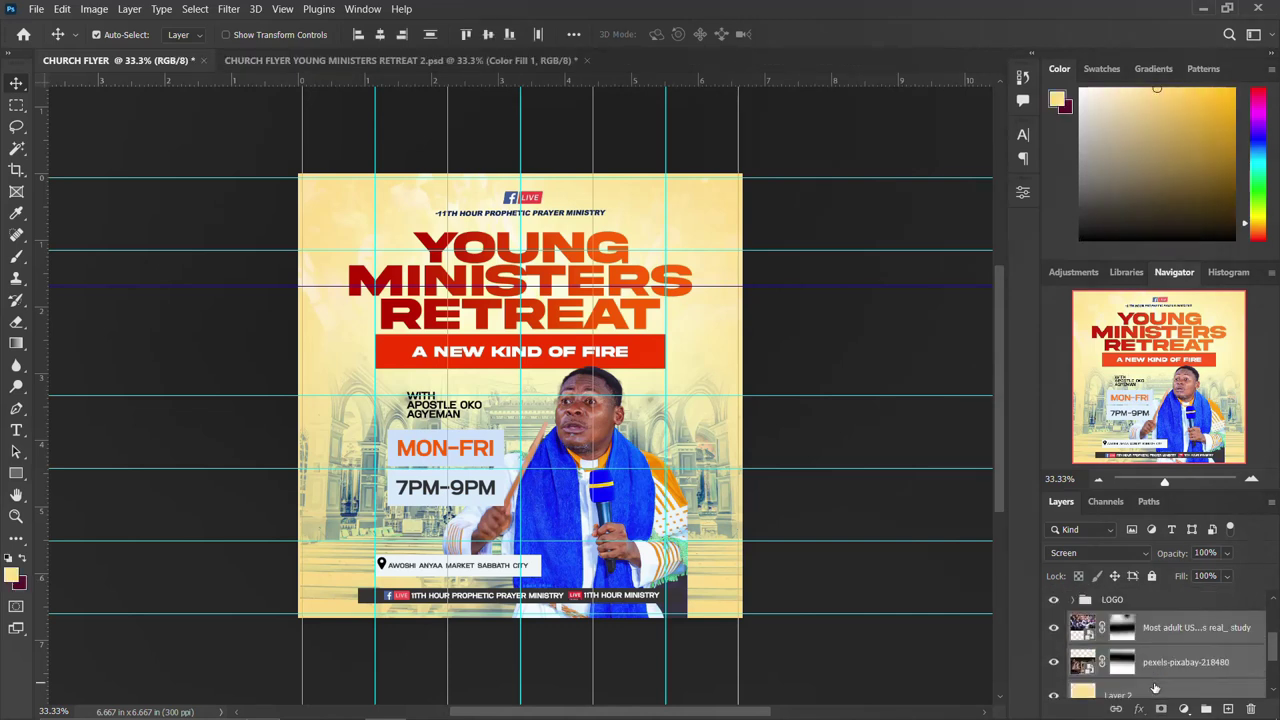
key(ctrl+g)
double_click(1115, 687)
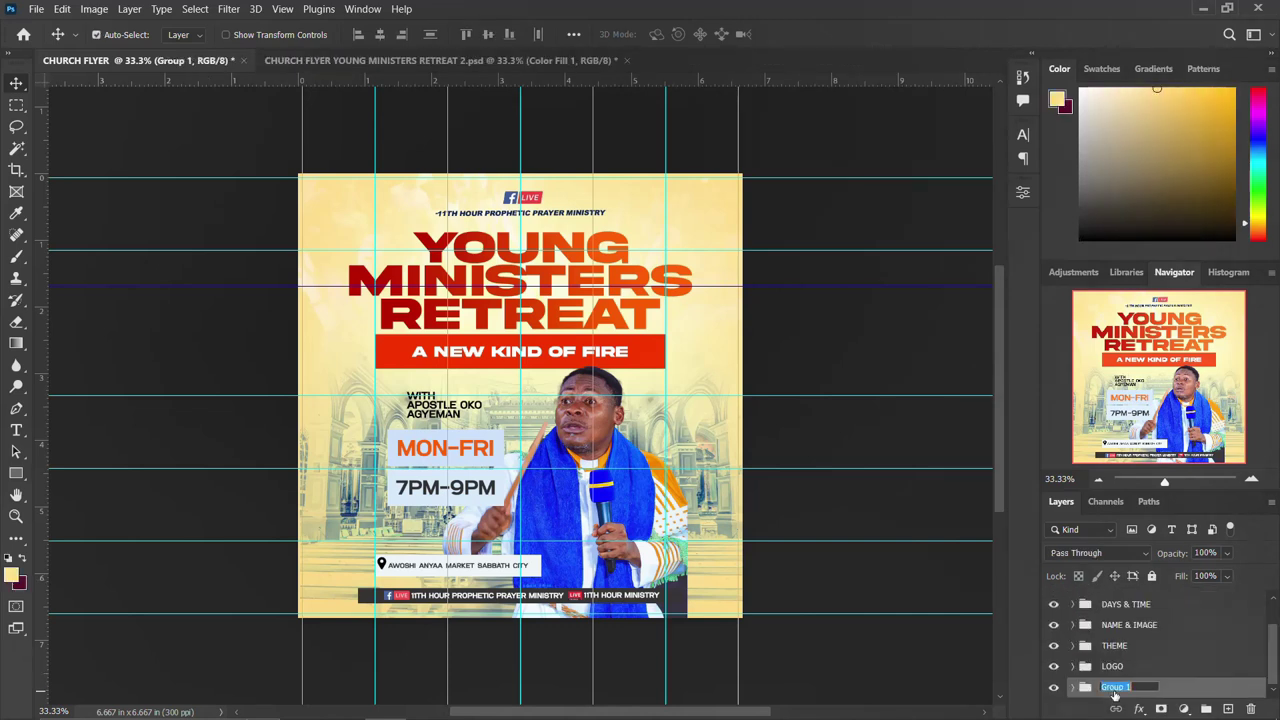
text(BACKGROUND)
key(Return)
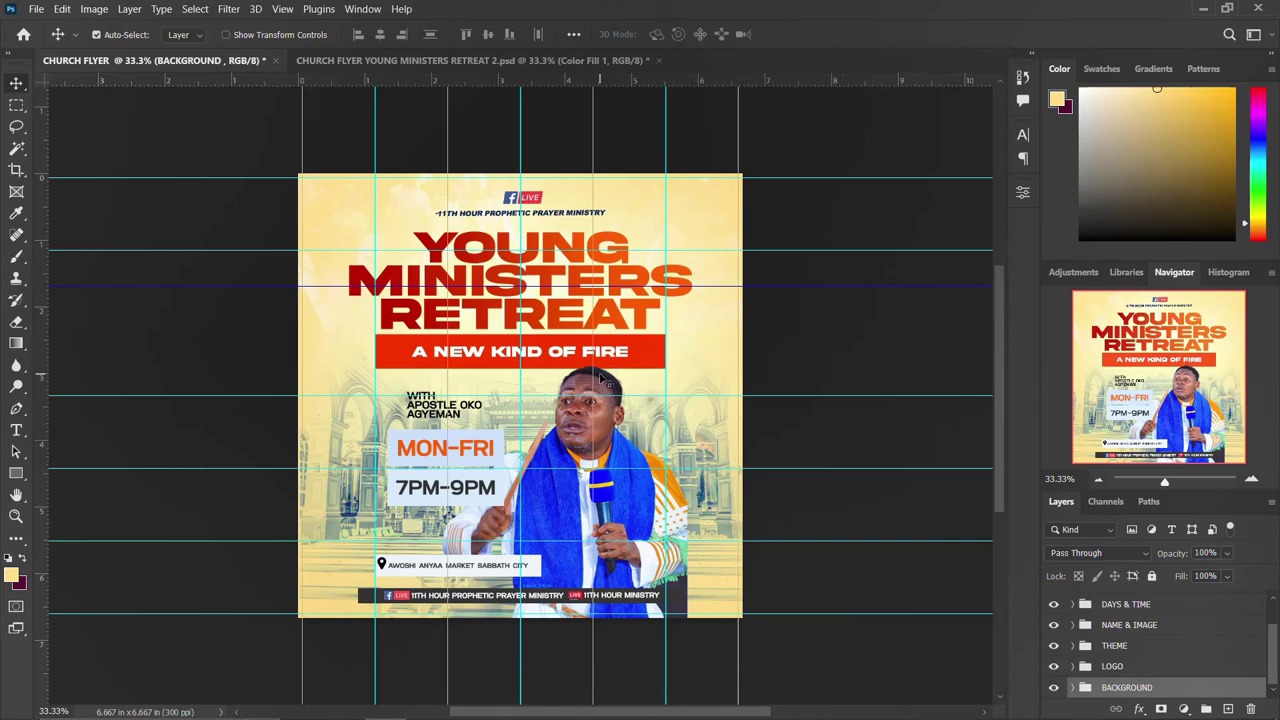
Move the horizontal guide lower on the flyer, leaving its settings unchanged.
drag(607, 286, 608, 322)
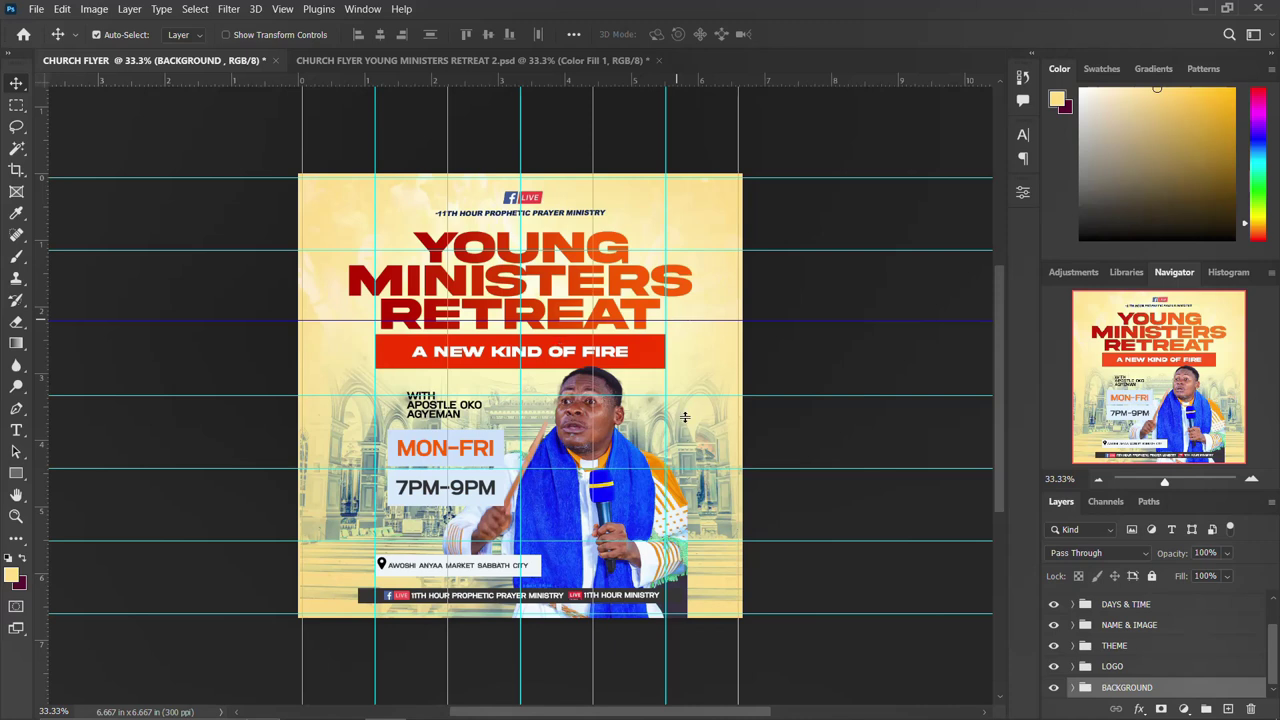
double_click(794, 320)
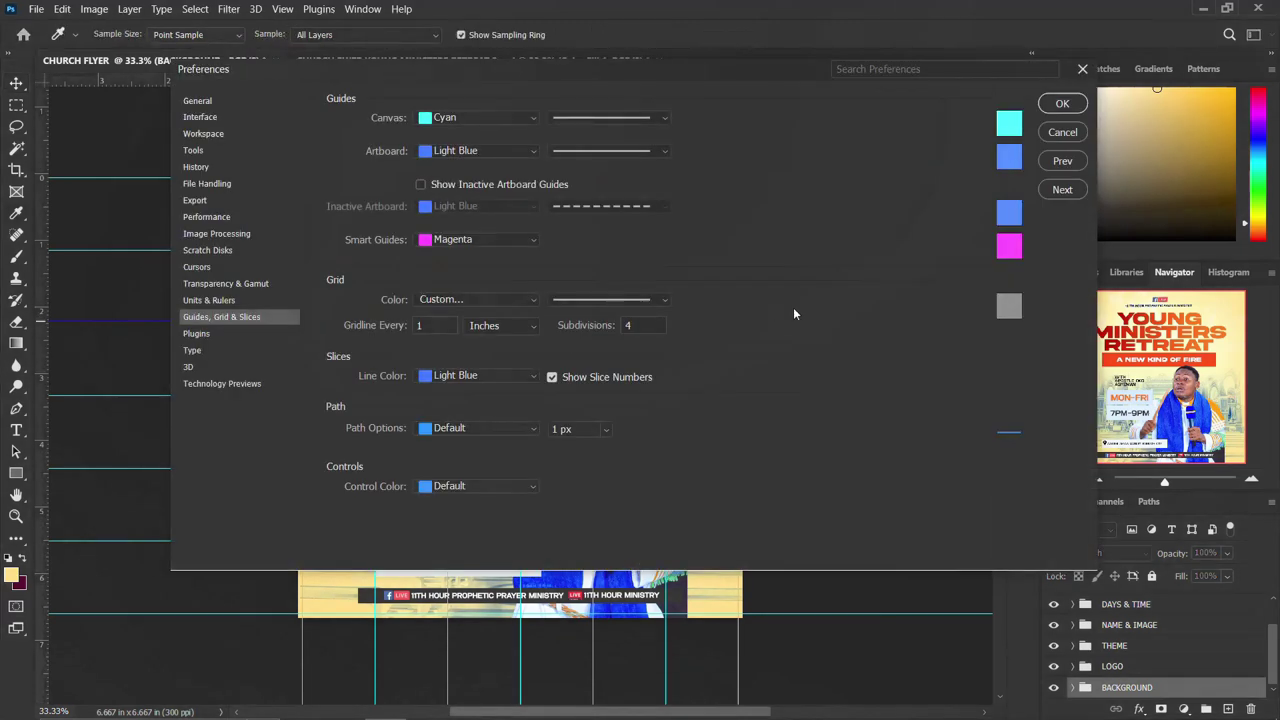
click(1062, 132)
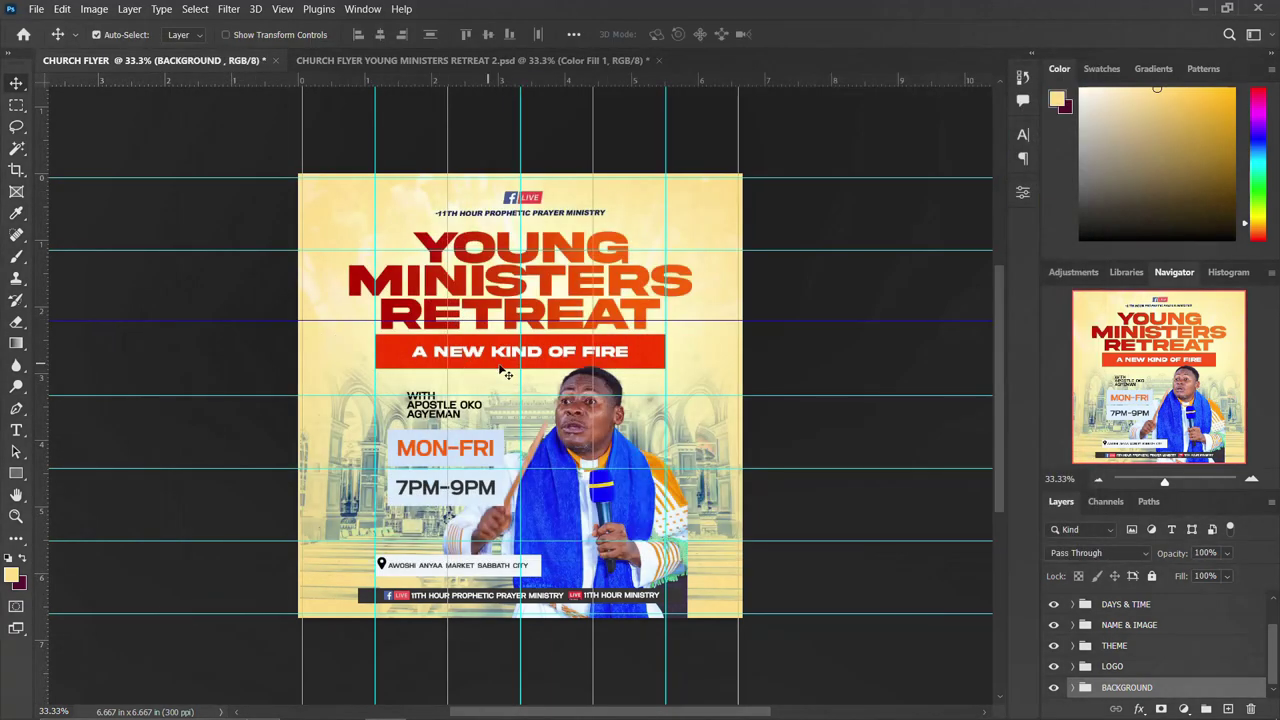
Above LIVE LOCATION, stamp all visible layers into a new merged Layer 3.
scroll(1144, 621, up, 2)
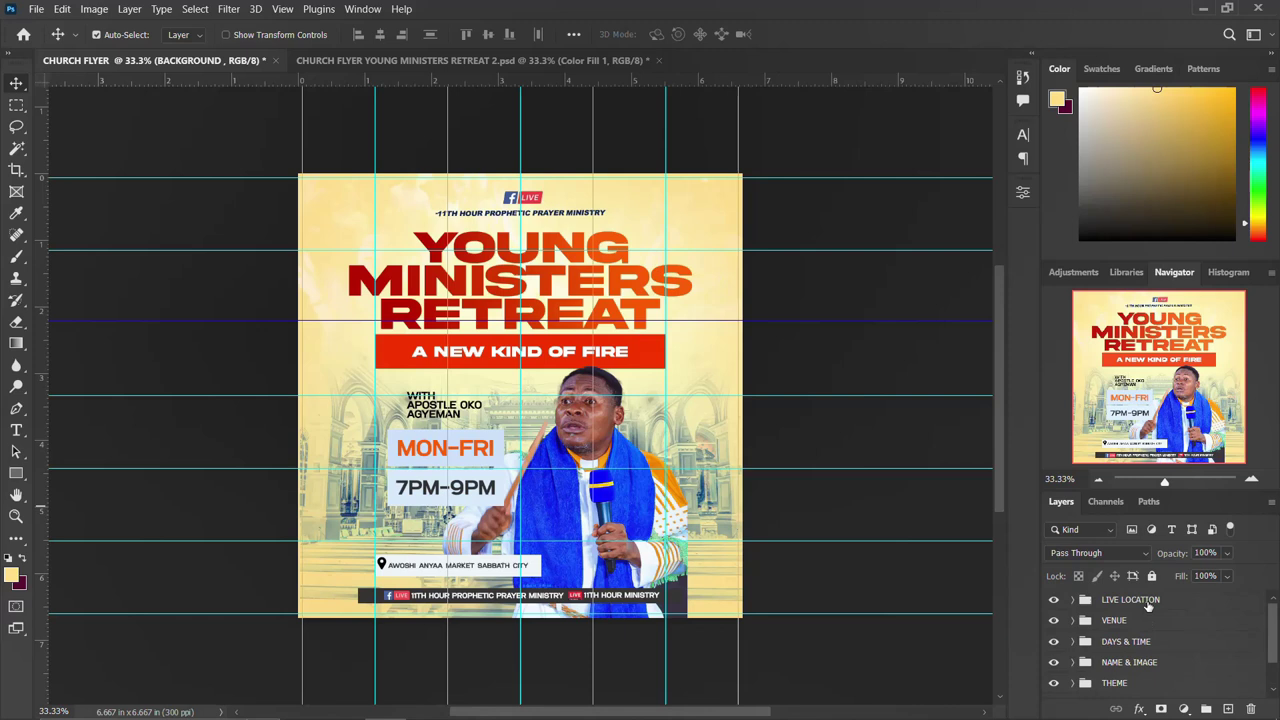
click(1147, 600)
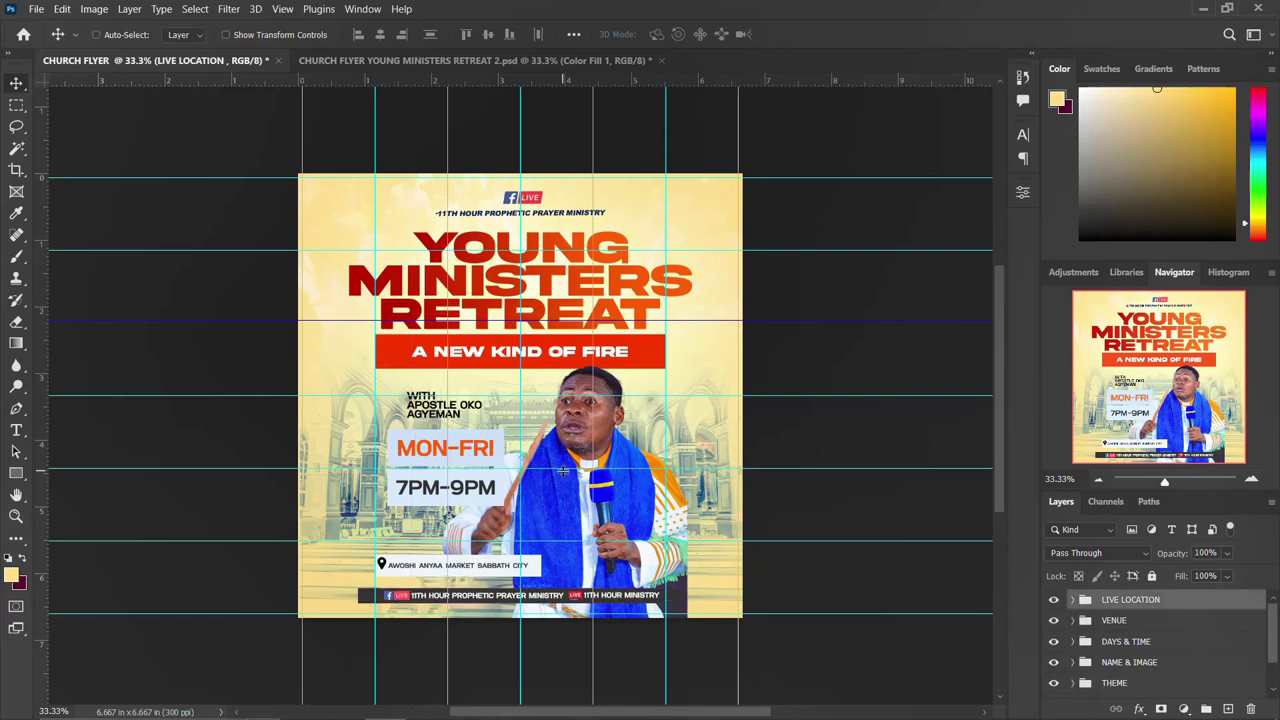
key(ctrl+shift+alt+e)
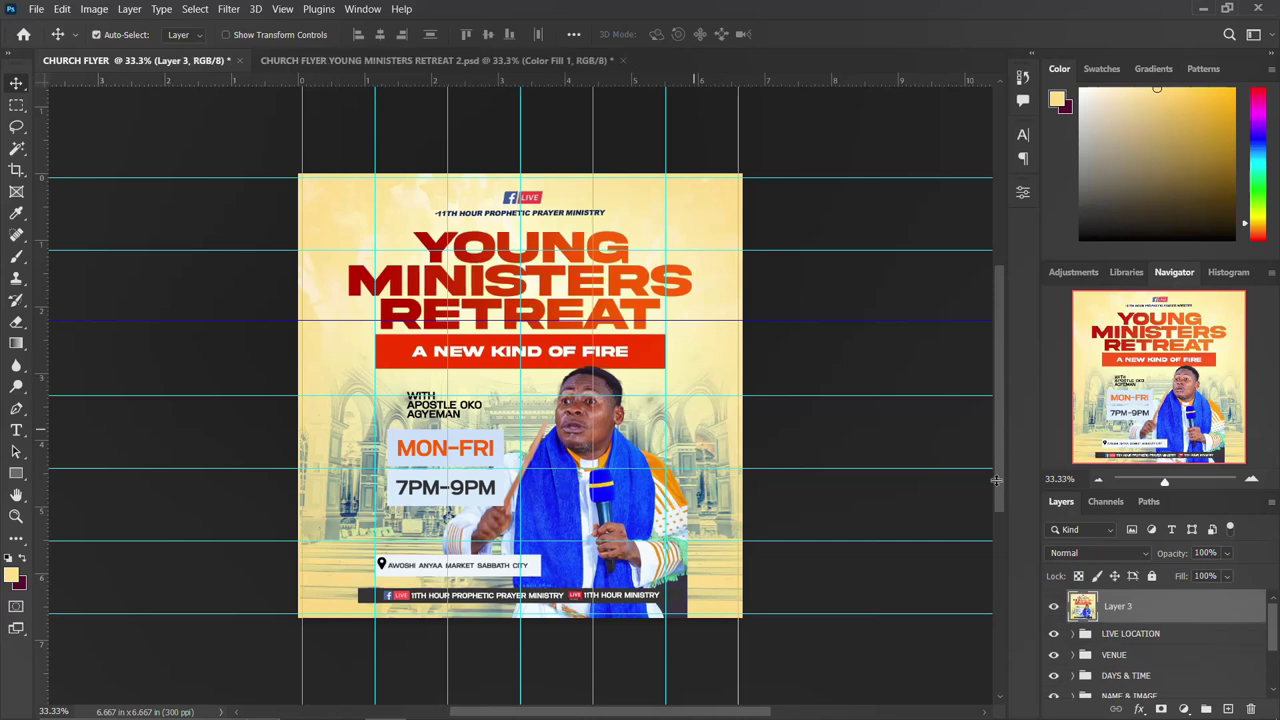
Convert Layer 3 to a smart object and open the Camera Raw Filter on it.
right_click(1198, 610)
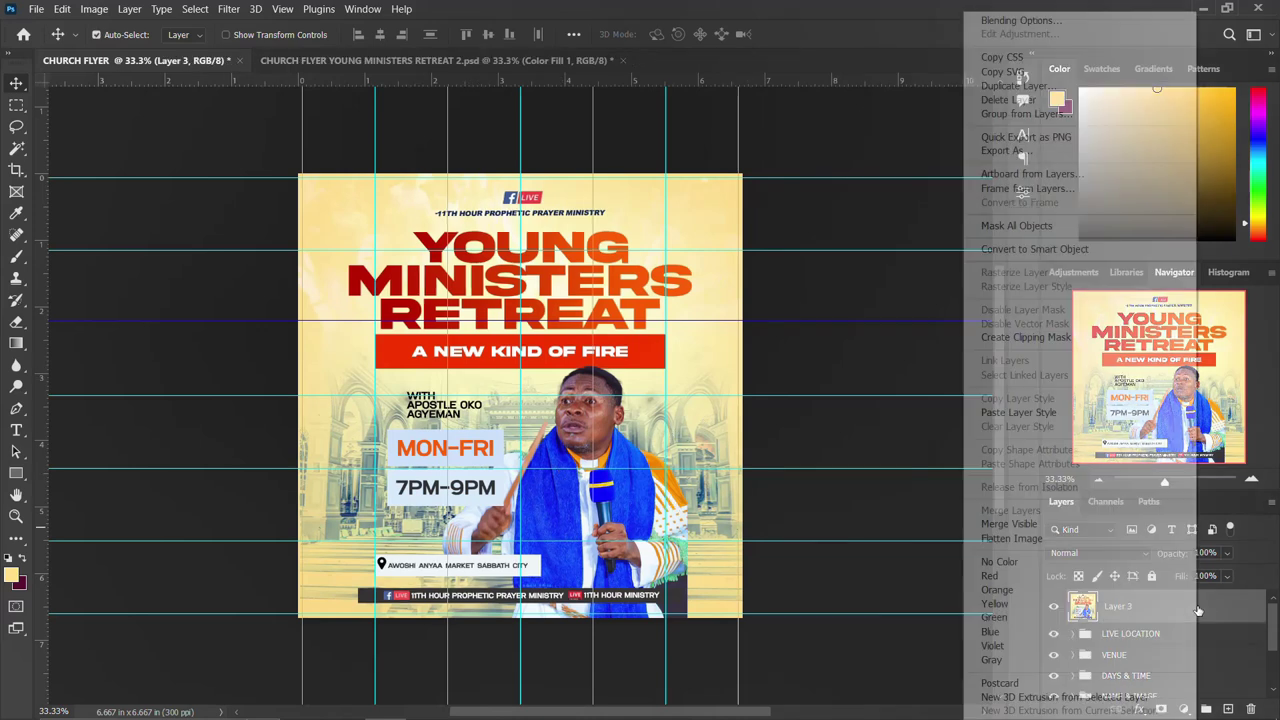
click(1023, 252)
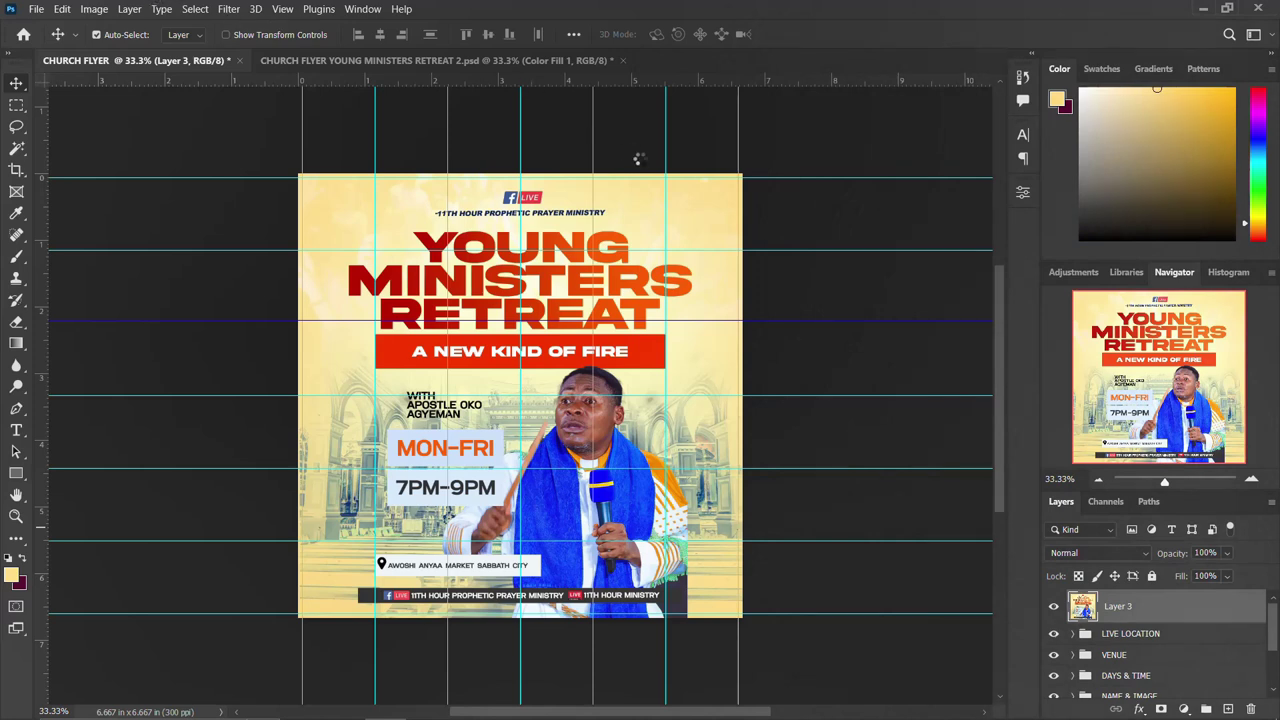
click(231, 9)
click(288, 124)
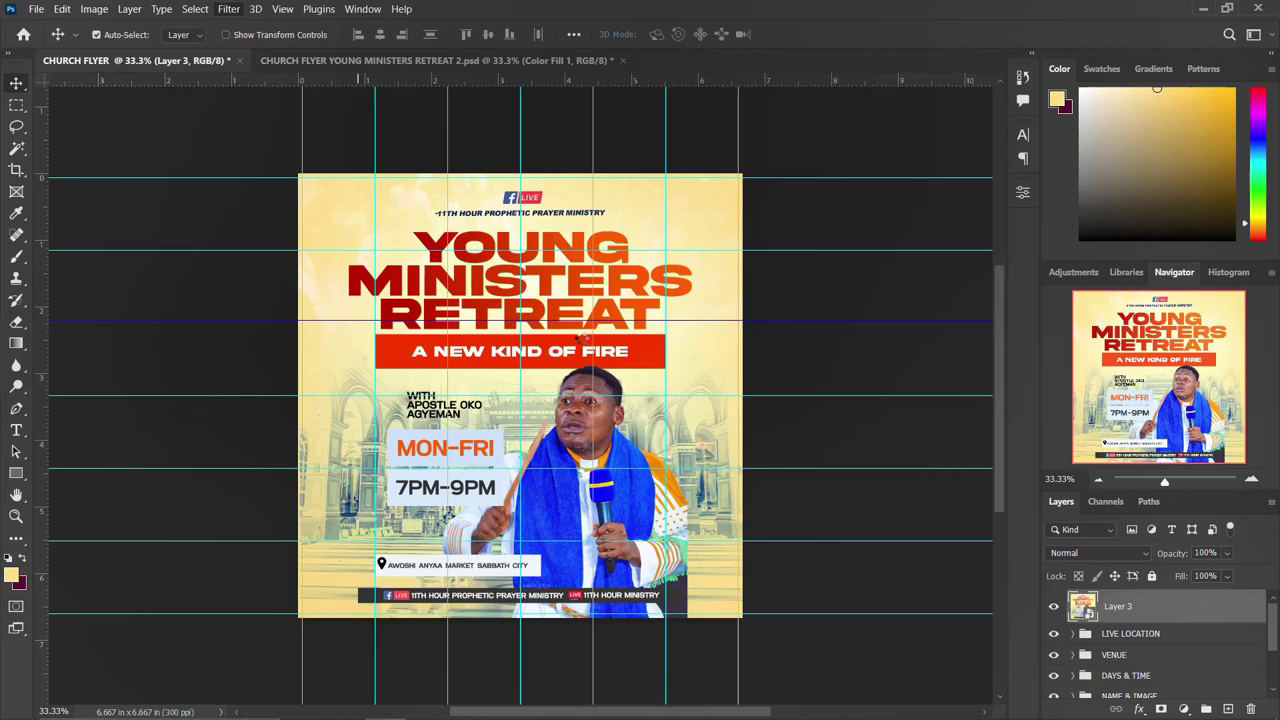
In Camera Raw, set Temperature +8, Tint +3, Highlights +9, Texture +15, Dehaze +9, Vibrance +11.
key(shift+ctrl+a)
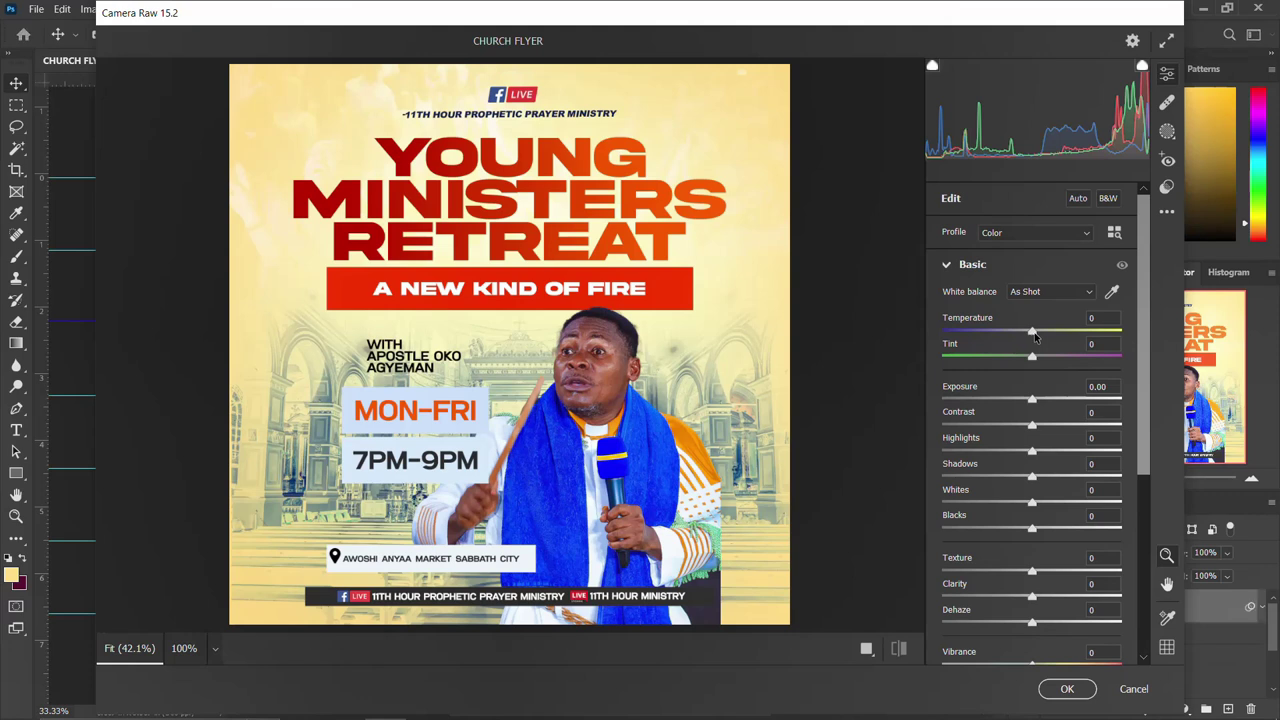
drag(1035, 338, 1034, 366)
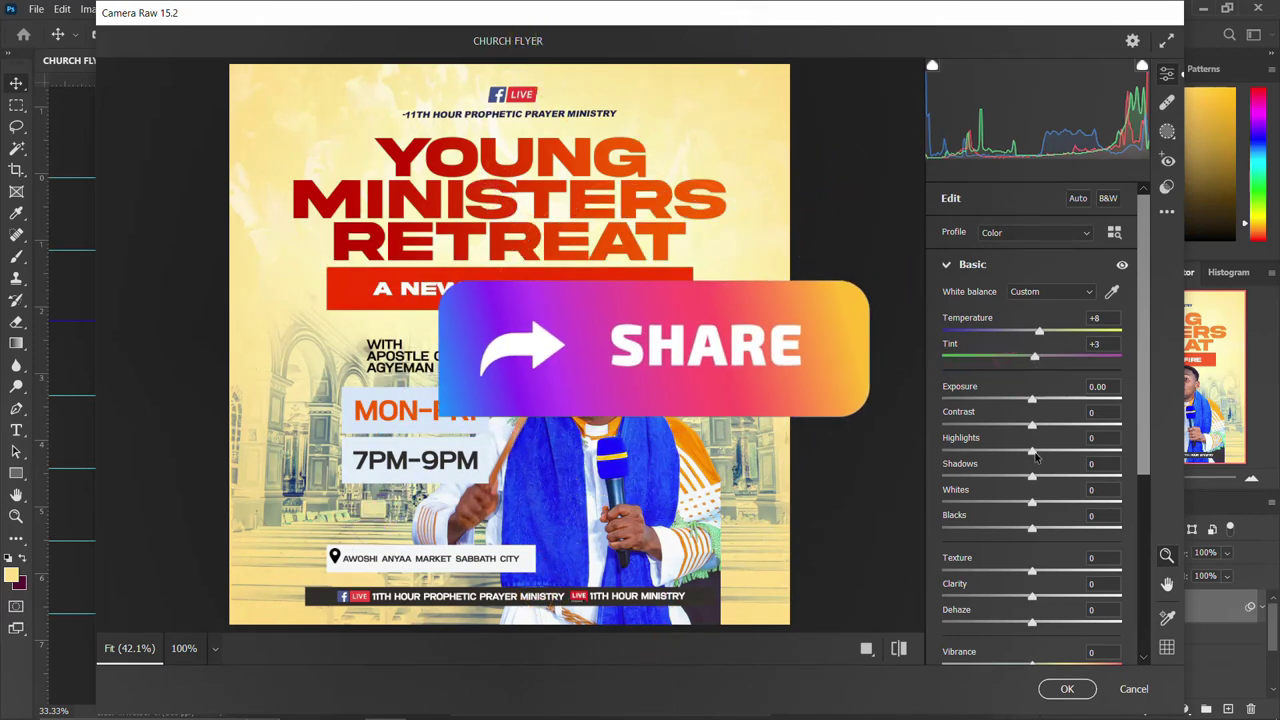
drag(1032, 452, 1040, 452)
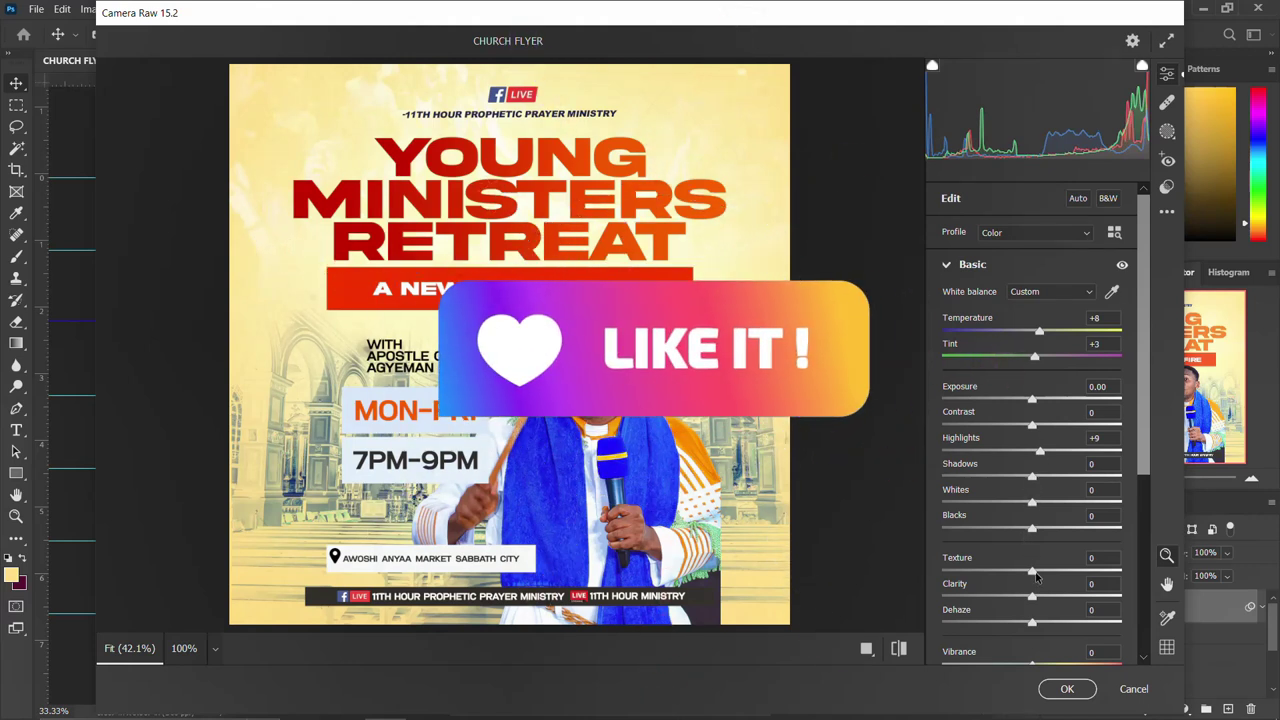
drag(1033, 573, 1046, 571)
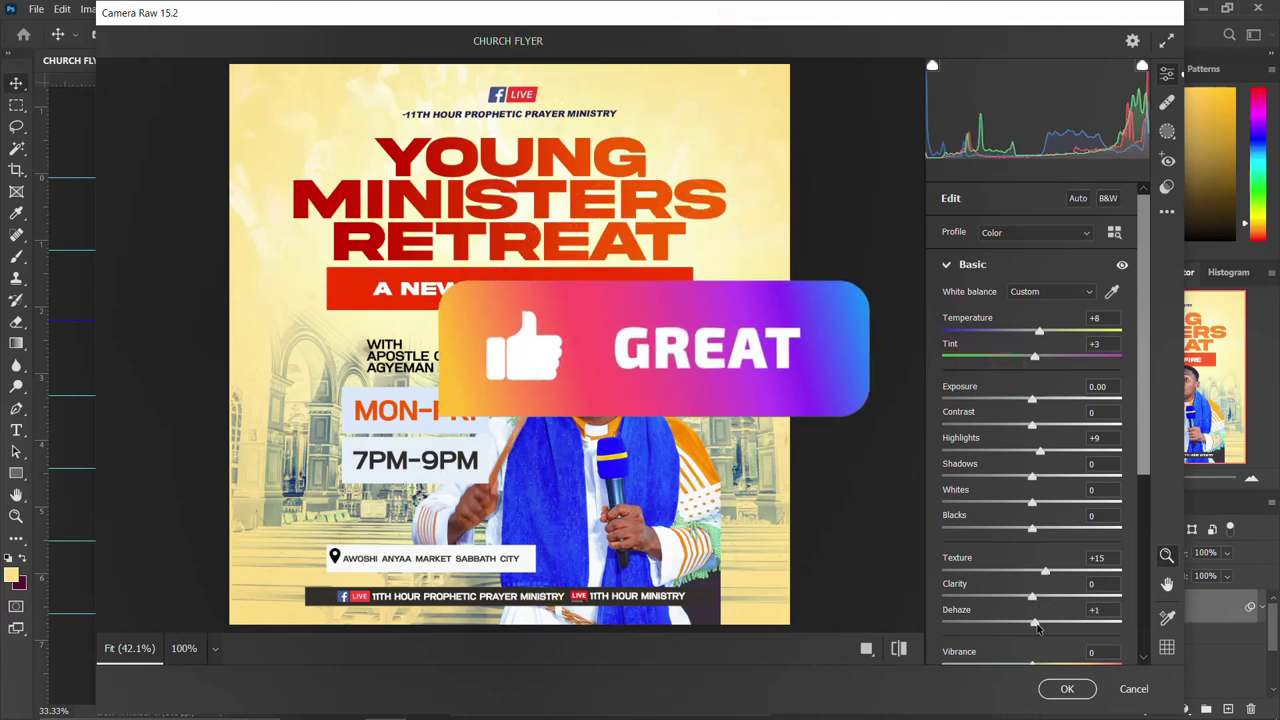
drag(1033, 621, 1041, 623)
scroll(1029, 545, down, 2)
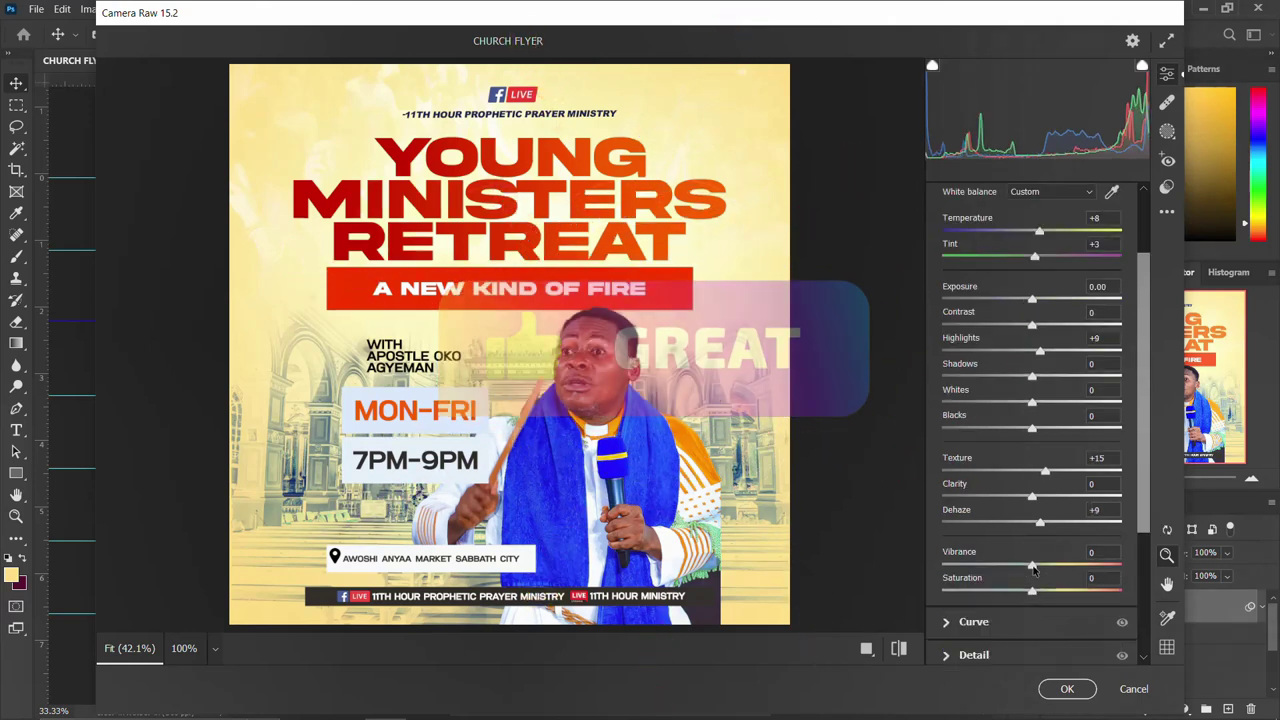
drag(1038, 568, 1046, 569)
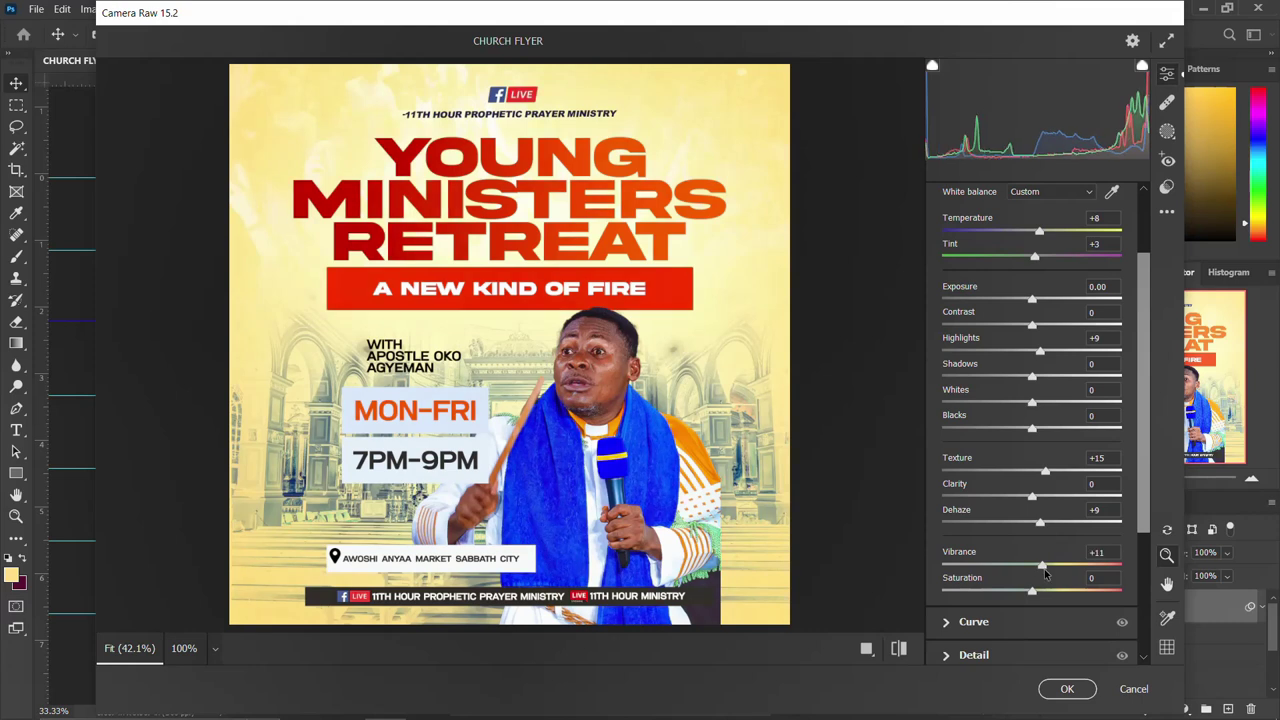
Compare the before and after views side by side, then apply the Camera Raw filter.
click(866, 648)
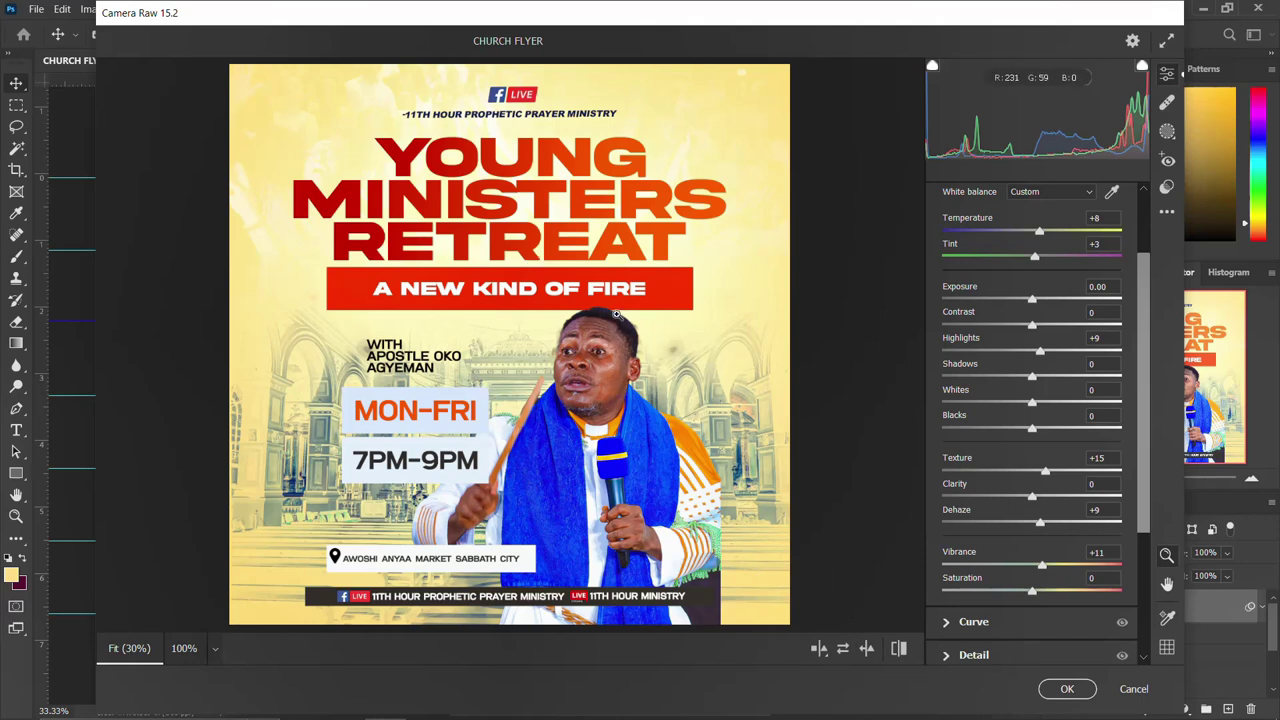
key(q)
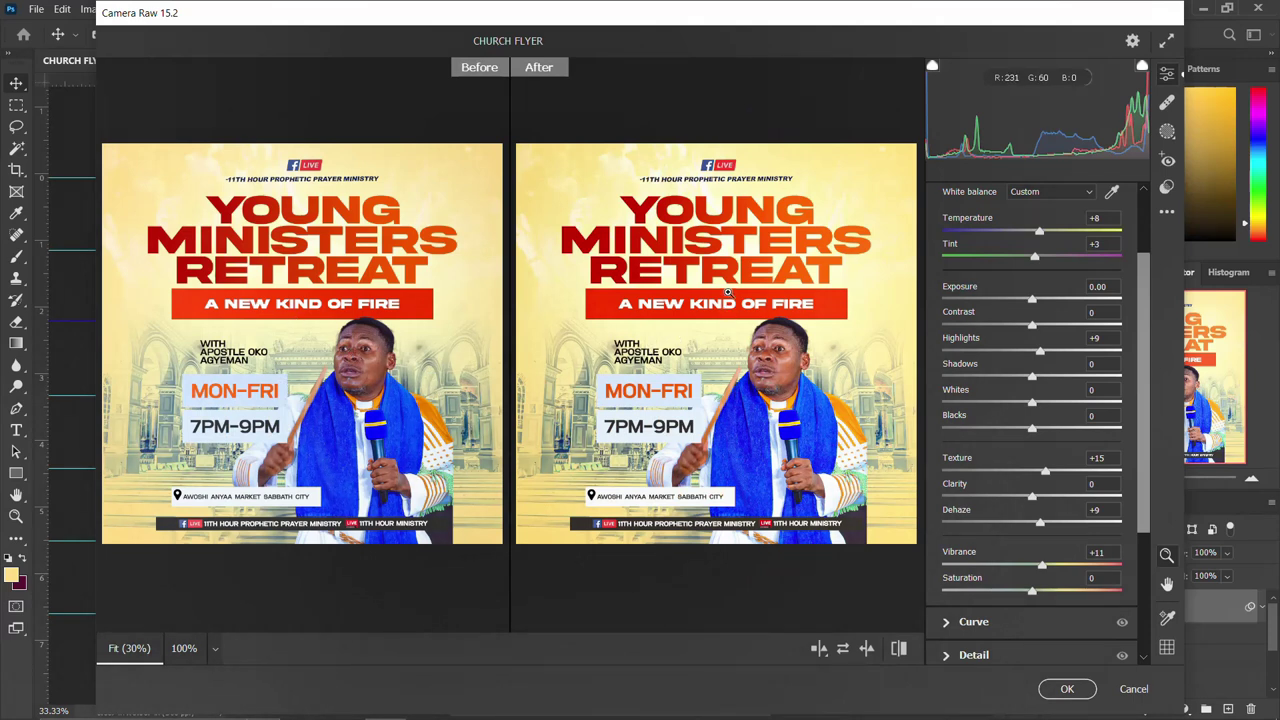
click(1068, 688)
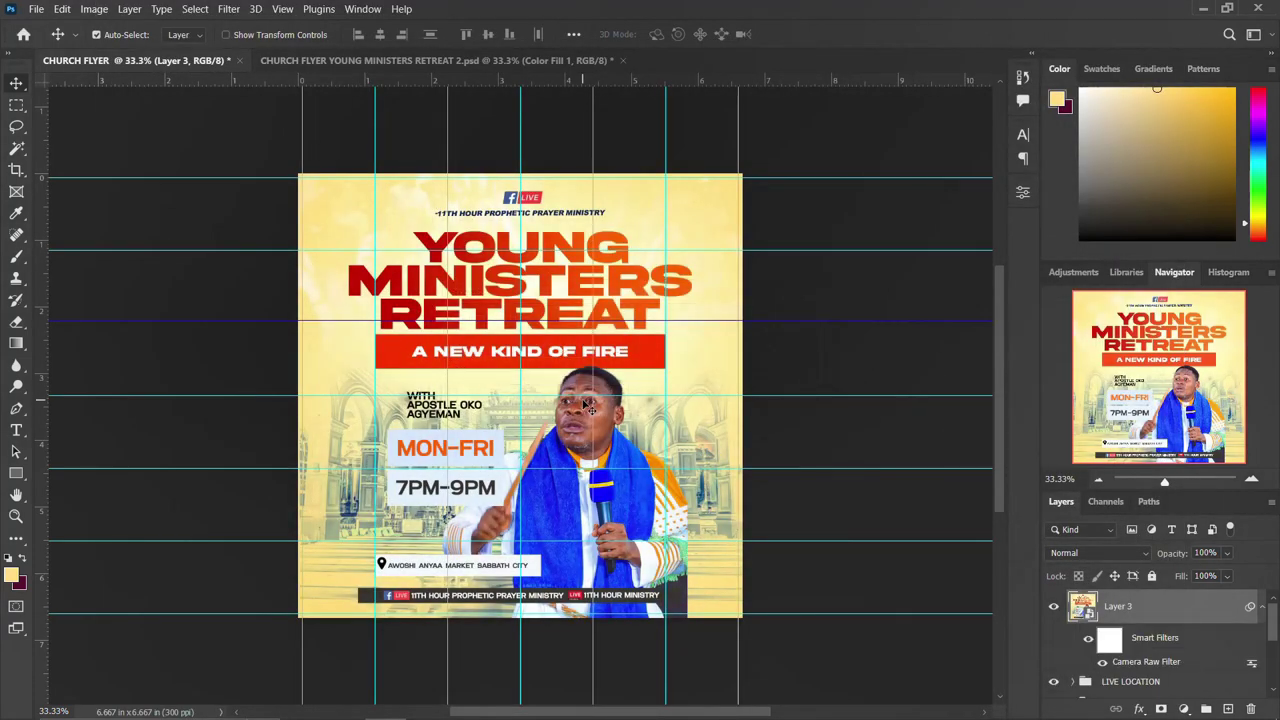
click(1054, 607)
click(1054, 607)
scroll(656, 404, up, 1)
scroll(656, 404, down, 2)
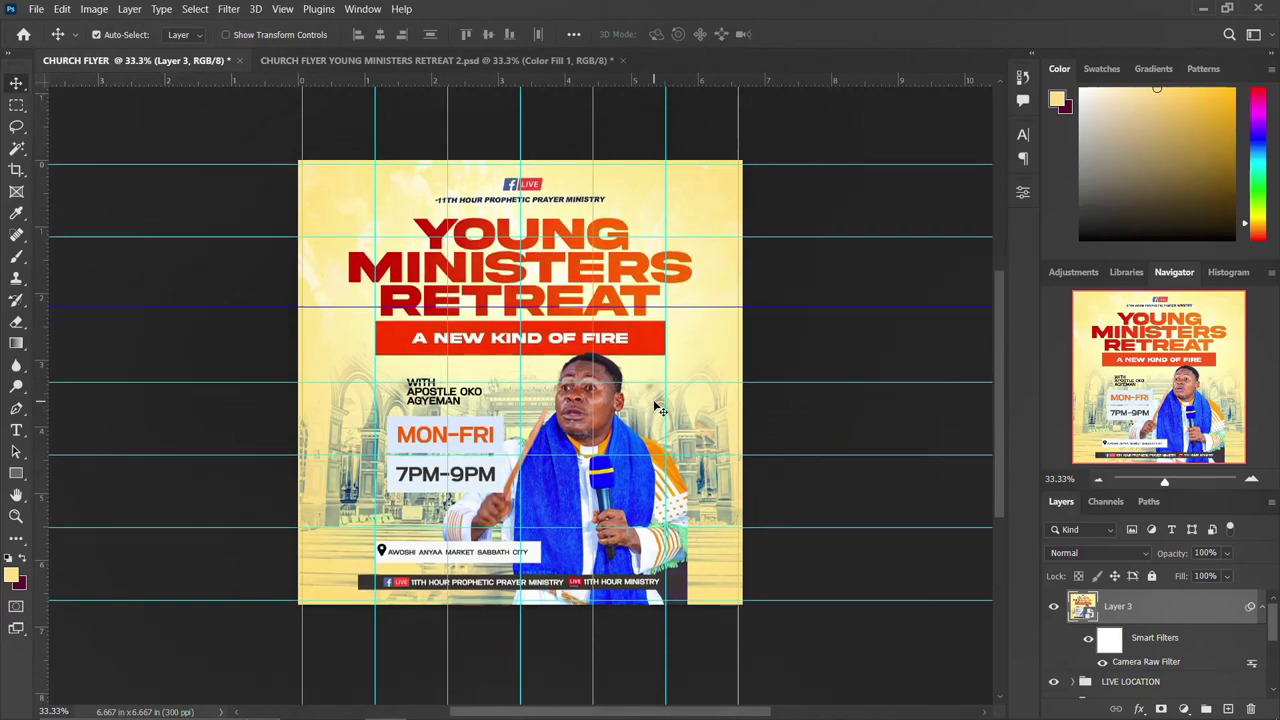